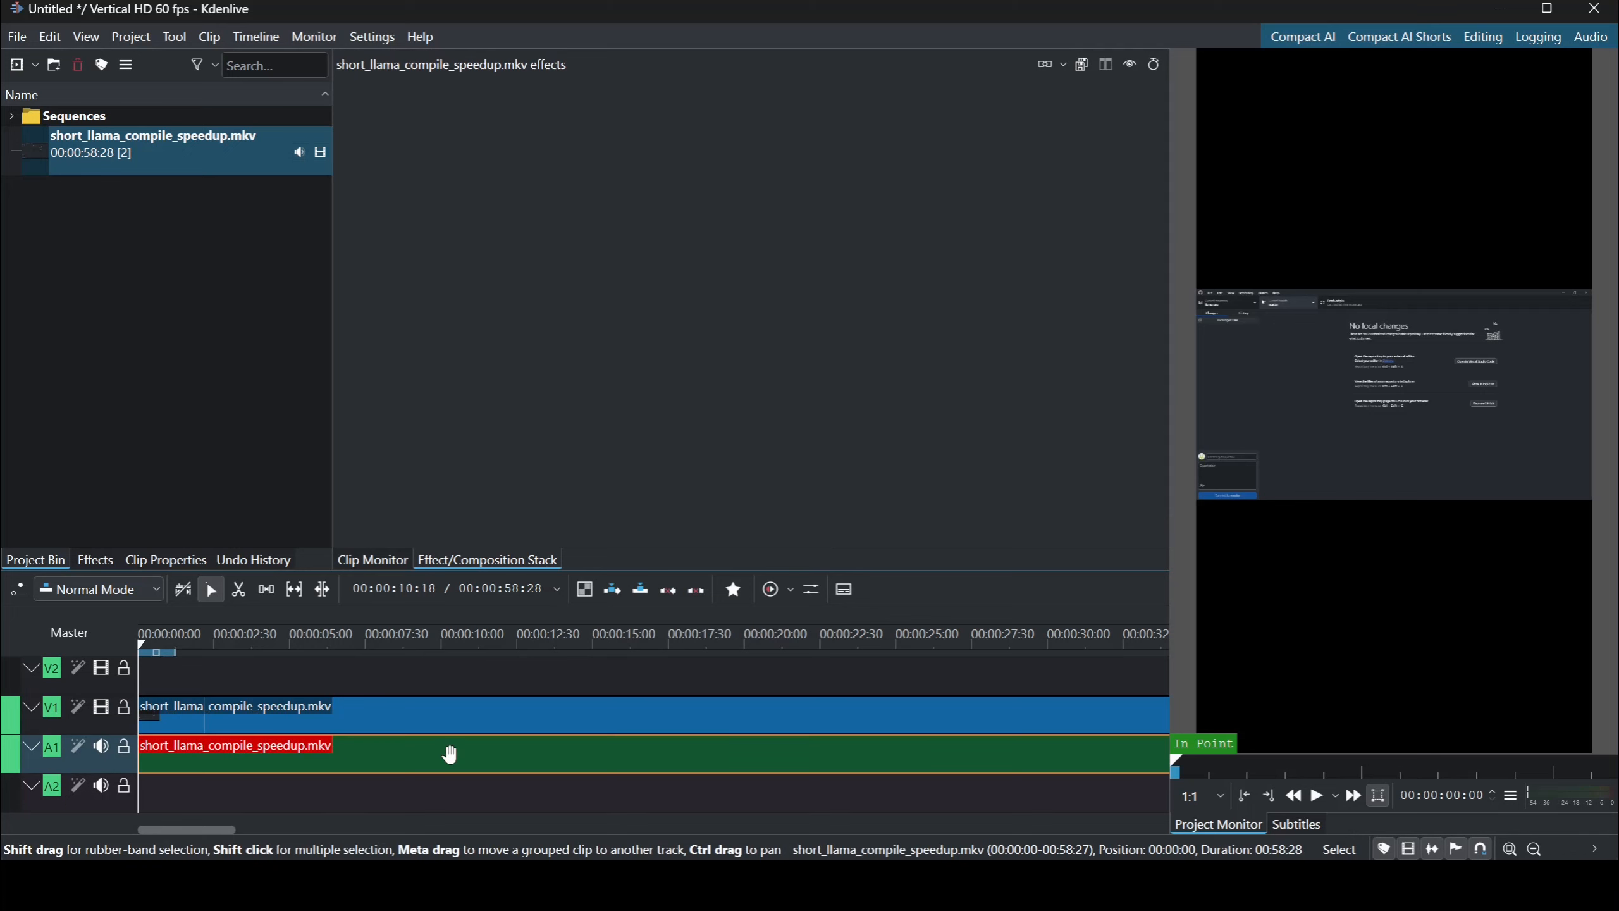
Delete the audio clip on track A1 and add a Transform effect to the video clip on track V1.
key("Delete")
left_click(387, 712)
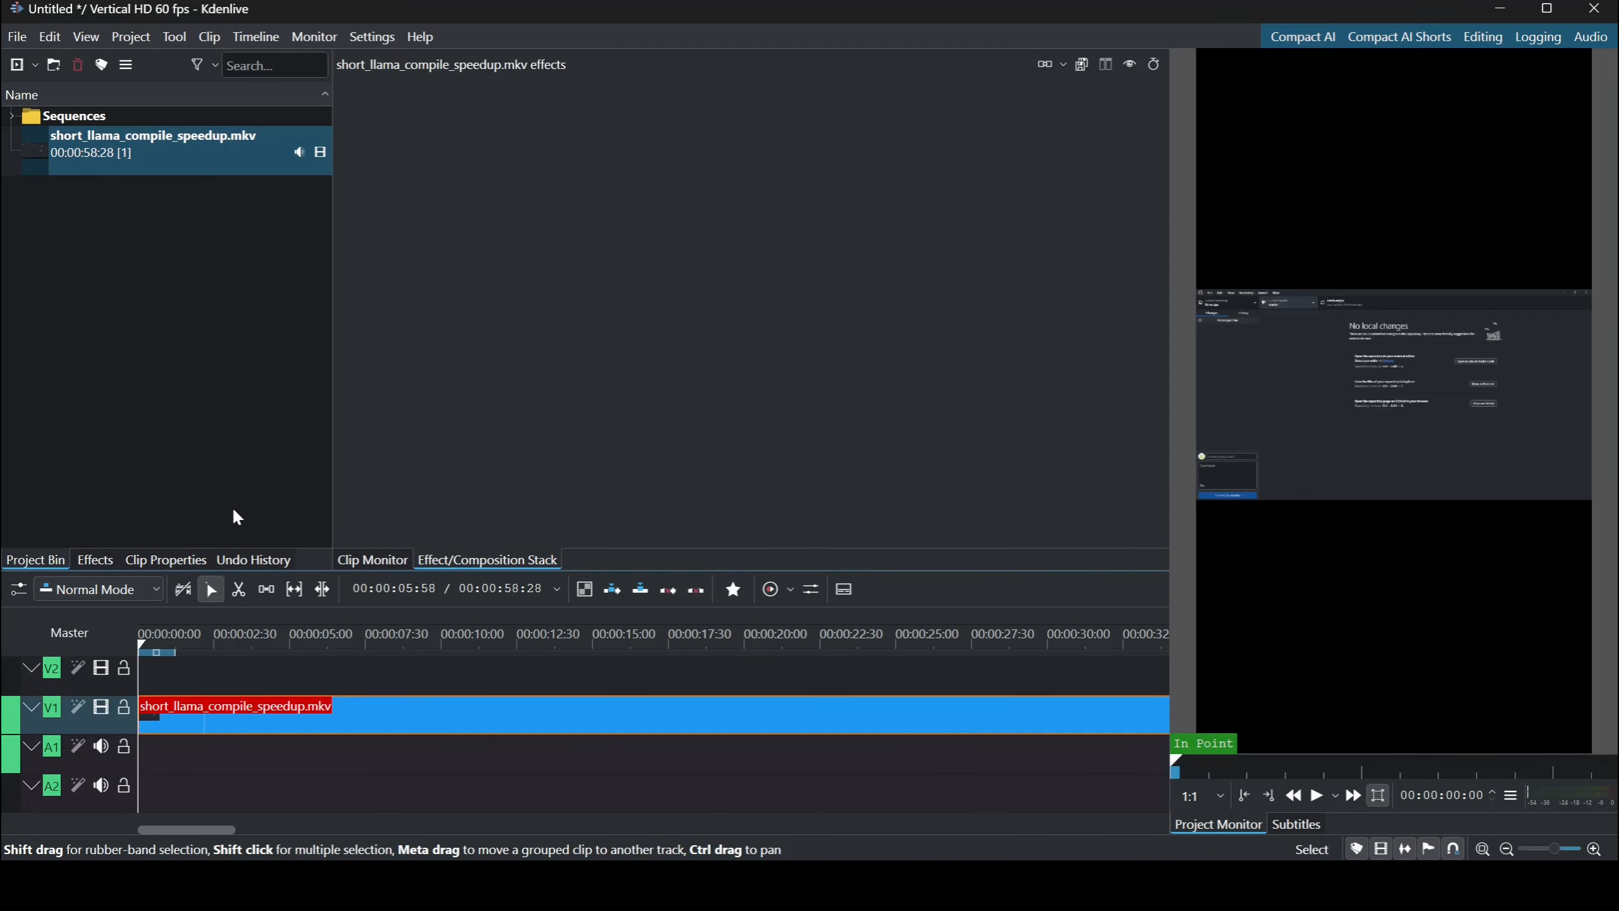
right_click(409, 712)
mouse_move(567, 670)
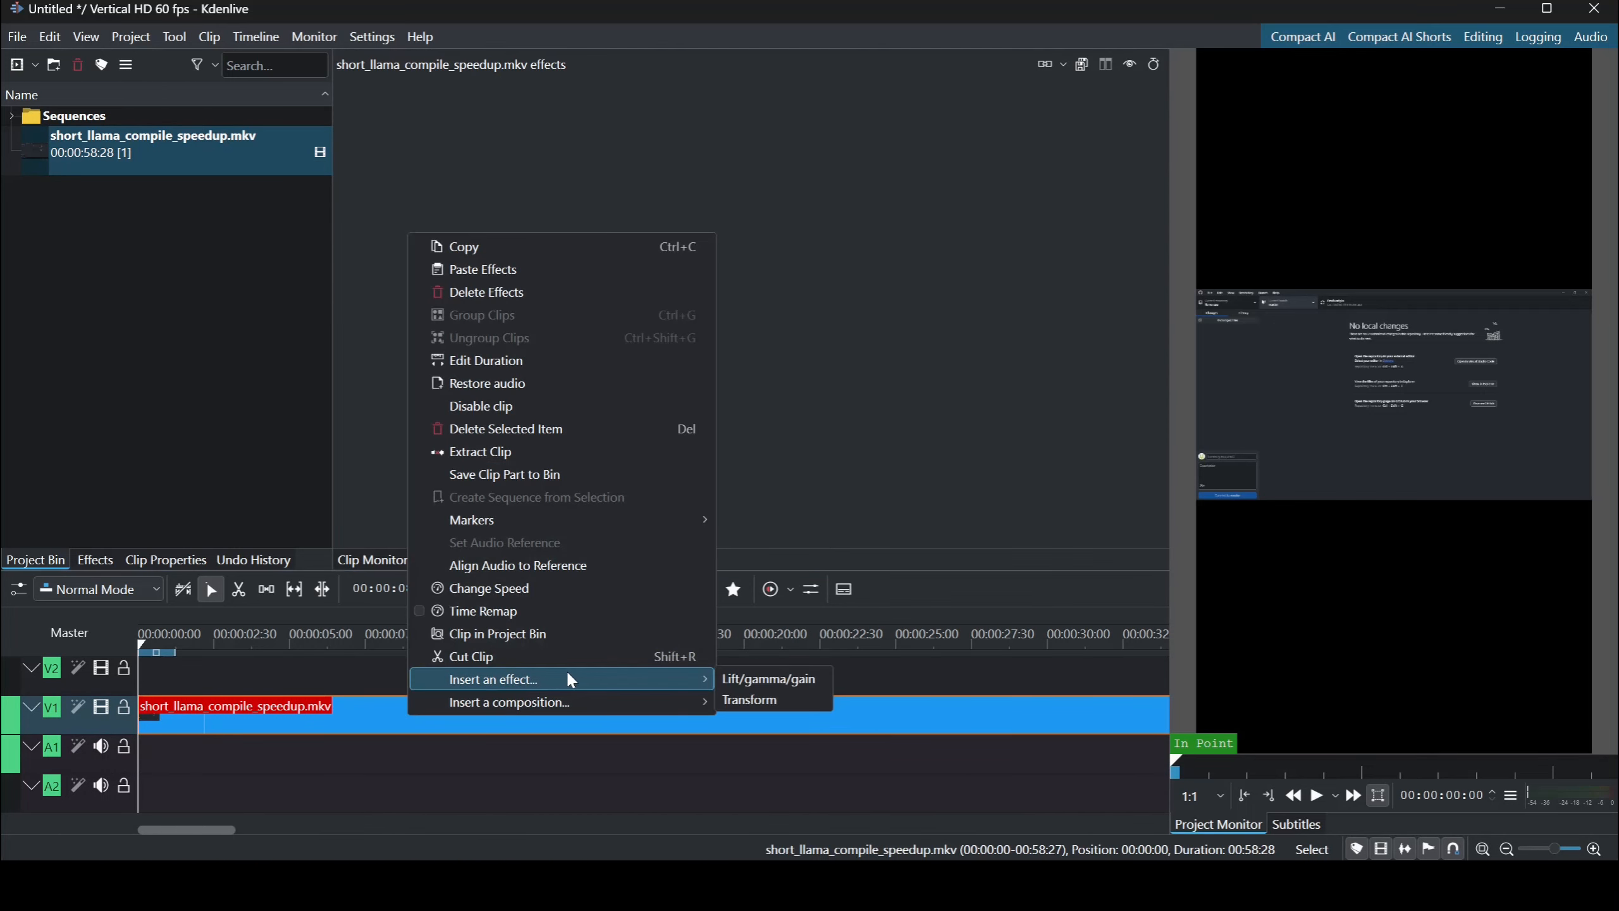
left_click(777, 700)
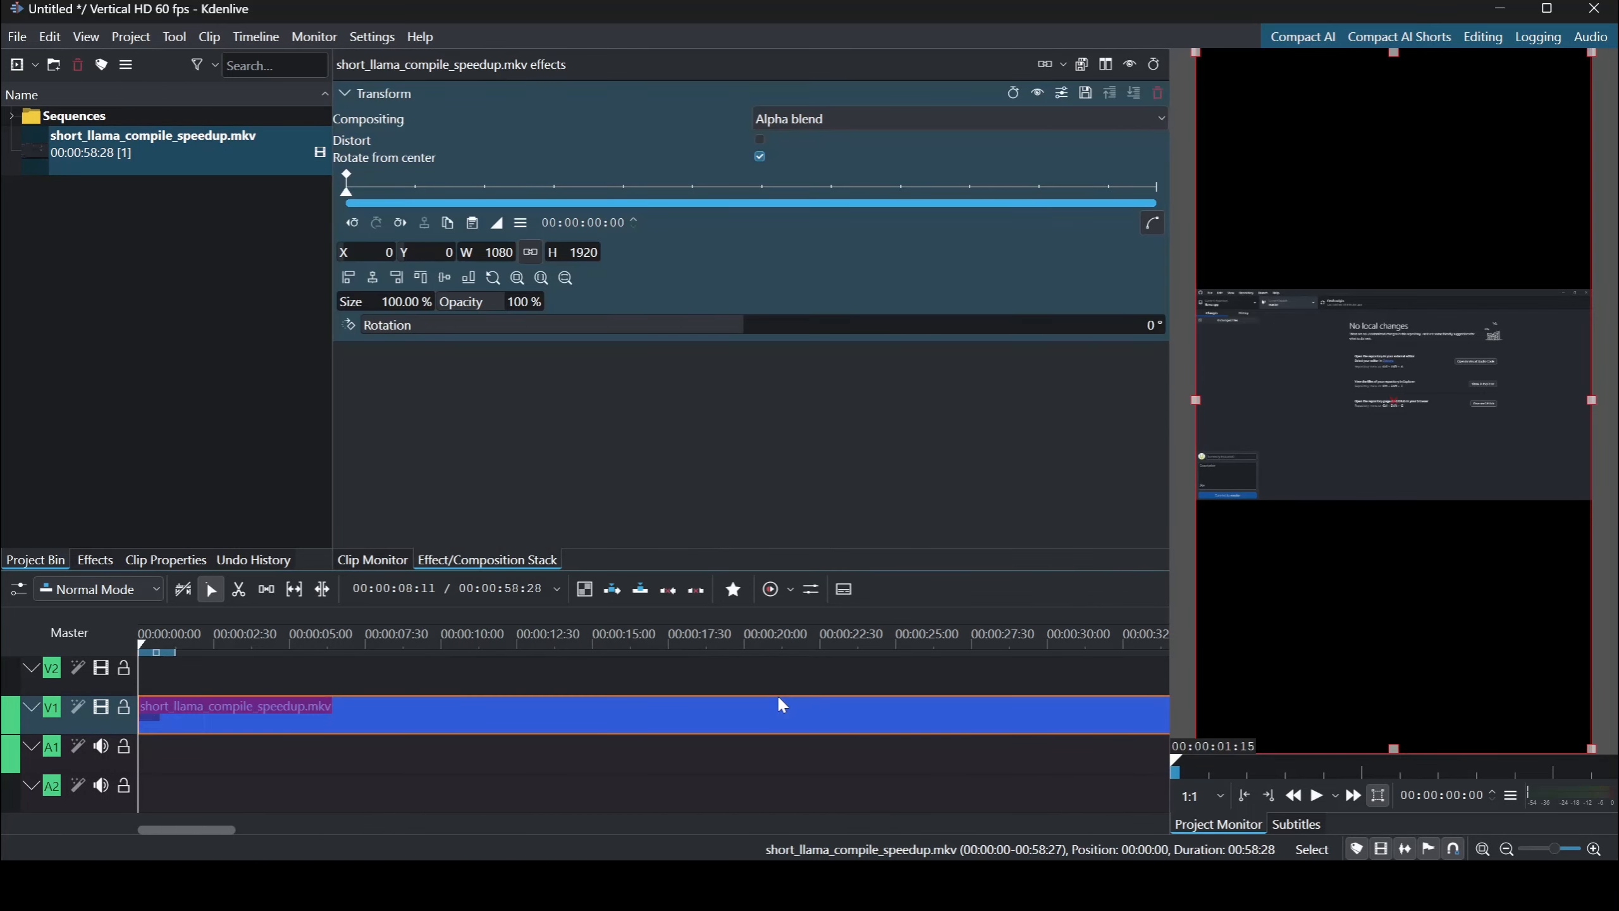
Set the V1 clip's Transform height to 600 and its position to X 0, Y 0.
double_click(585, 252)
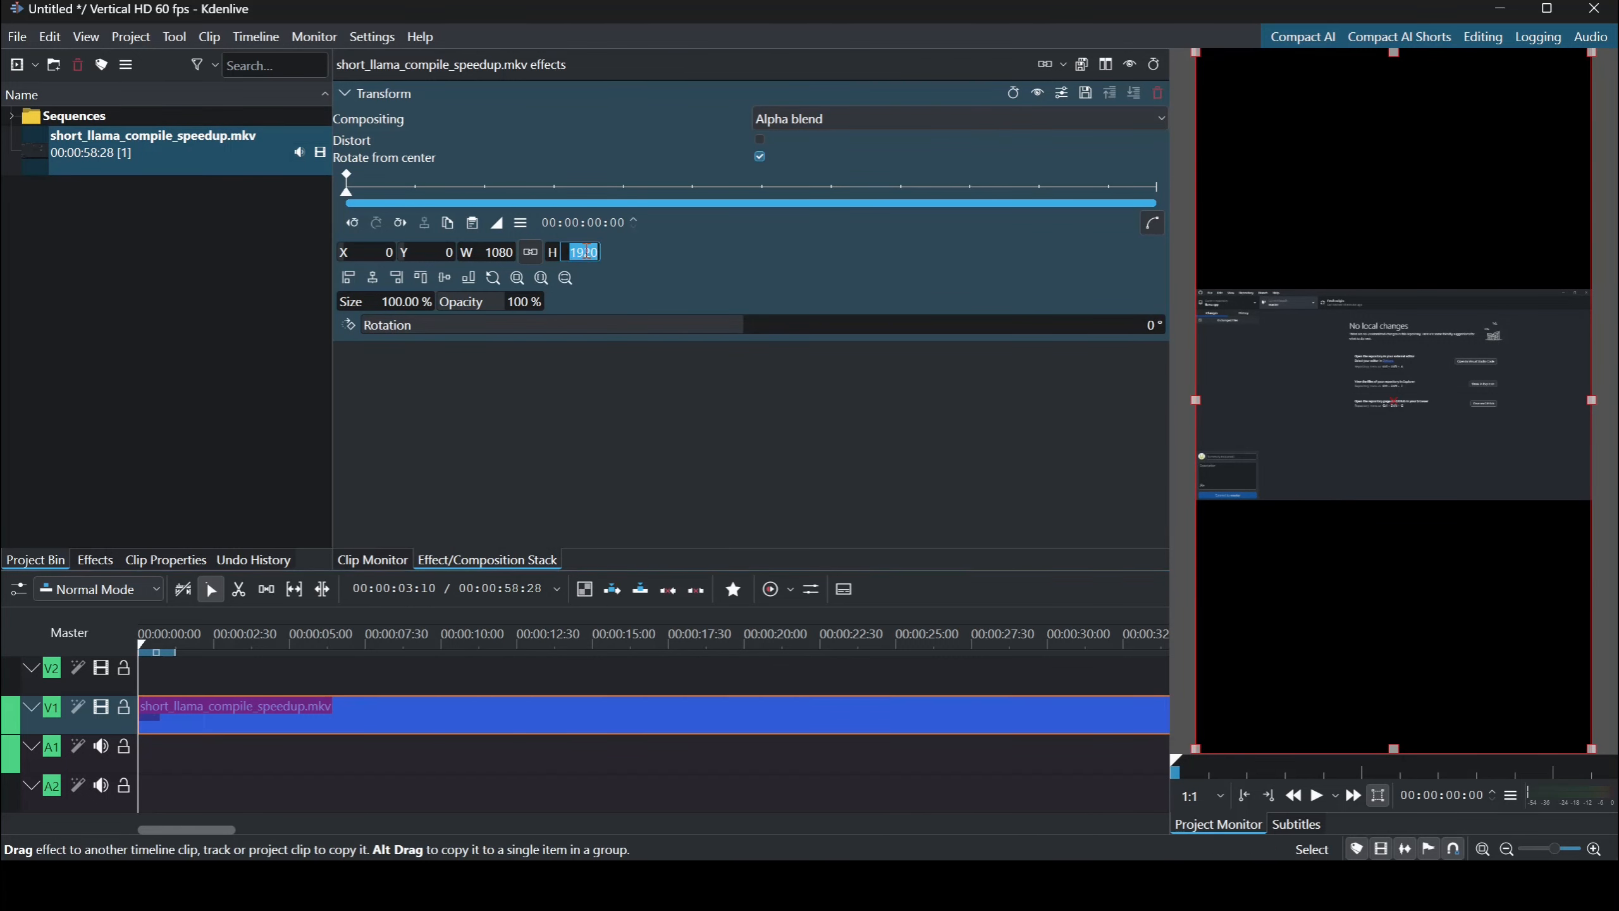
key("Return")
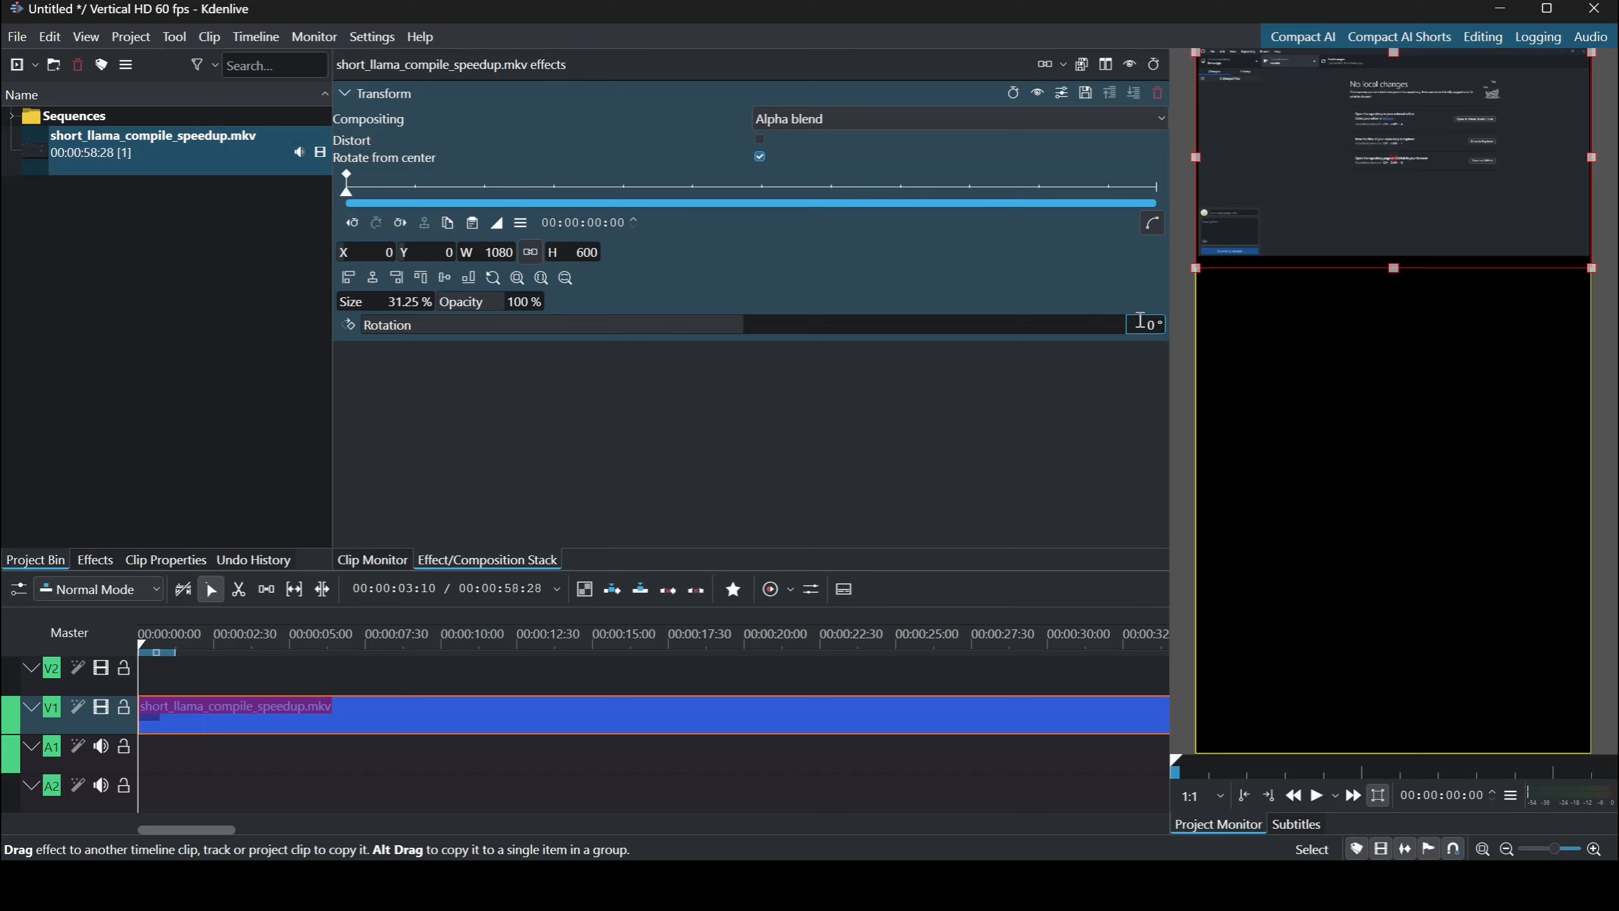
left_click_drag(1430, 169, 1425, 251)
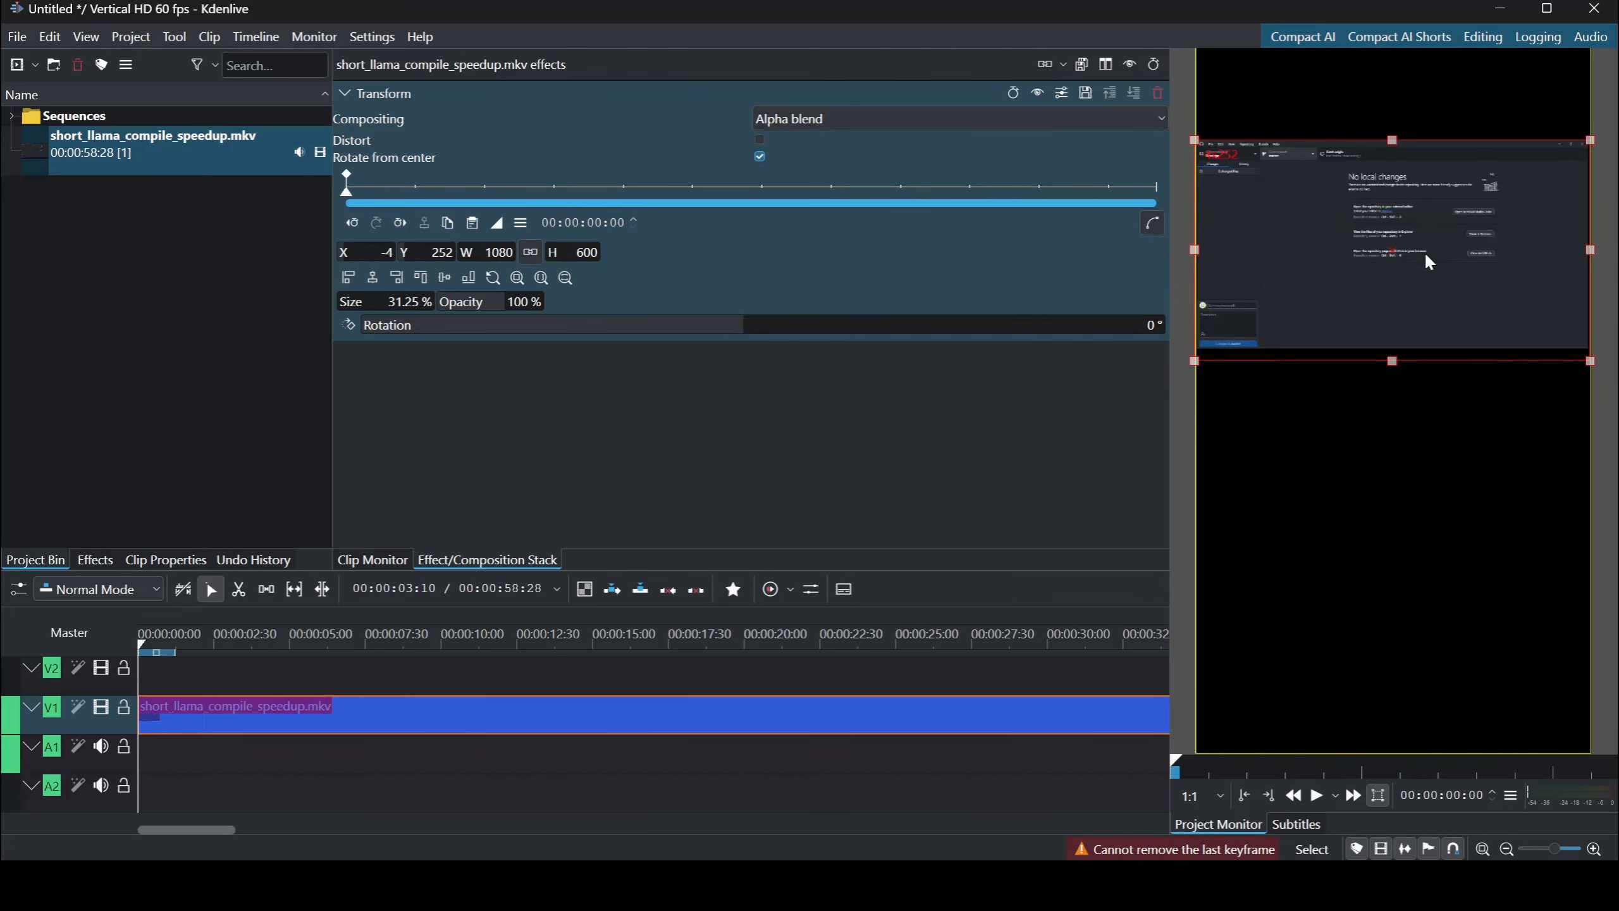
double_click(395, 253)
type("0")
key("Return")
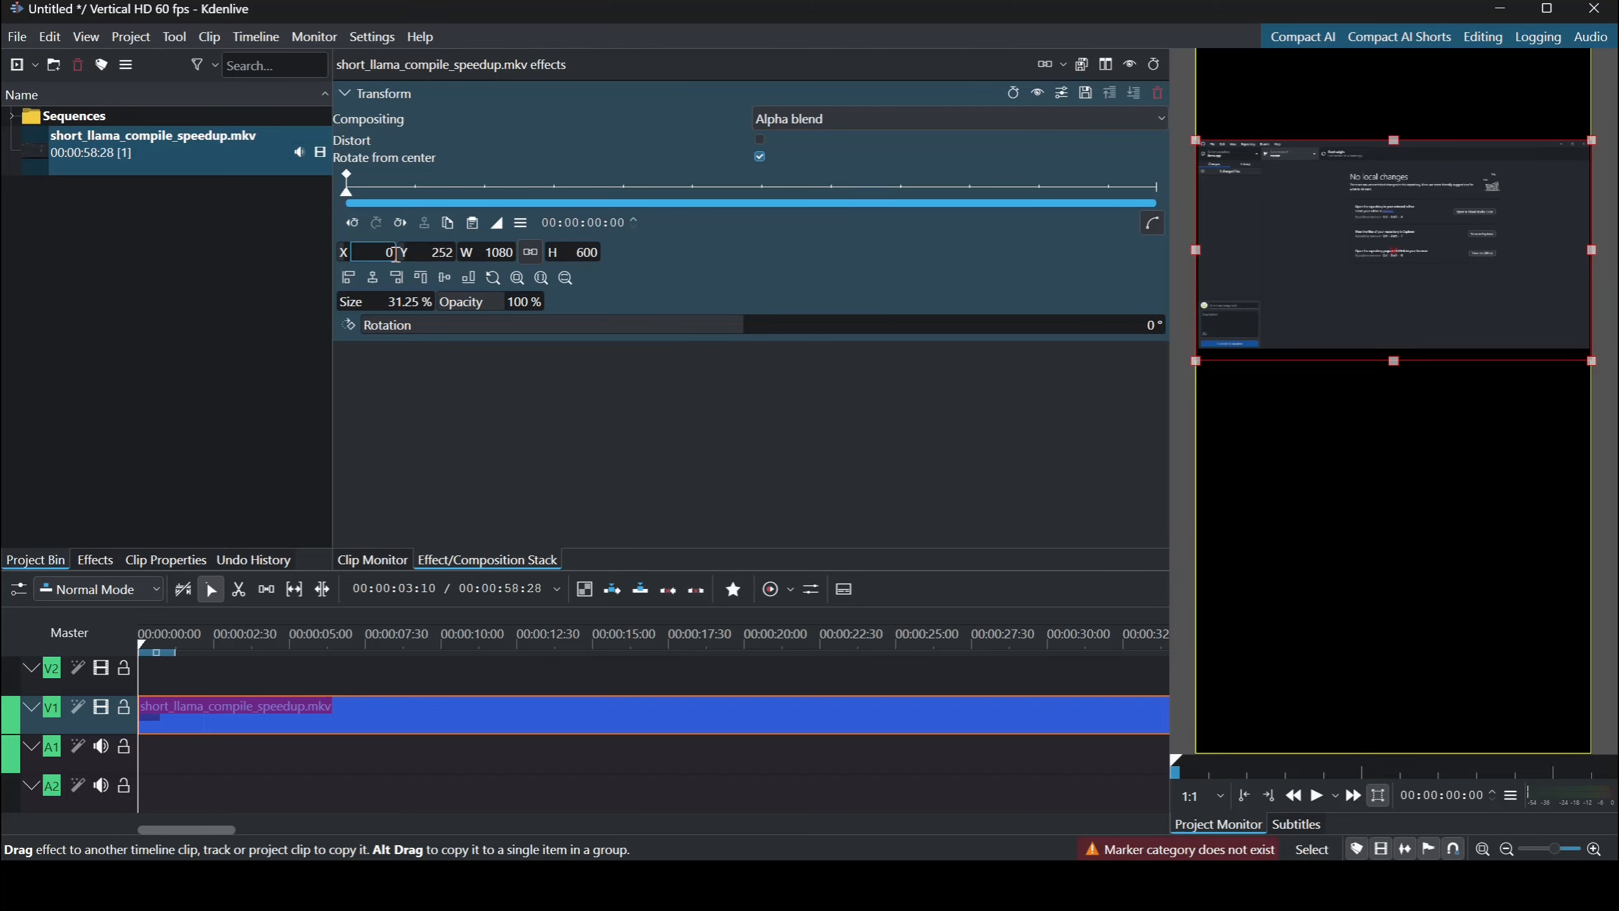
left_click(438, 254)
type("0")
key("Return")
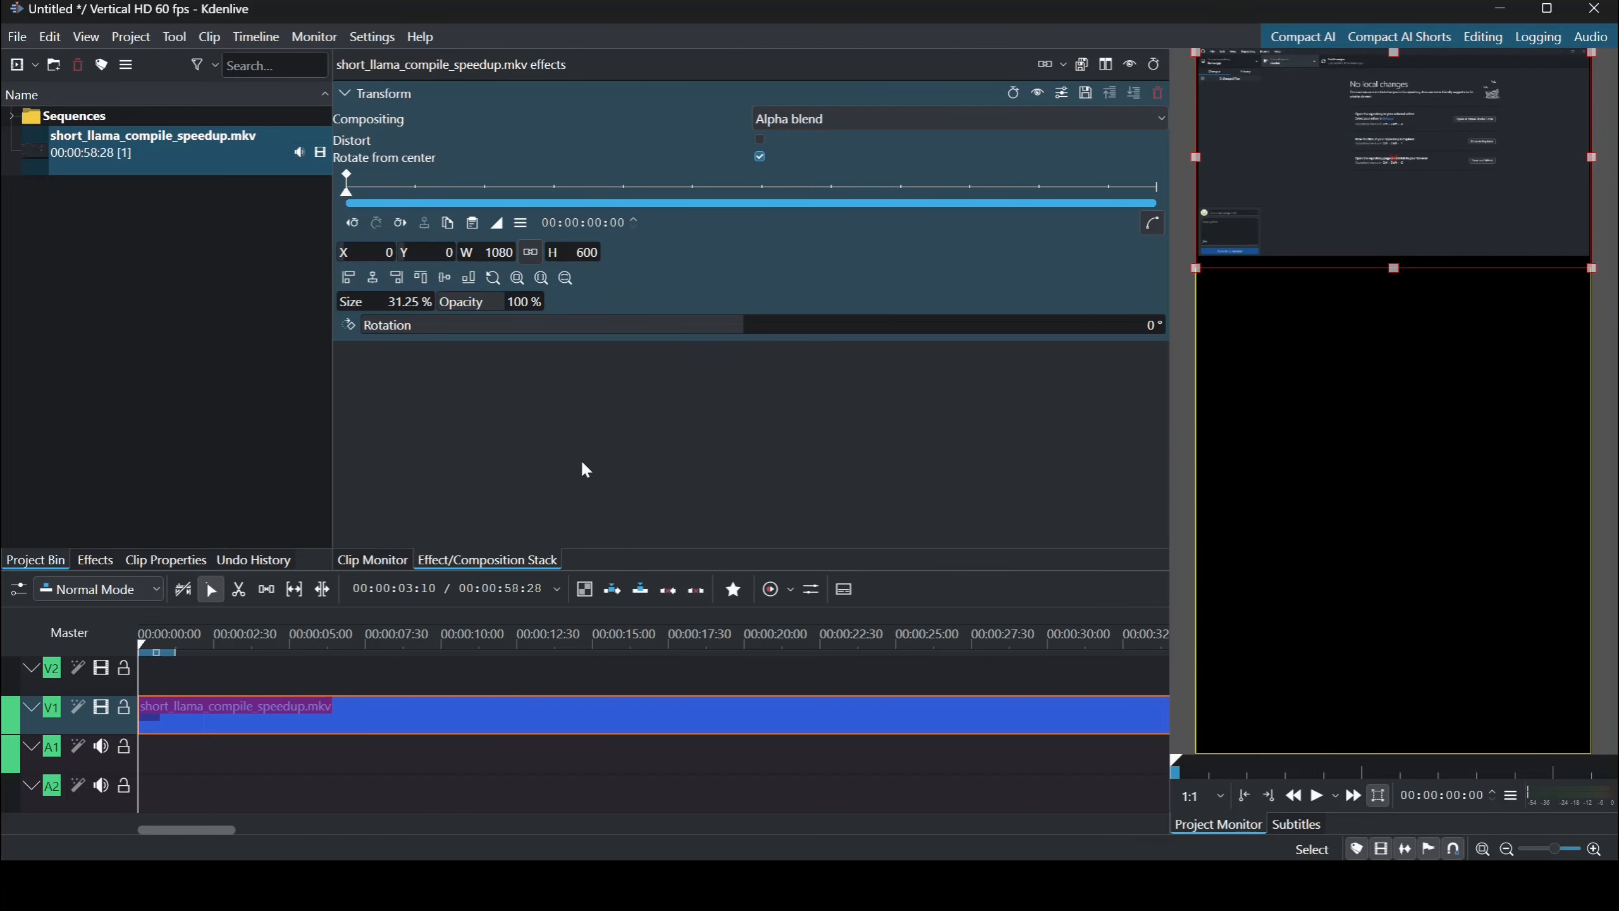
Place short_llama_compile_speedup.mkv at the start of track V2, then ungroup it and delete its audio on track A2.
left_click_drag(153, 145, 145, 694)
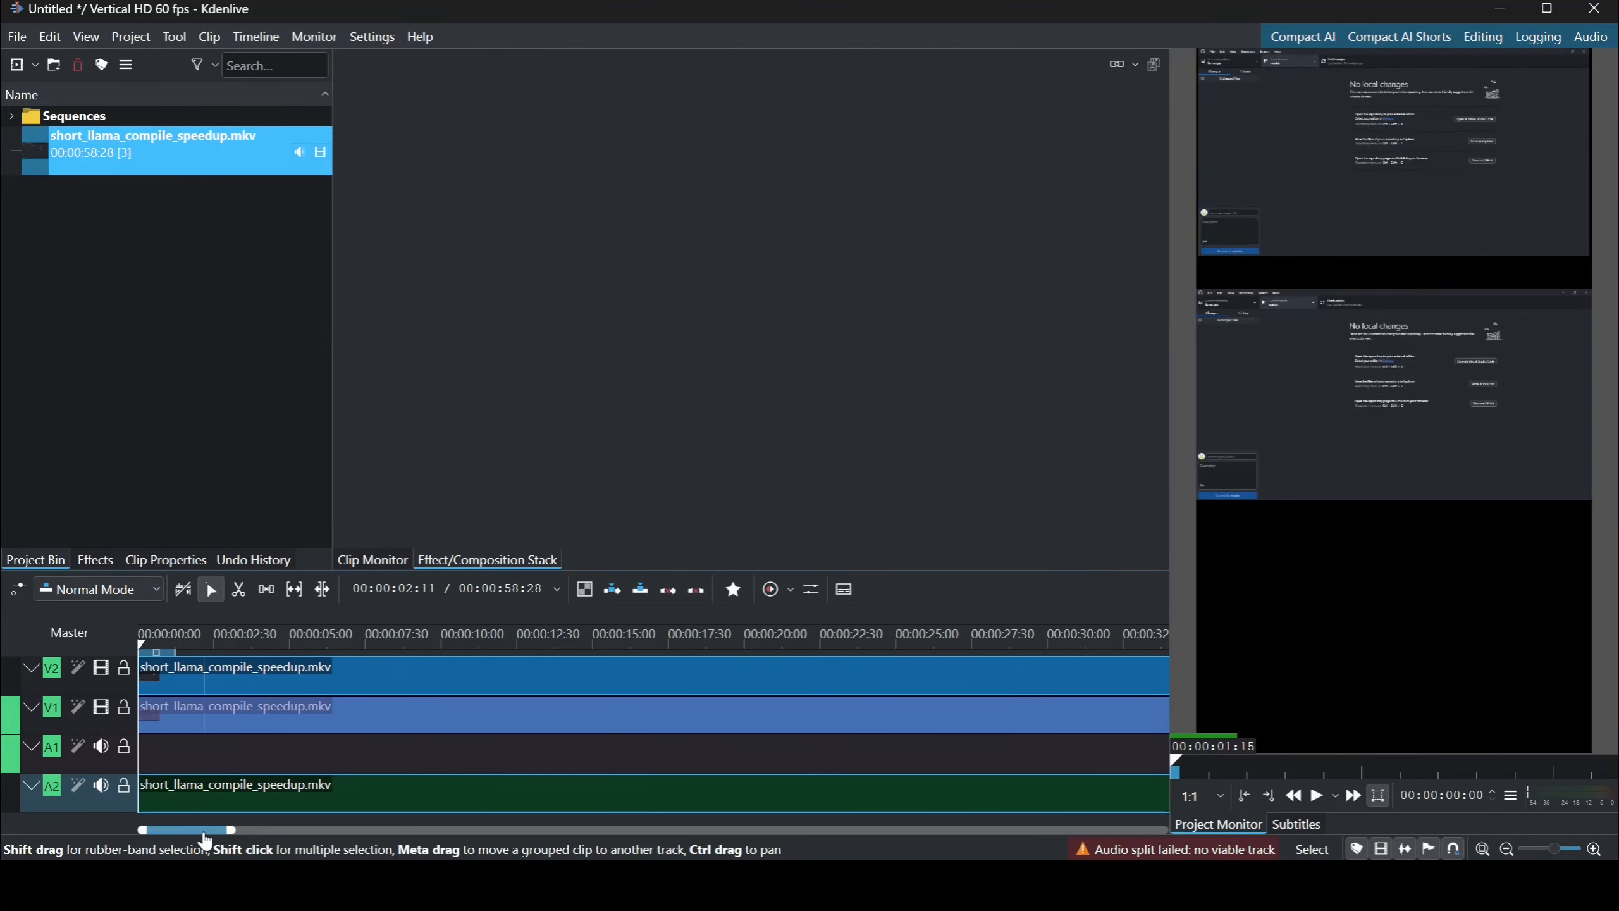
left_click(214, 791)
right_click(214, 791)
left_click(331, 402)
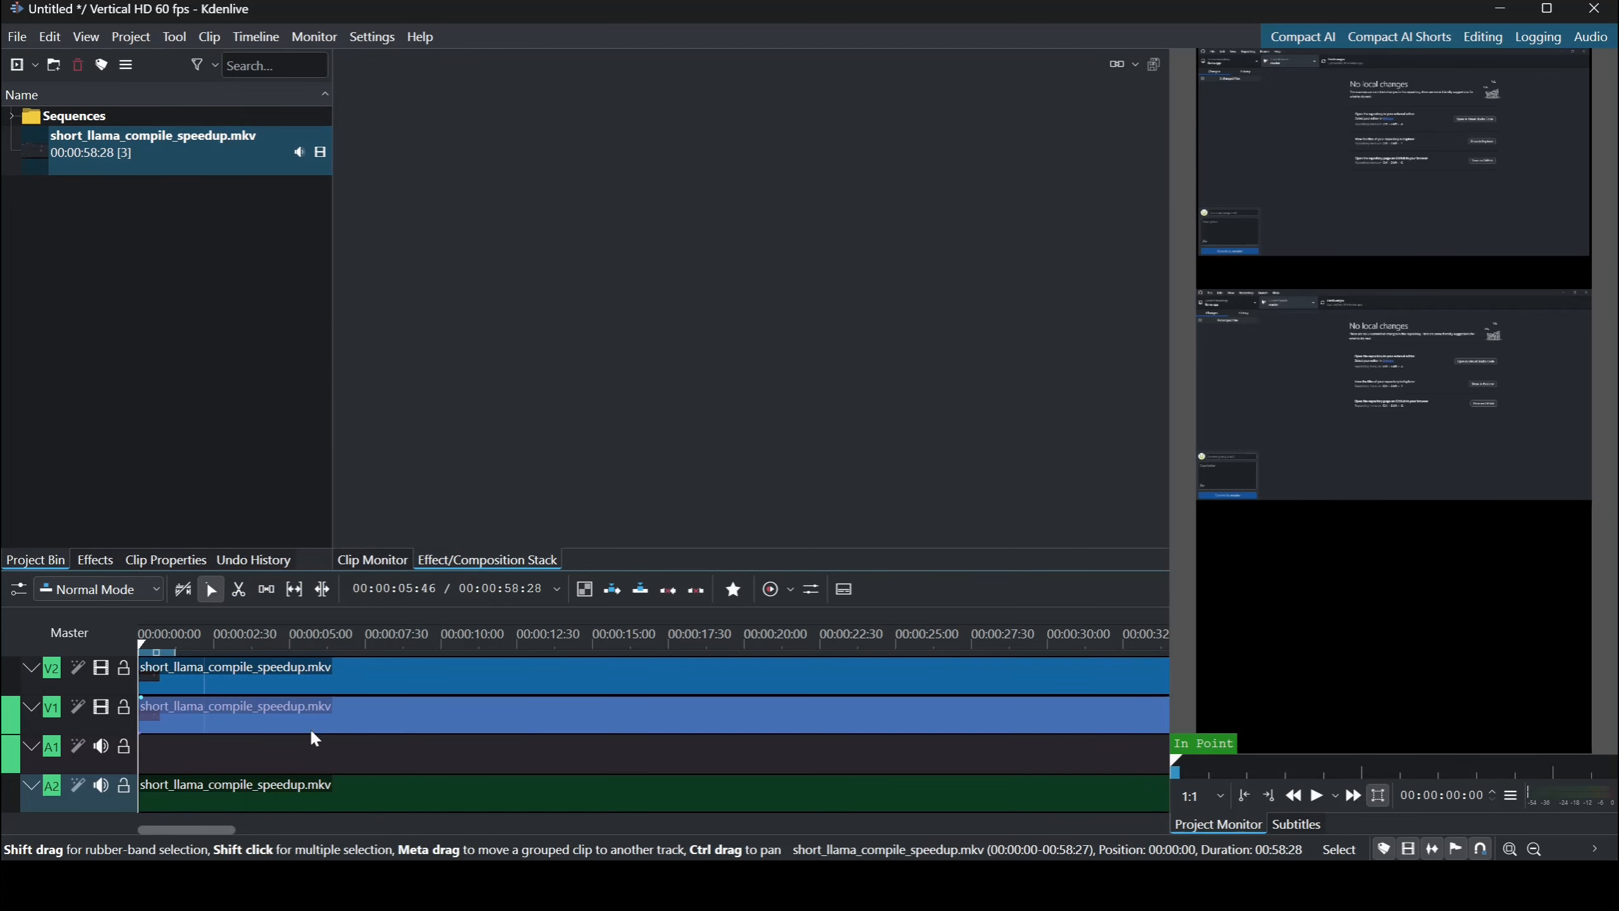
left_click(289, 790)
key("Delete")
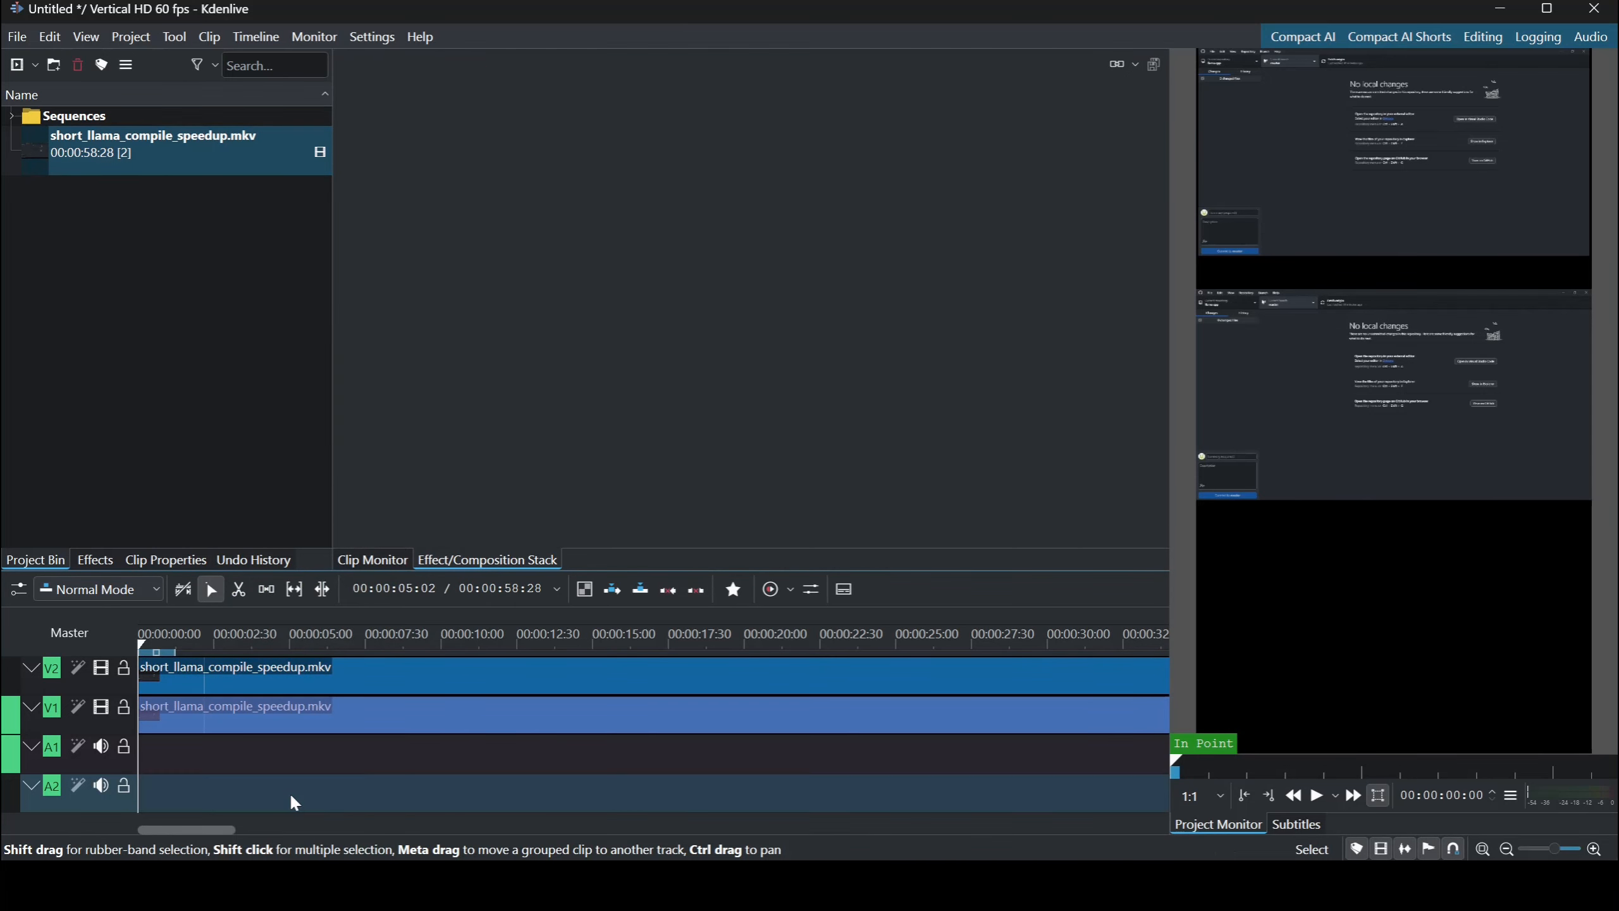
Add a Transform effect to the video clip on track V2.
left_click(337, 687)
right_click(351, 678)
mouse_move(640, 643)
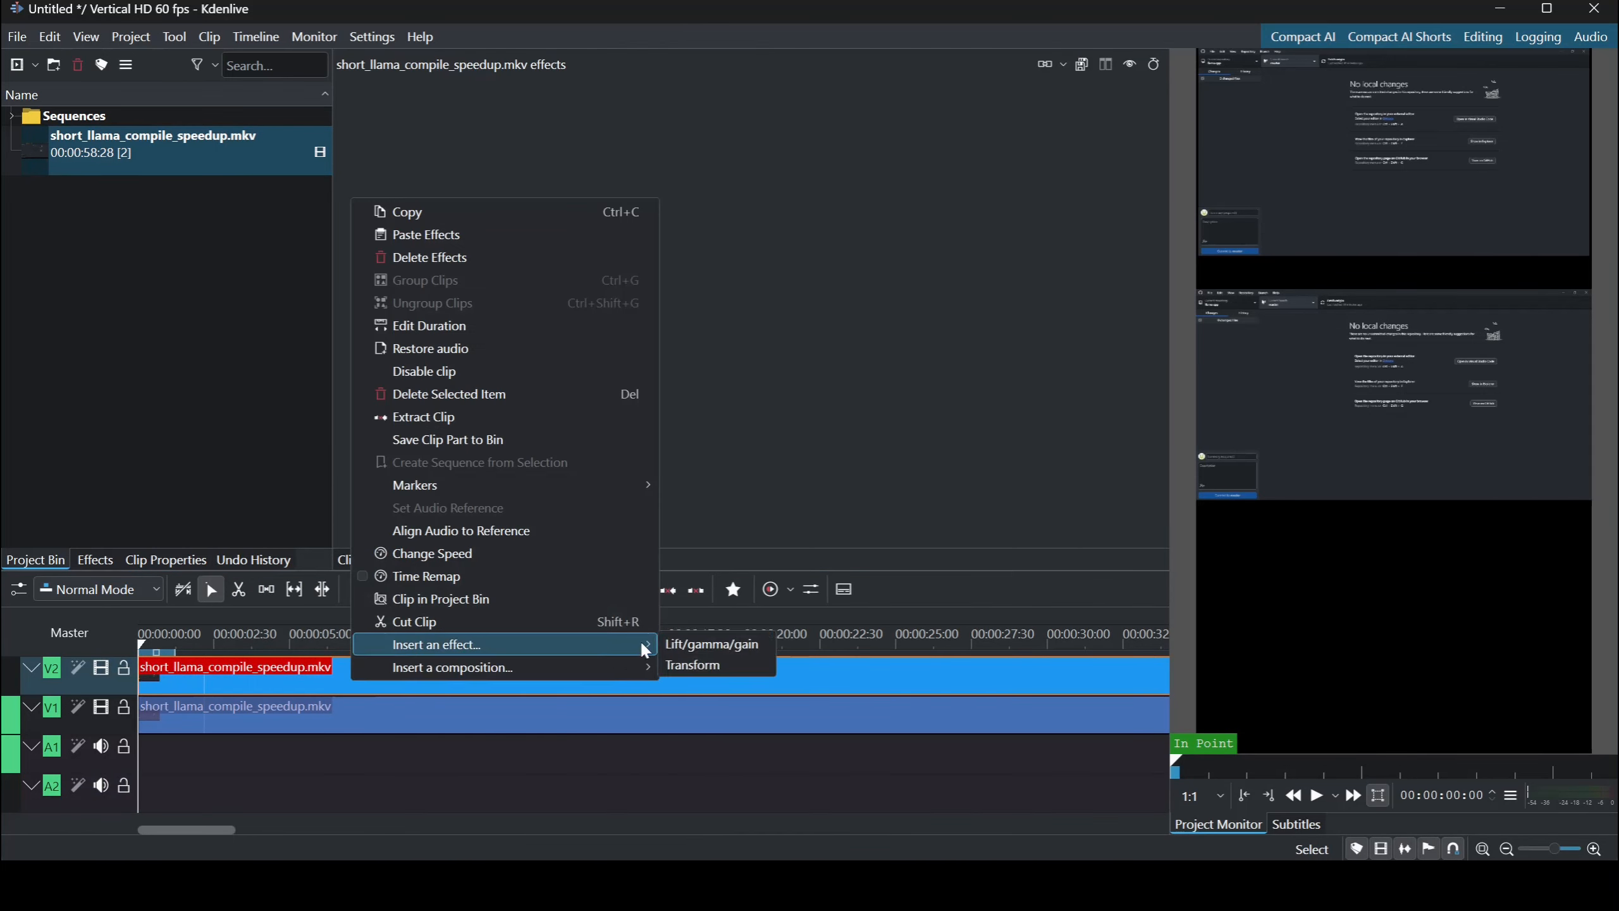
left_click(701, 663)
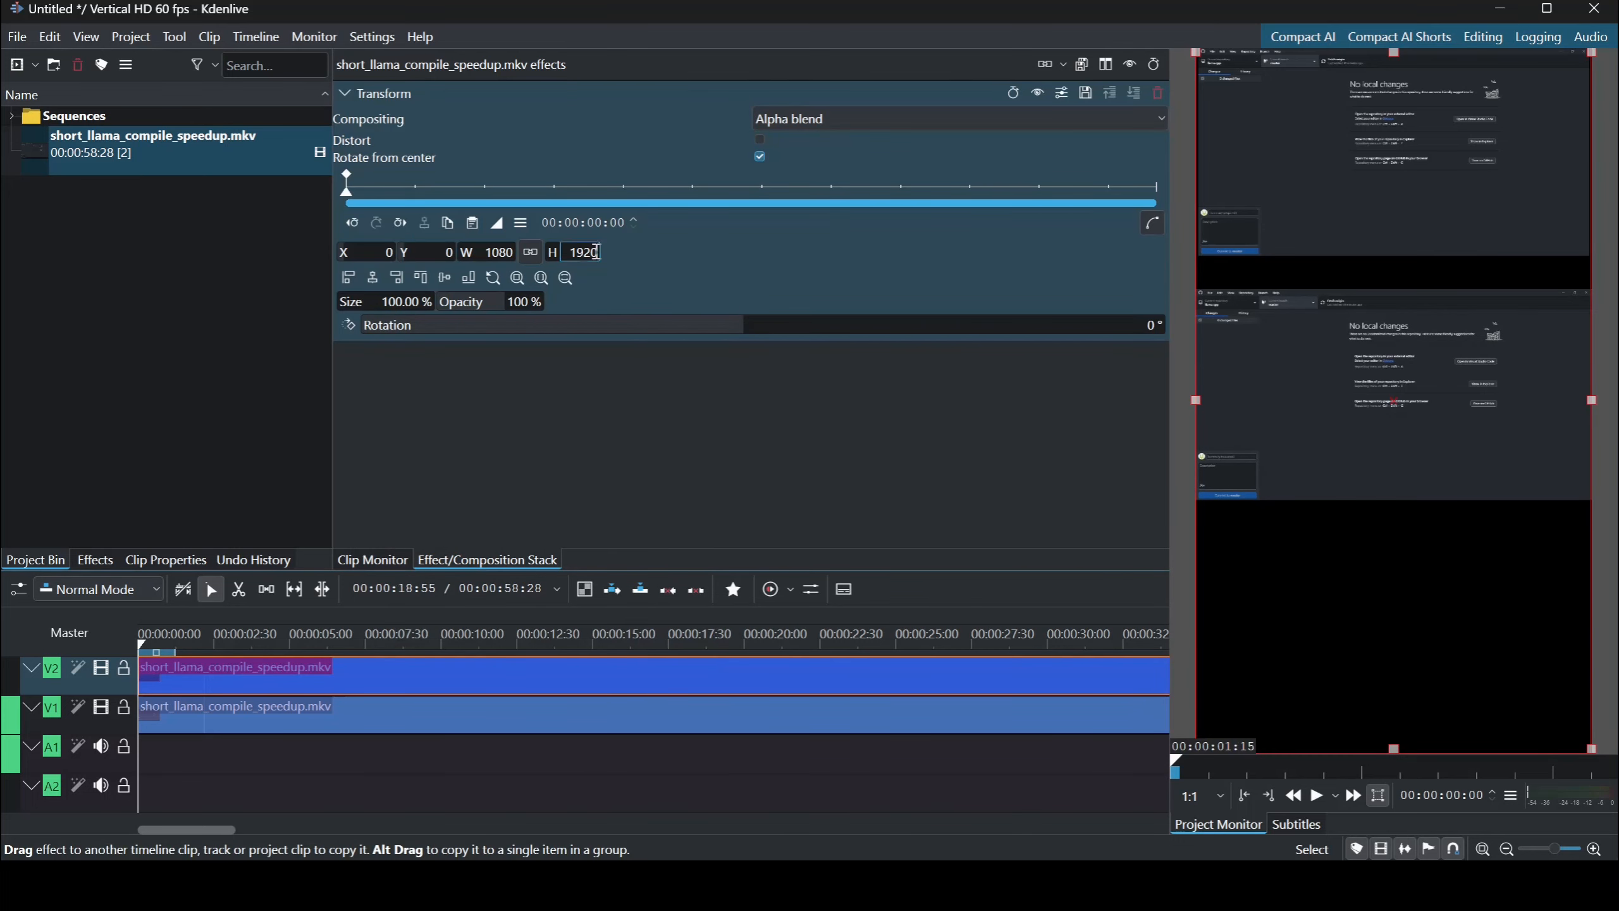
Set the V2 clip's Transform height to 600 and align the clip to the bottom of the frame.
double_click(572, 250)
type("600")
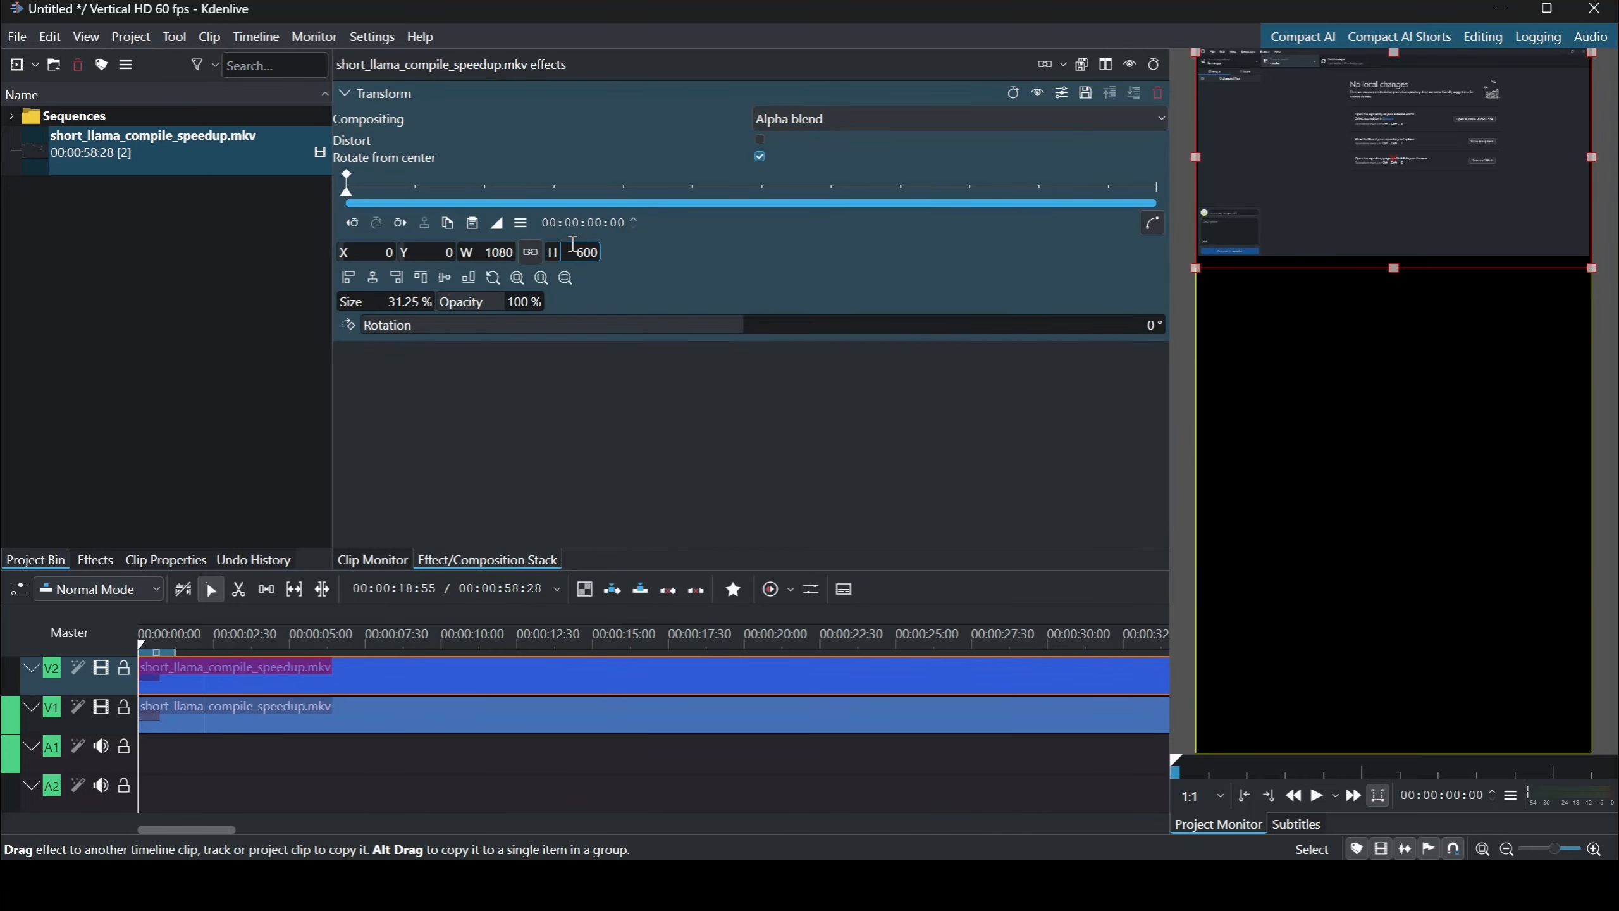
left_click(461, 281)
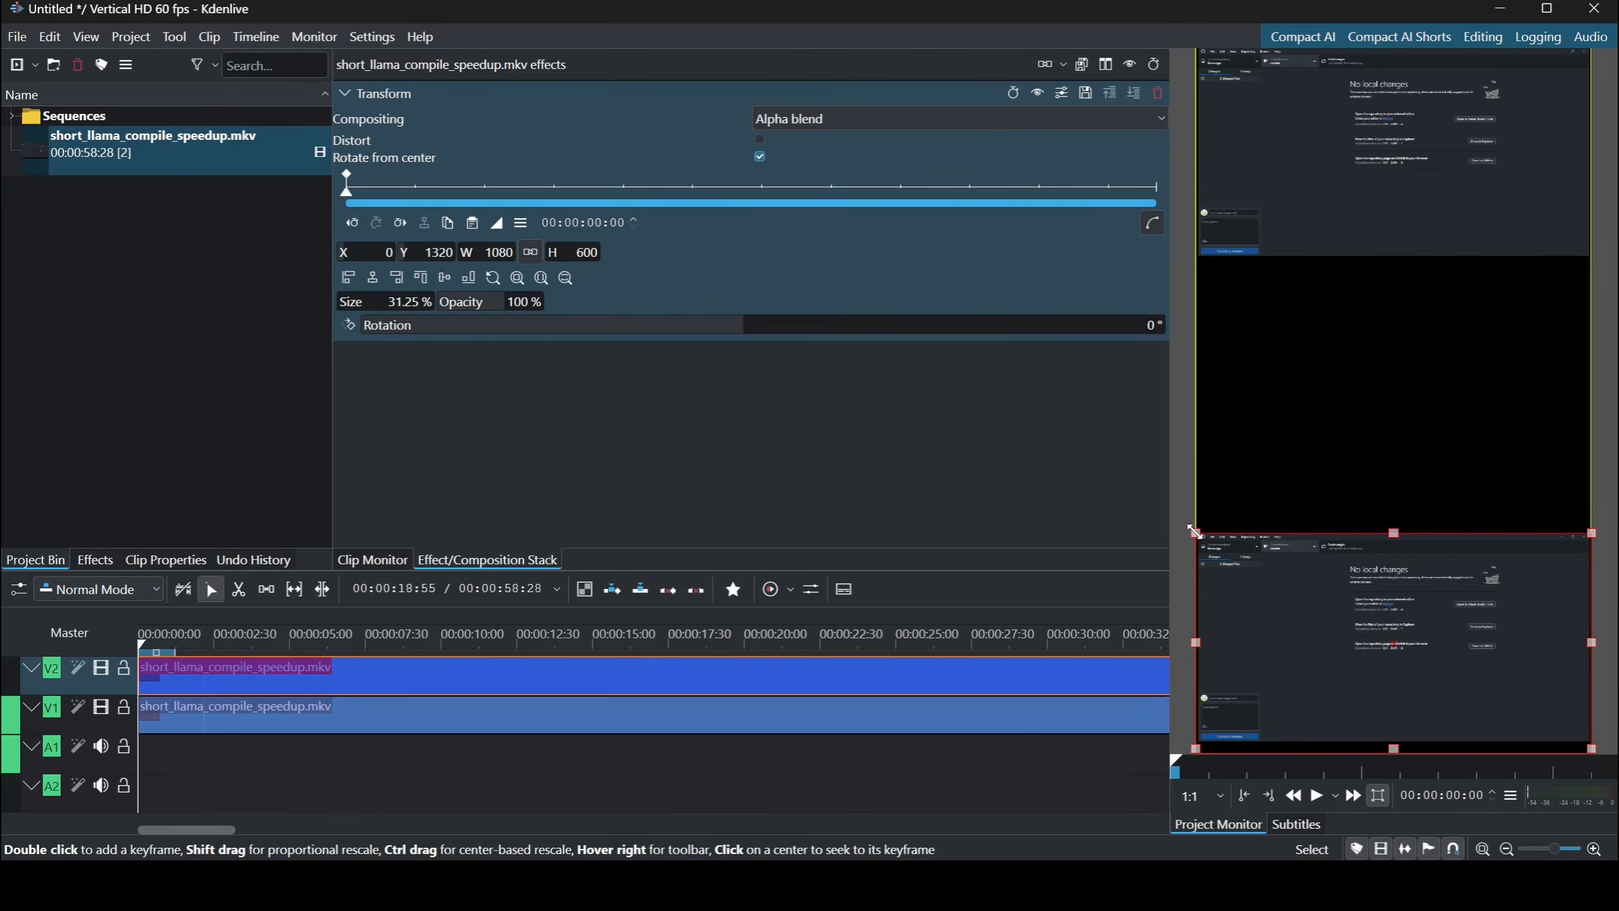
Enlarge the V2 clip in the frame to about 2504 × 1392 and align it to the frame's left edge.
left_click_drag(1195, 532, 909, 373)
left_click_drag(1517, 504, 1368, 499)
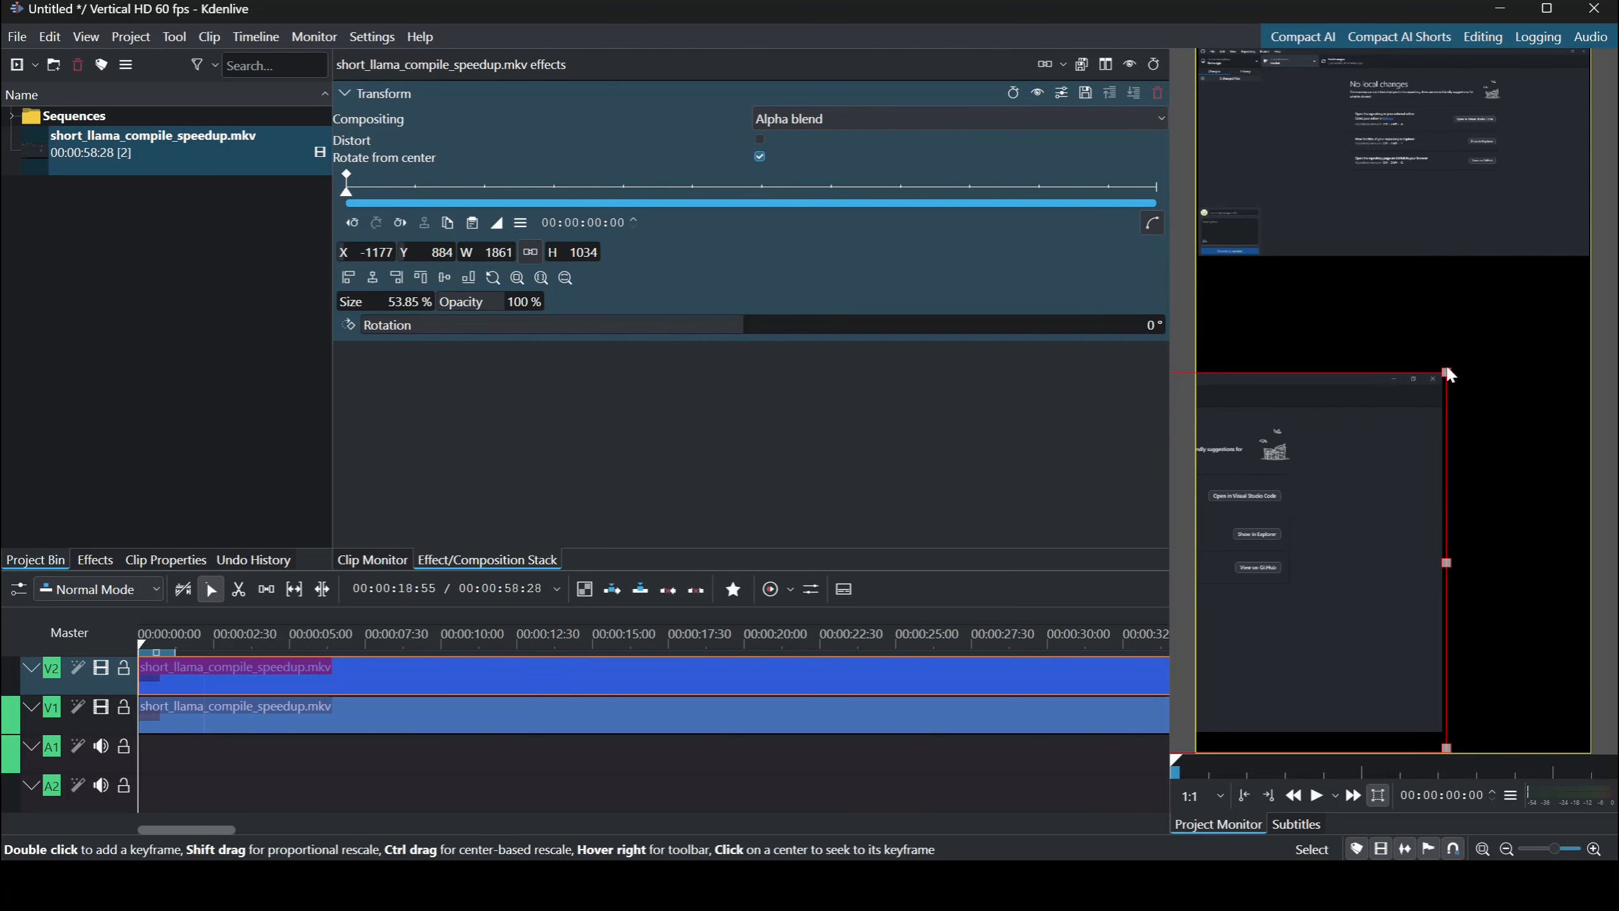
left_click_drag(1445, 373, 1566, 291)
left_click(348, 277)
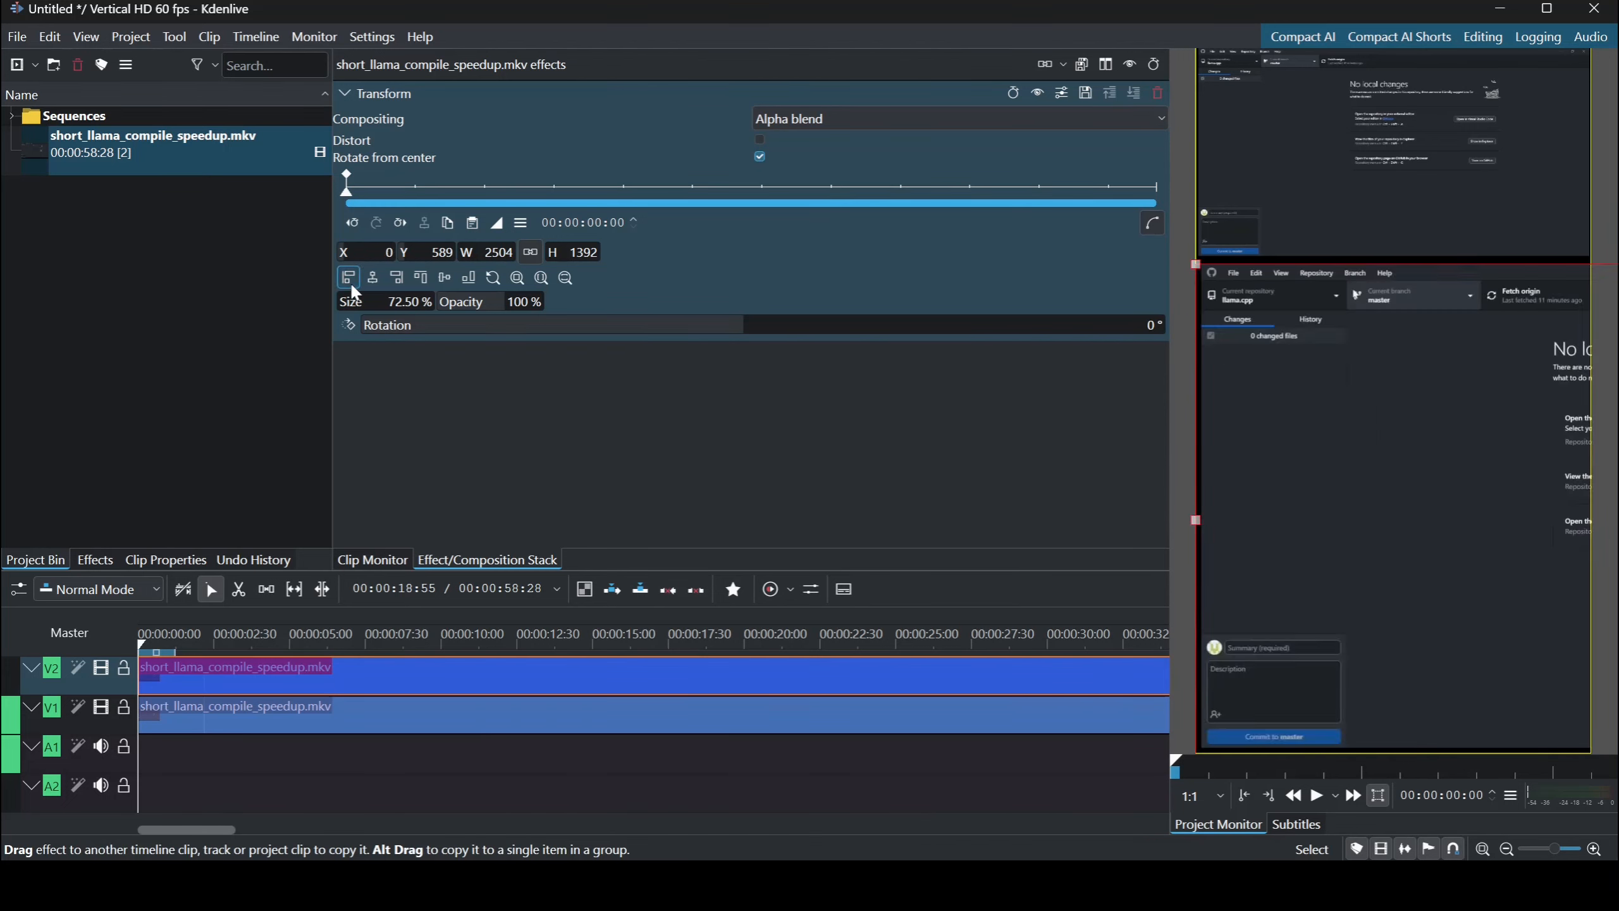
Resize the V2 clip to about 2487 × 1410 to fill the space below the upper video, aligned to the frame's left edge.
left_click_drag(1359, 452, 1379, 448)
left_click_drag(1216, 516, 1232, 510)
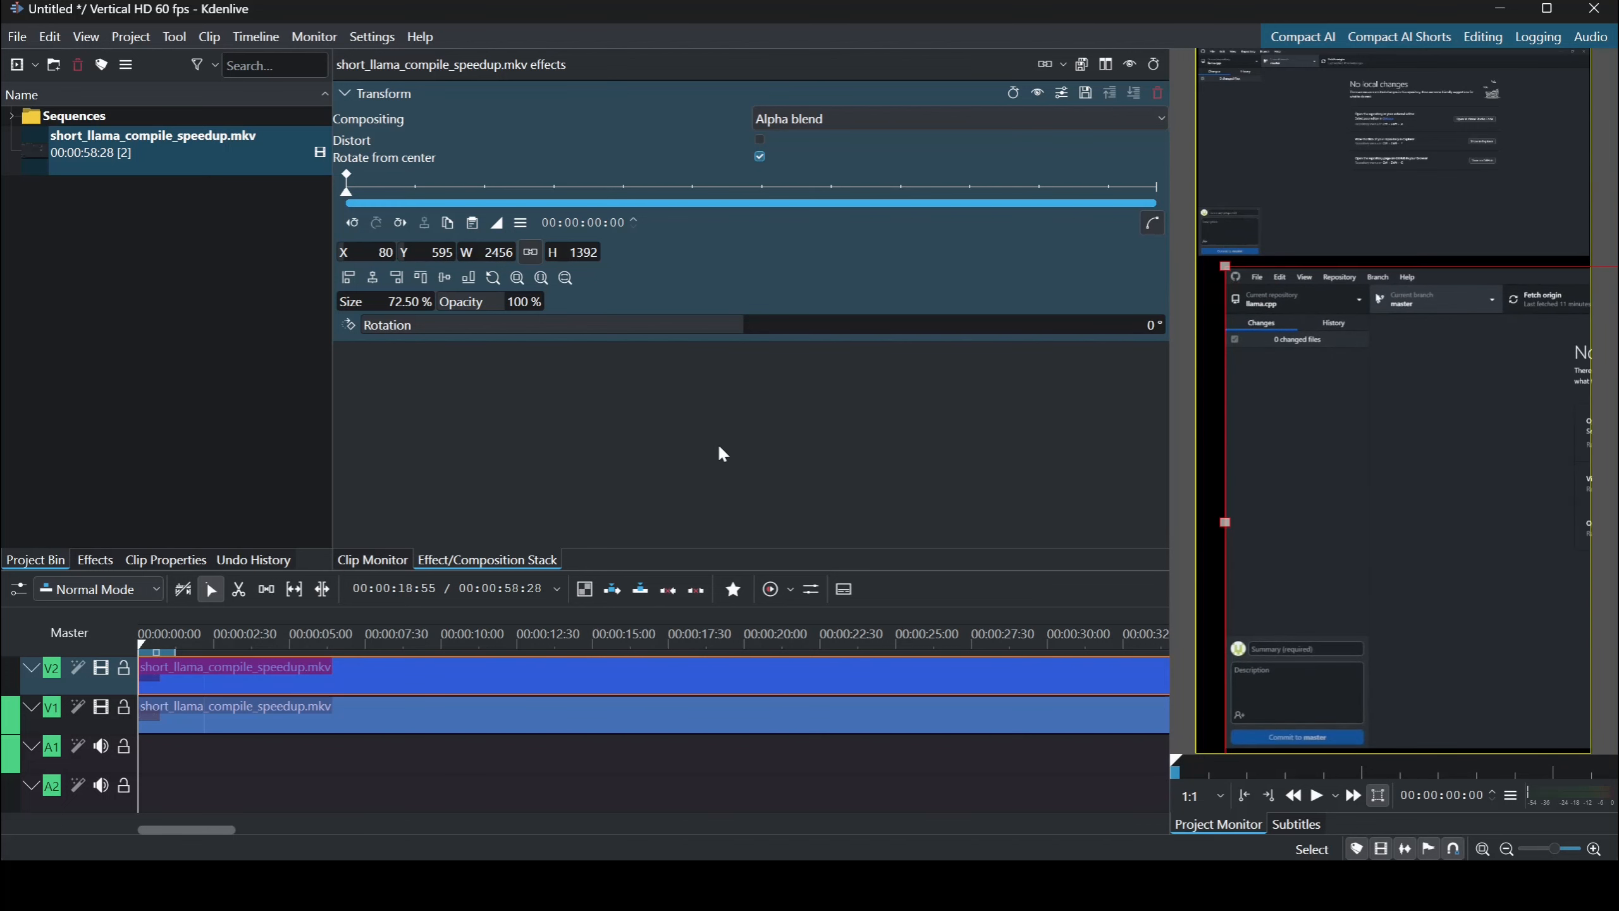
left_click(346, 276)
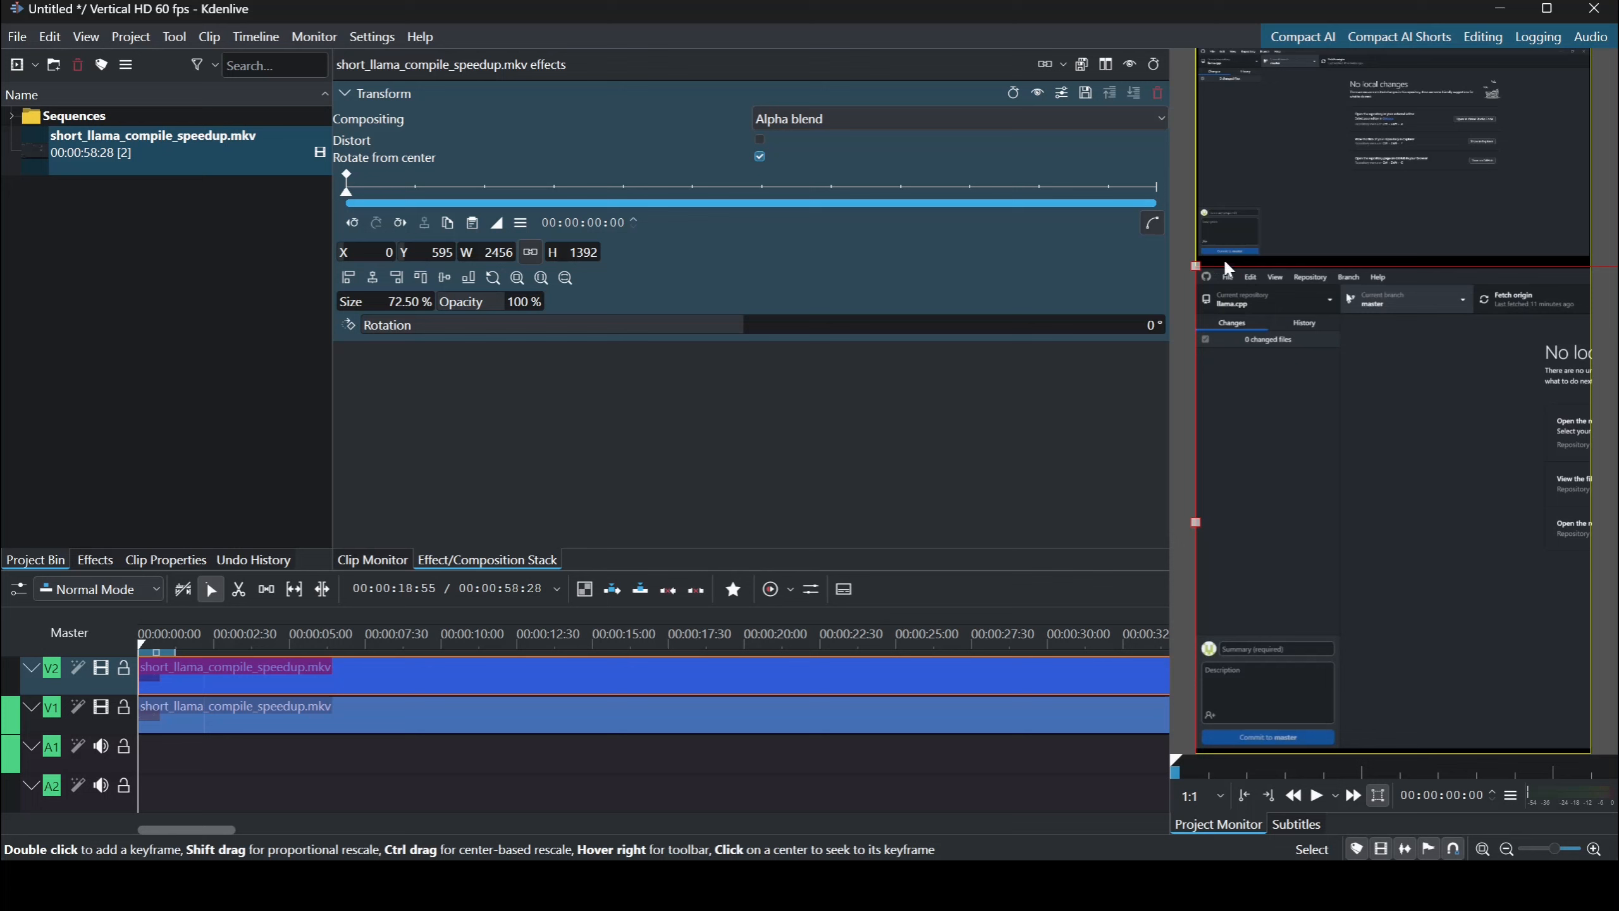
left_click_drag(1195, 265, 1184, 256)
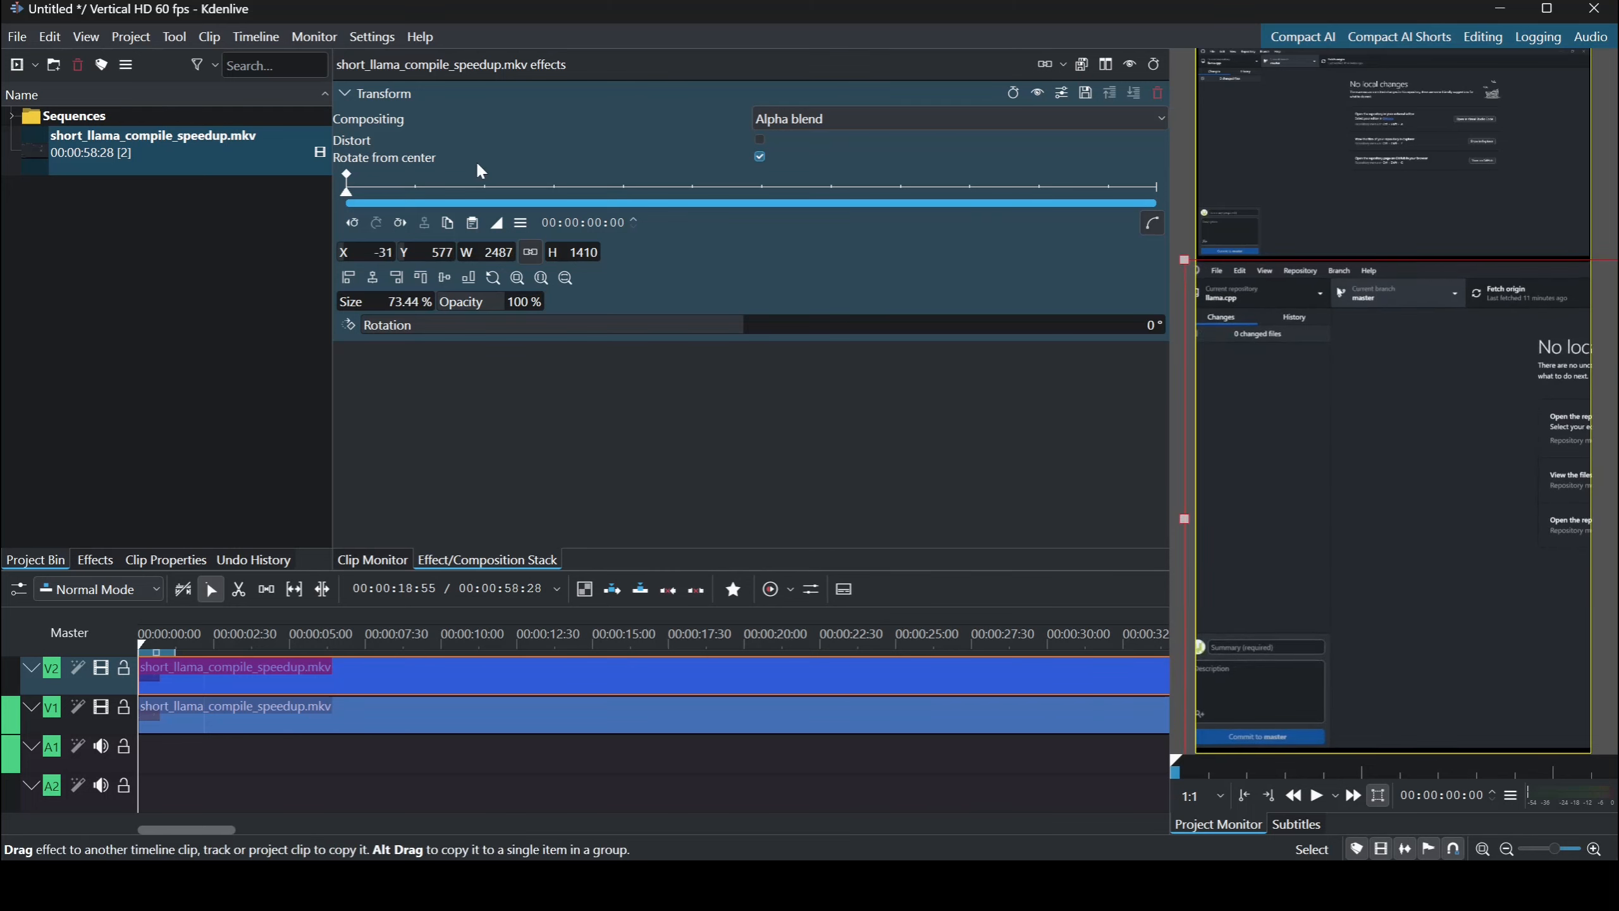
left_click(346, 275)
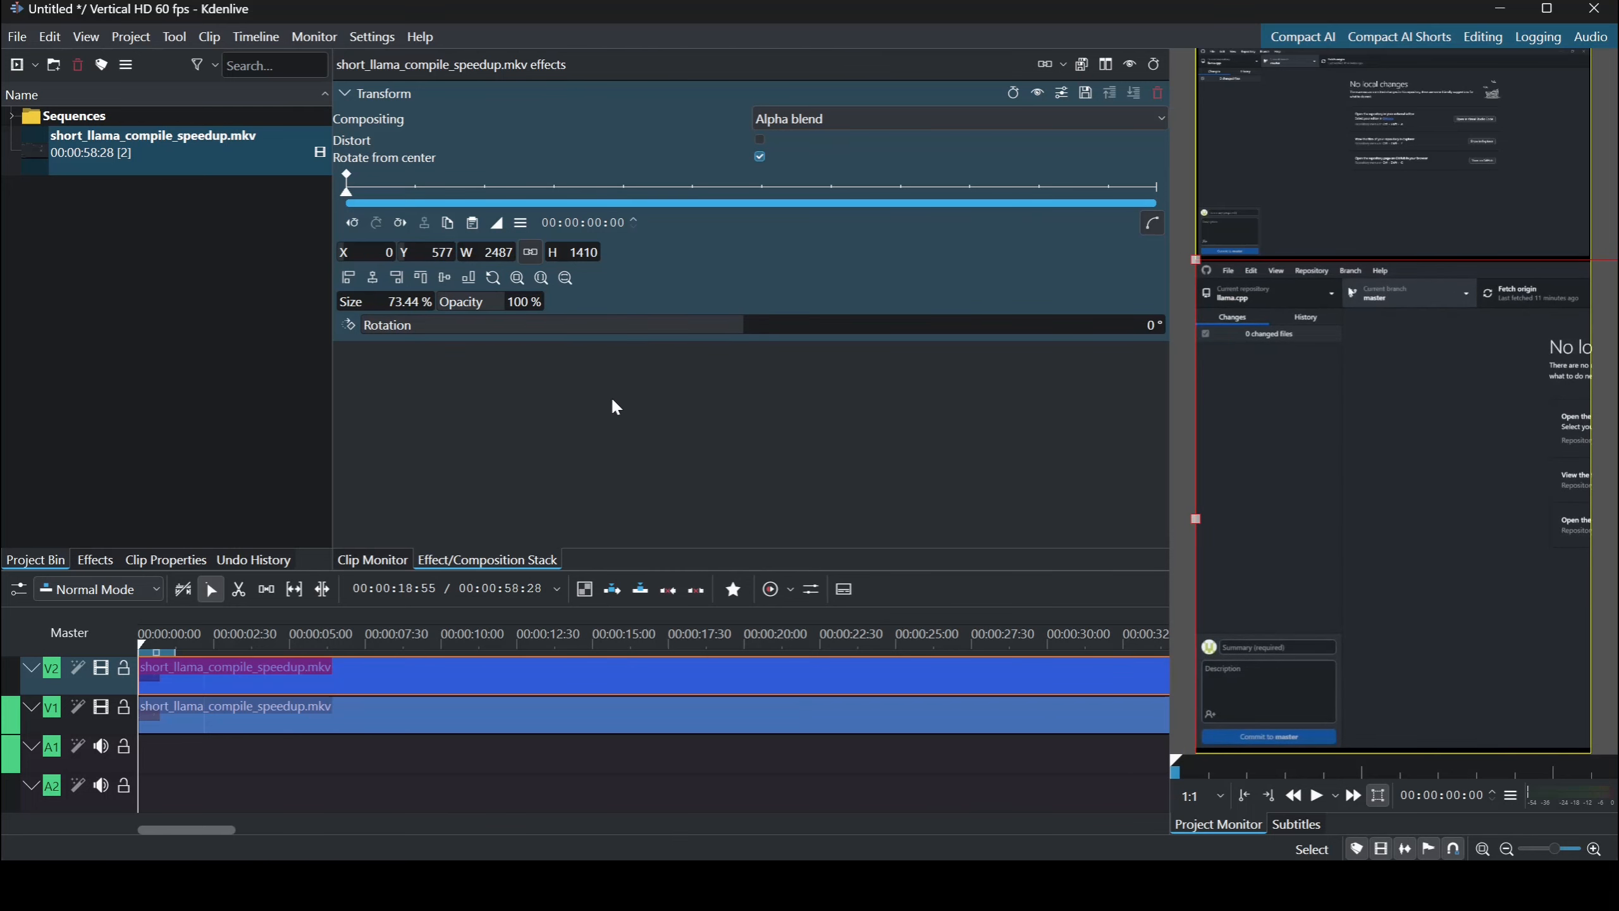
Add Transform keyframes to the V2 clip at 00:00:11:07 and 00:00:11:08, centring the clip horizontally at the second one.
left_click_drag(150, 636, 477, 656)
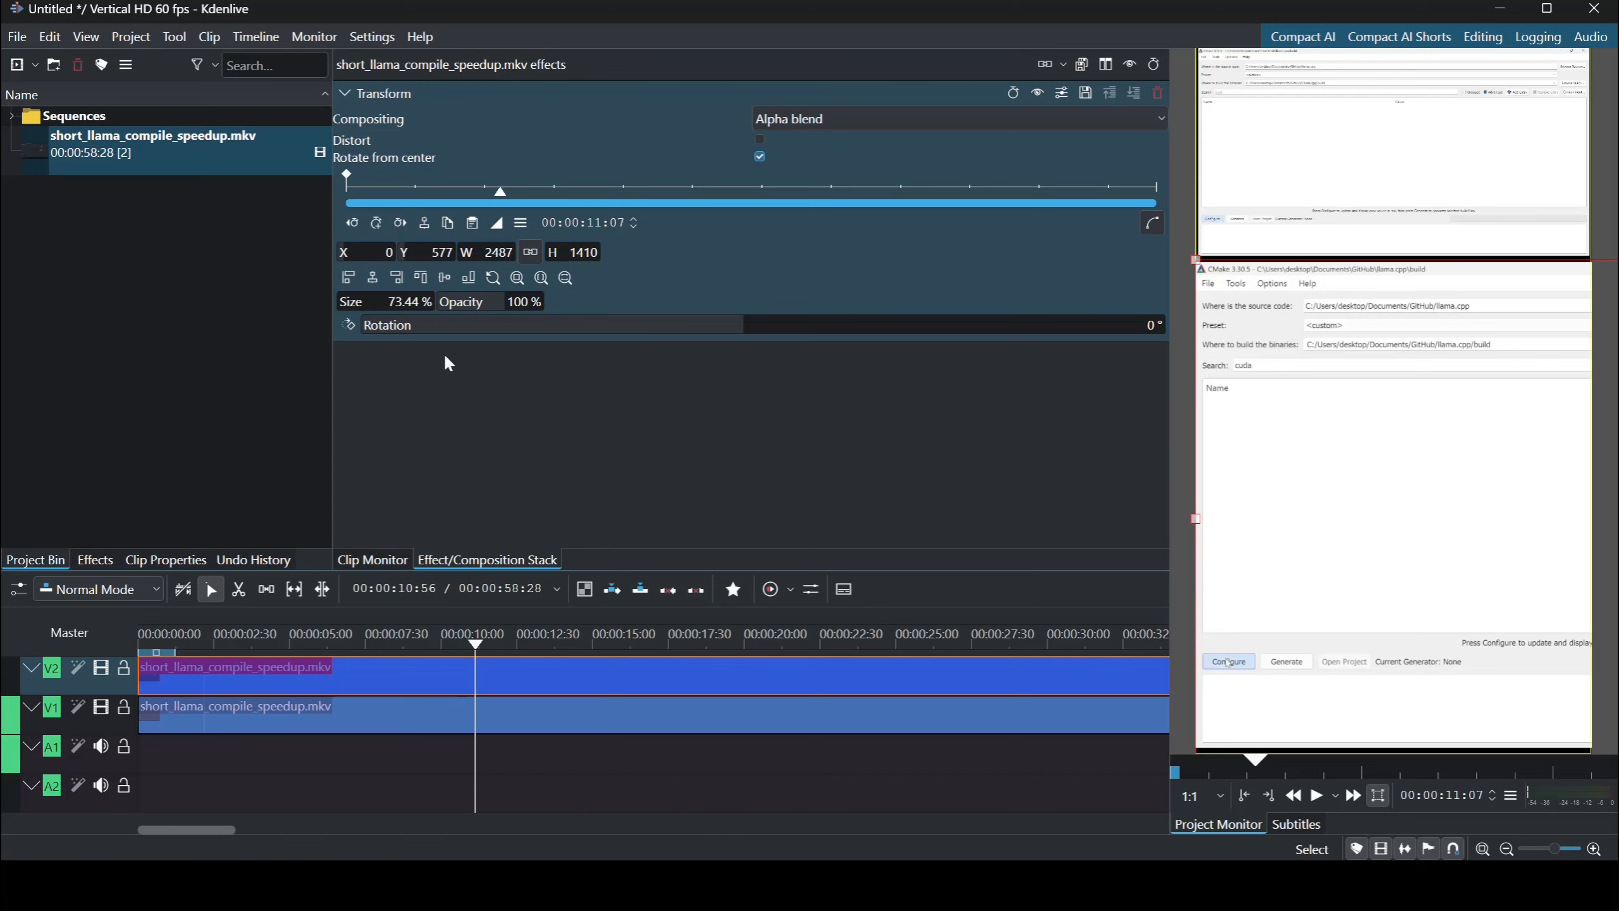
mouse_move(1613, 488)
left_click(376, 222)
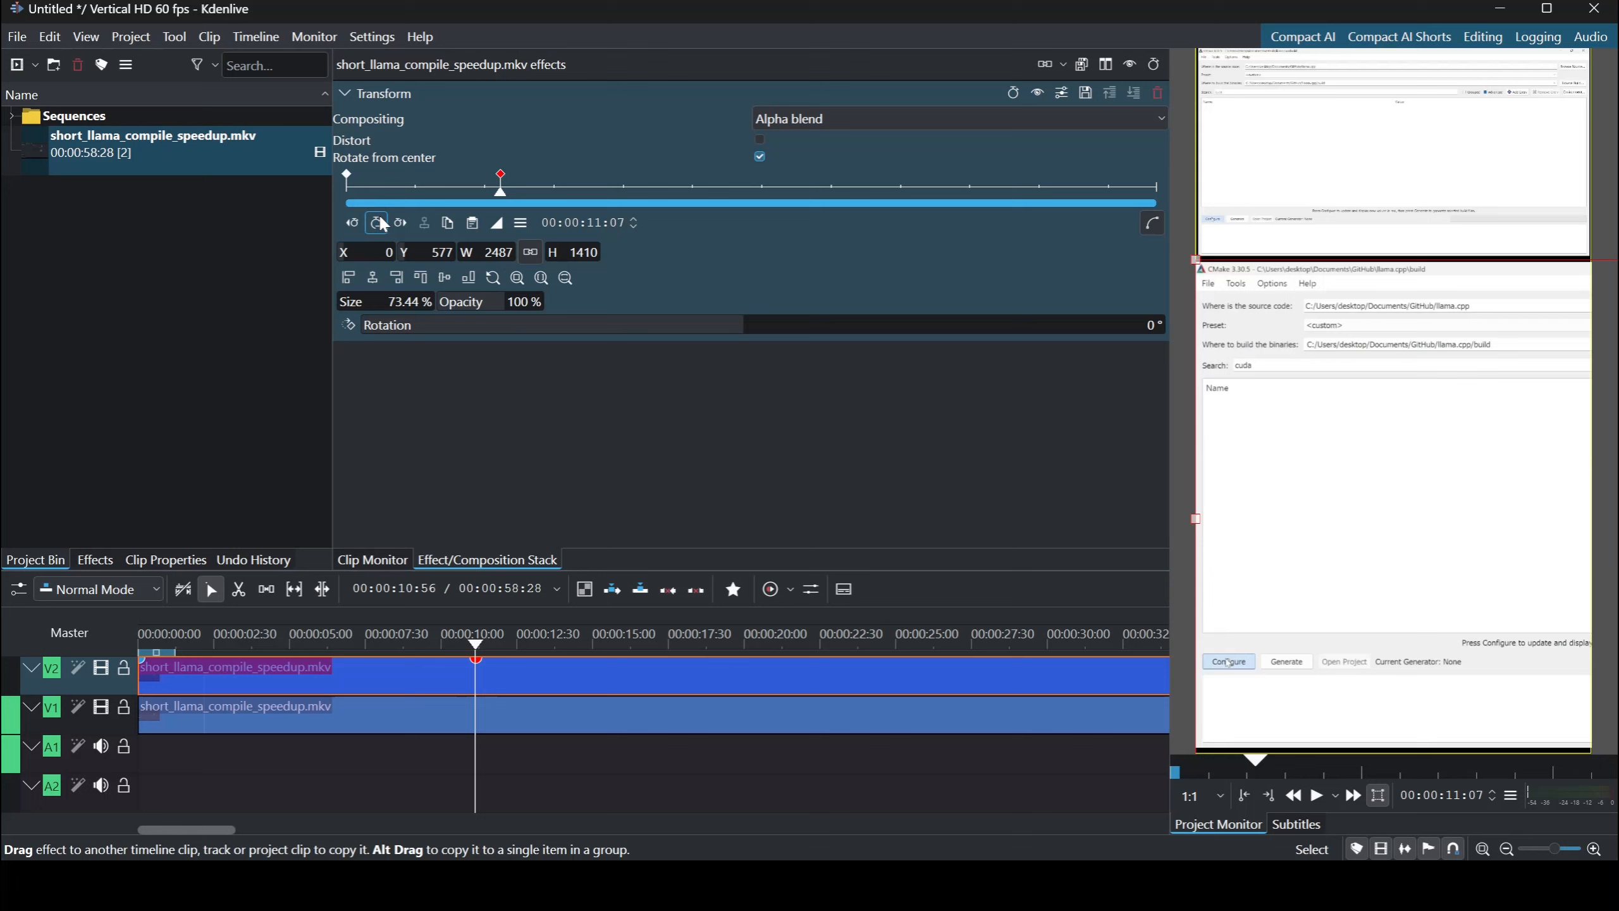
left_click(477, 650)
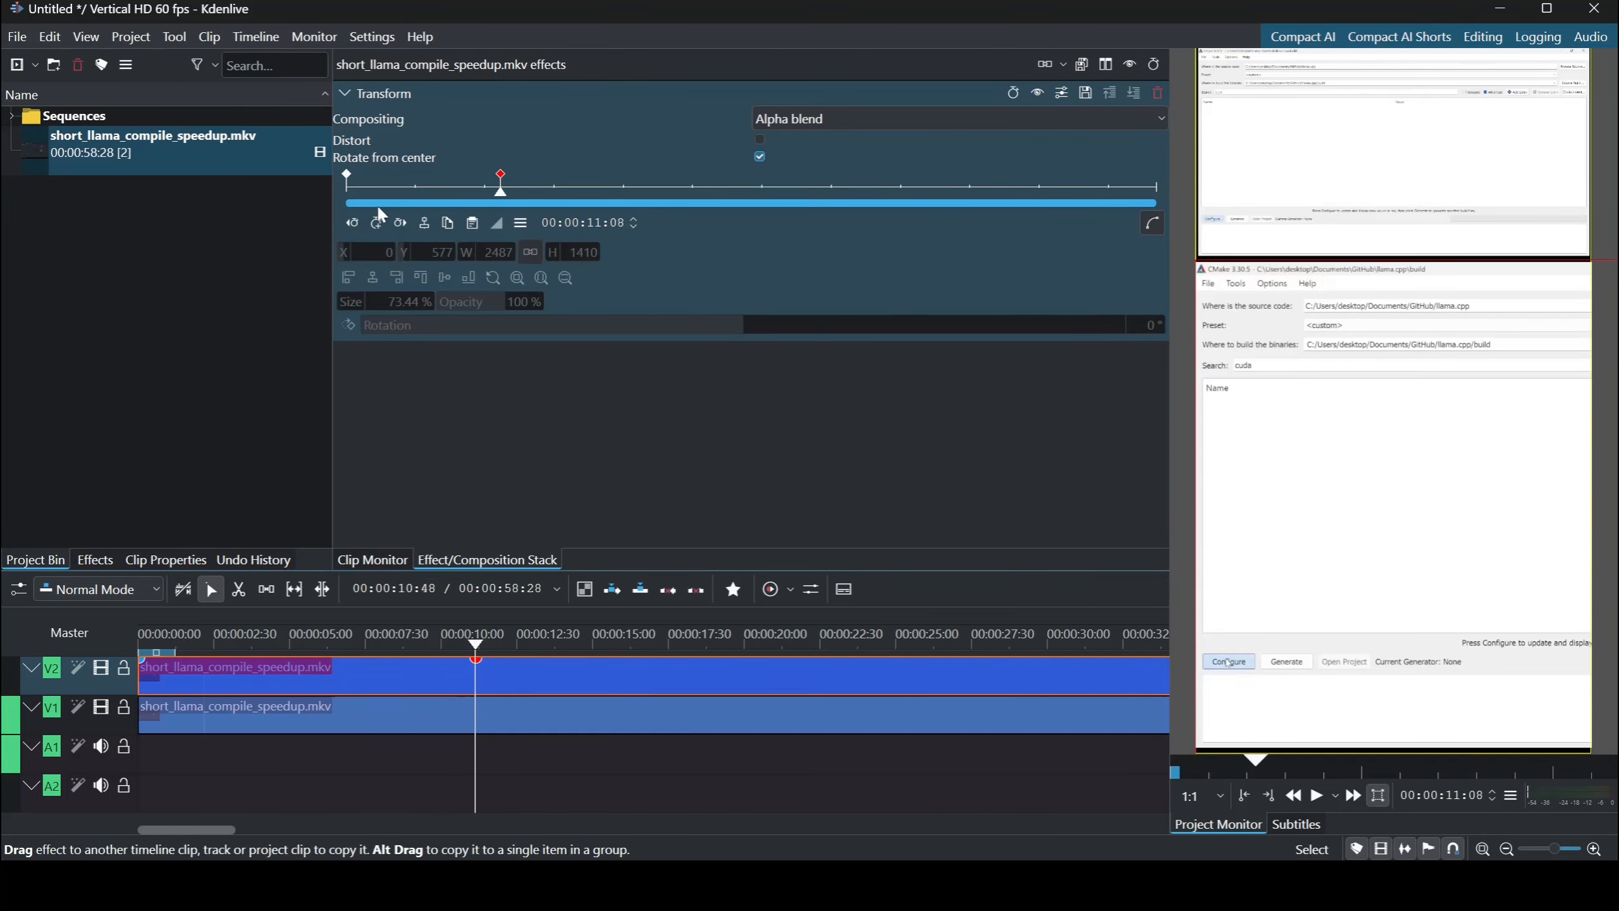
left_click(377, 223)
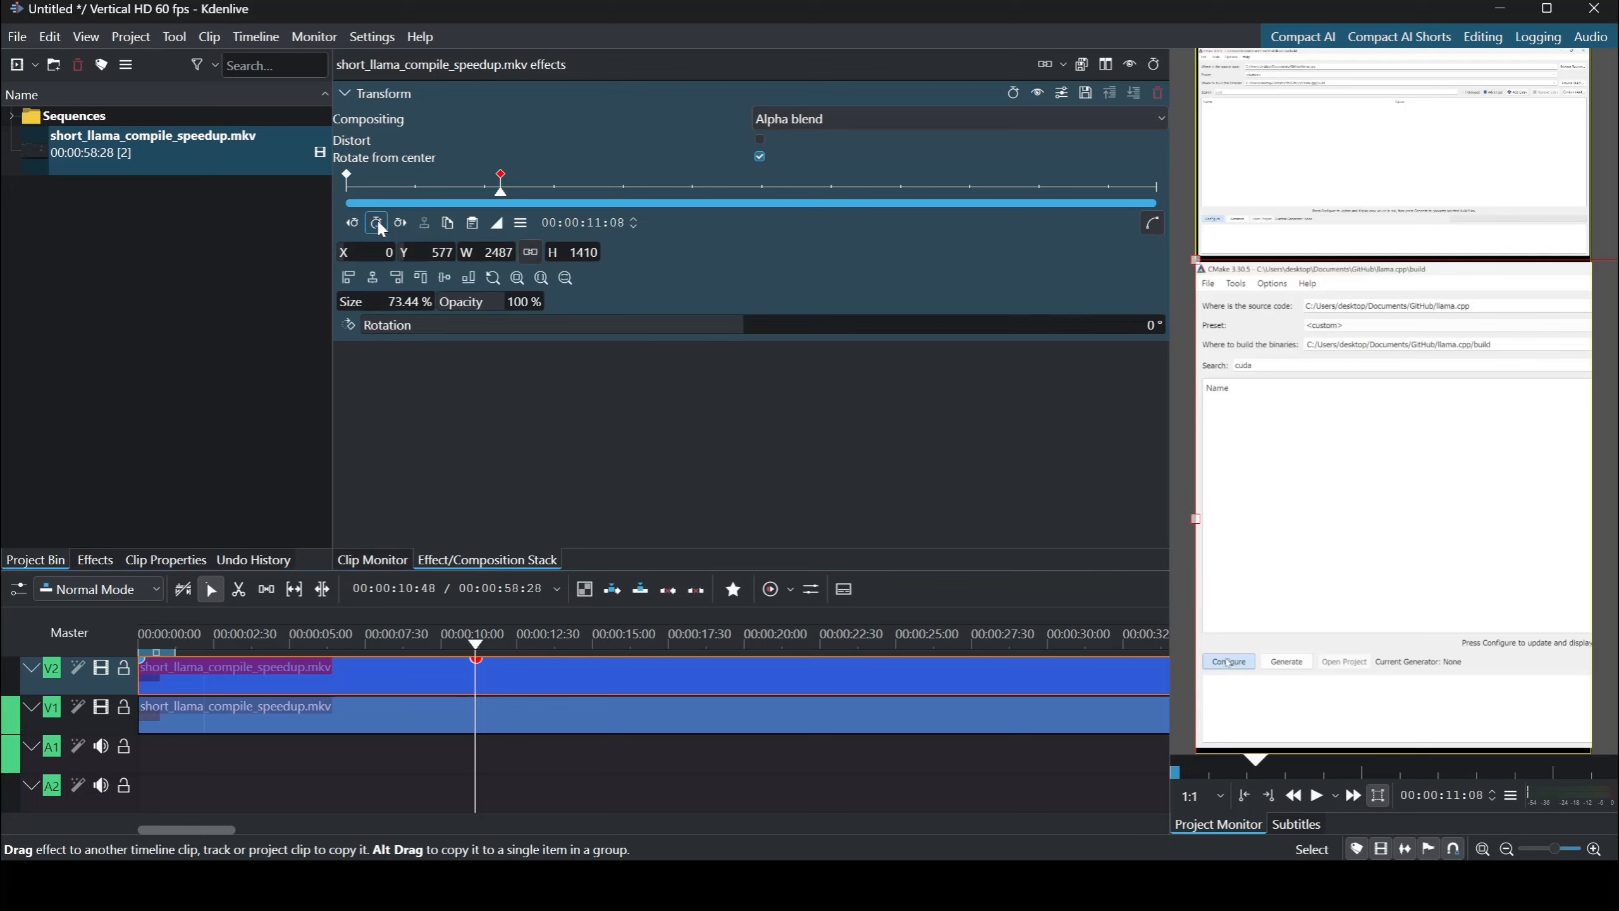
left_click(374, 279)
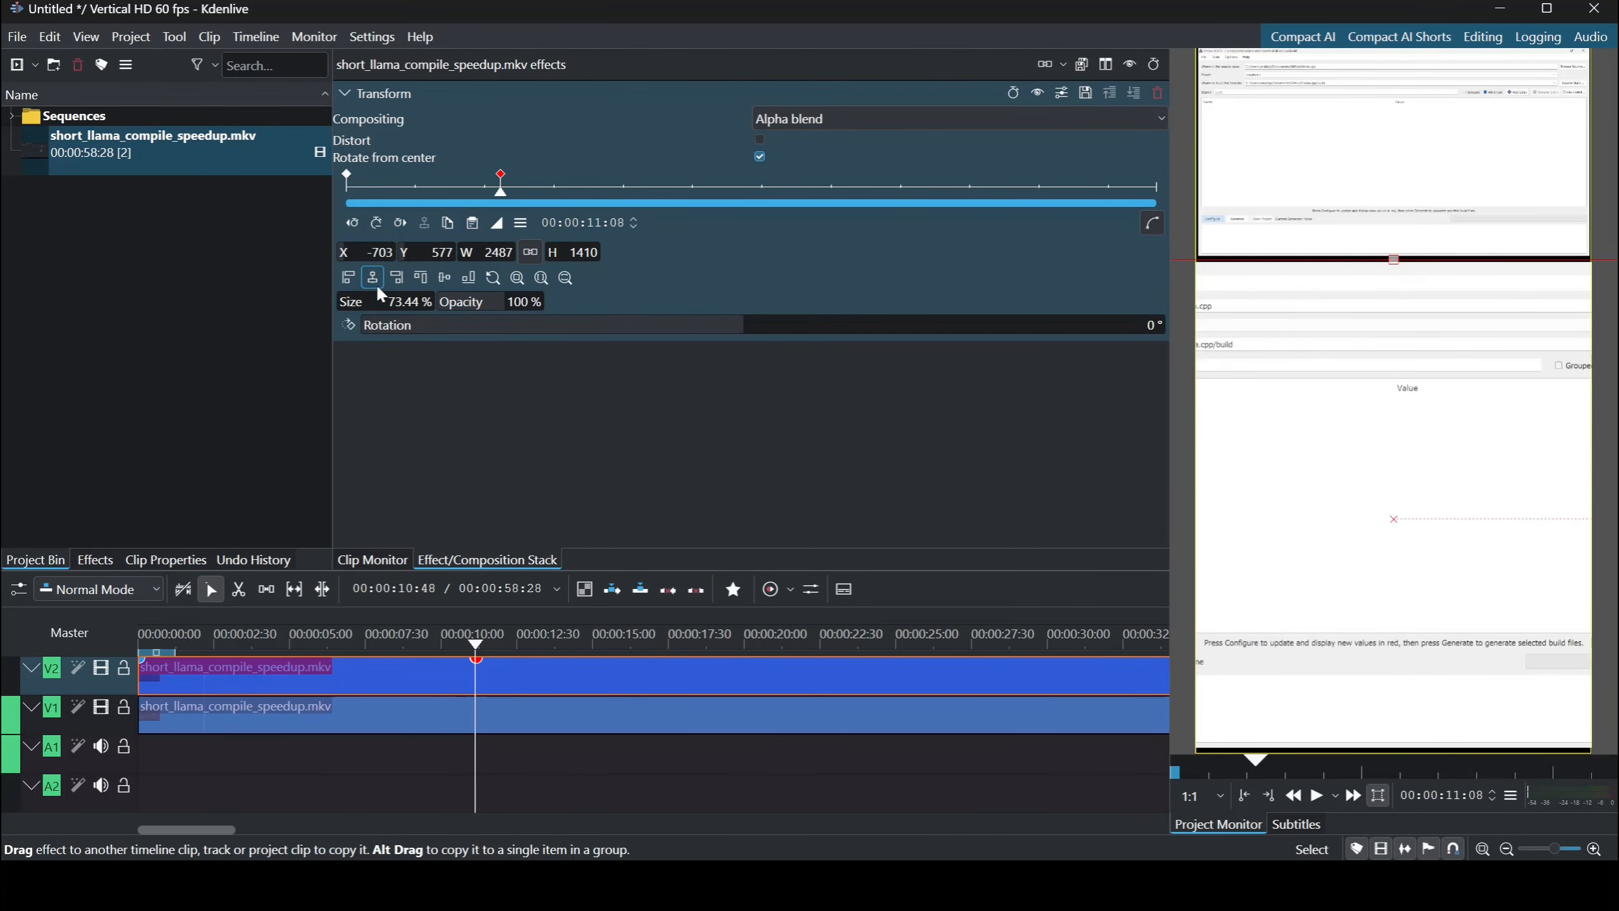
Play back the shift to the centre and add a Transform keyframe holding the centred position at 00:00:11:53.
left_click(435, 642)
key("space")
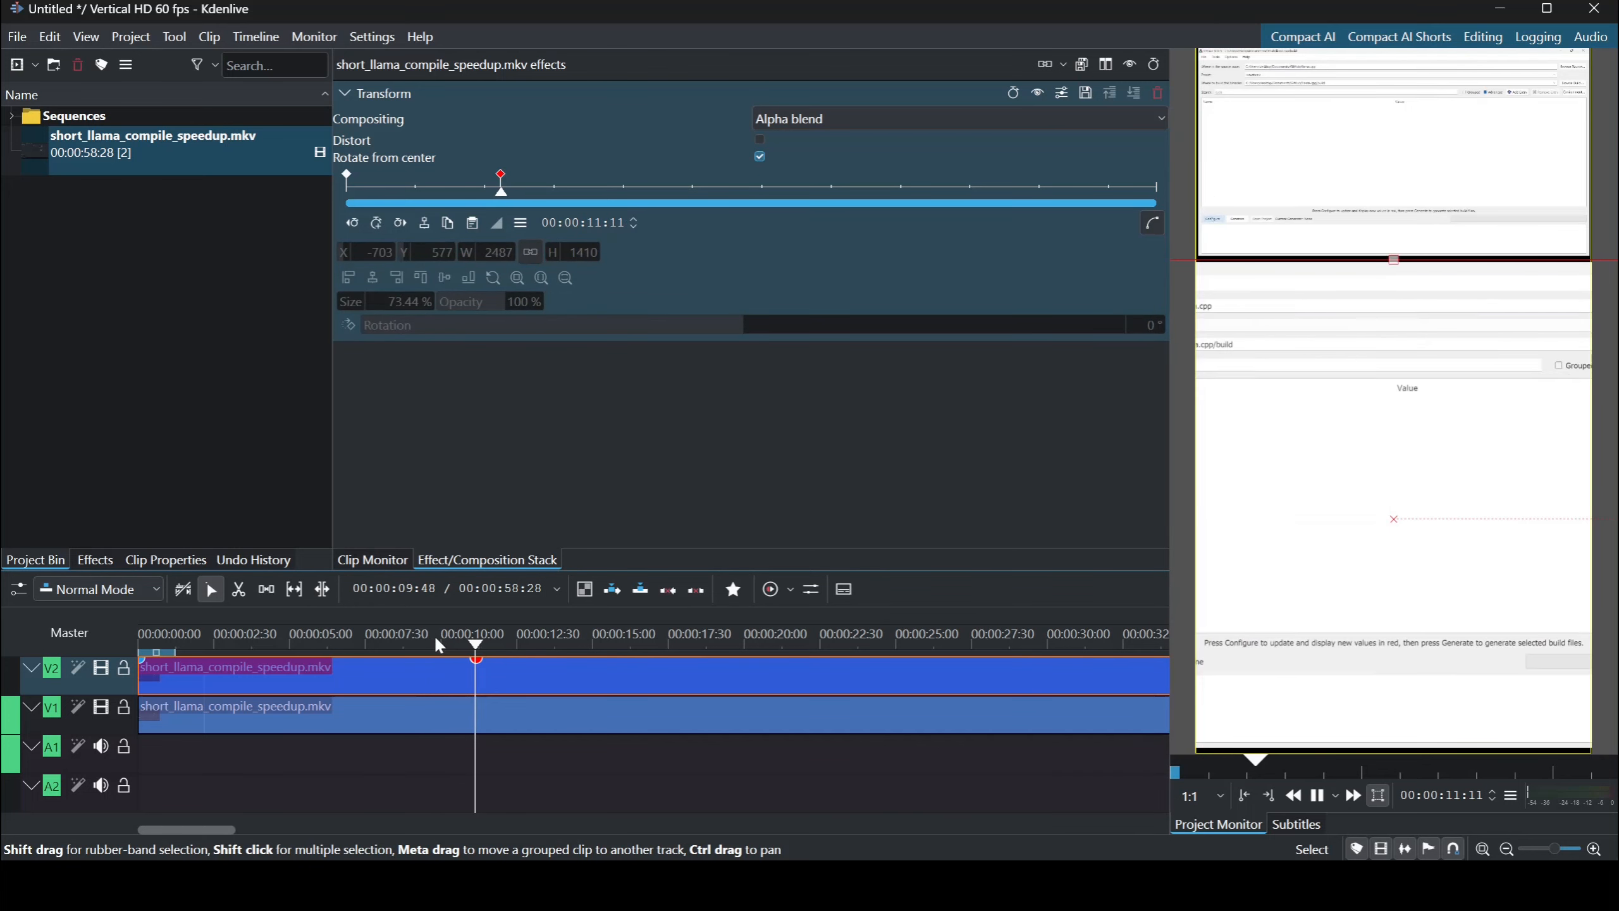
left_click(494, 640)
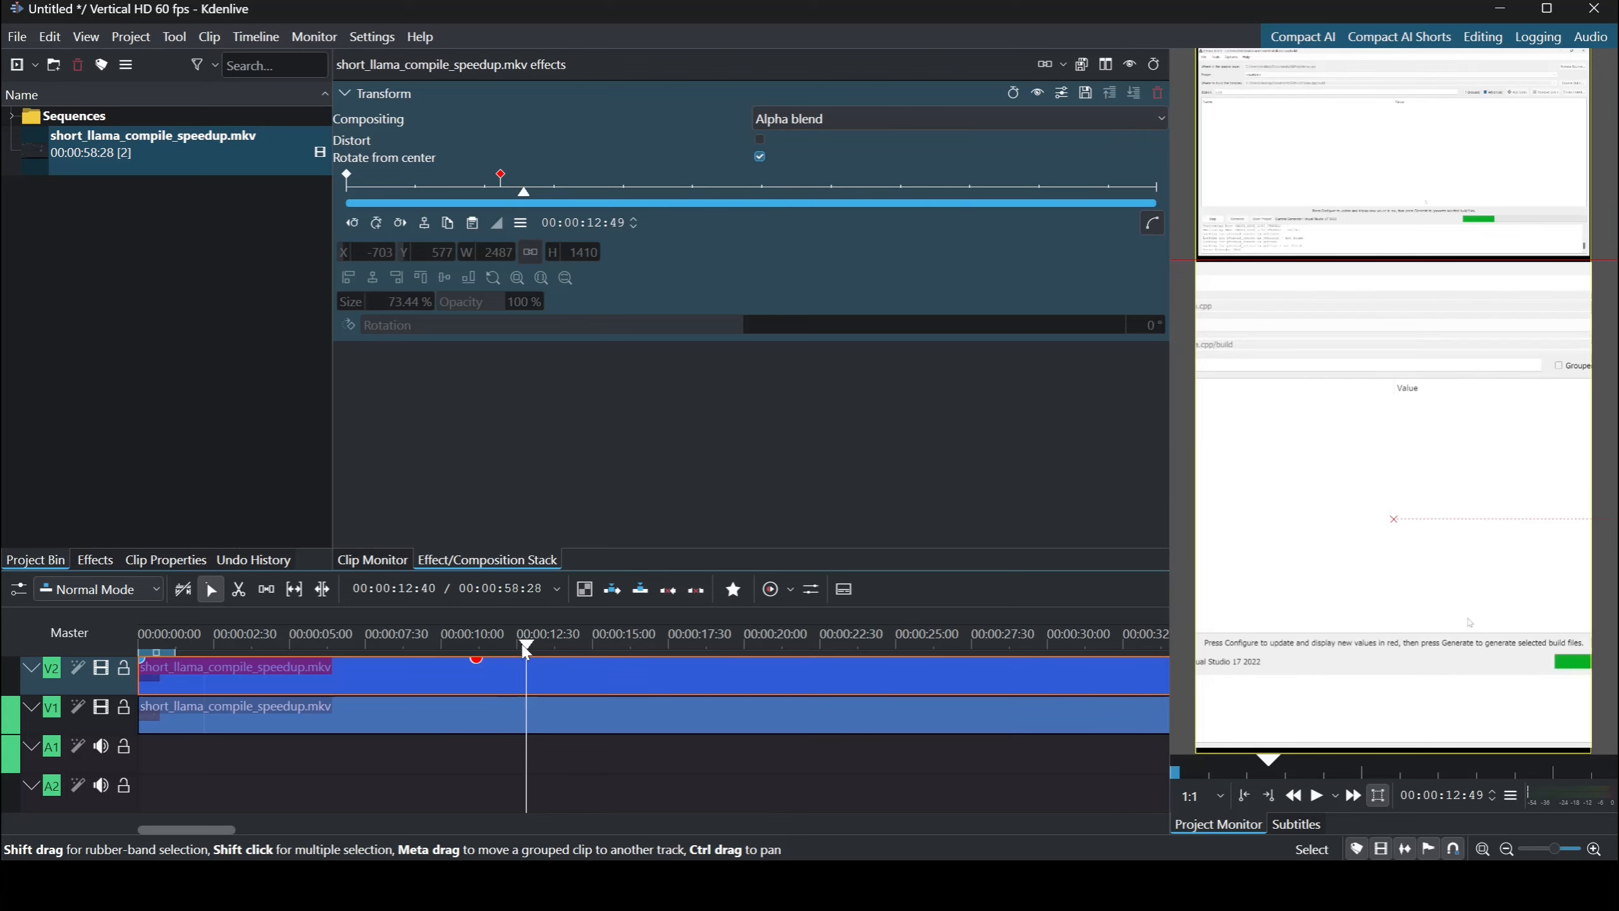
left_click_drag(529, 647, 499, 647)
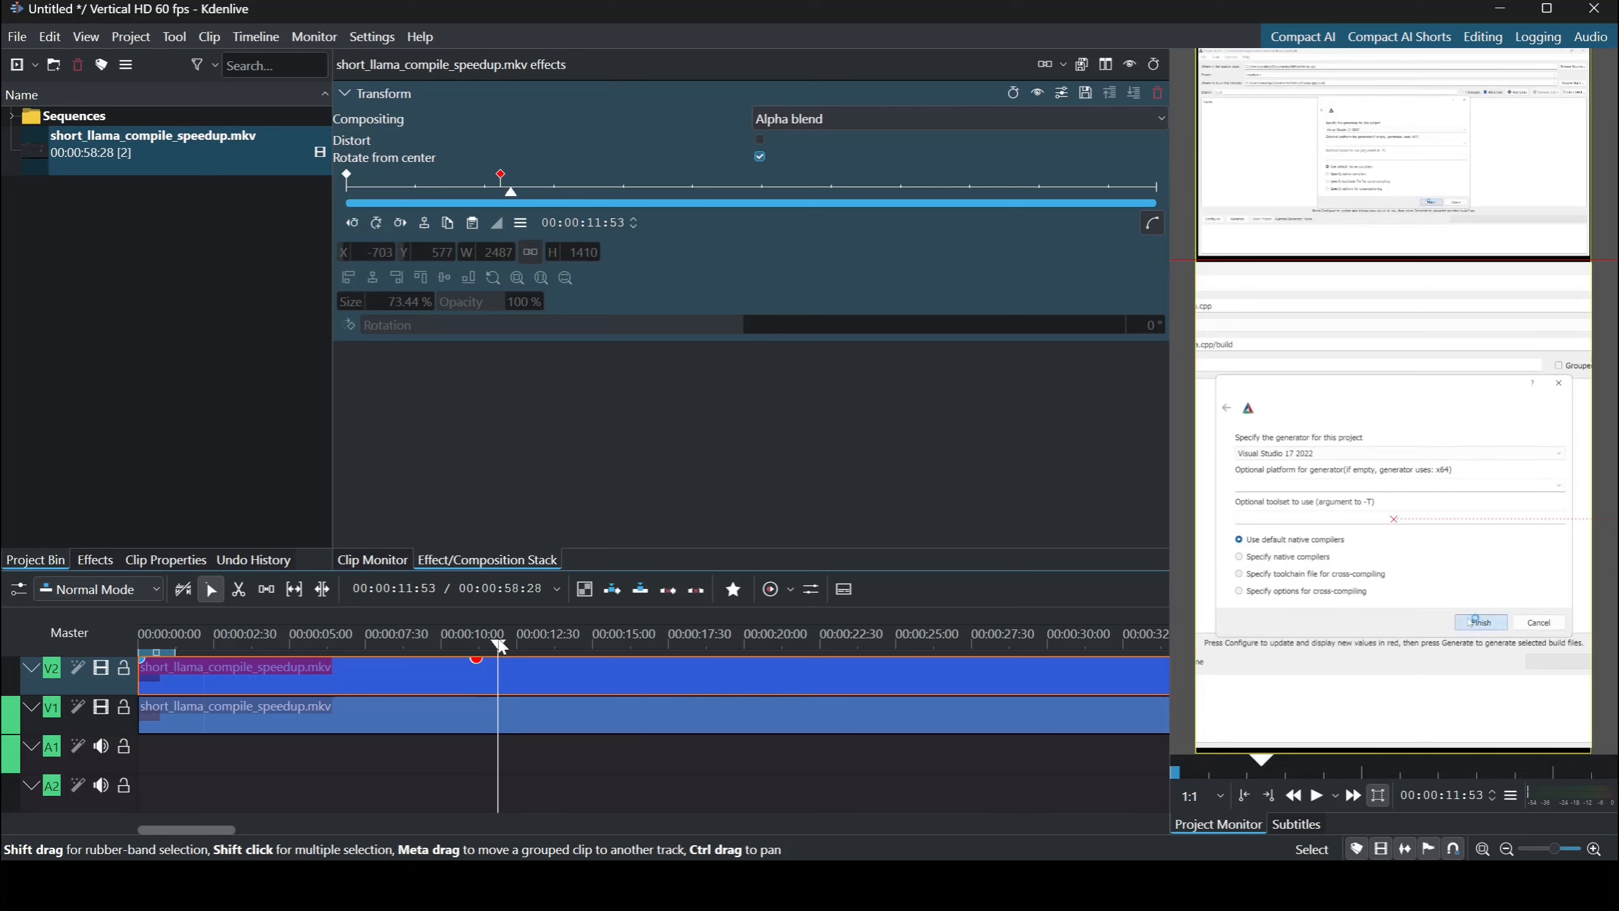
left_click(377, 222)
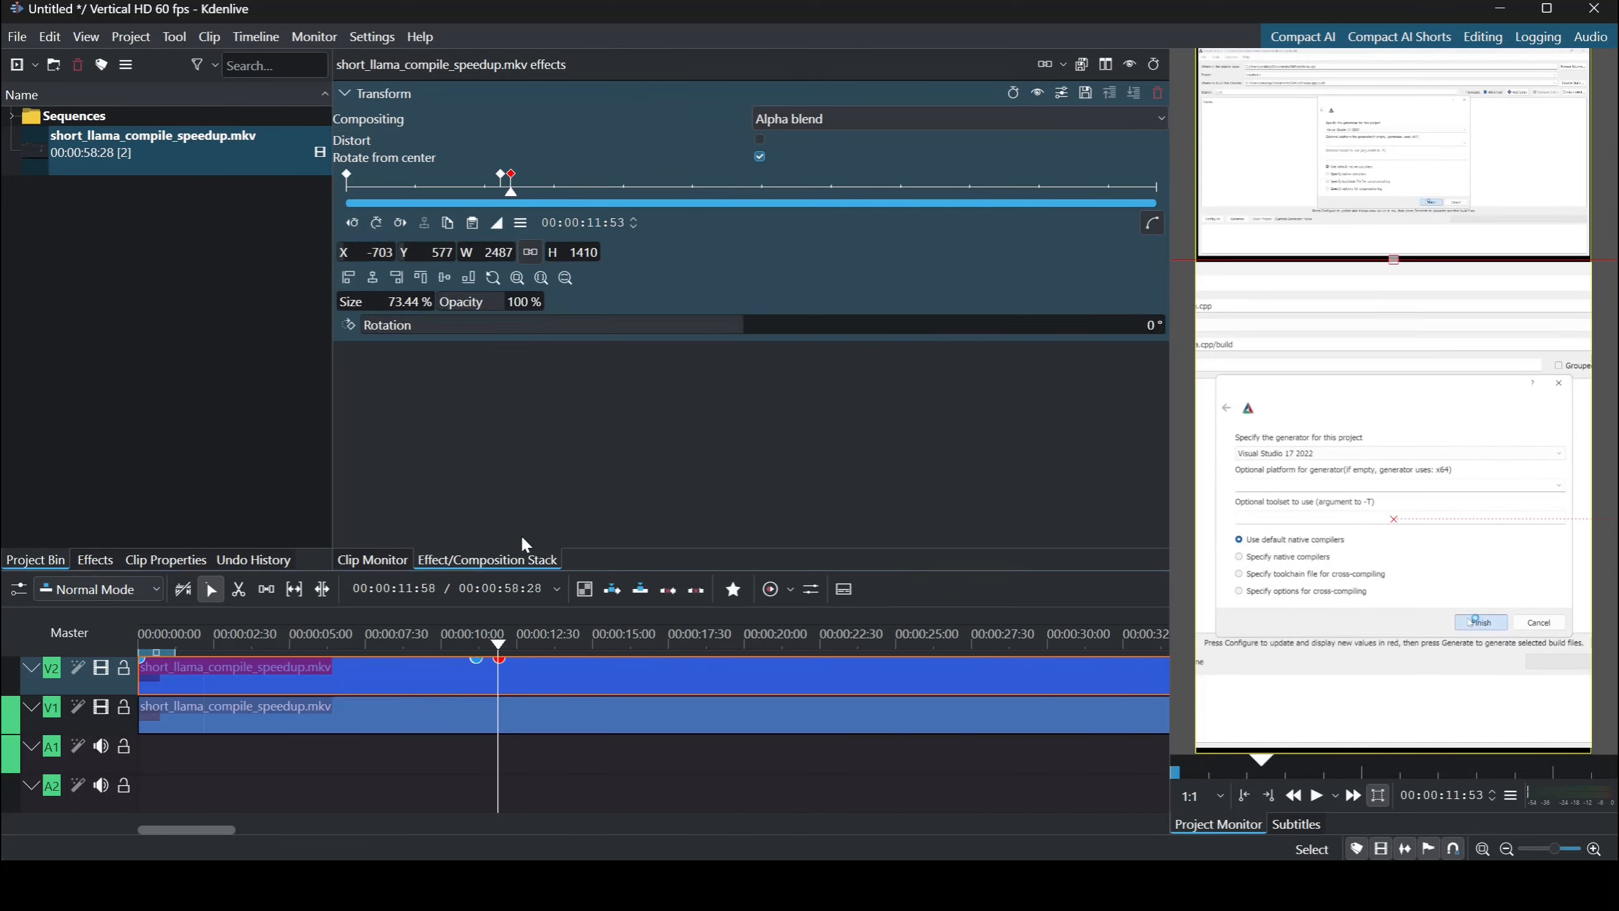
Add a Transform keyframe at 00:00:12:02 that aligns the V2 clip to the frame's left edge, and play back the result.
left_click(500, 648)
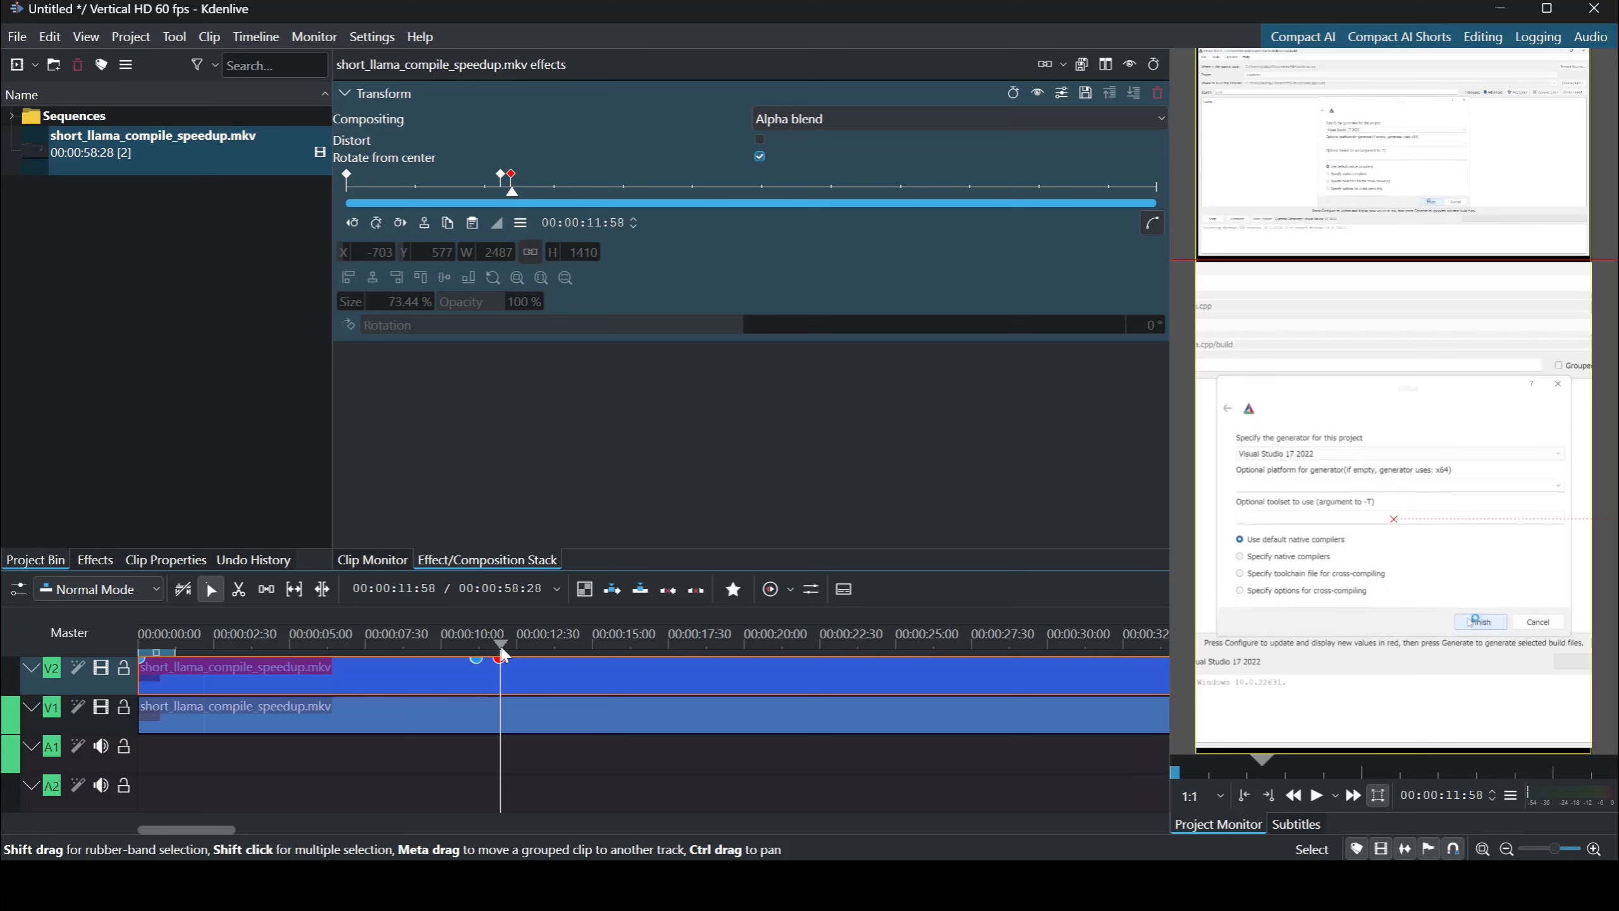
left_click_drag(500, 649, 503, 651)
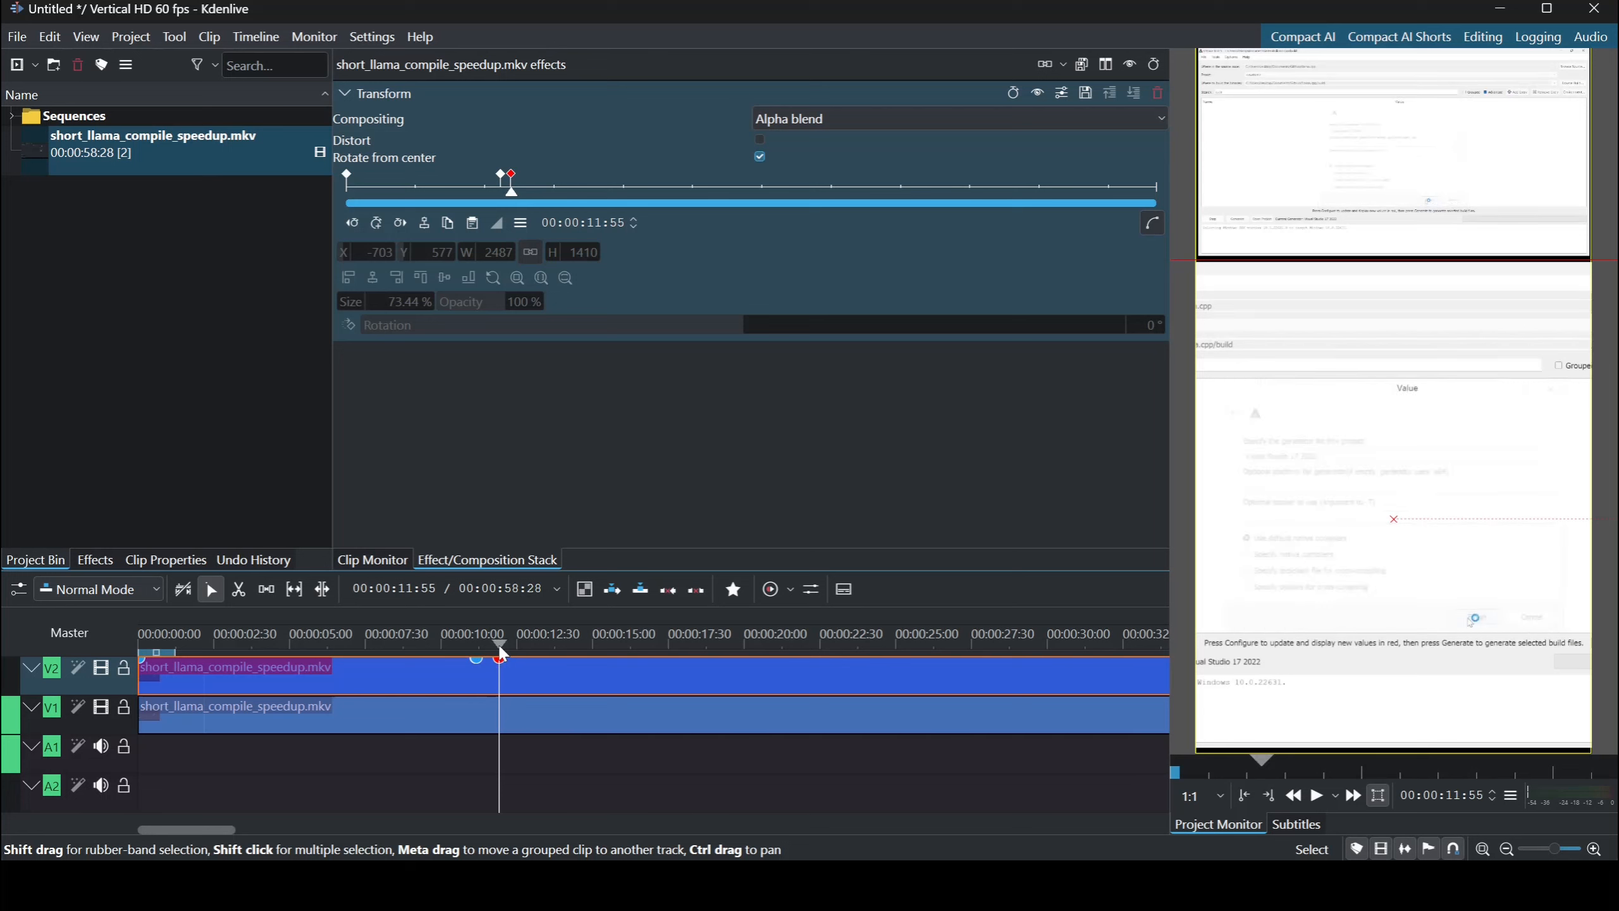
left_click(380, 219)
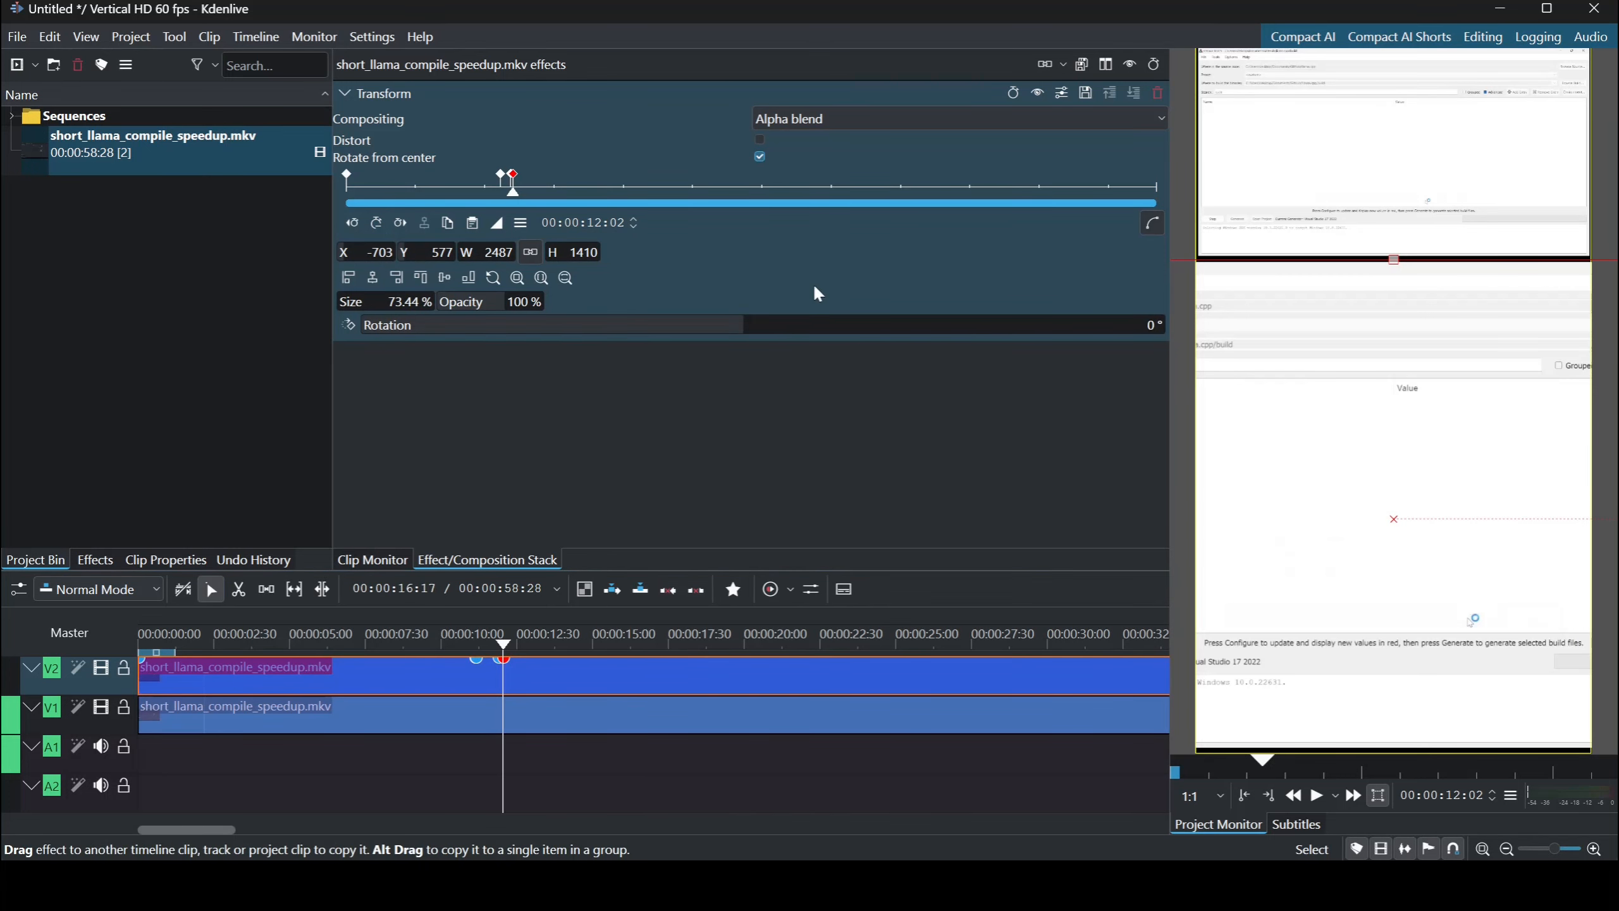
left_click(355, 276)
key("space")
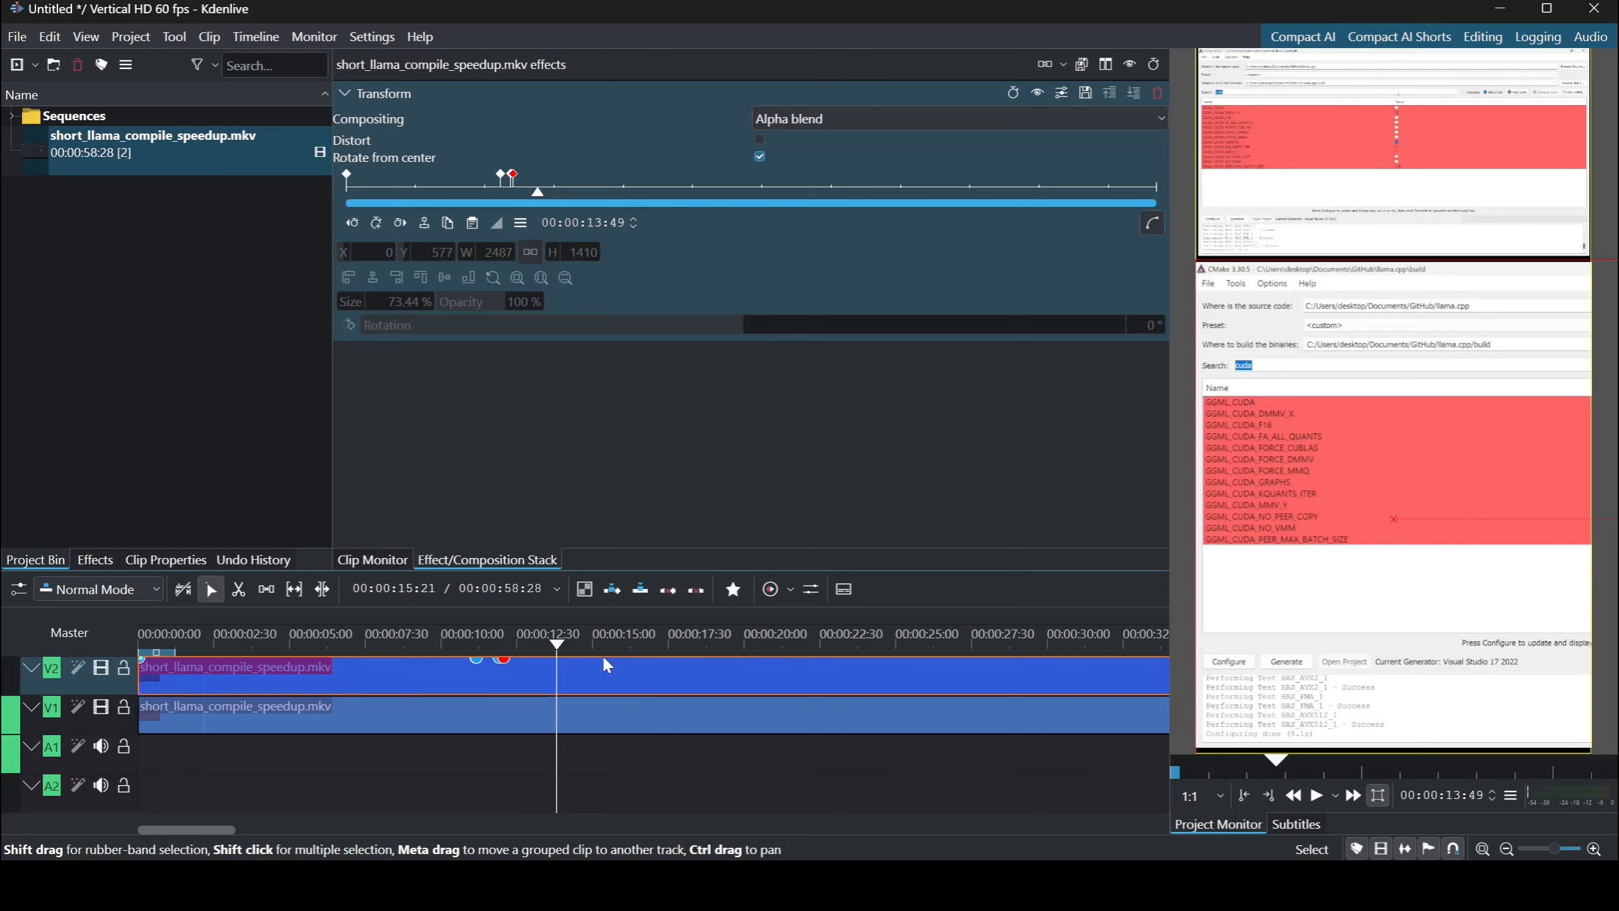
key("space")
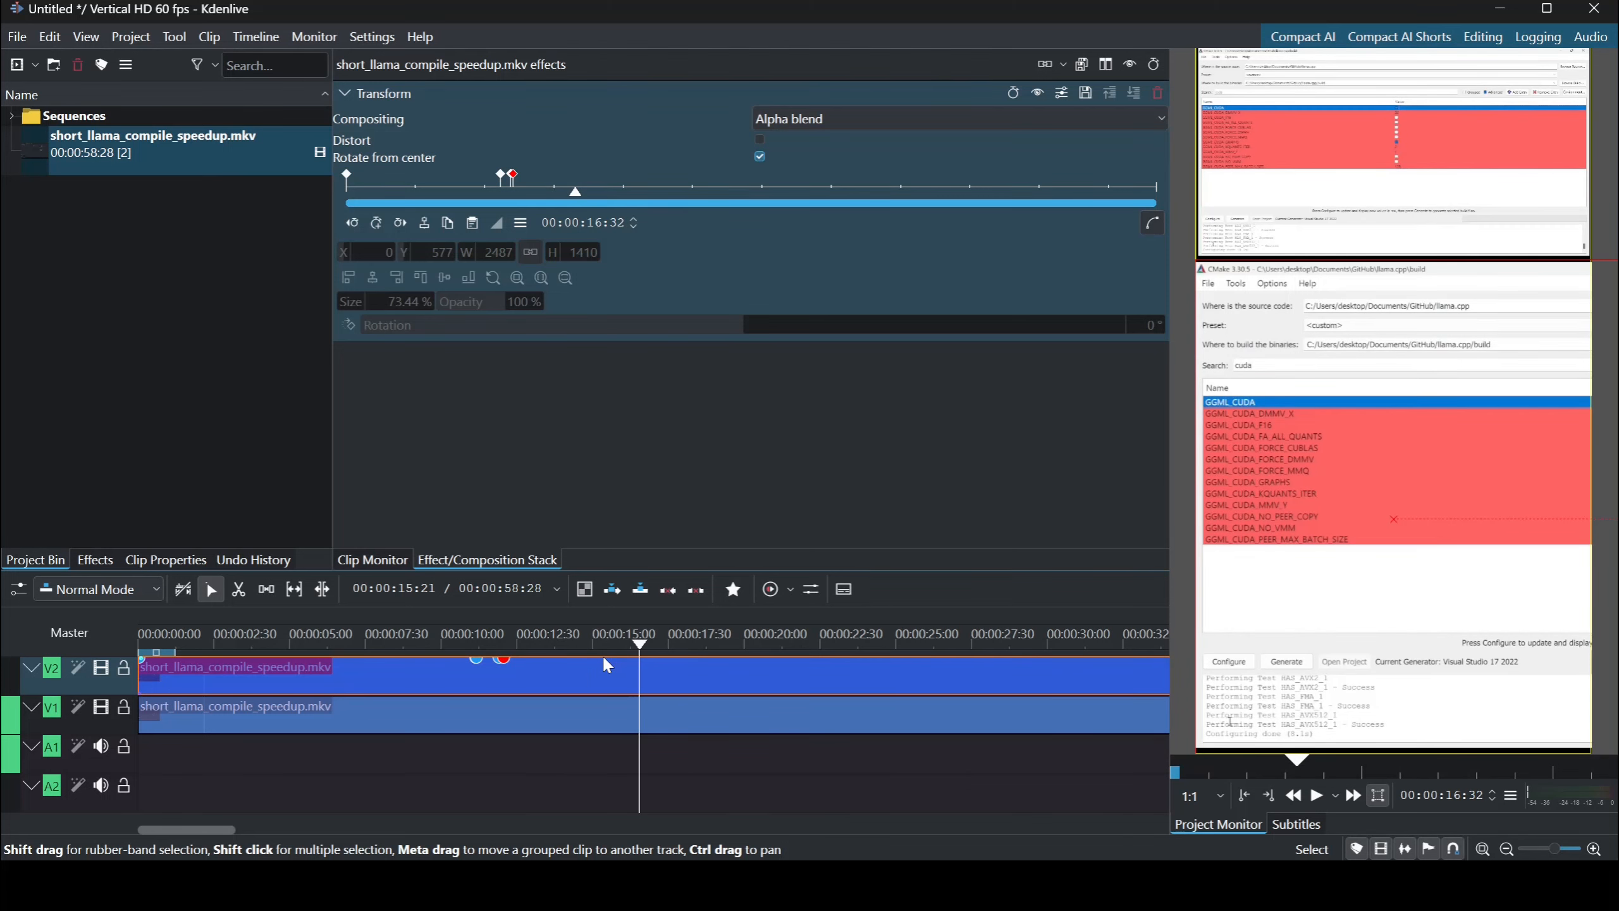
Add Transform keyframes to the V2 clip at 00:00:15:50 and 00:00:15:56, centring the clip horizontally at the second one.
left_click(644, 634)
mouse_move(643, 633)
left_mouse_down()
mouse_move(600, 632)
mouse_move(618, 638)
left_mouse_up()
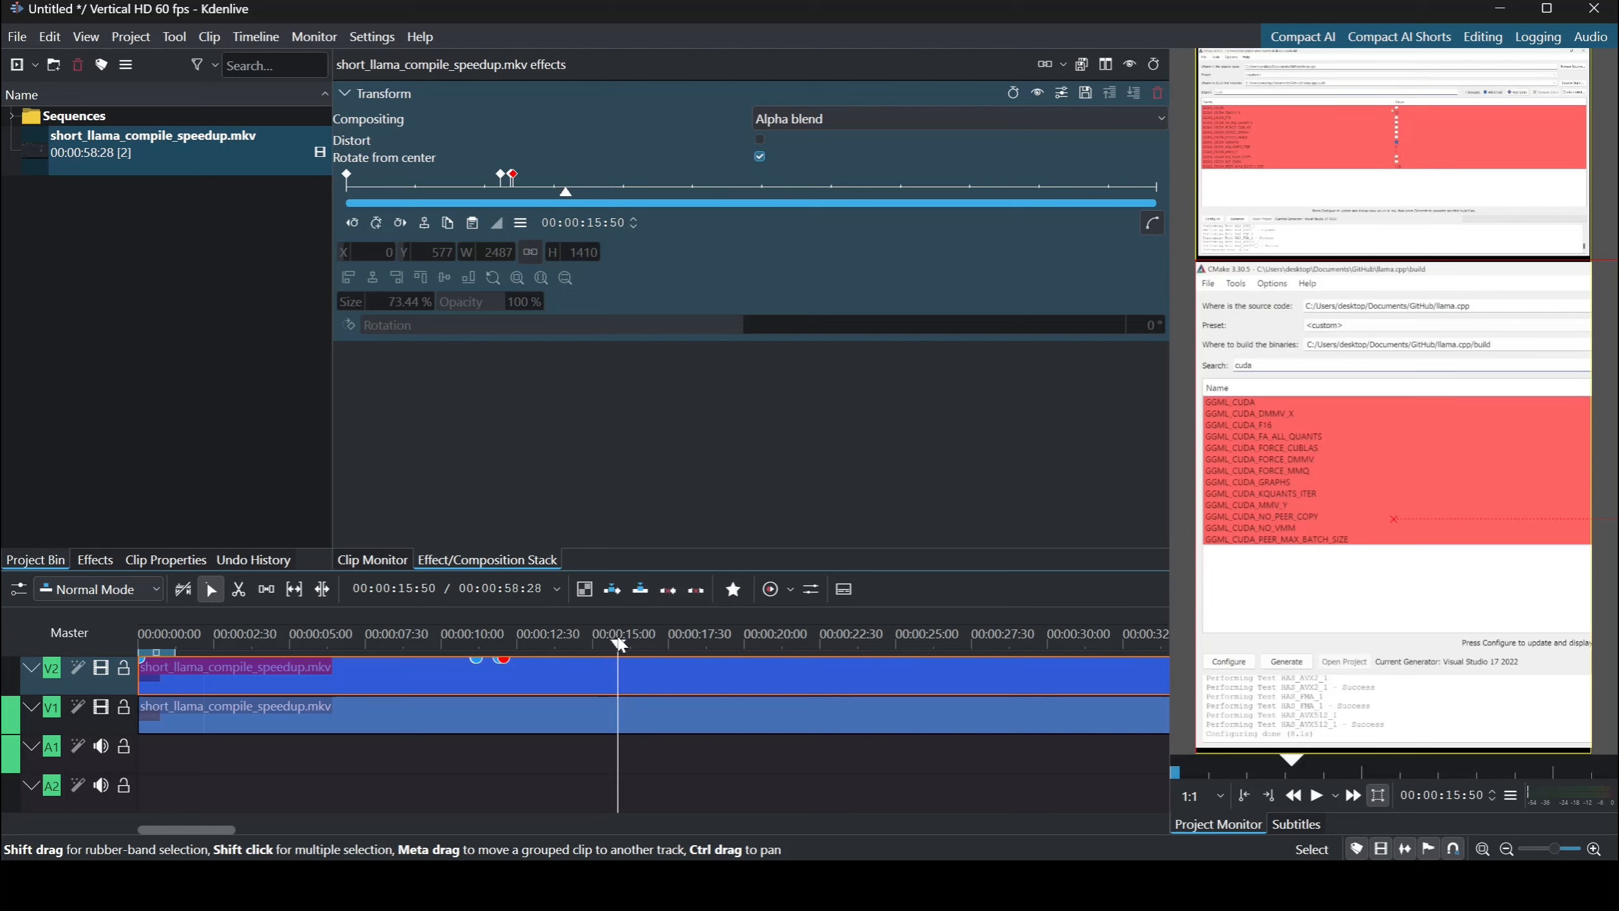
left_click(353, 222)
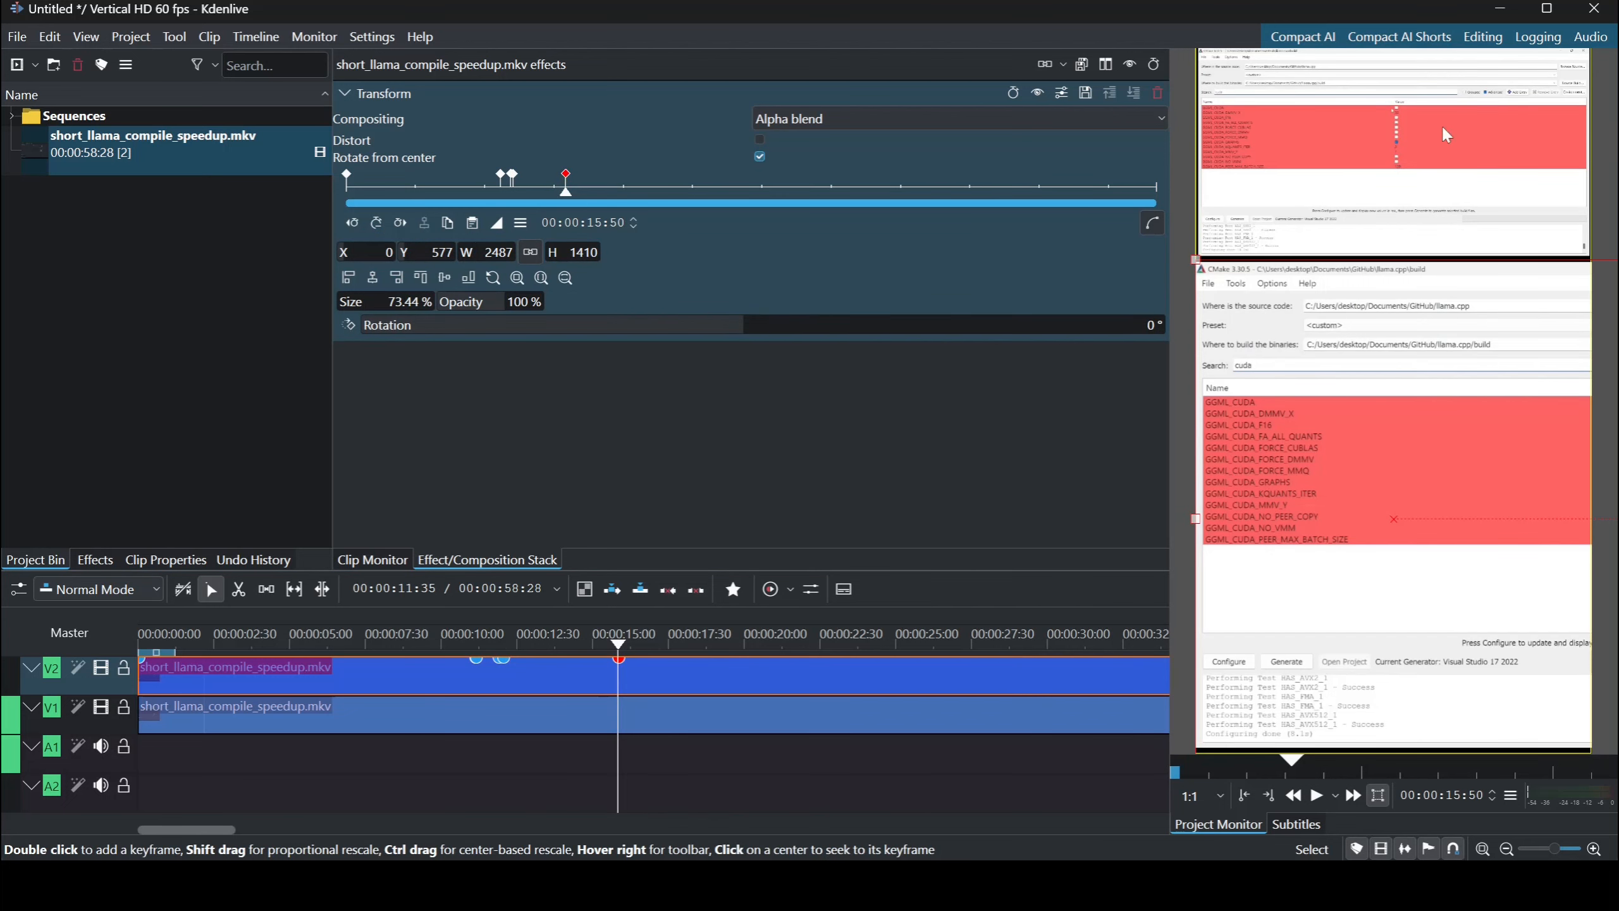
left_click(623, 637)
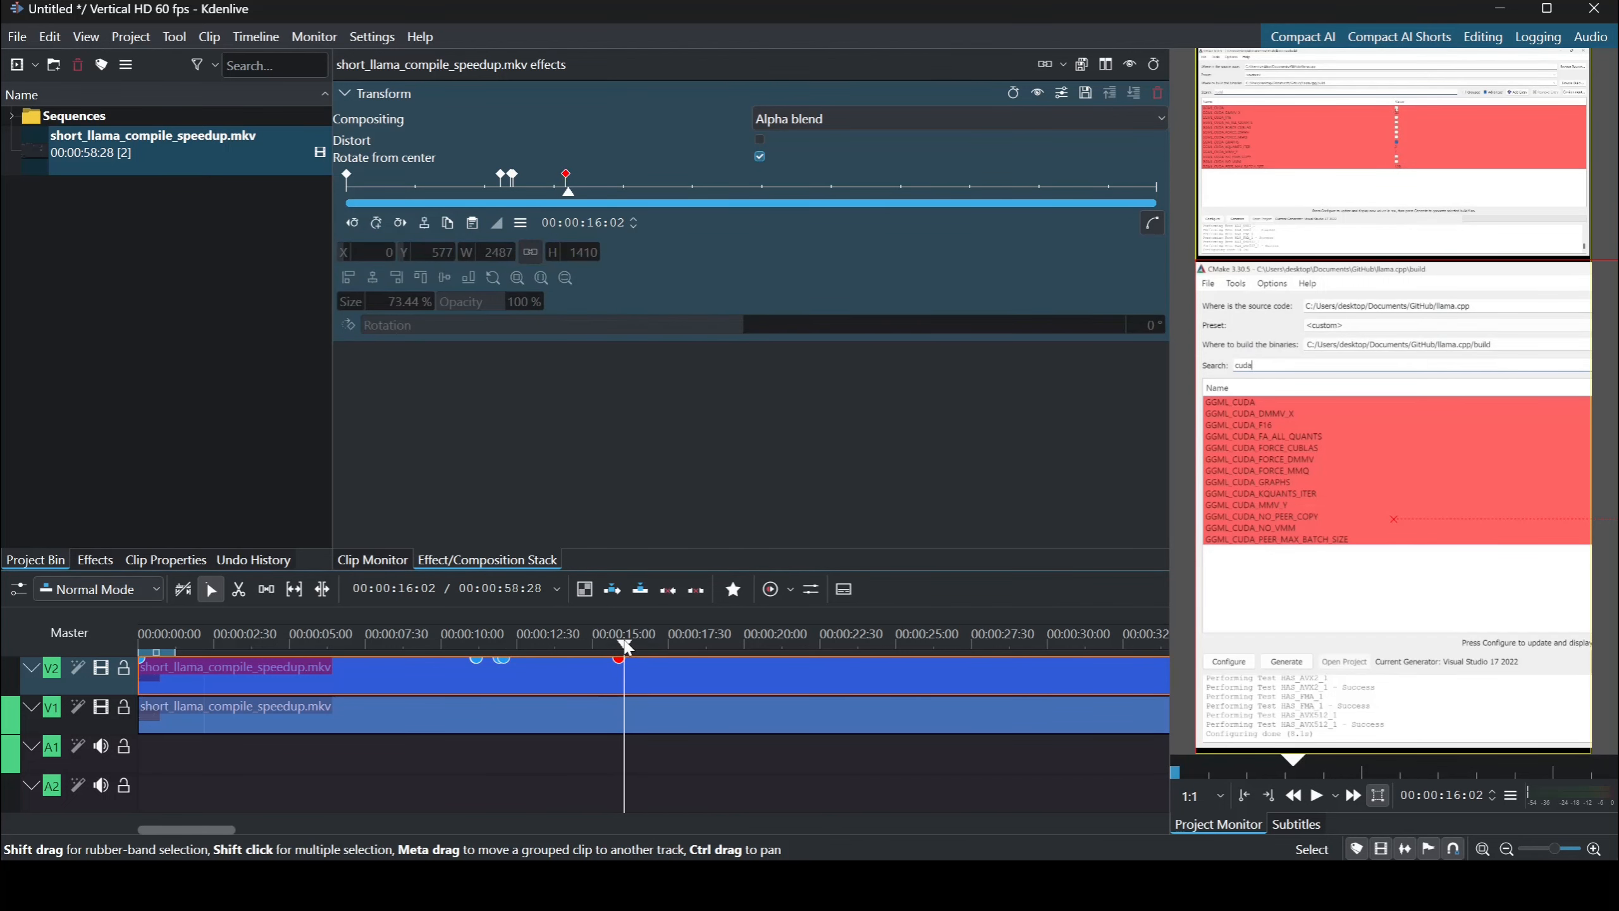
left_click_drag(625, 639, 621, 640)
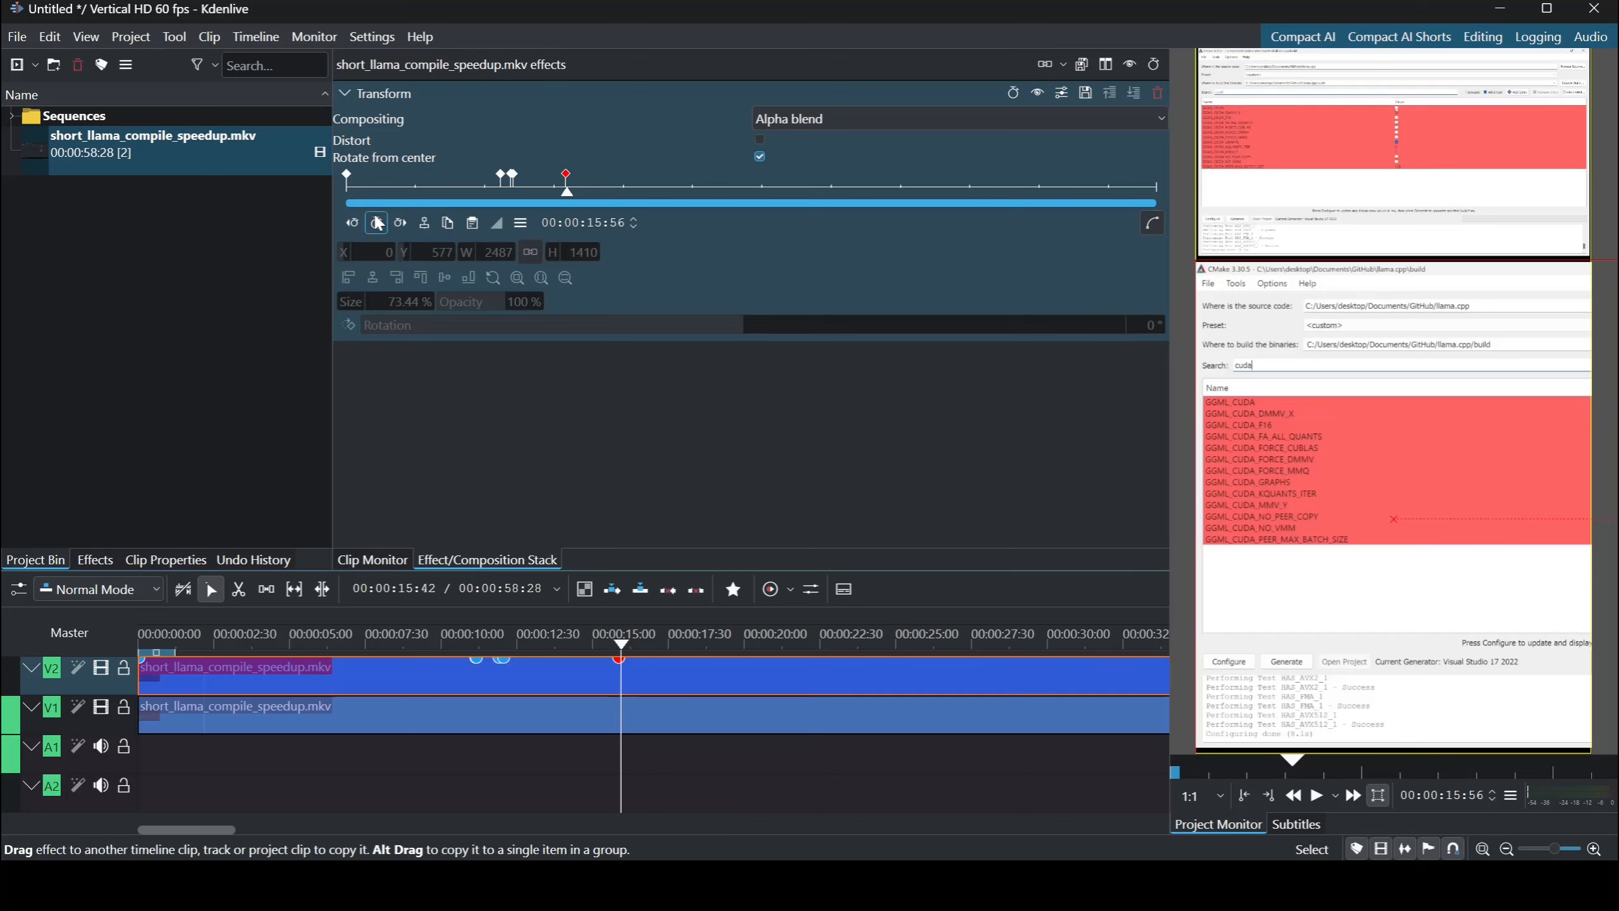
left_click(354, 222)
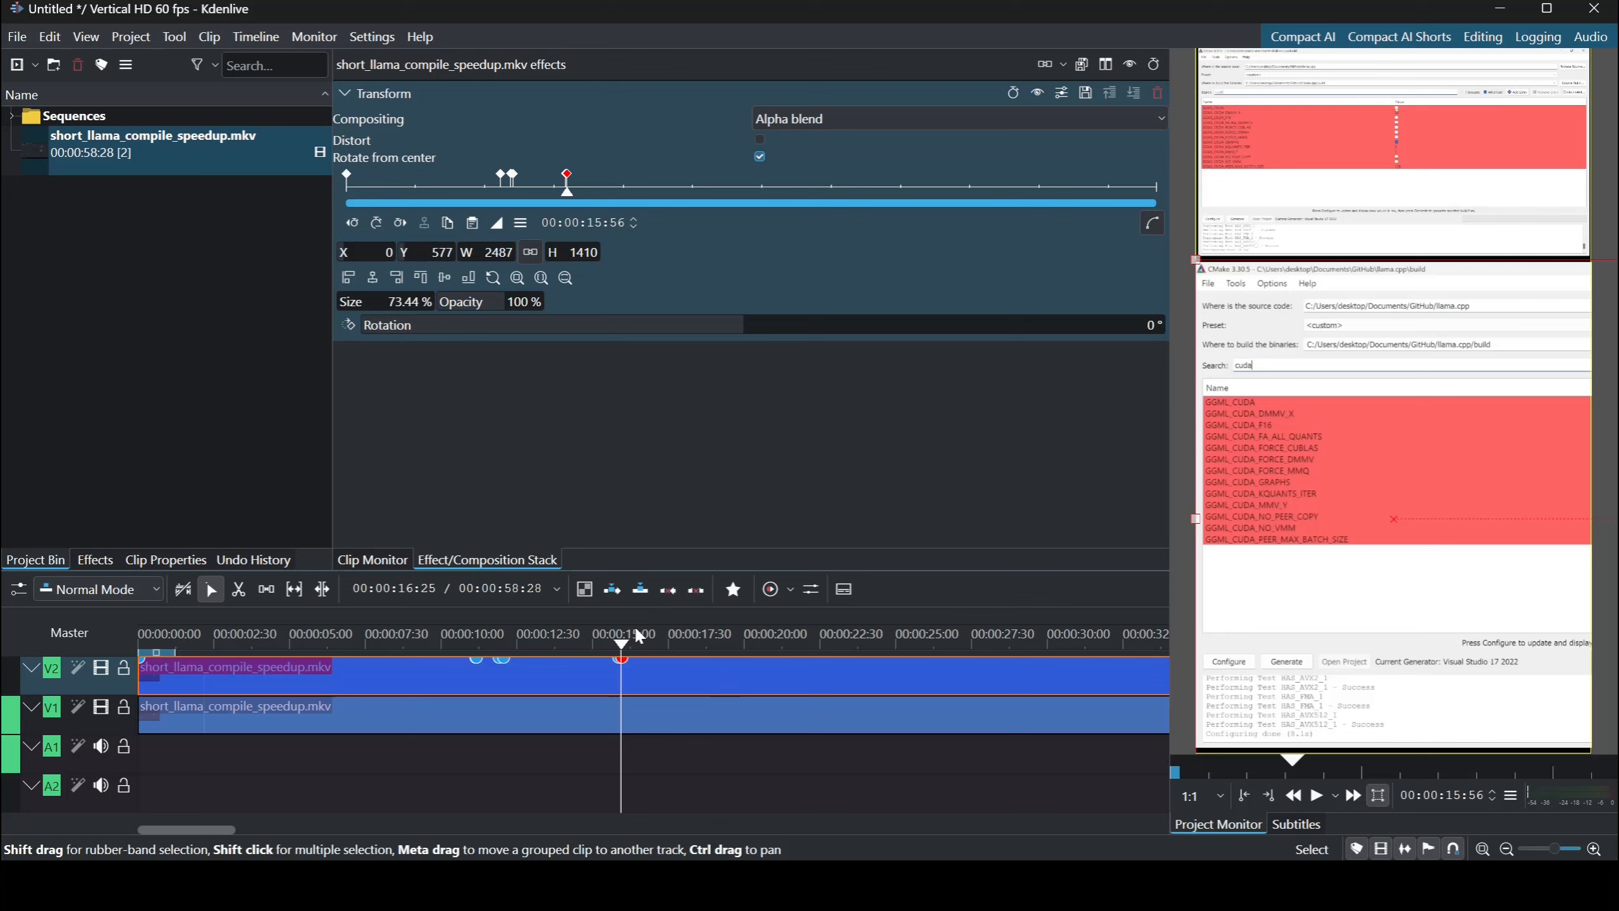
key("Left")
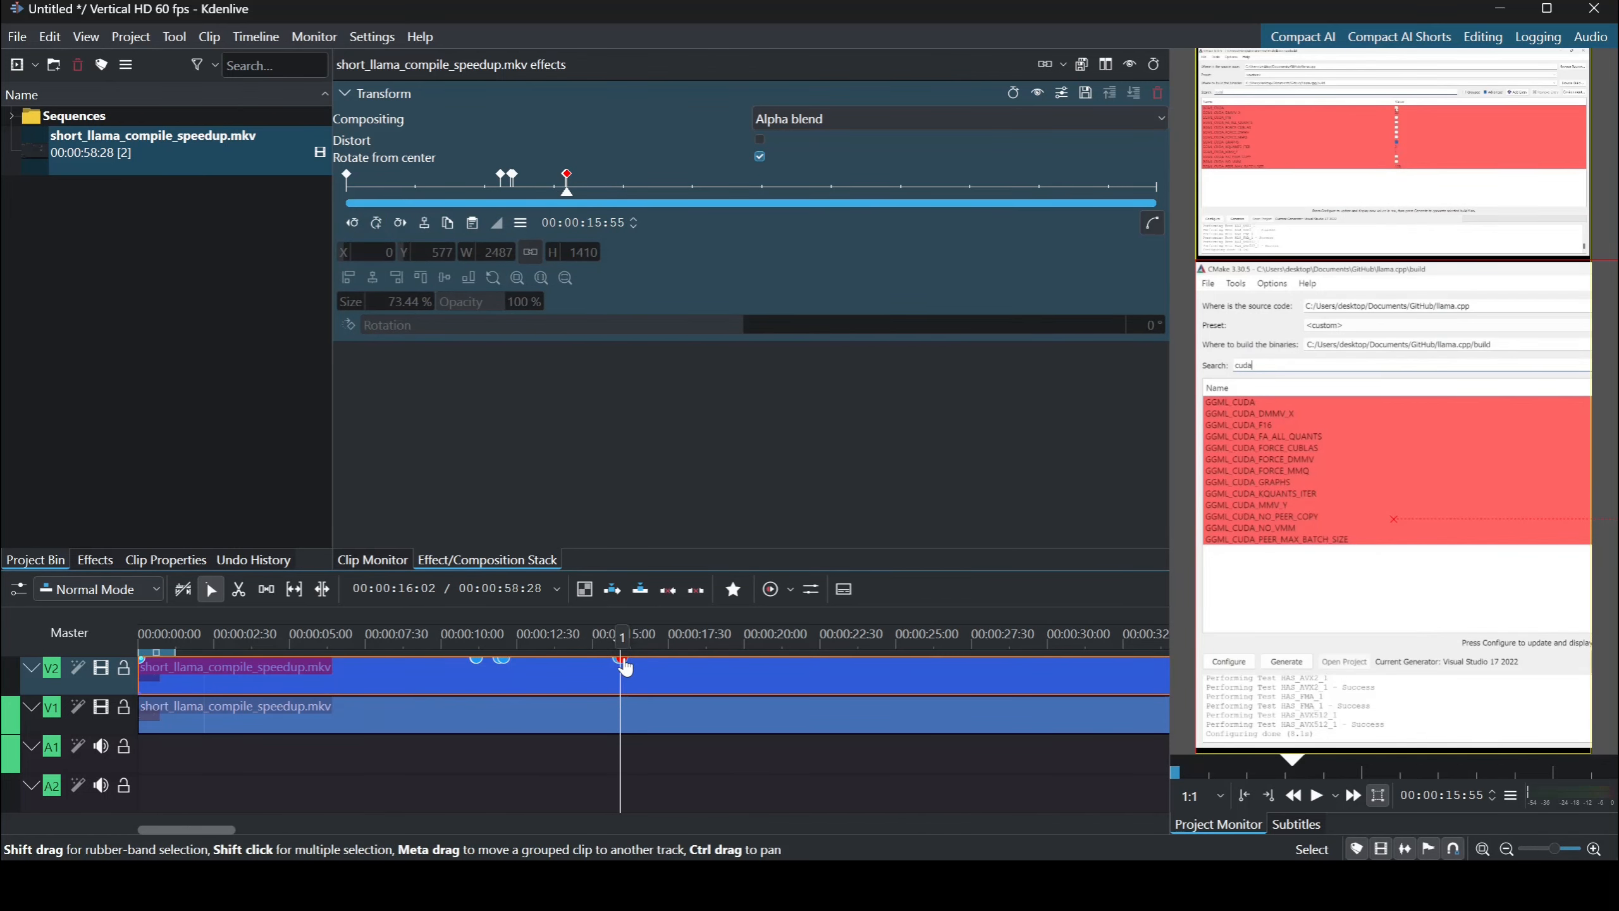
key("Right")
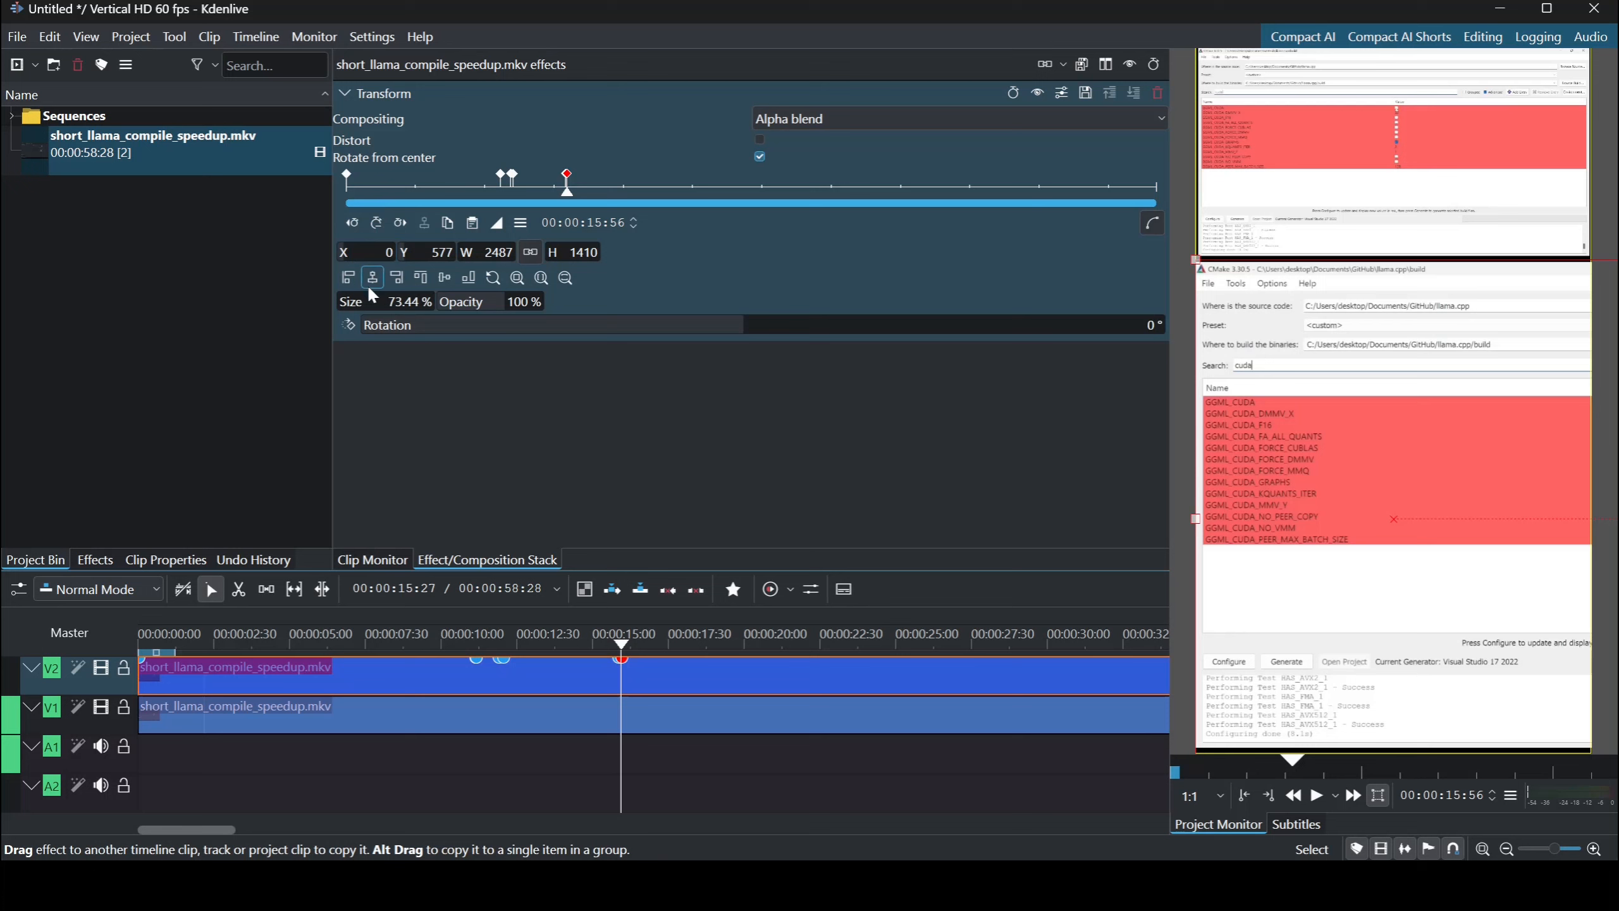
Play back the shift to the centre from about 00:00:14:11 and review the following footage for the next position change.
left_click(567, 637)
key("space")
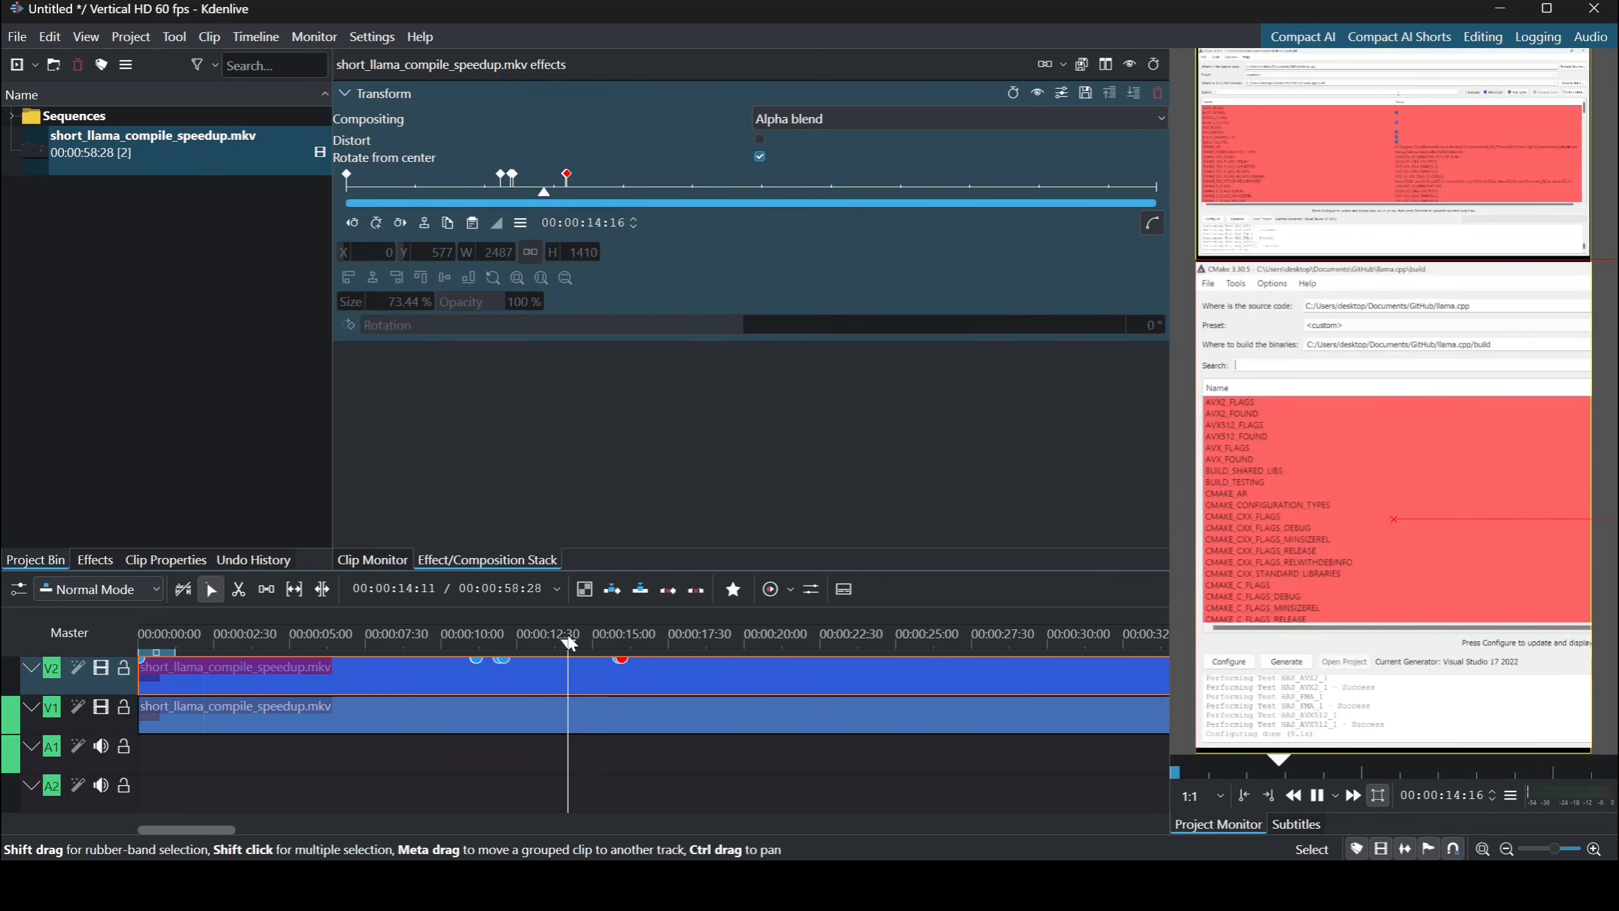
key("space")
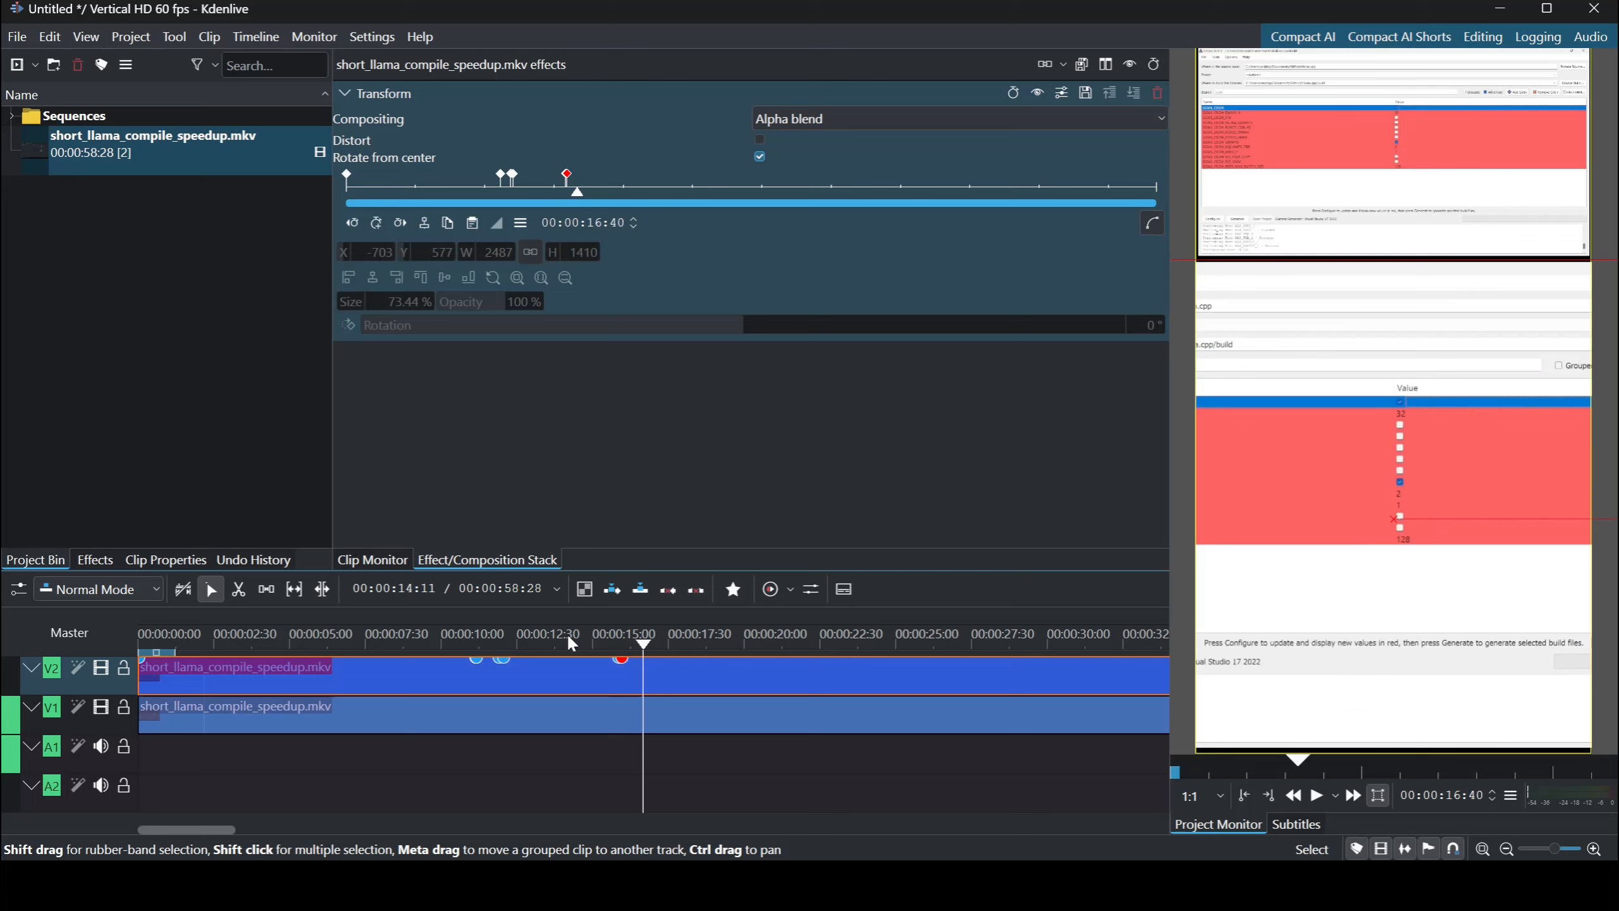
key("space")
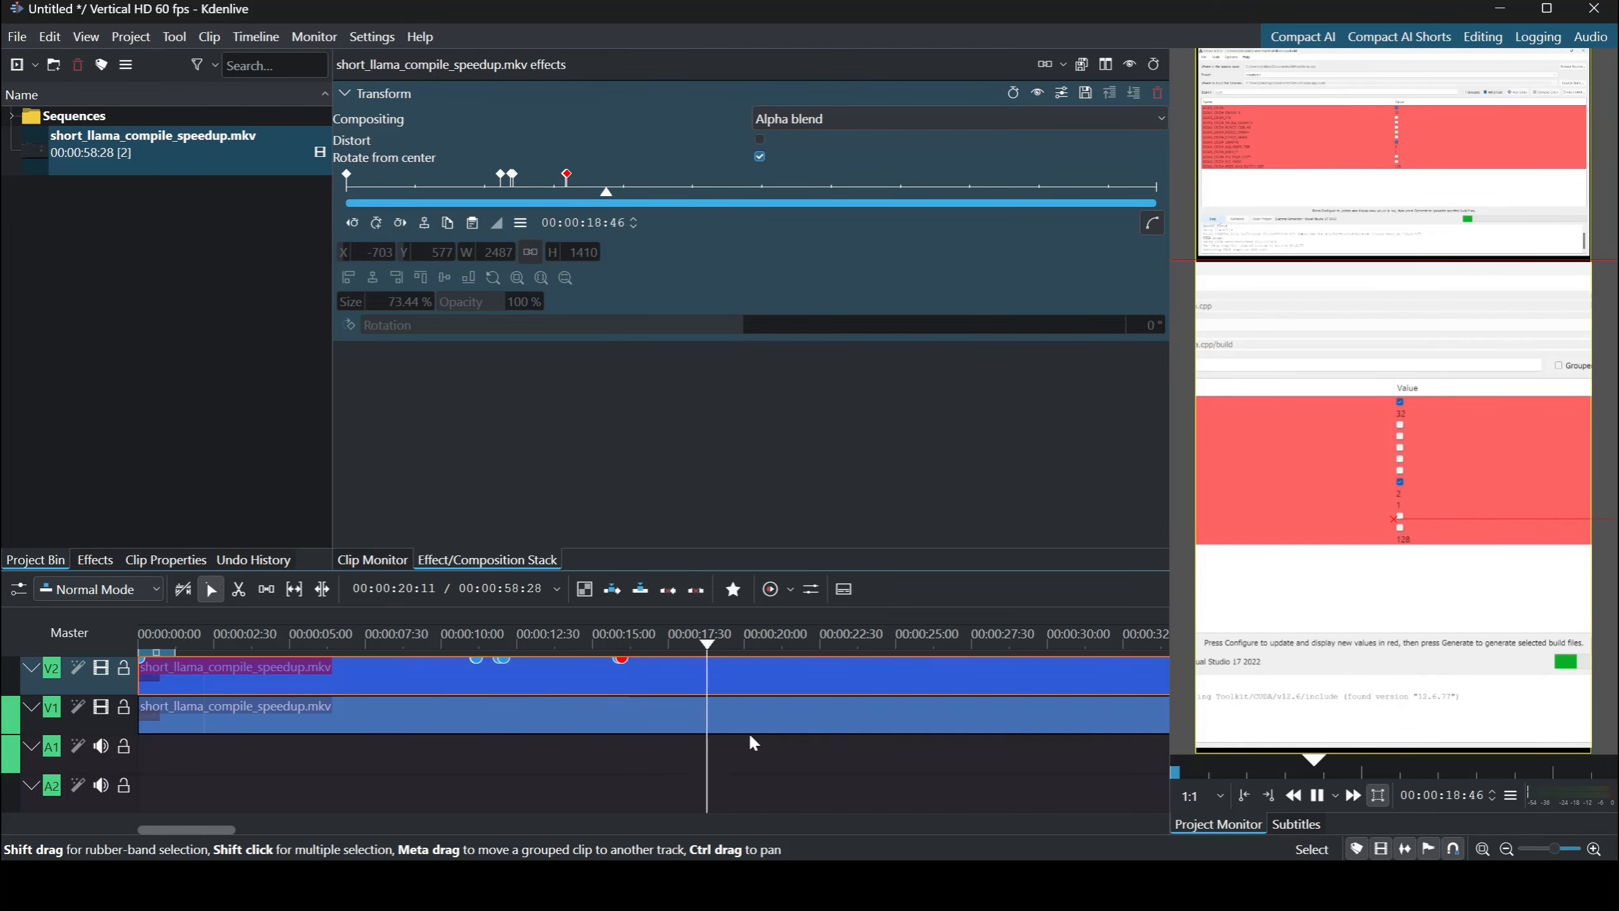
scroll(748, 731, "down", 2, "ctrl")
key("space")
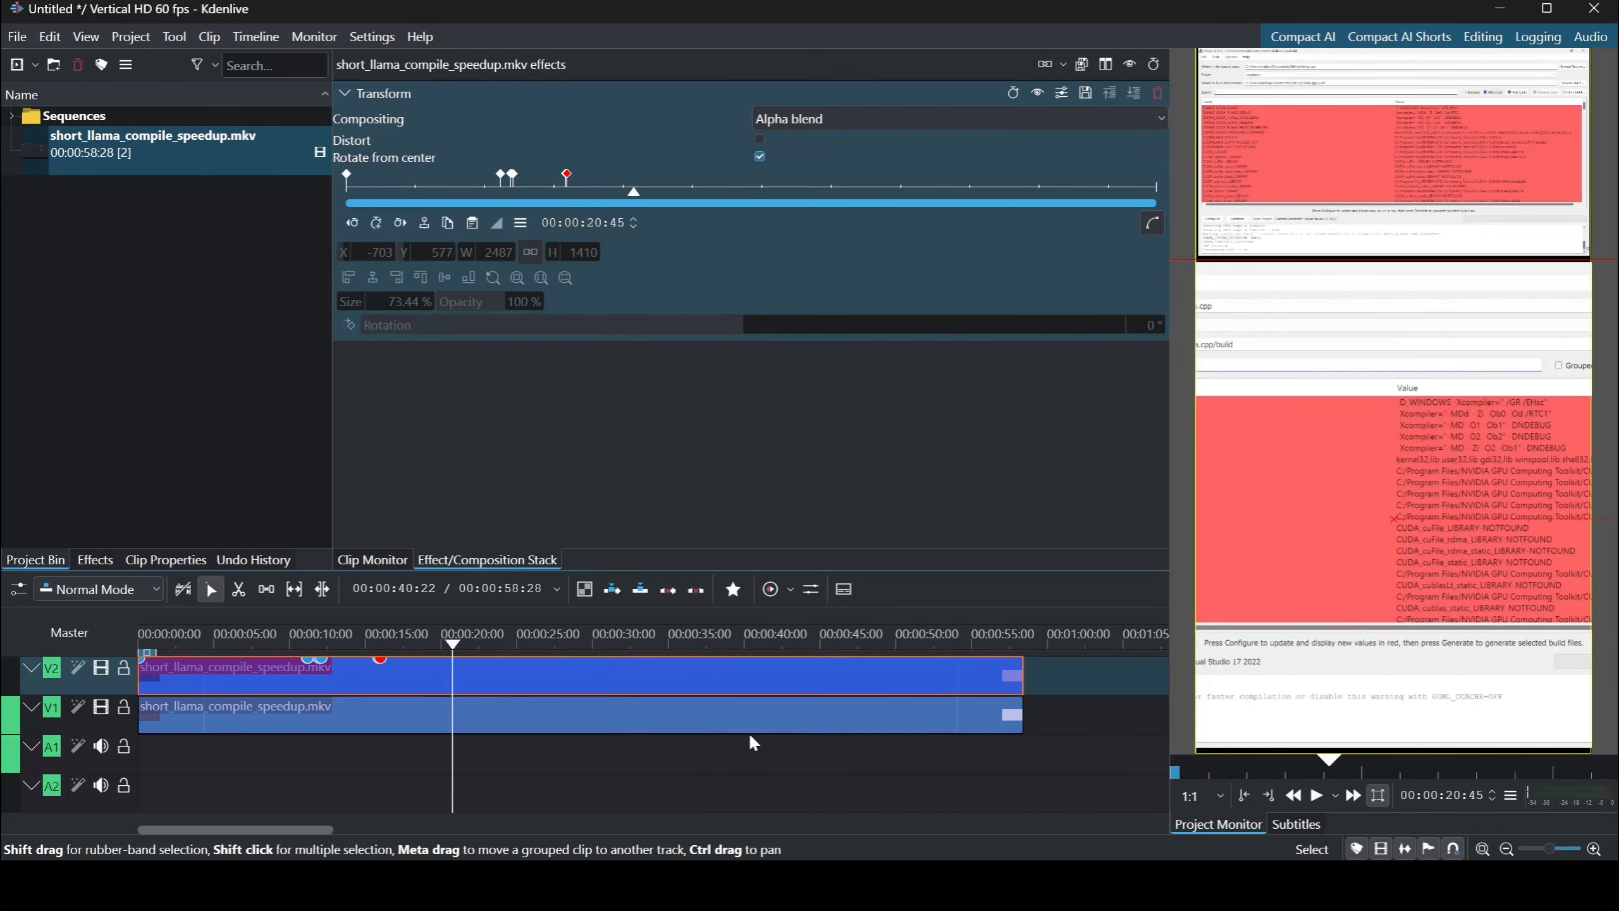
left_click(403, 643)
key("space")
key("space")
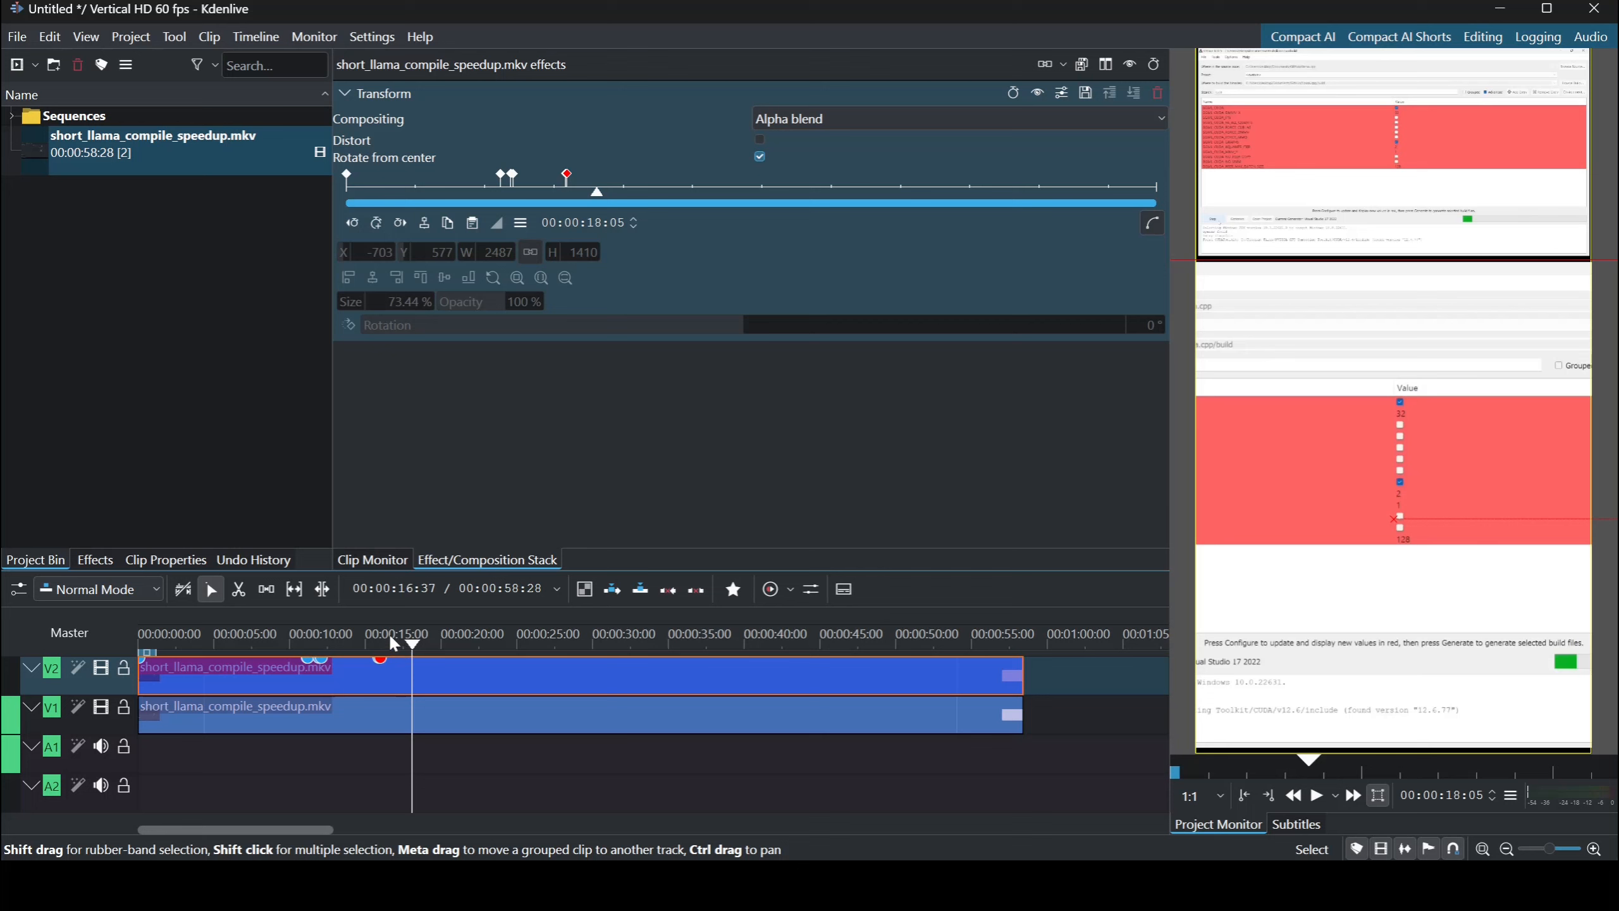
key("space")
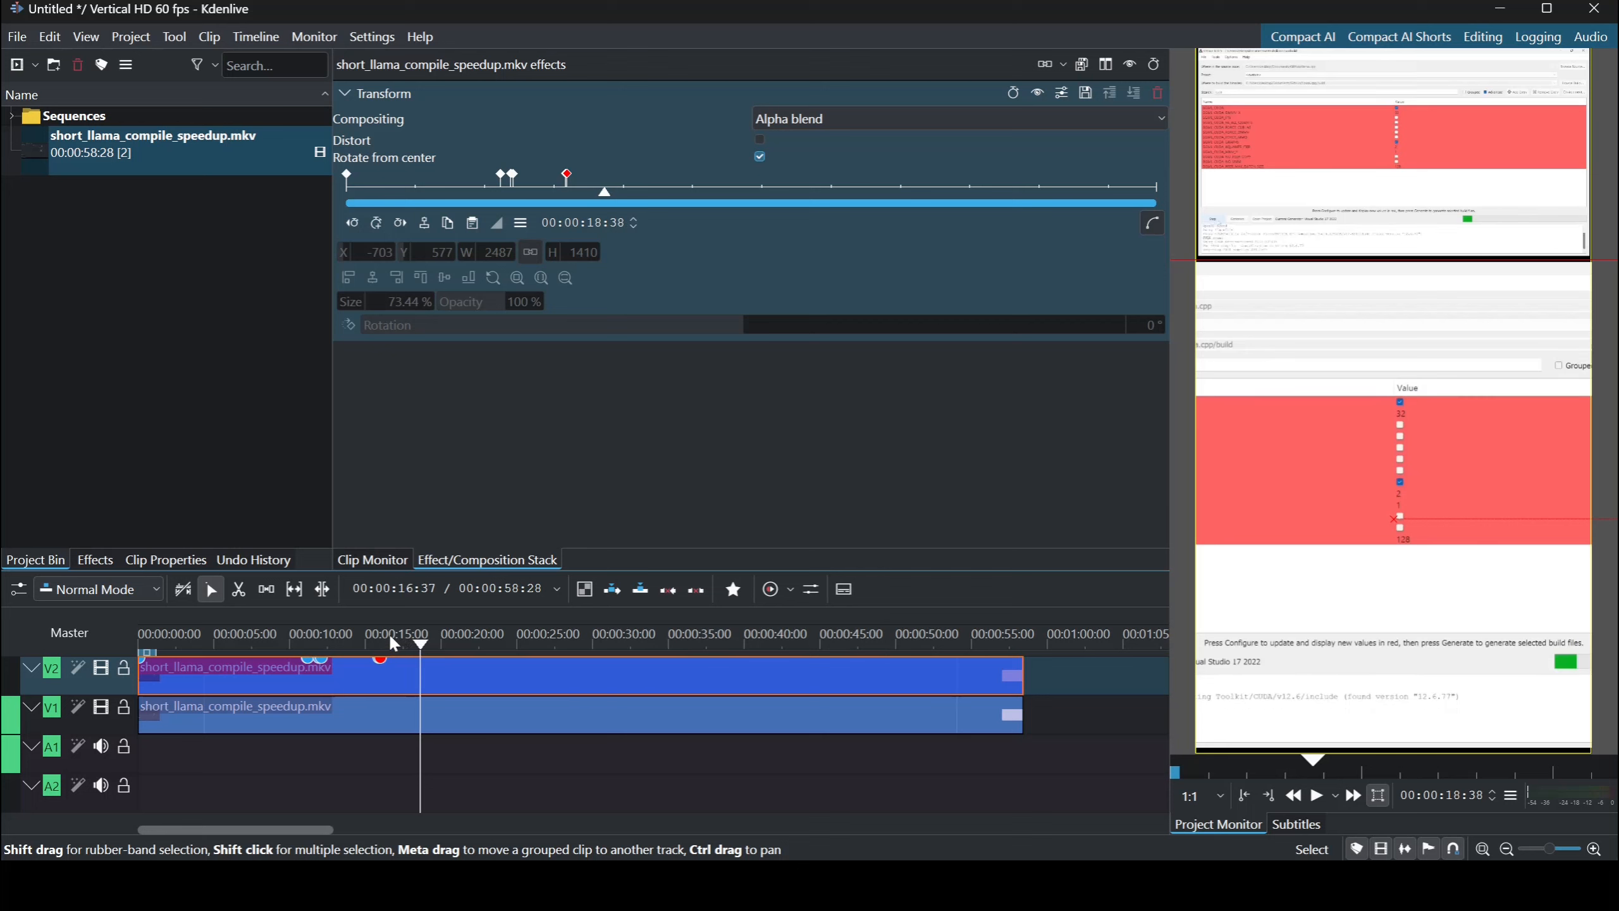
key("space")
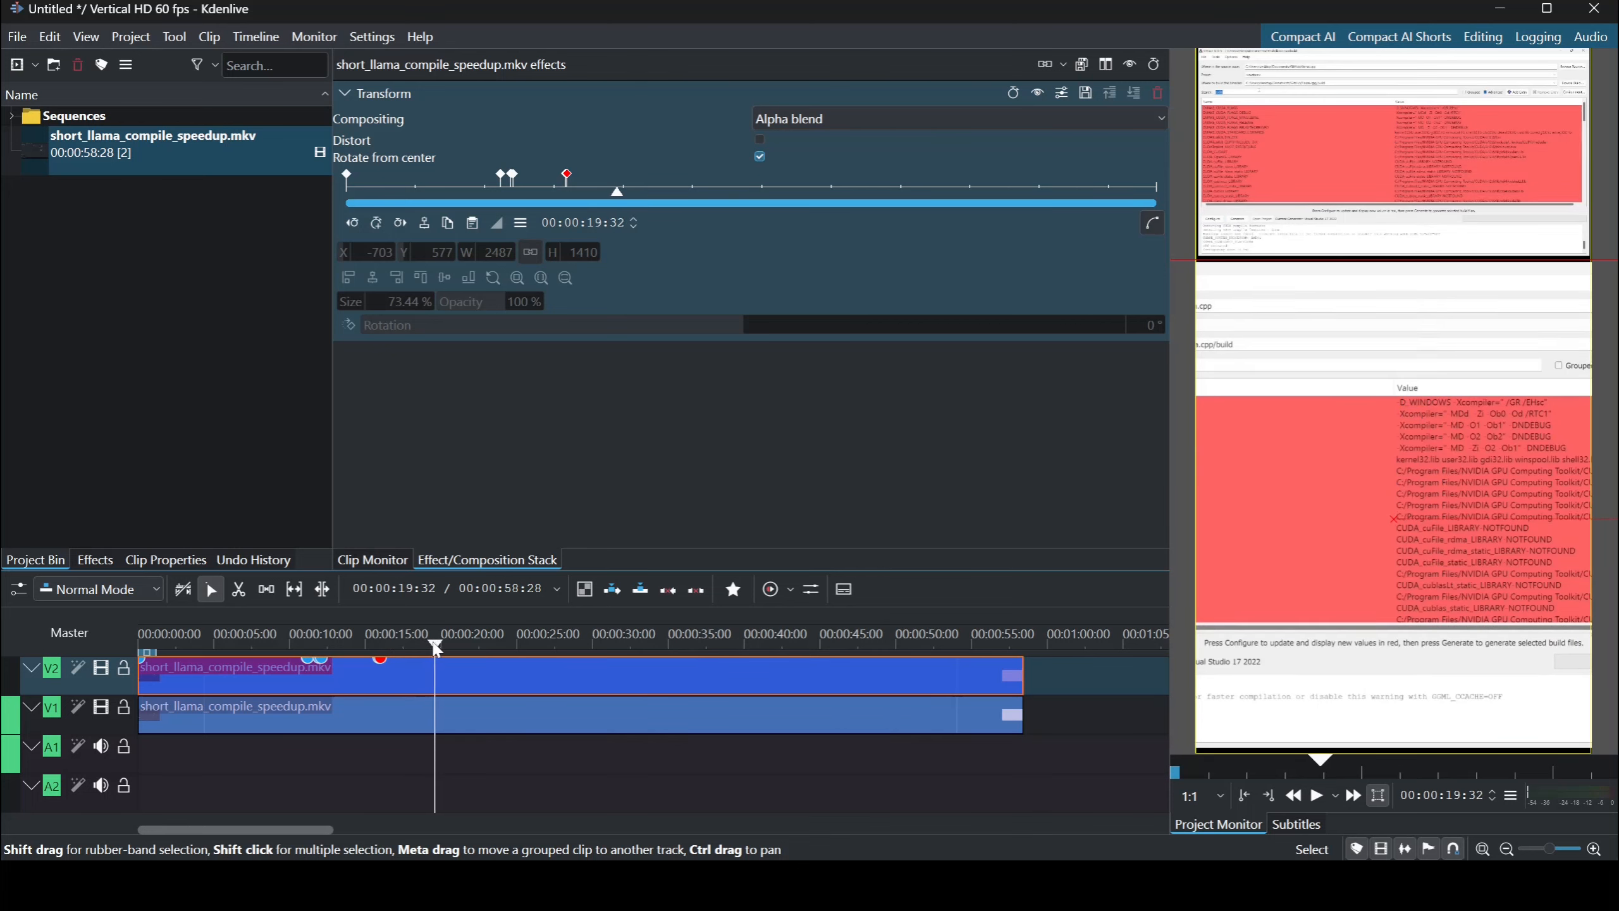
Add Transform keyframes to the V2 clip at 00:00:16:37 and 00:00:16:45, aligning the clip to the frame's left edge at the second one.
left_click(402, 644)
left_click_drag(400, 644, 390, 642)
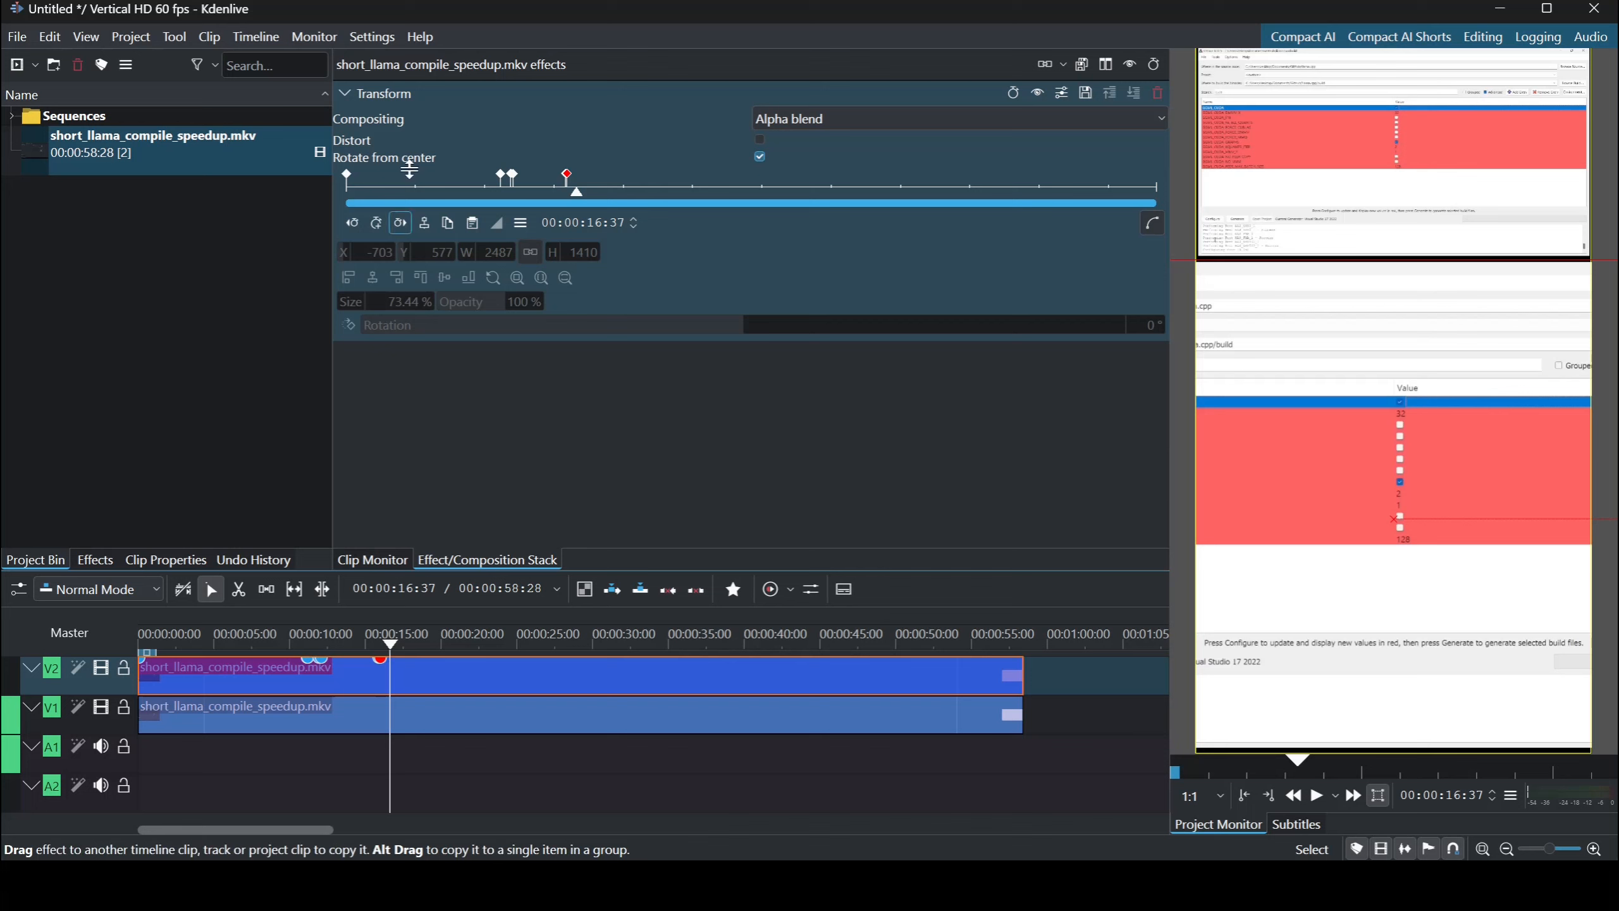
left_click(377, 222)
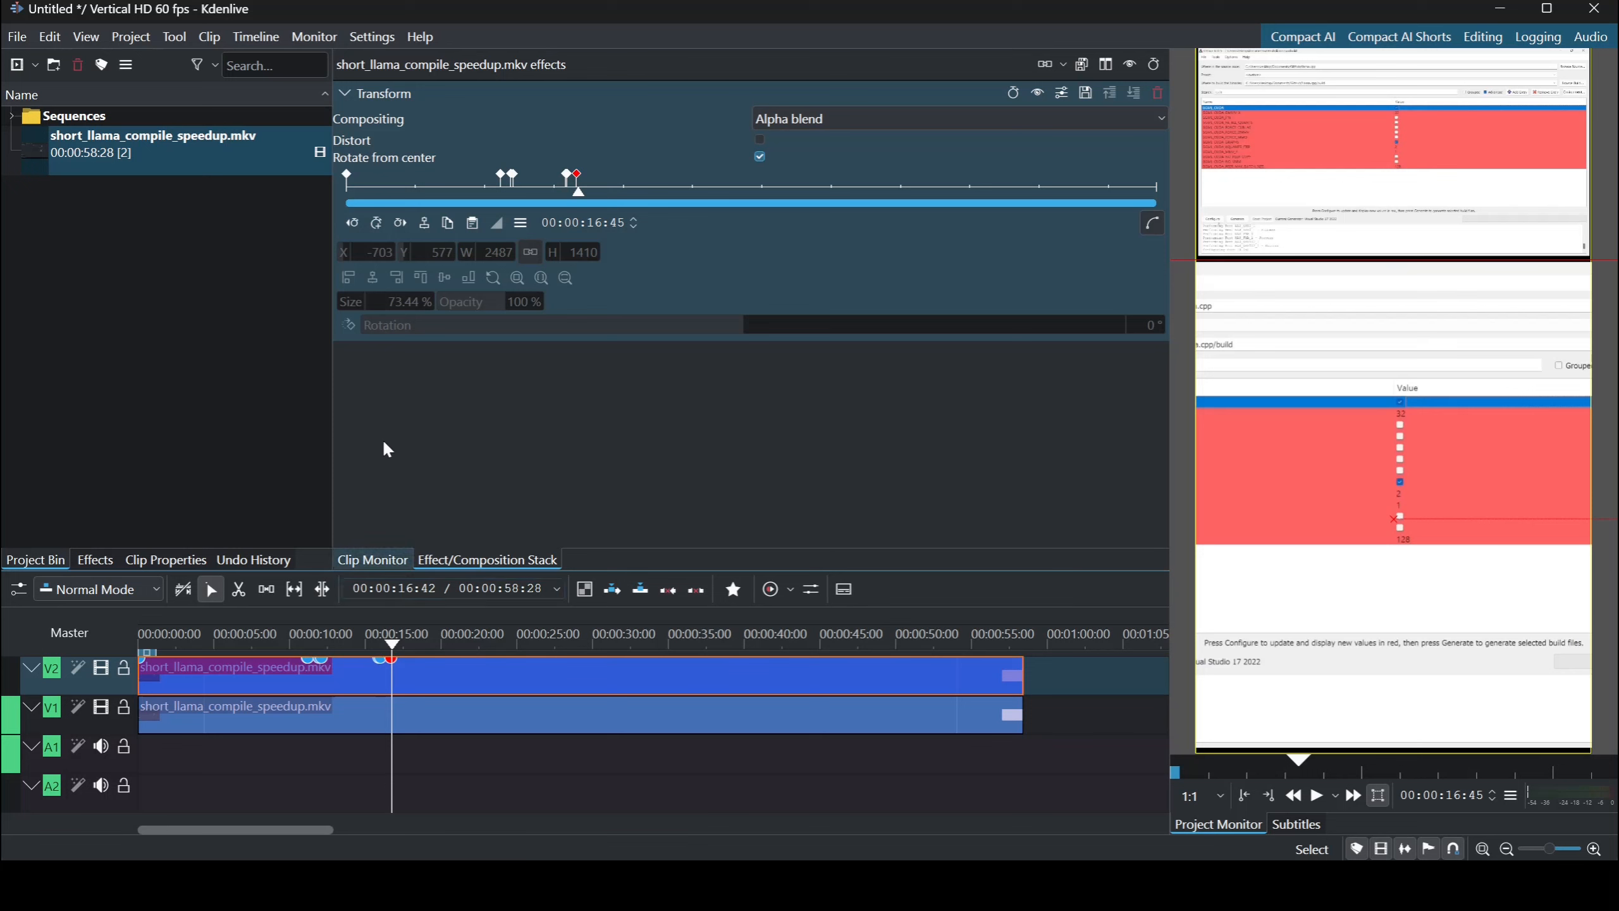
left_click(377, 223)
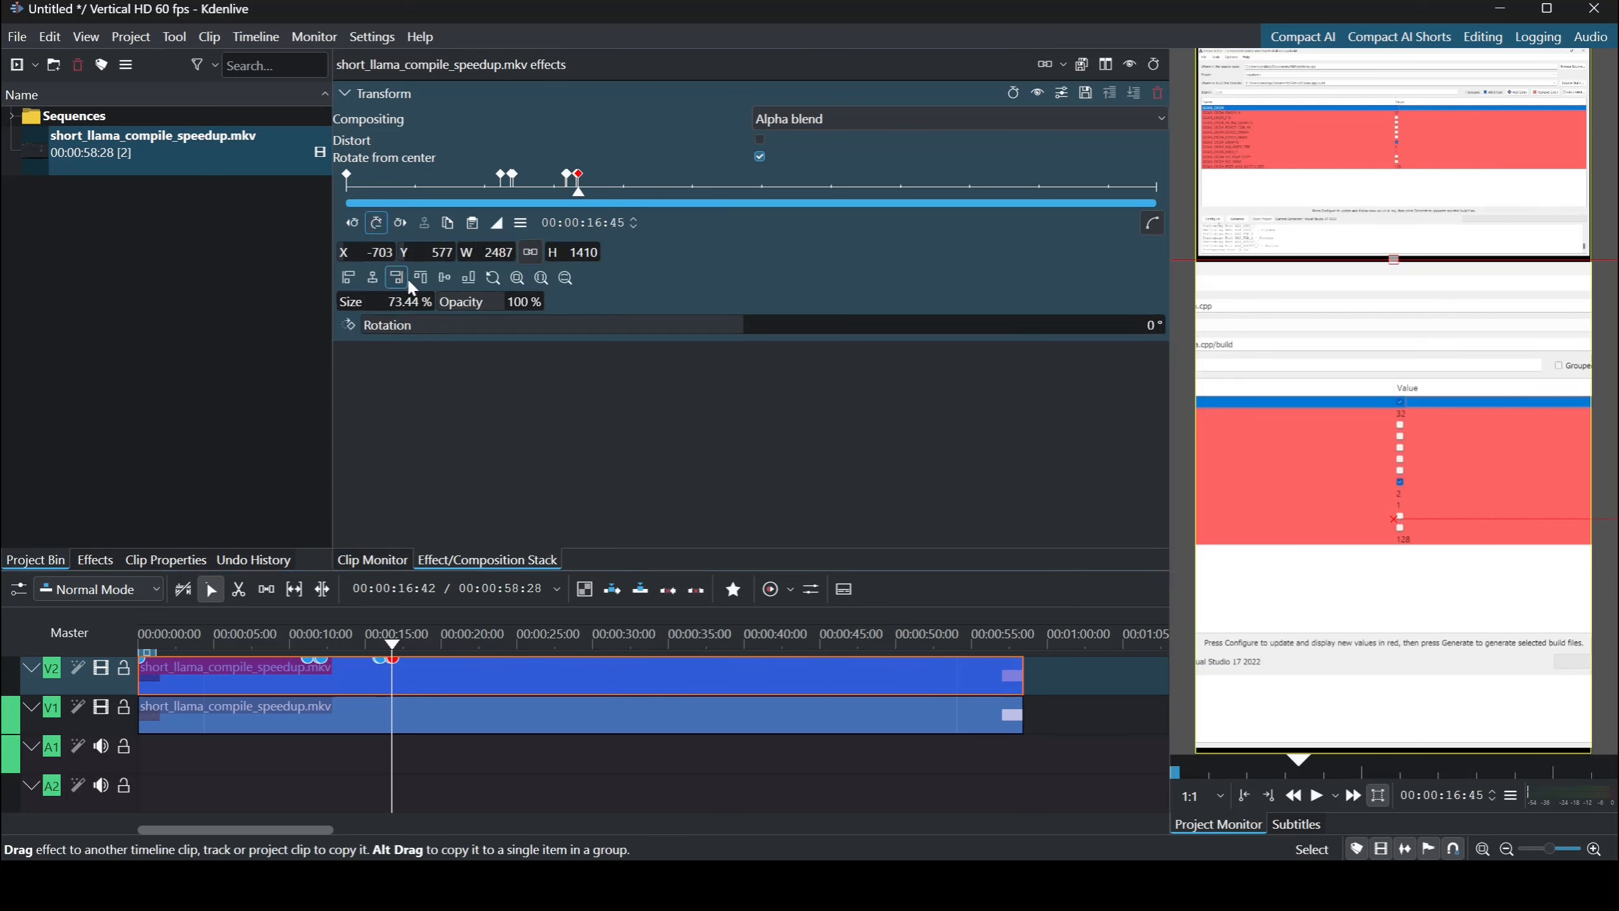
left_click(349, 278)
Play back the return to the left edge and add a Transform keyframe holding that position at 00:00:25:00.
key("space")
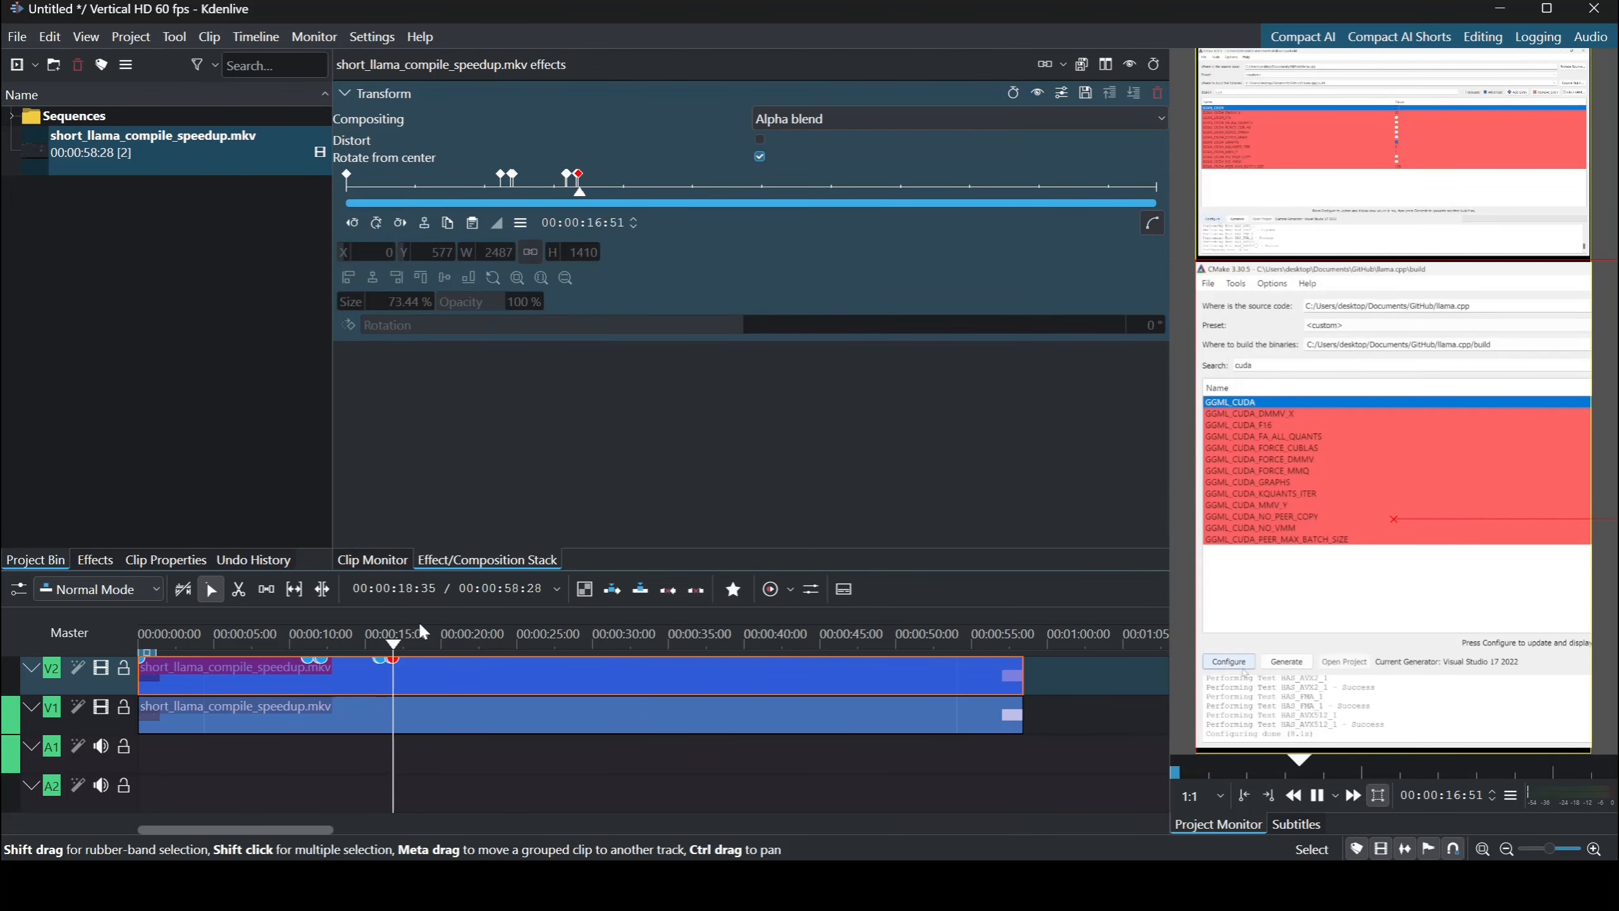
key("space")
left_click_drag(357, 638, 365, 644)
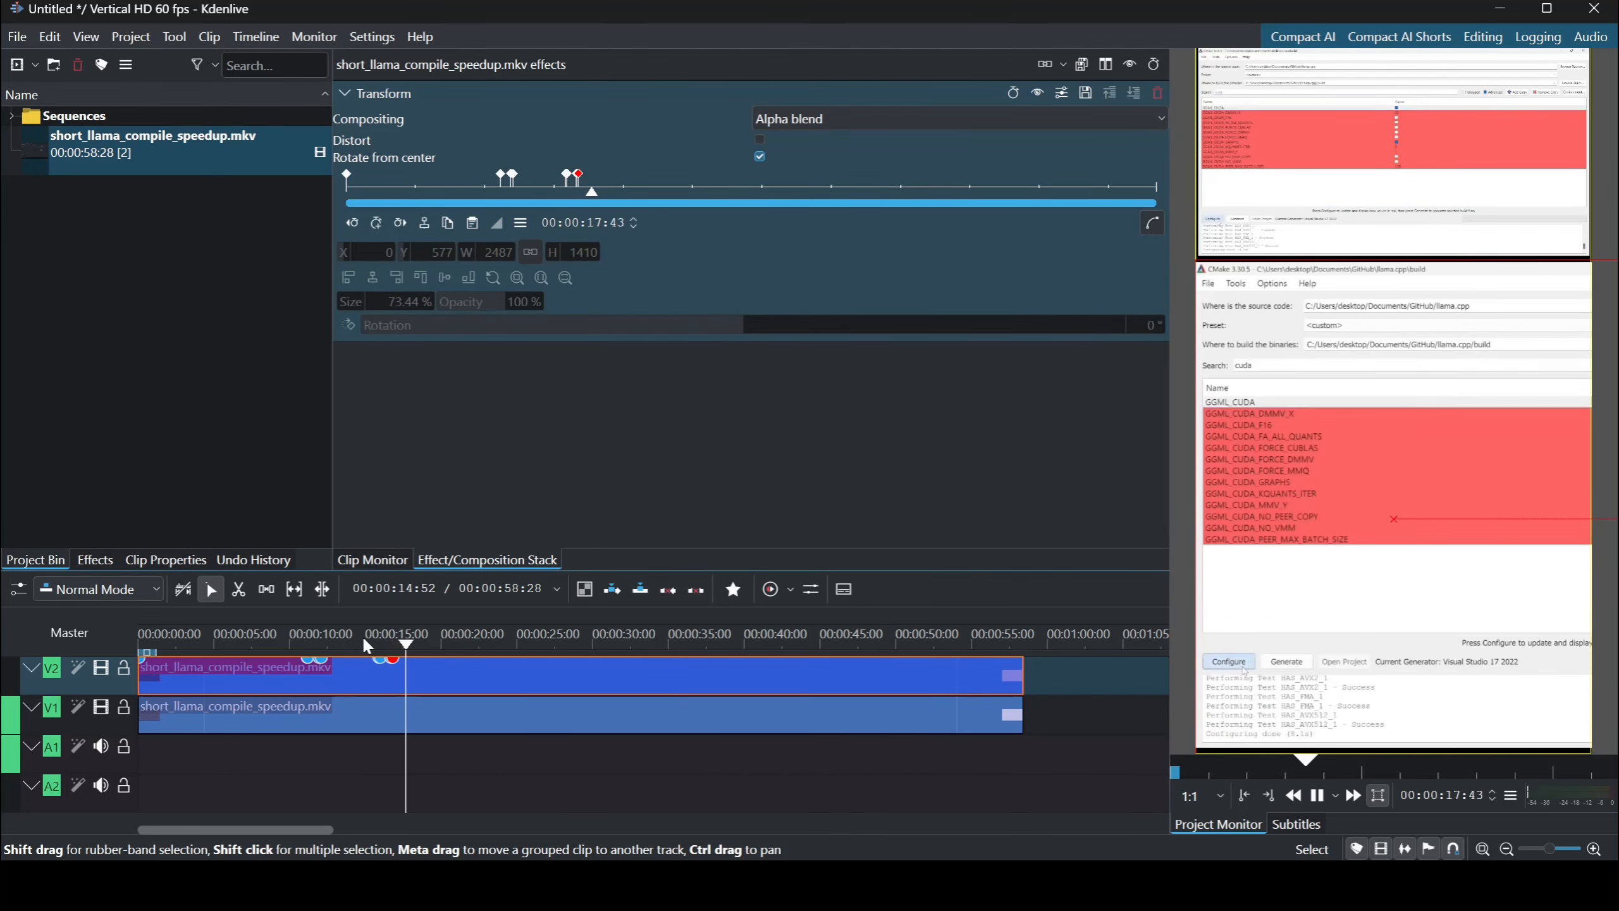
key("space")
key("space")
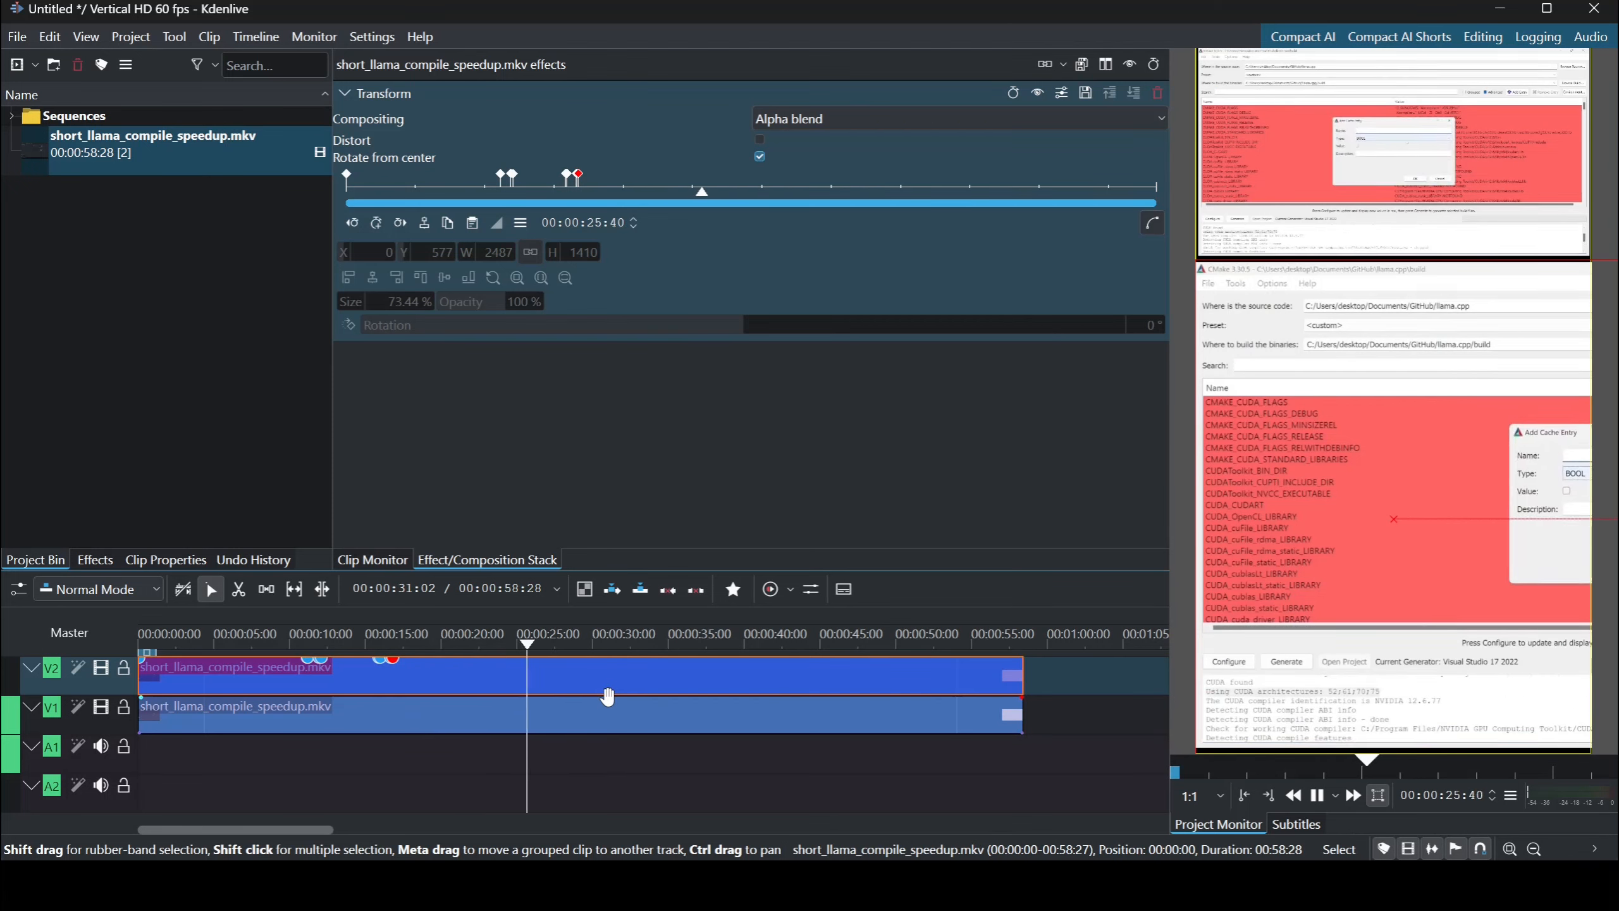
key("space")
left_click(528, 644)
left_click_drag(528, 645, 518, 648)
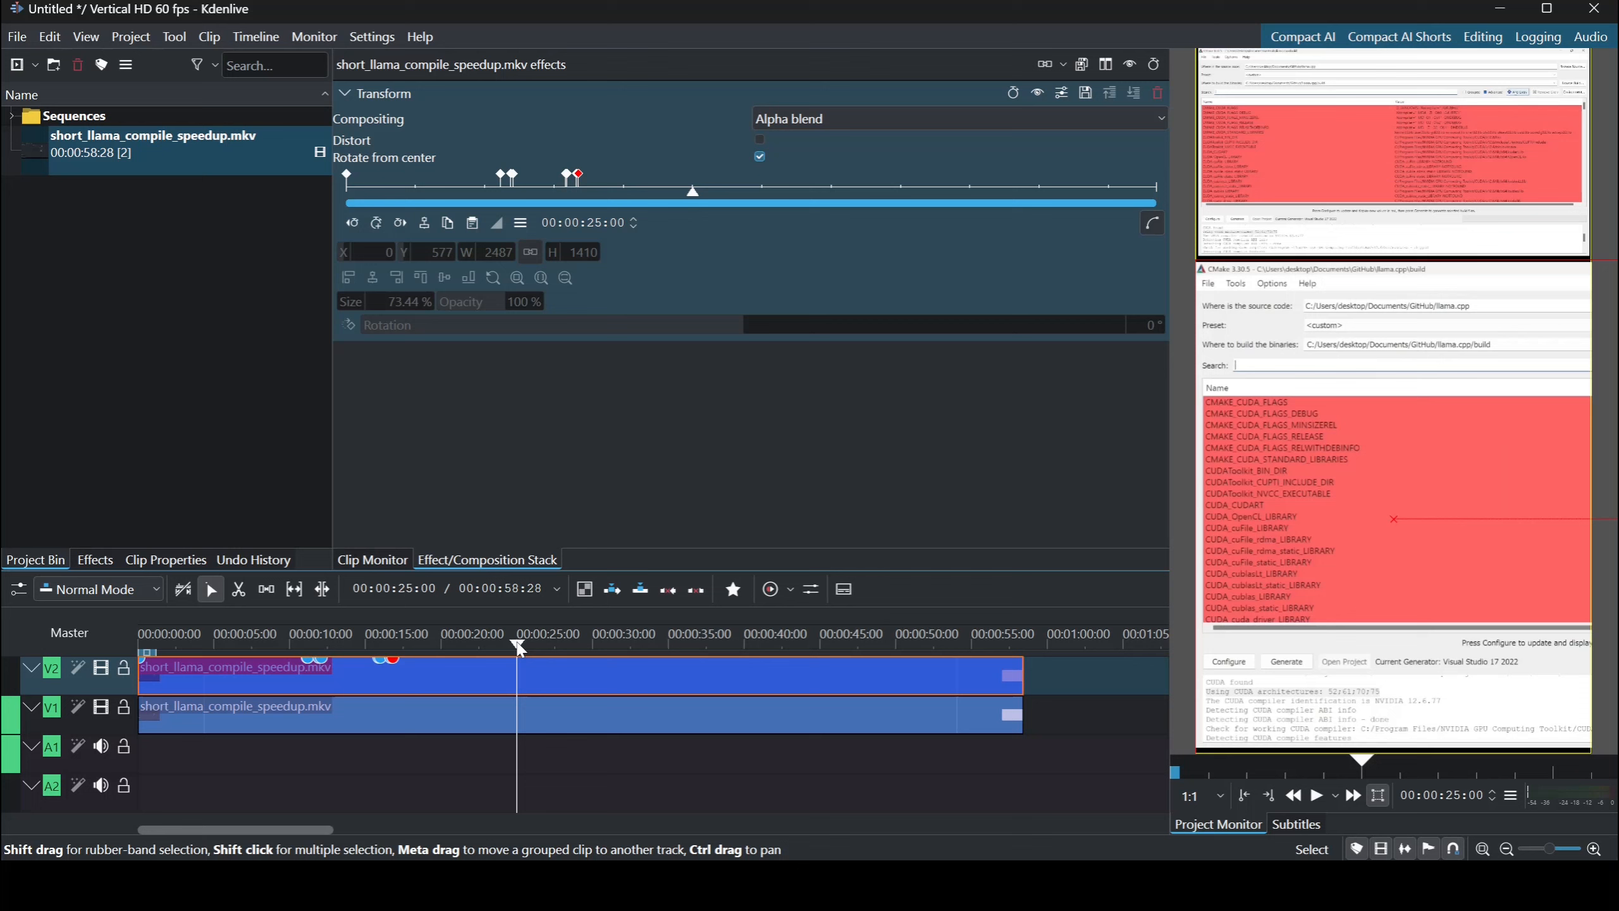
left_click(376, 222)
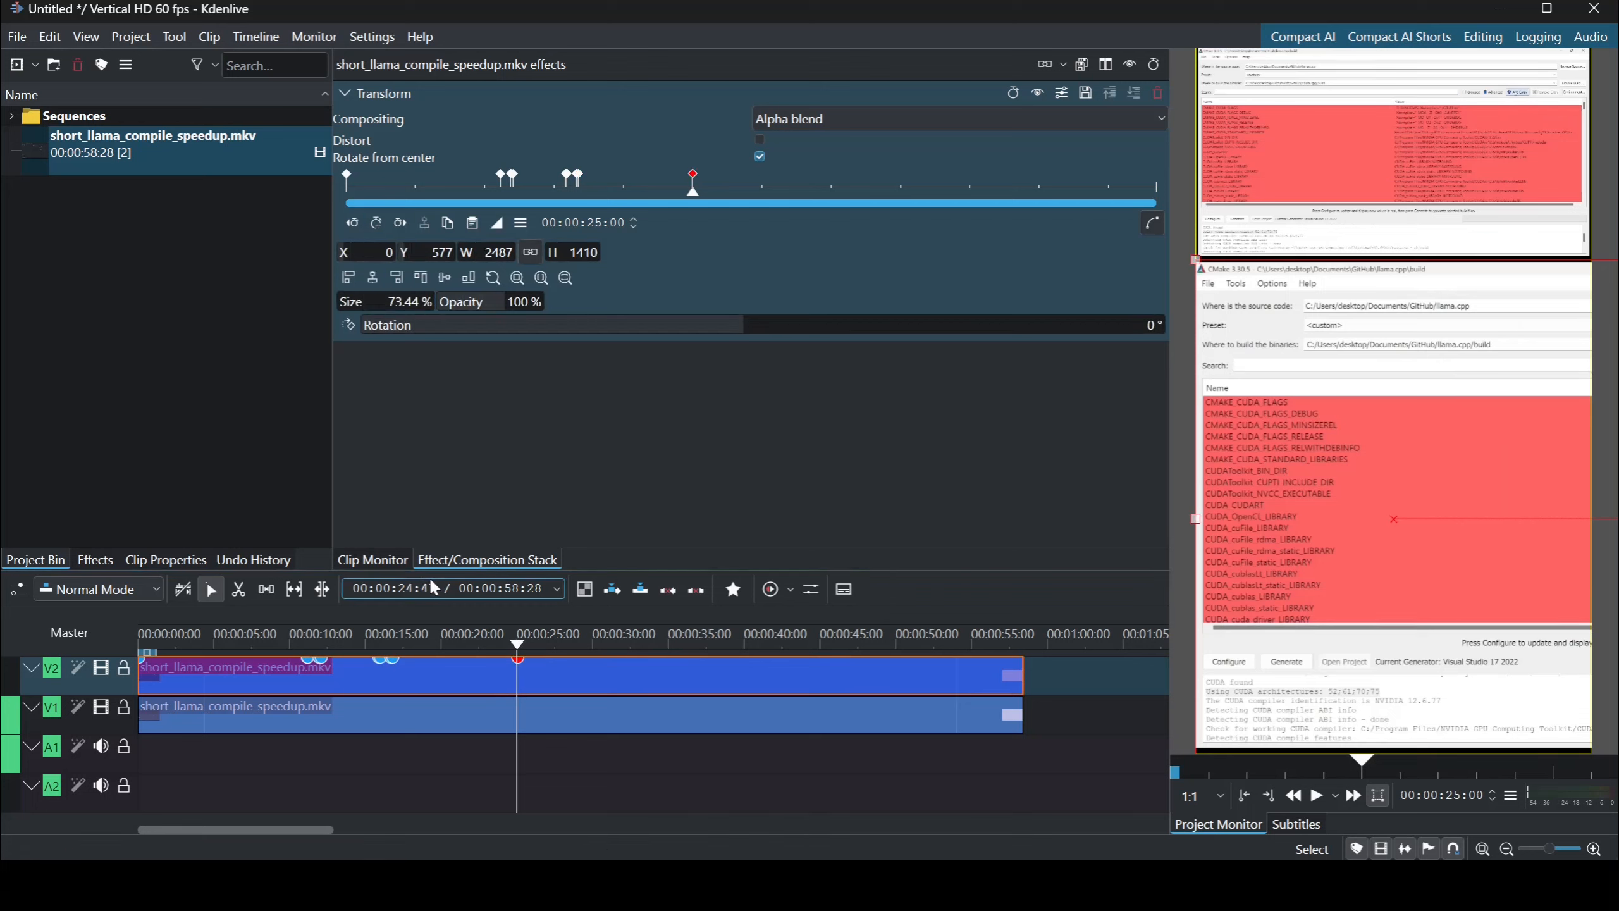
Add a Transform keyframe at 00:00:25:05 that centres the V2 clip horizontally.
key("space")
key("space")
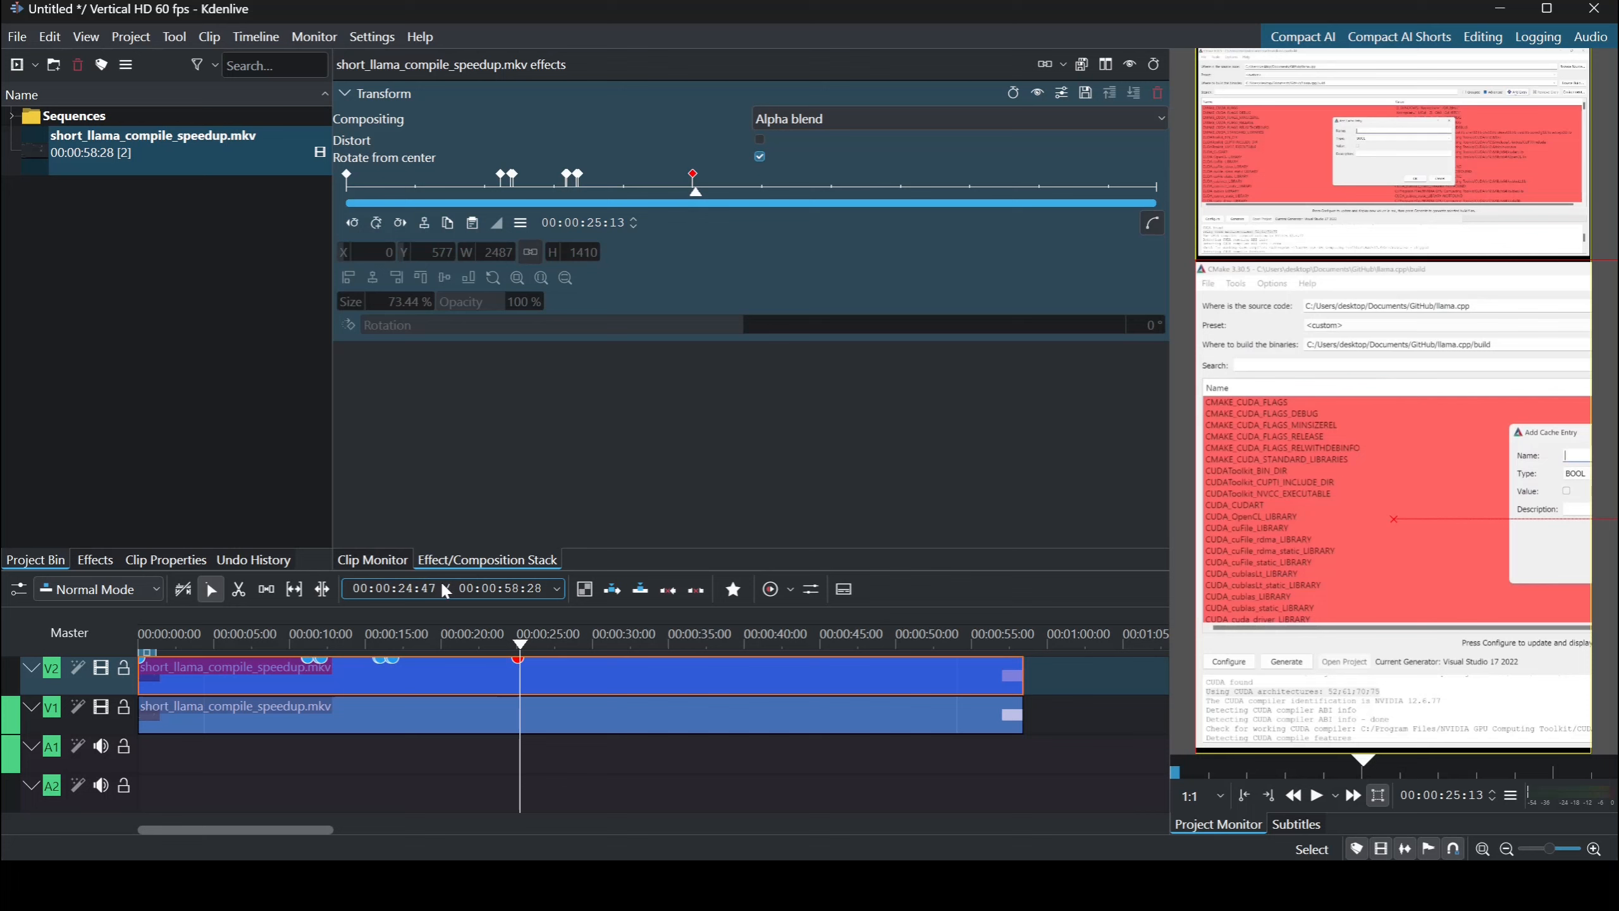
left_click_drag(514, 652, 518, 648)
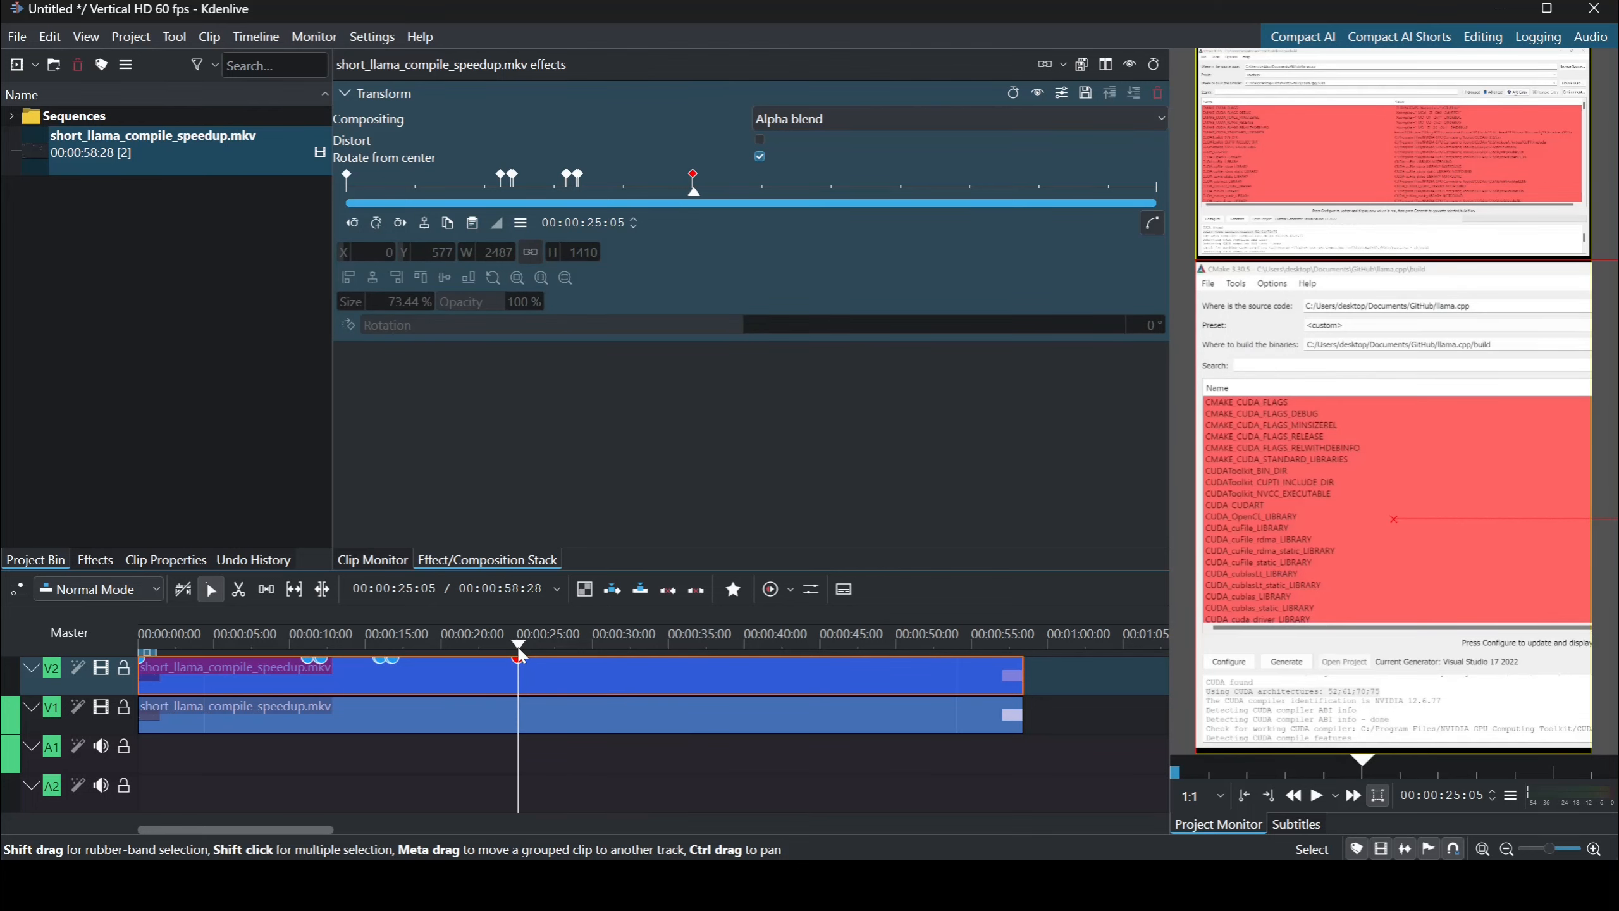
left_click(375, 228)
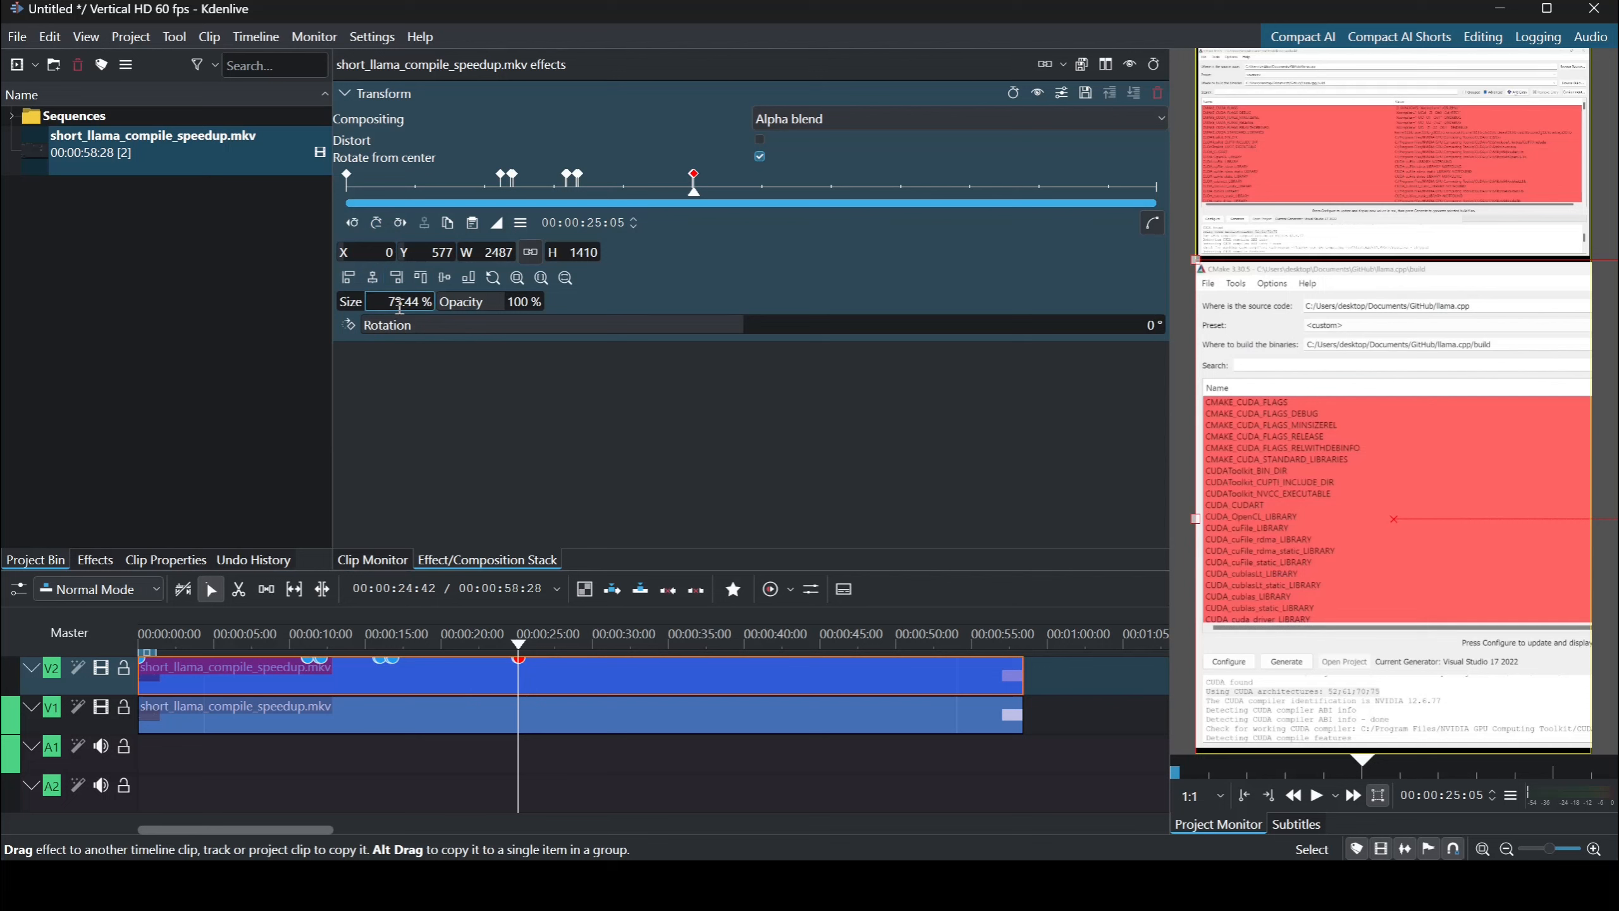
left_click(373, 279)
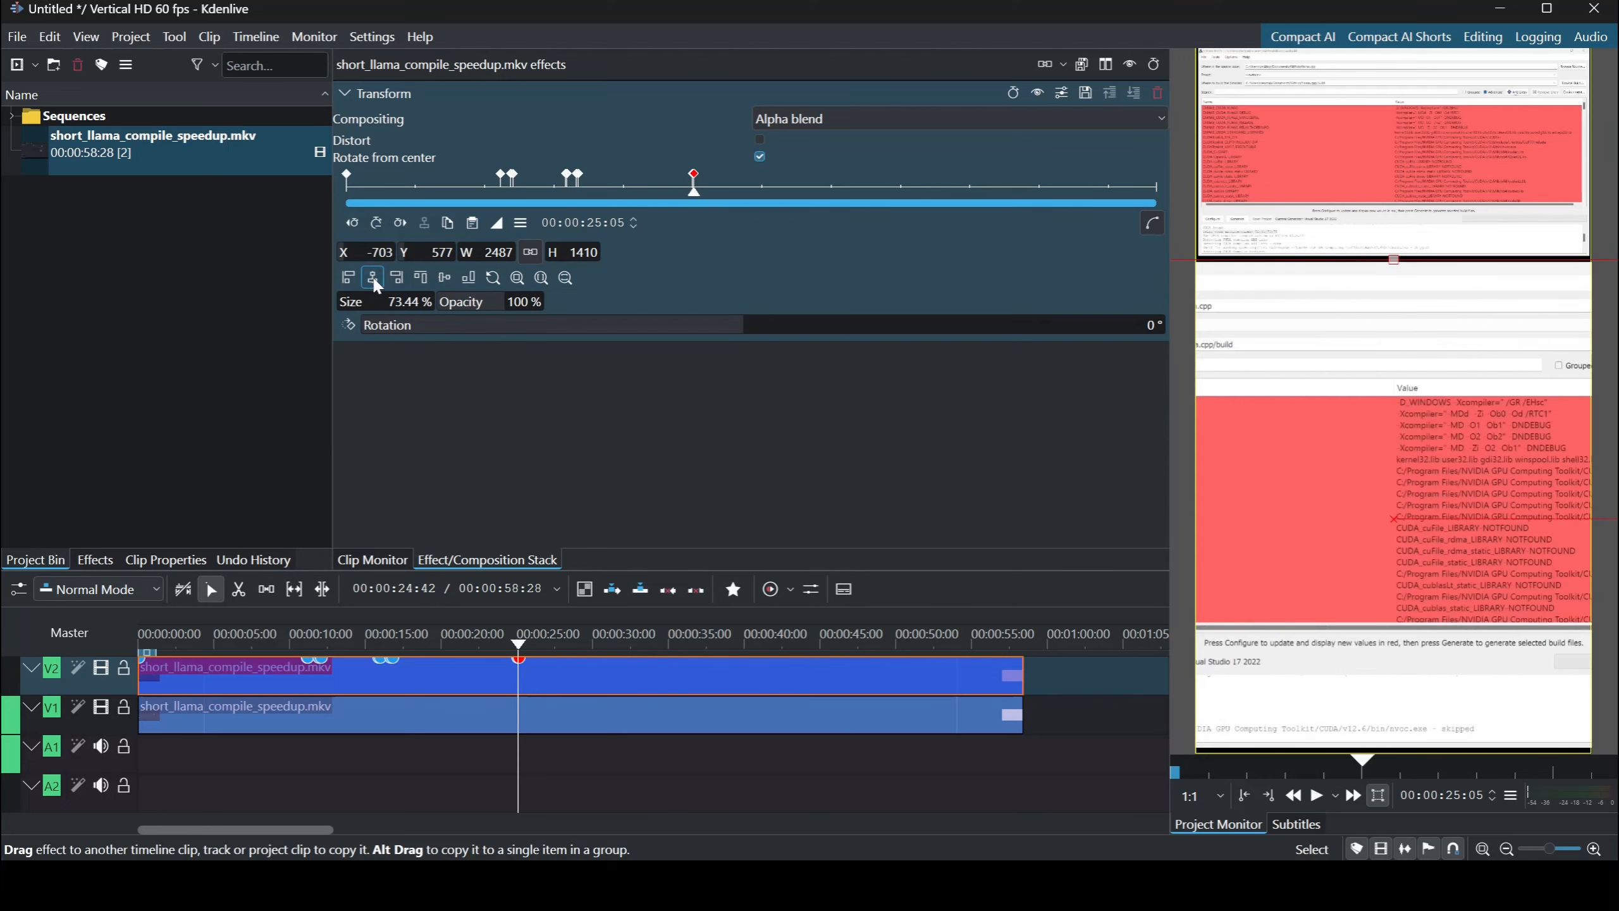
Play back the shift around 00:00:25:05 and review the footage up to the switch to the CUDA_ARCHITECTURES web page.
key("space")
key("space")
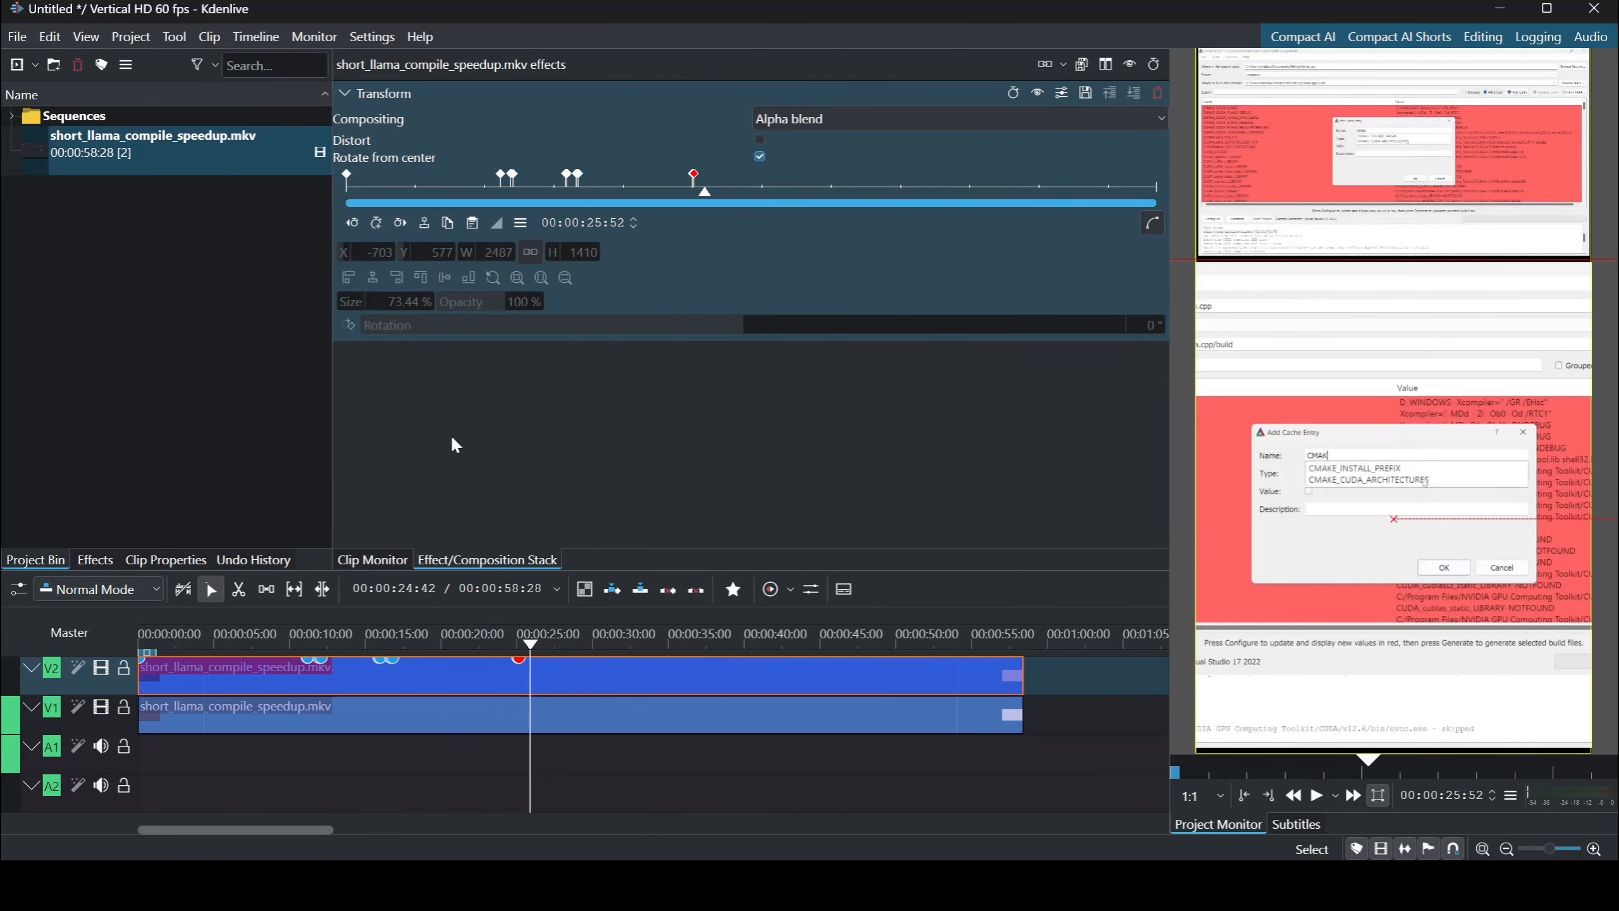
key("space")
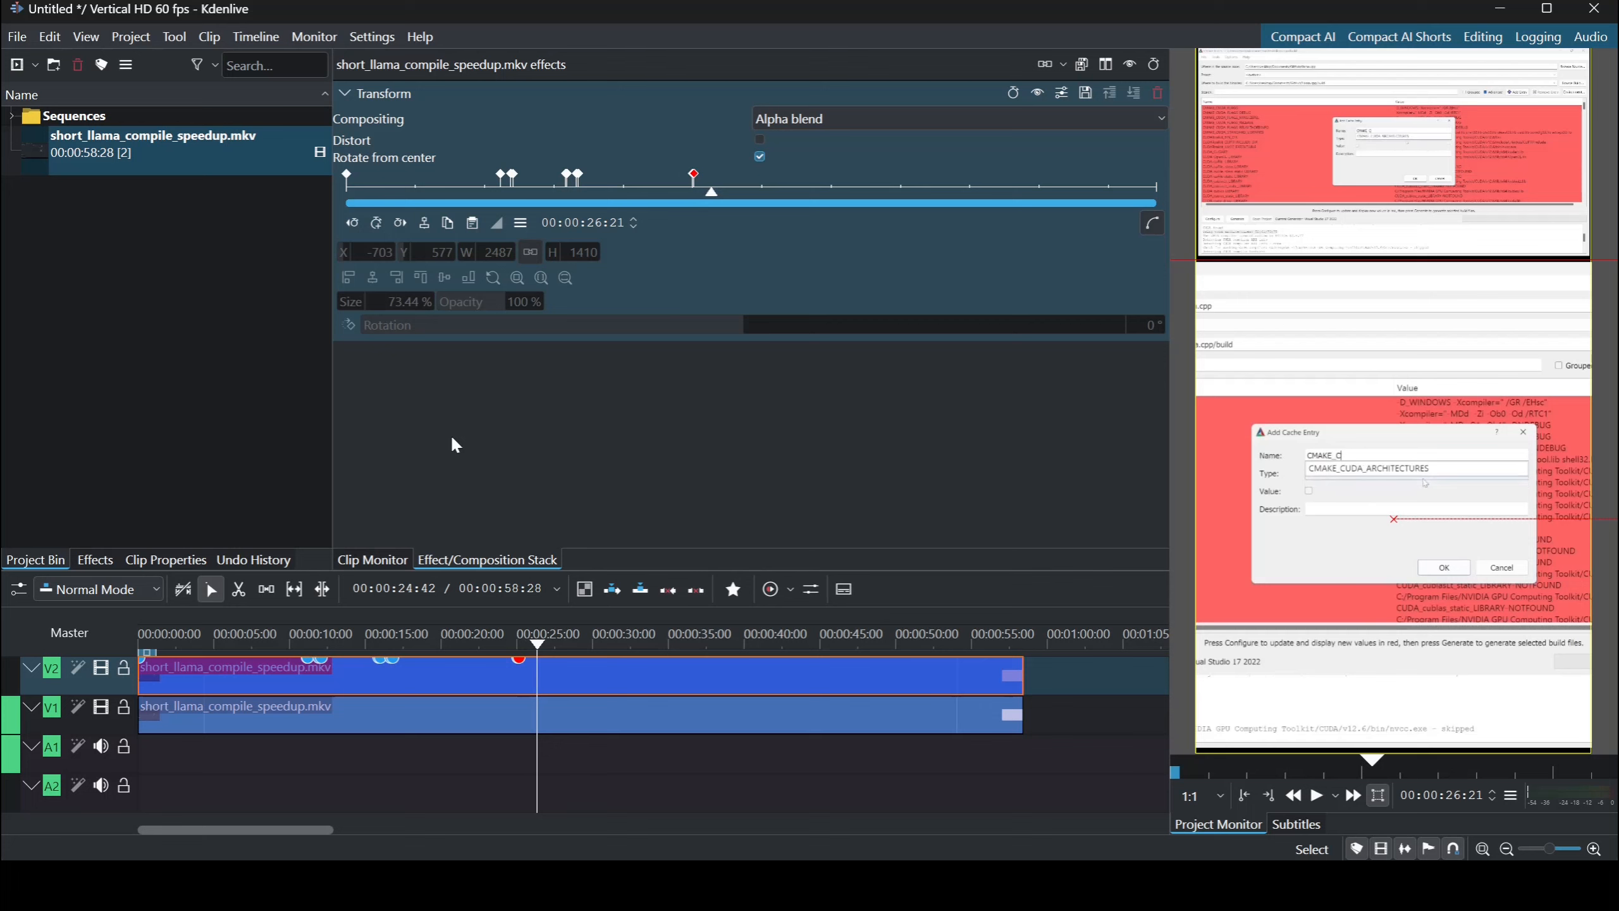
left_click(508, 645)
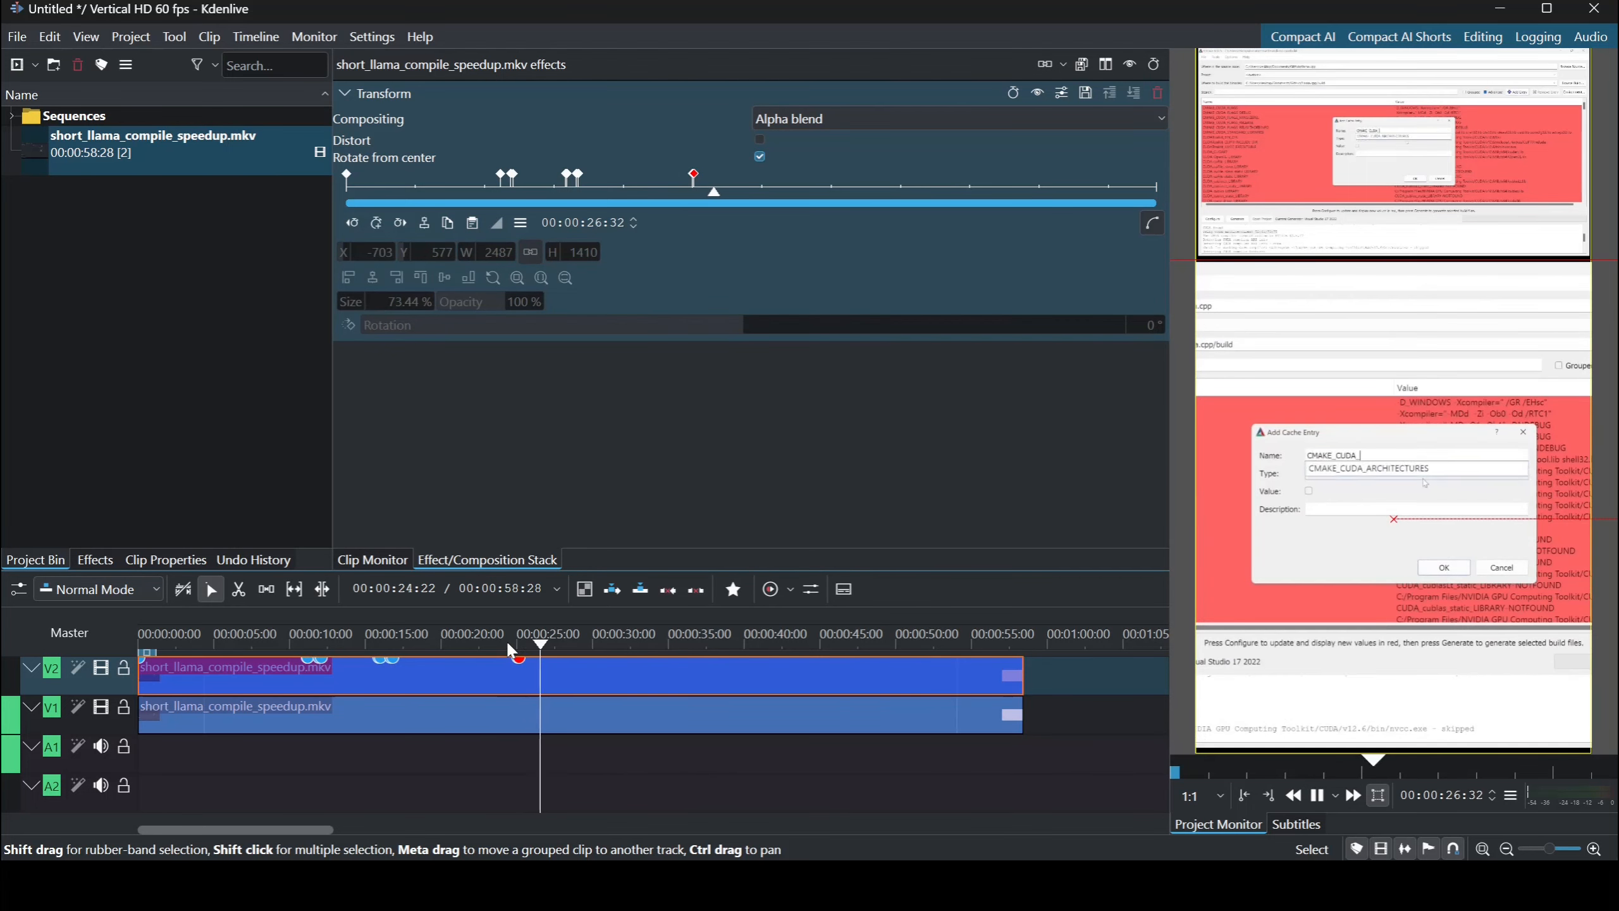
key("space")
left_click(491, 646)
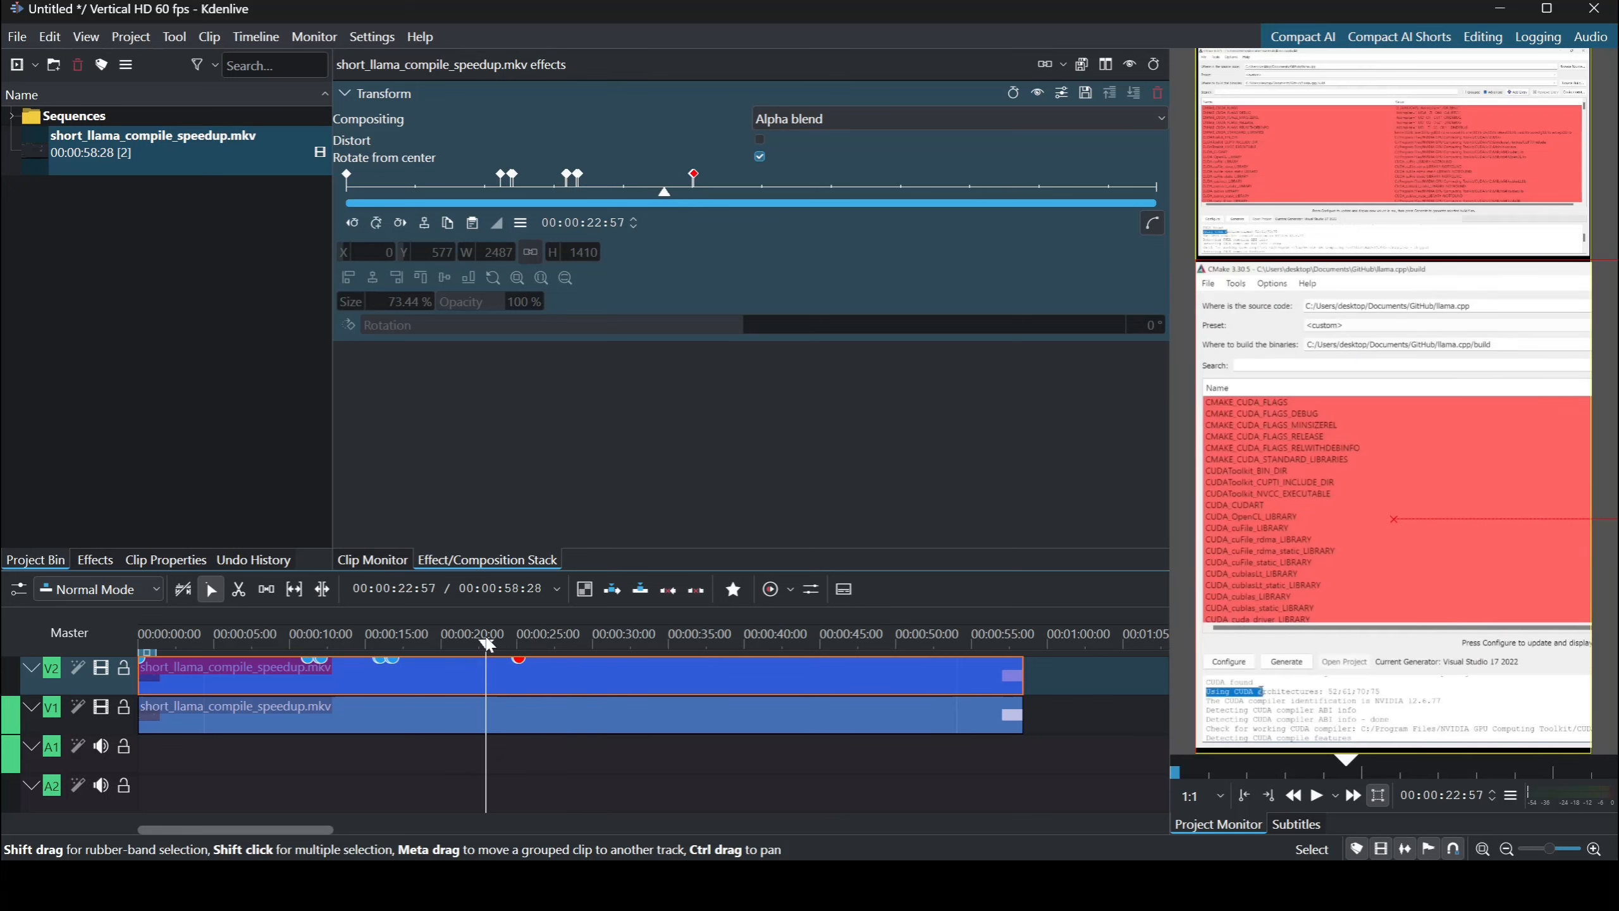
key("space")
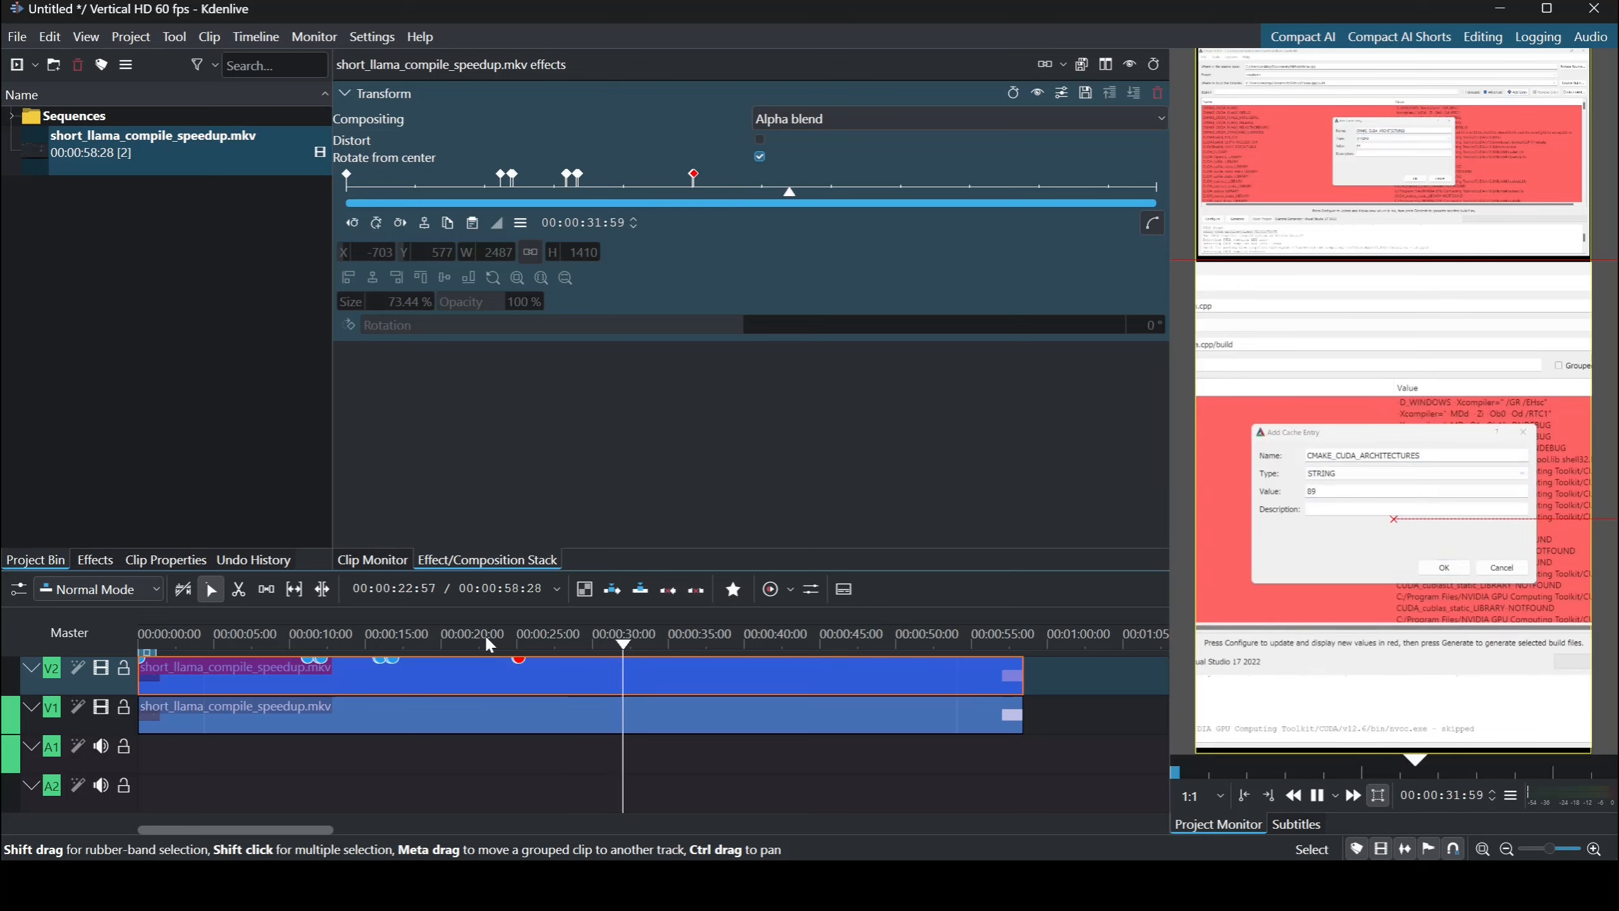
key("space")
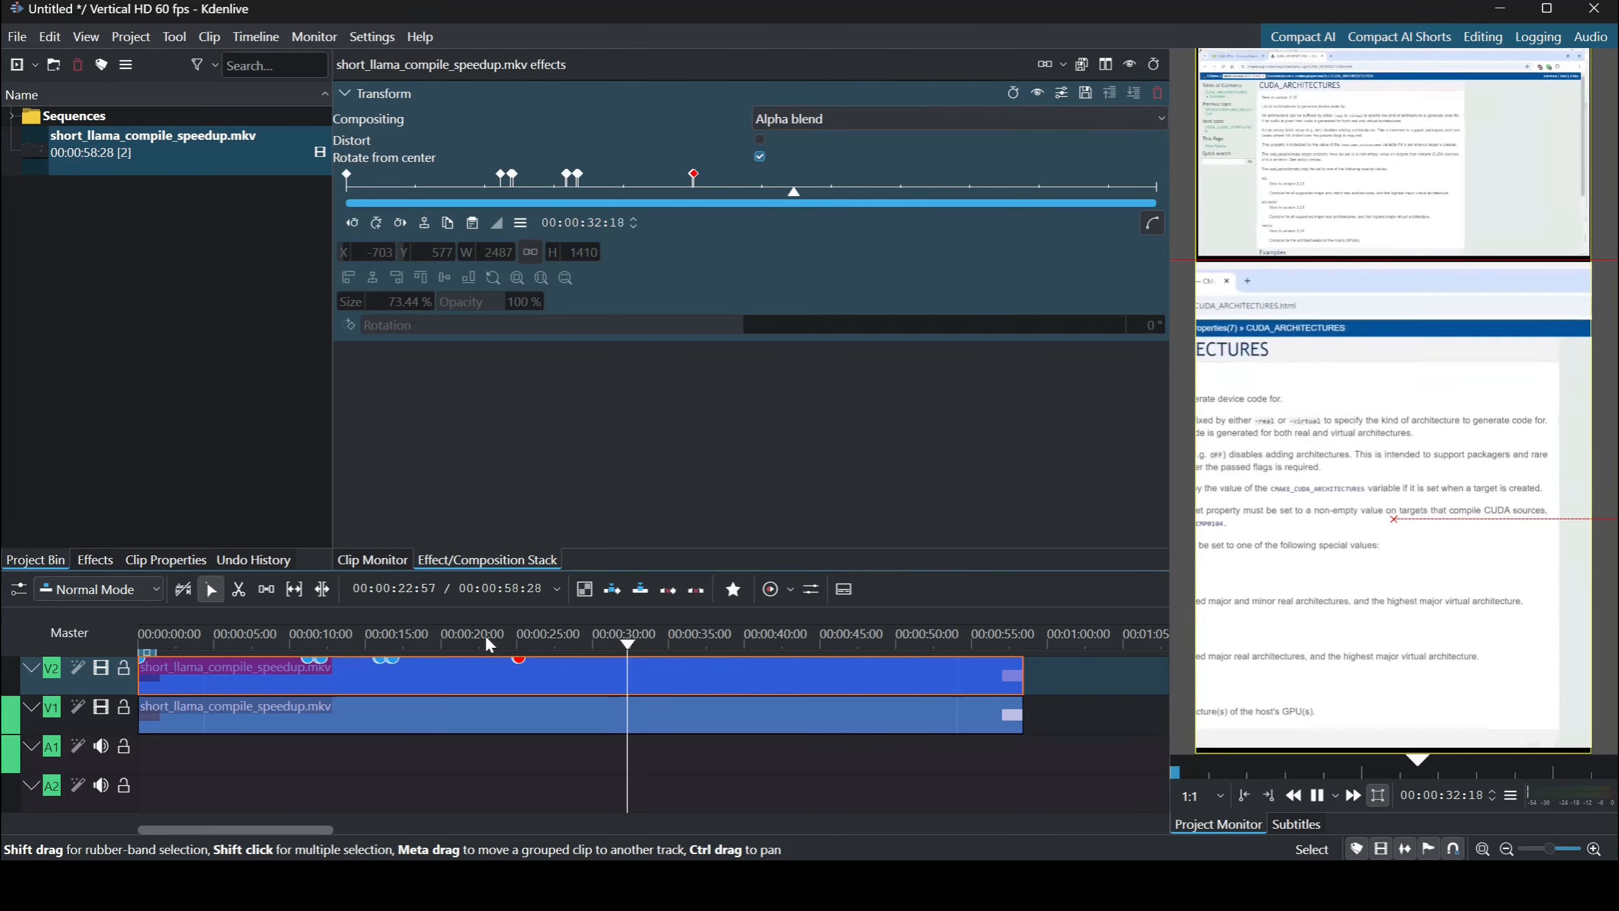
Add Transform keyframes to the V2 clip at 00:00:32:28 and 00:00:32:40, setting X to -370 at the second one.
left_click_drag(629, 644, 631, 644)
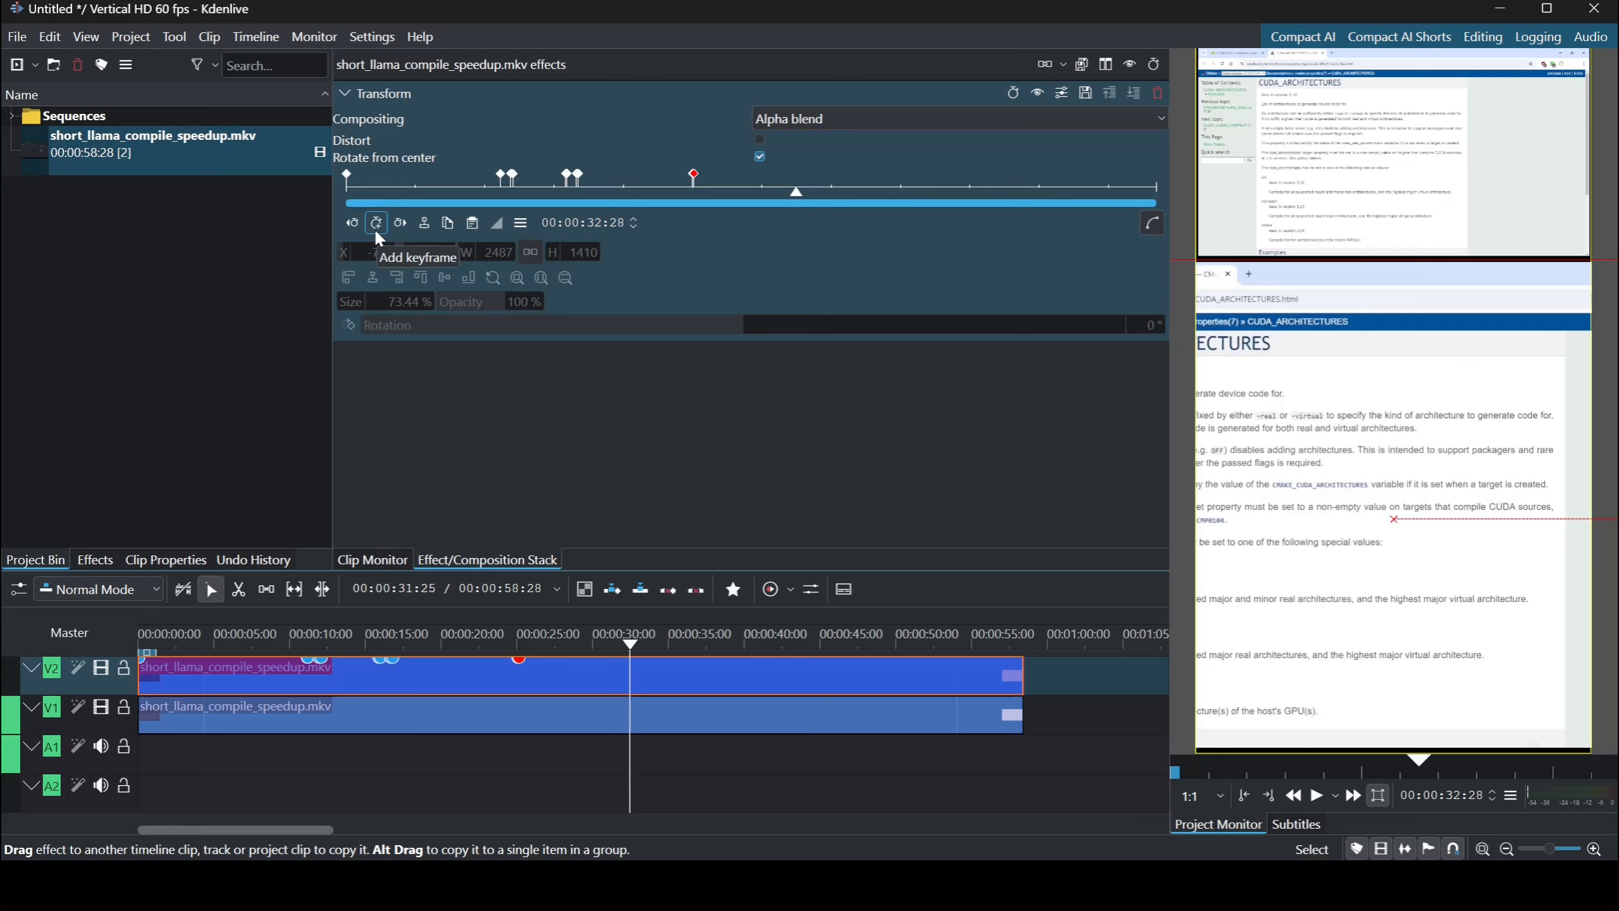
left_click(377, 223)
left_click(636, 642)
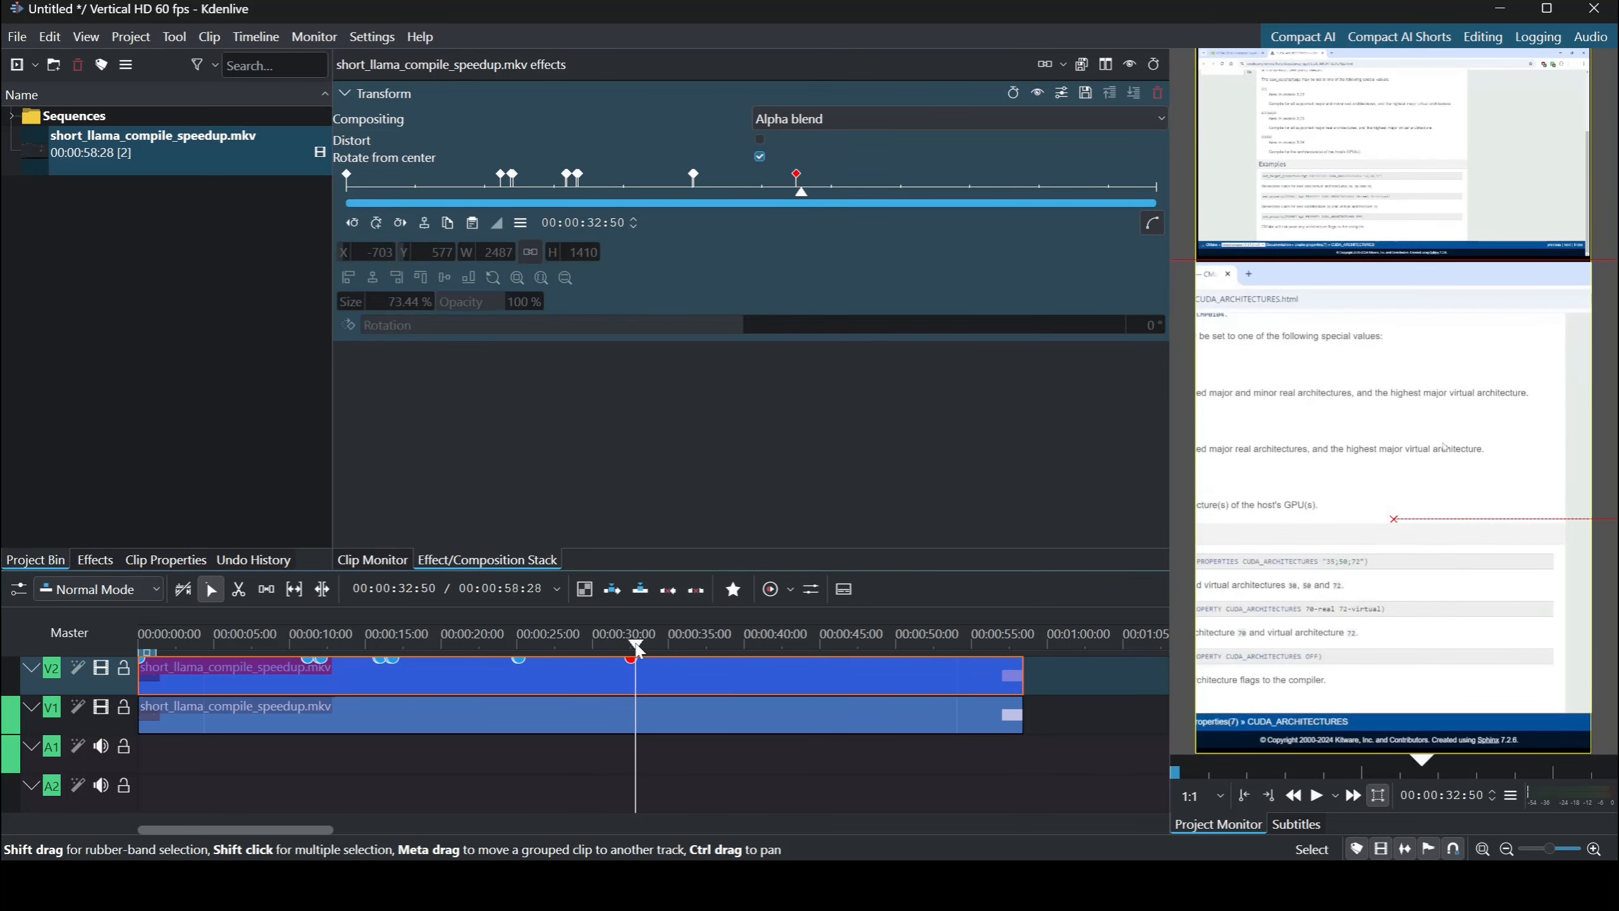
left_click_drag(636, 645, 634, 646)
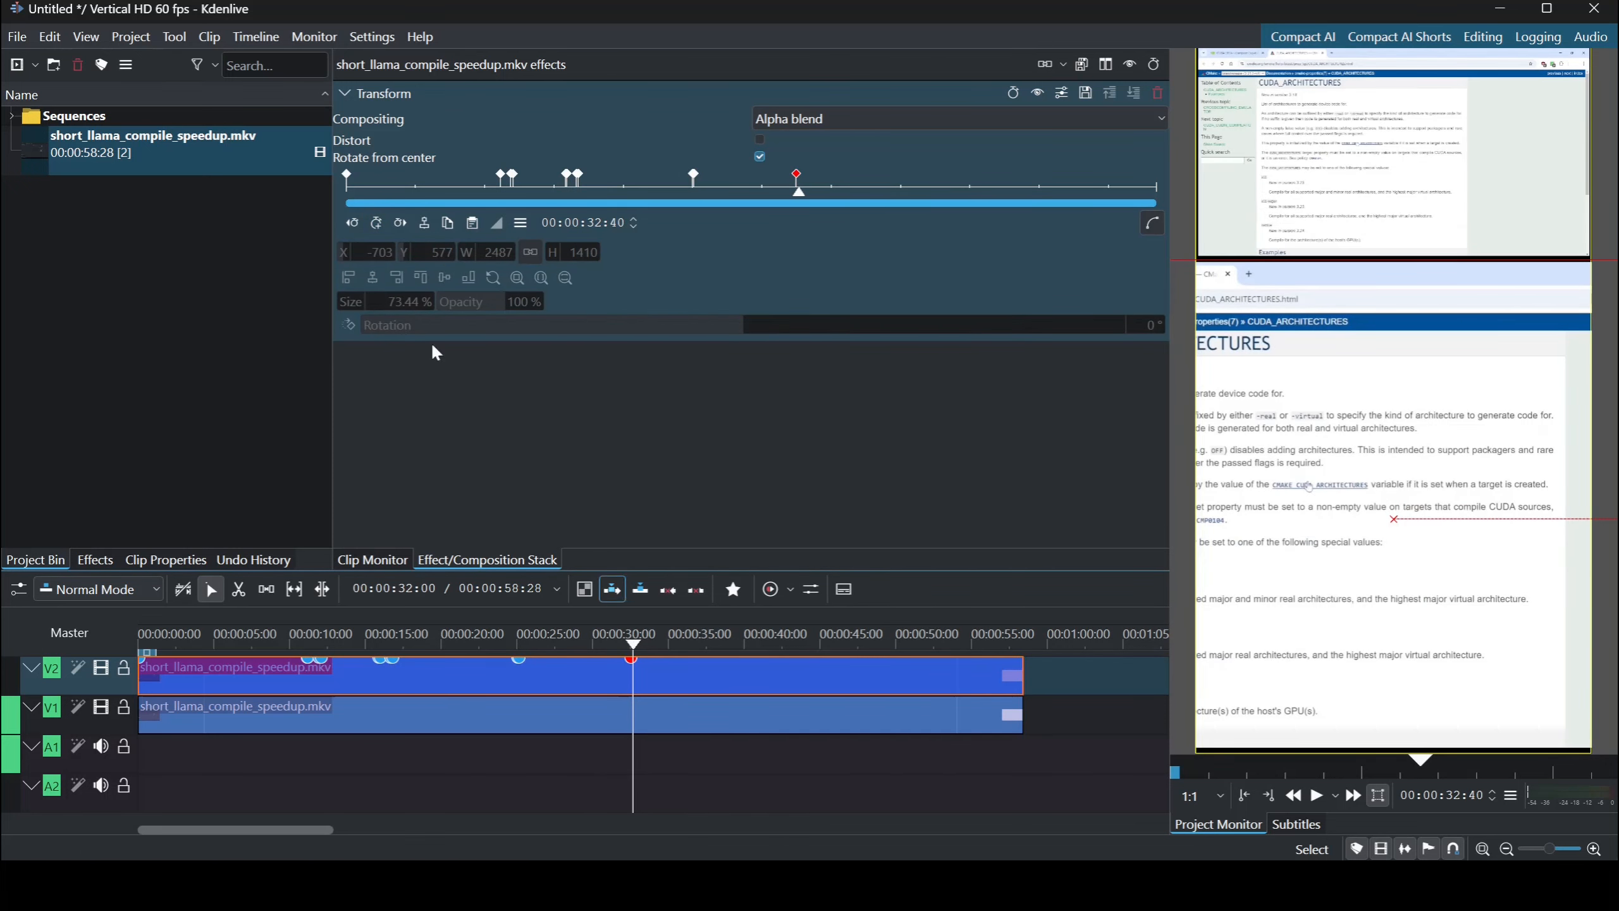
left_click(376, 223)
left_click(347, 277)
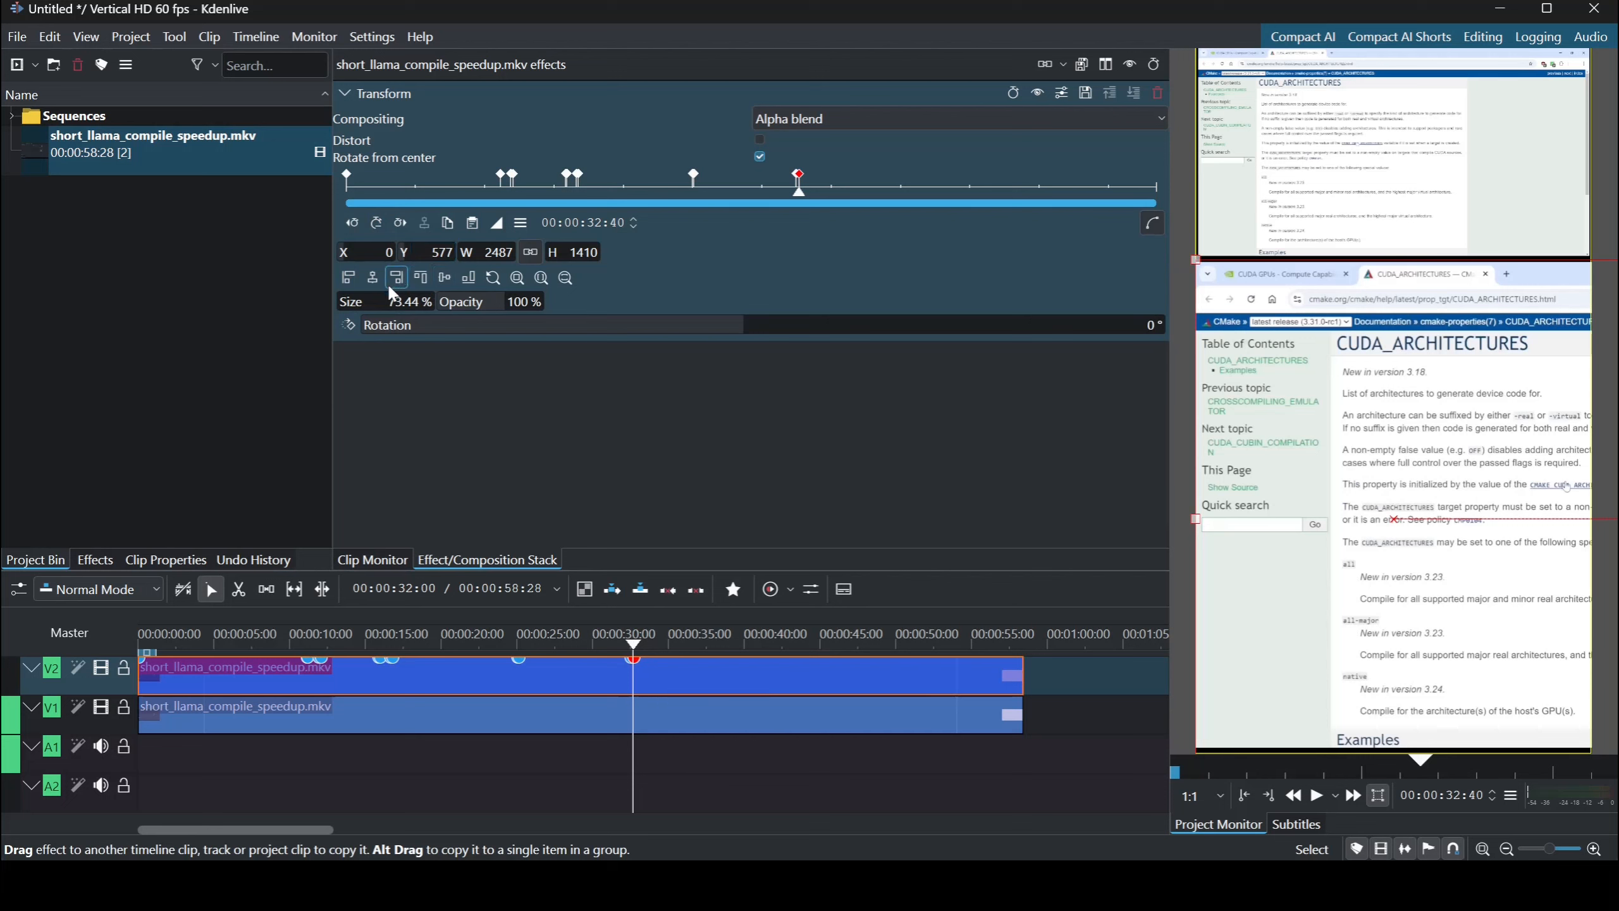
left_click_drag(344, 256, 115, 258)
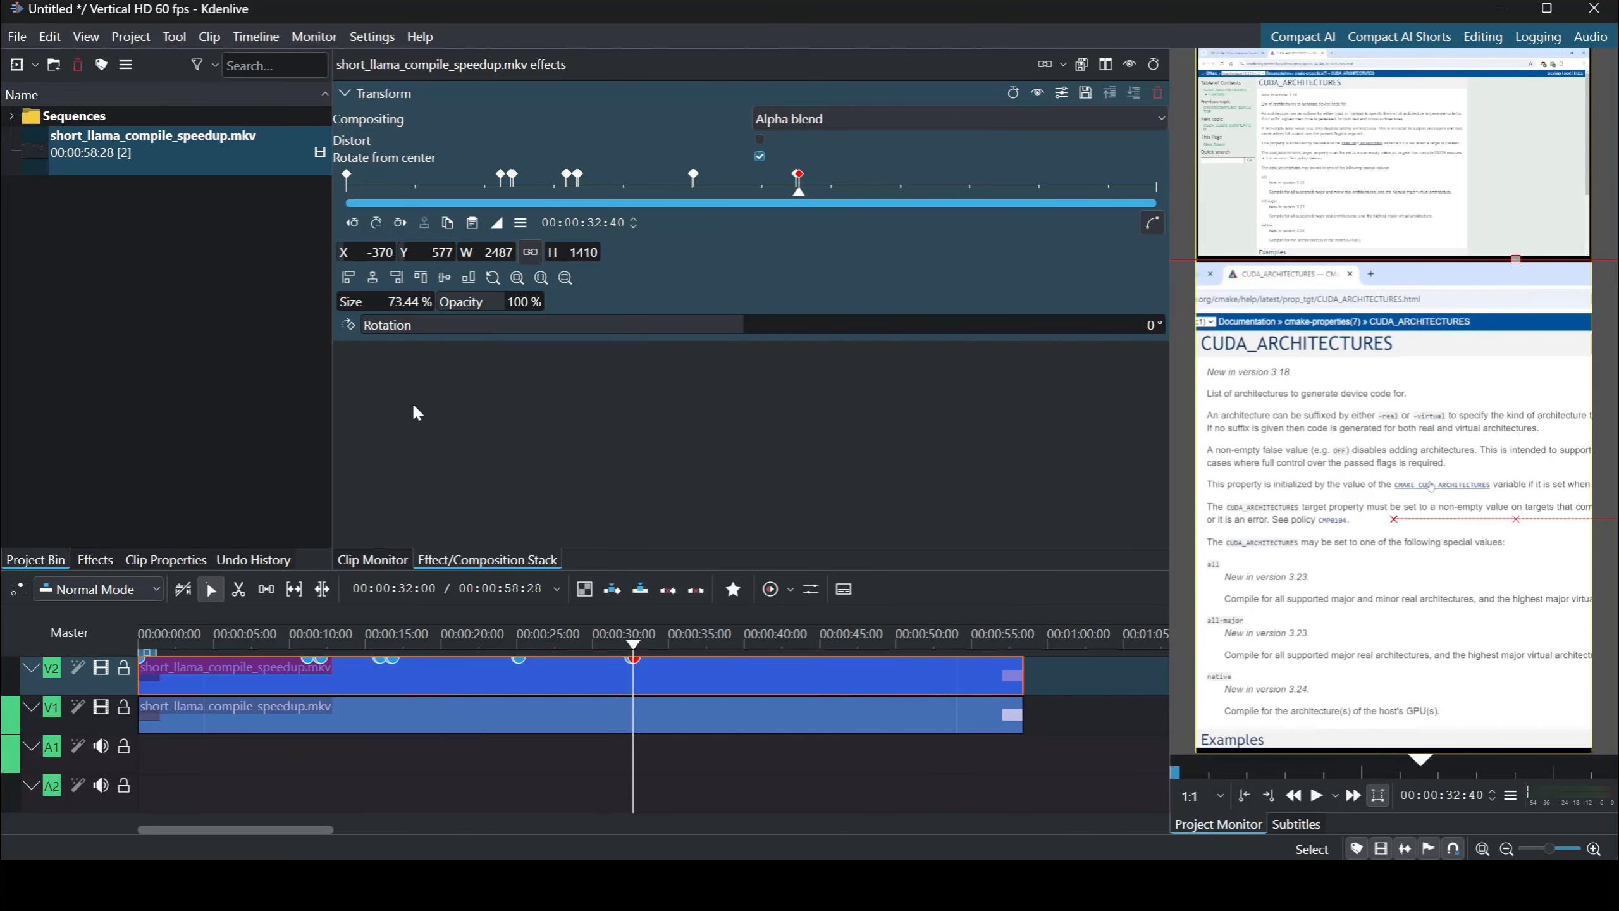
Play back the shift around 00:00:32:40 and review the footage up to the GeForce compute capability tables.
left_click(614, 642)
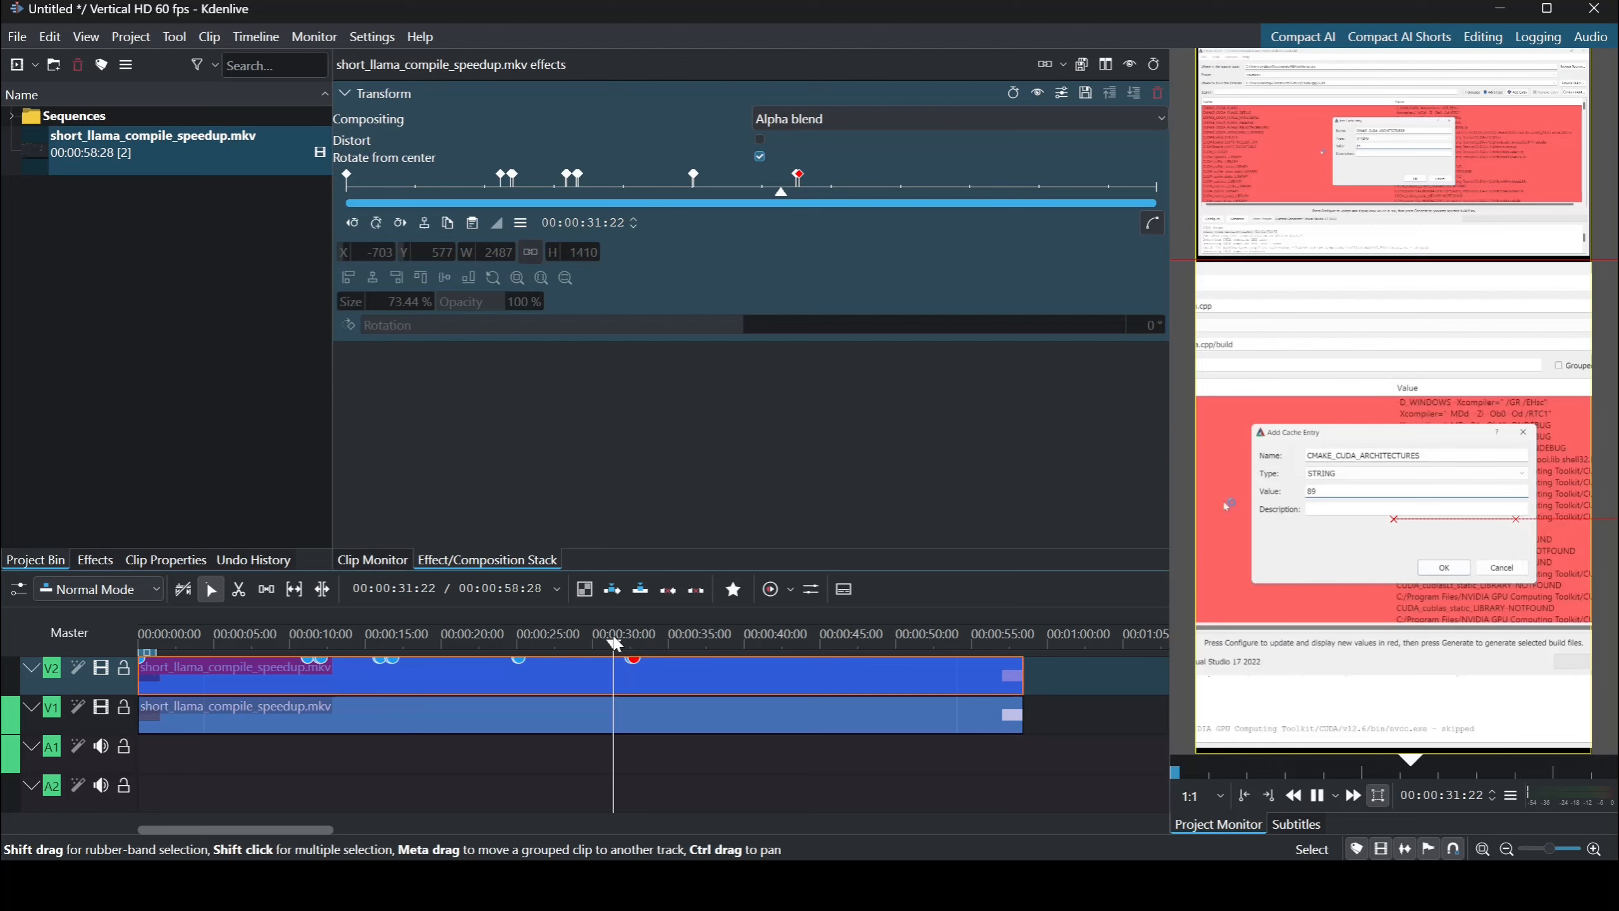
key("space")
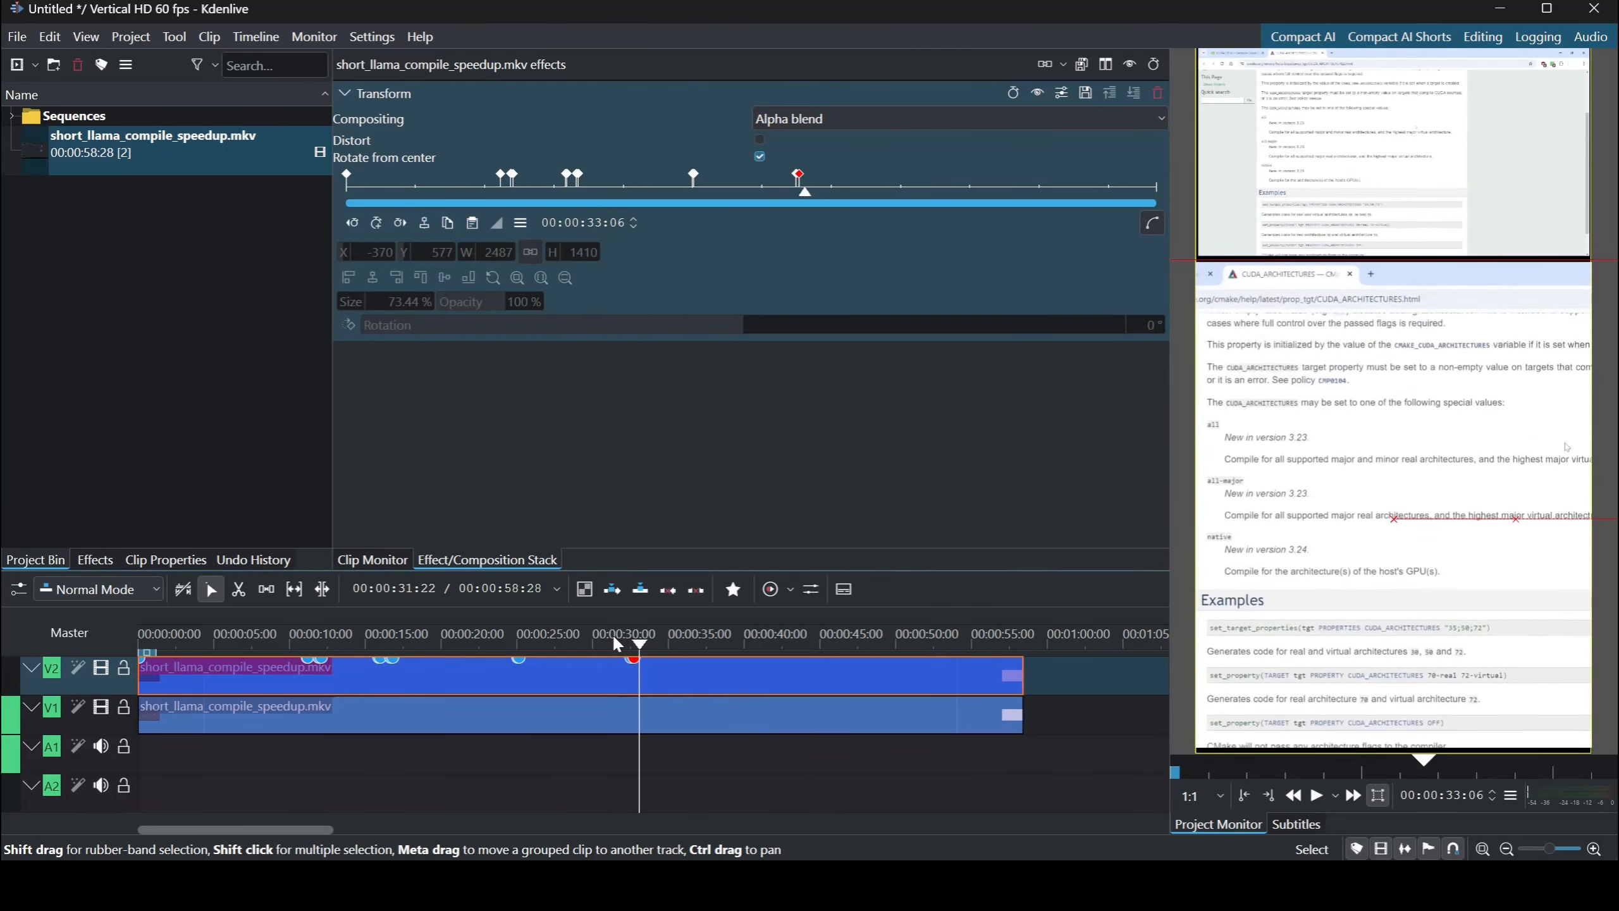
key("space")
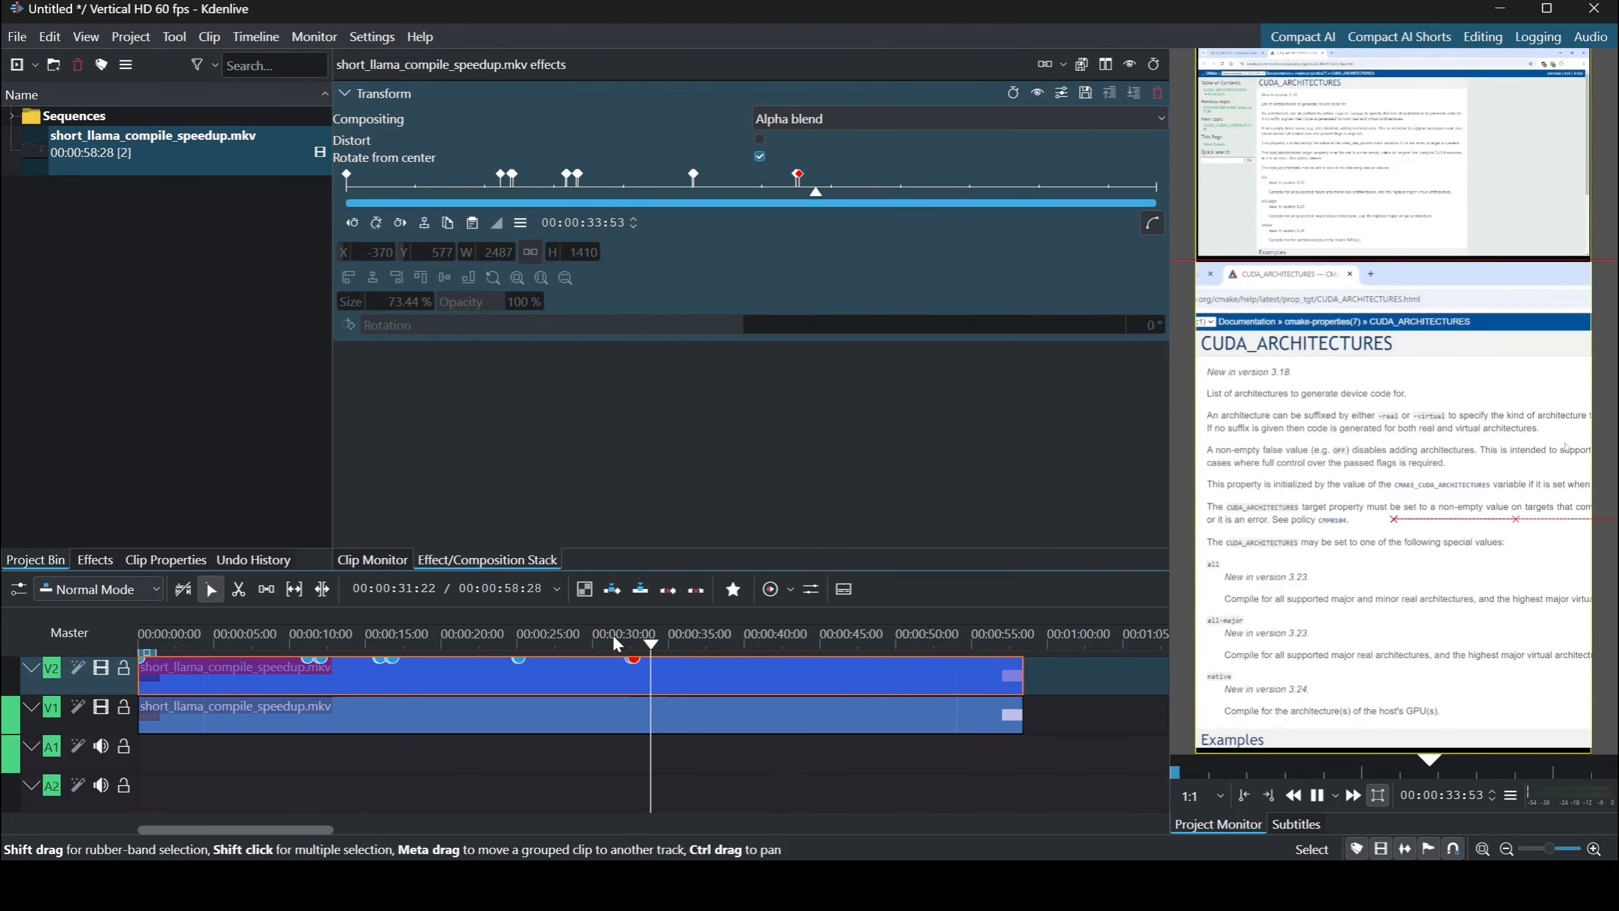
key("space")
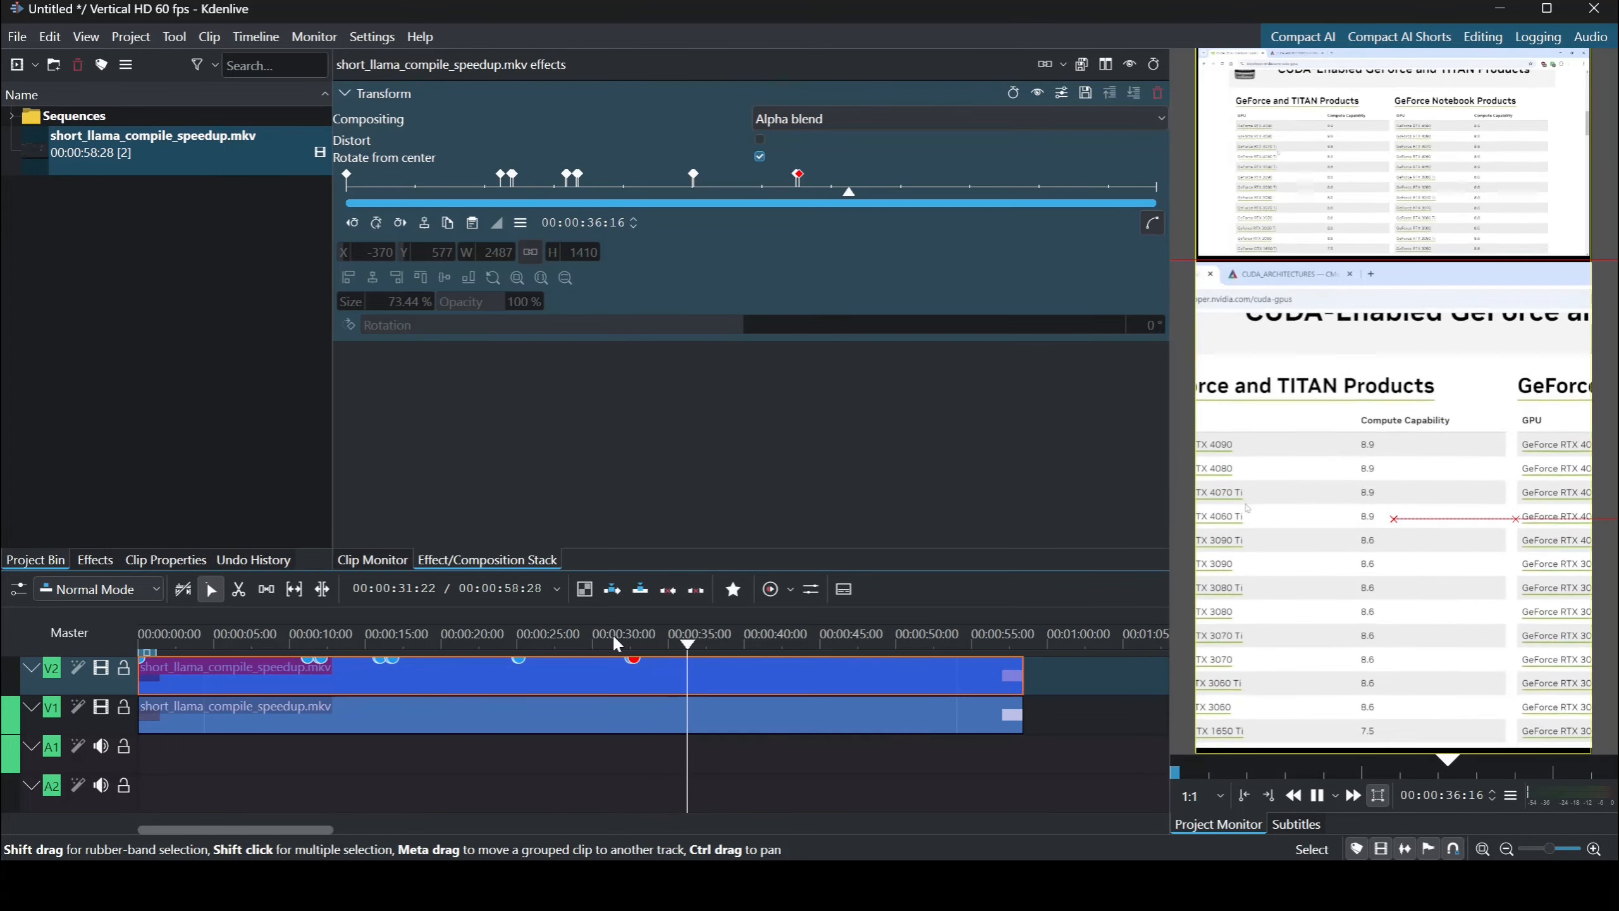
key("space")
Add Transform keyframes at 00:00:35:07 and 00:00:35:40, aligning the V2 clip to the frame's left edge at the second one.
mouse_move(688, 653)
left_mouse_down()
mouse_move(652, 652)
mouse_move(670, 652)
left_mouse_up()
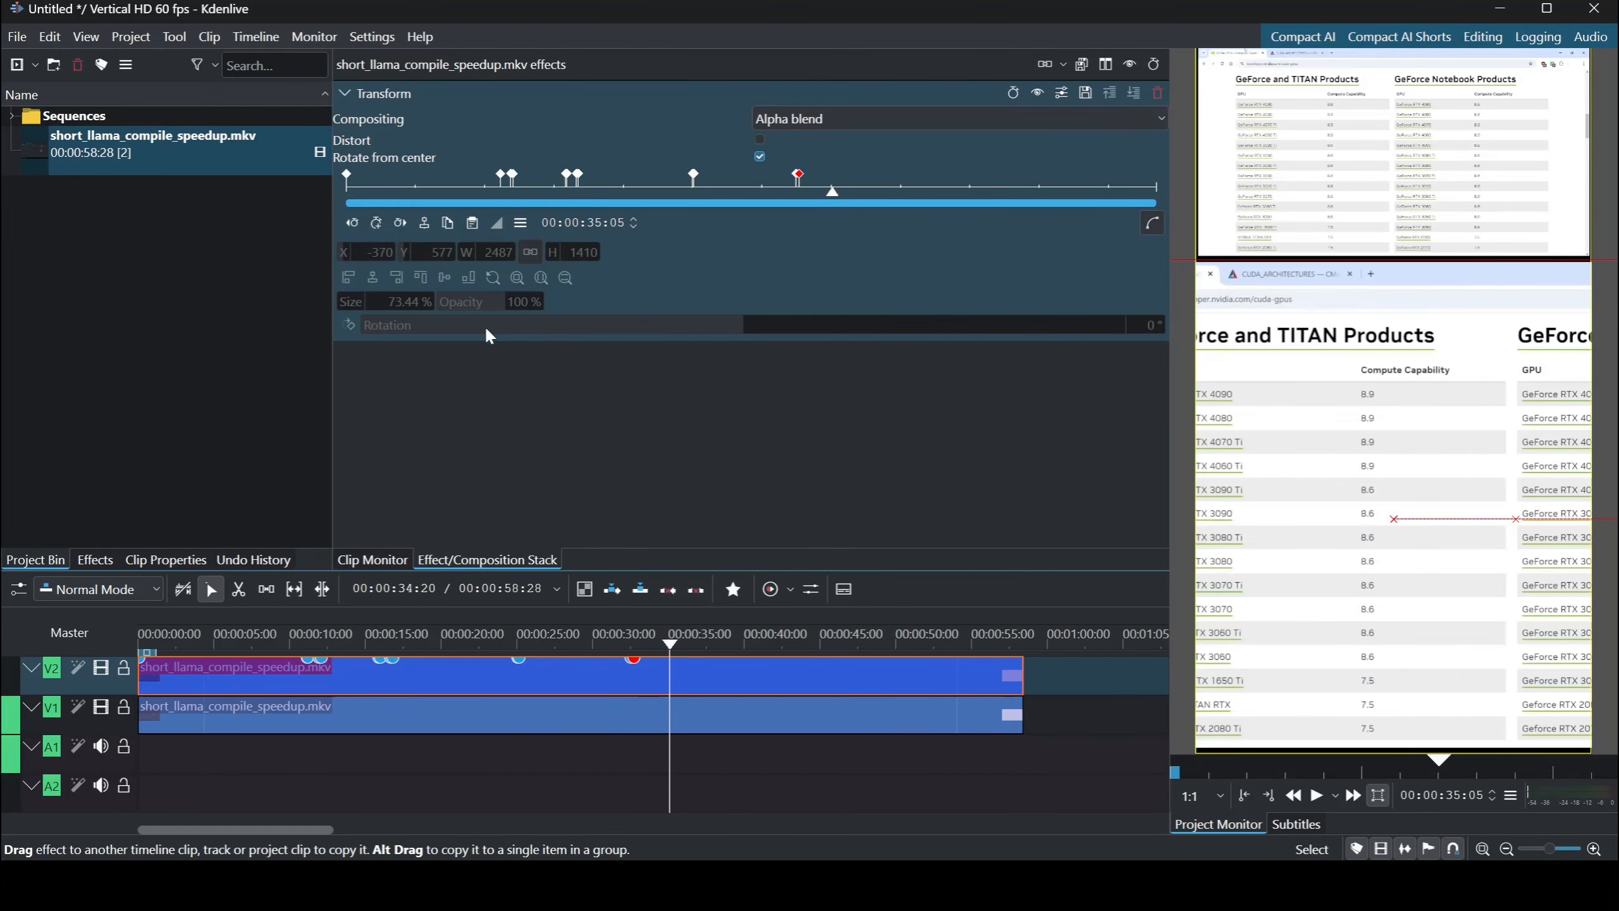
left_click(385, 203)
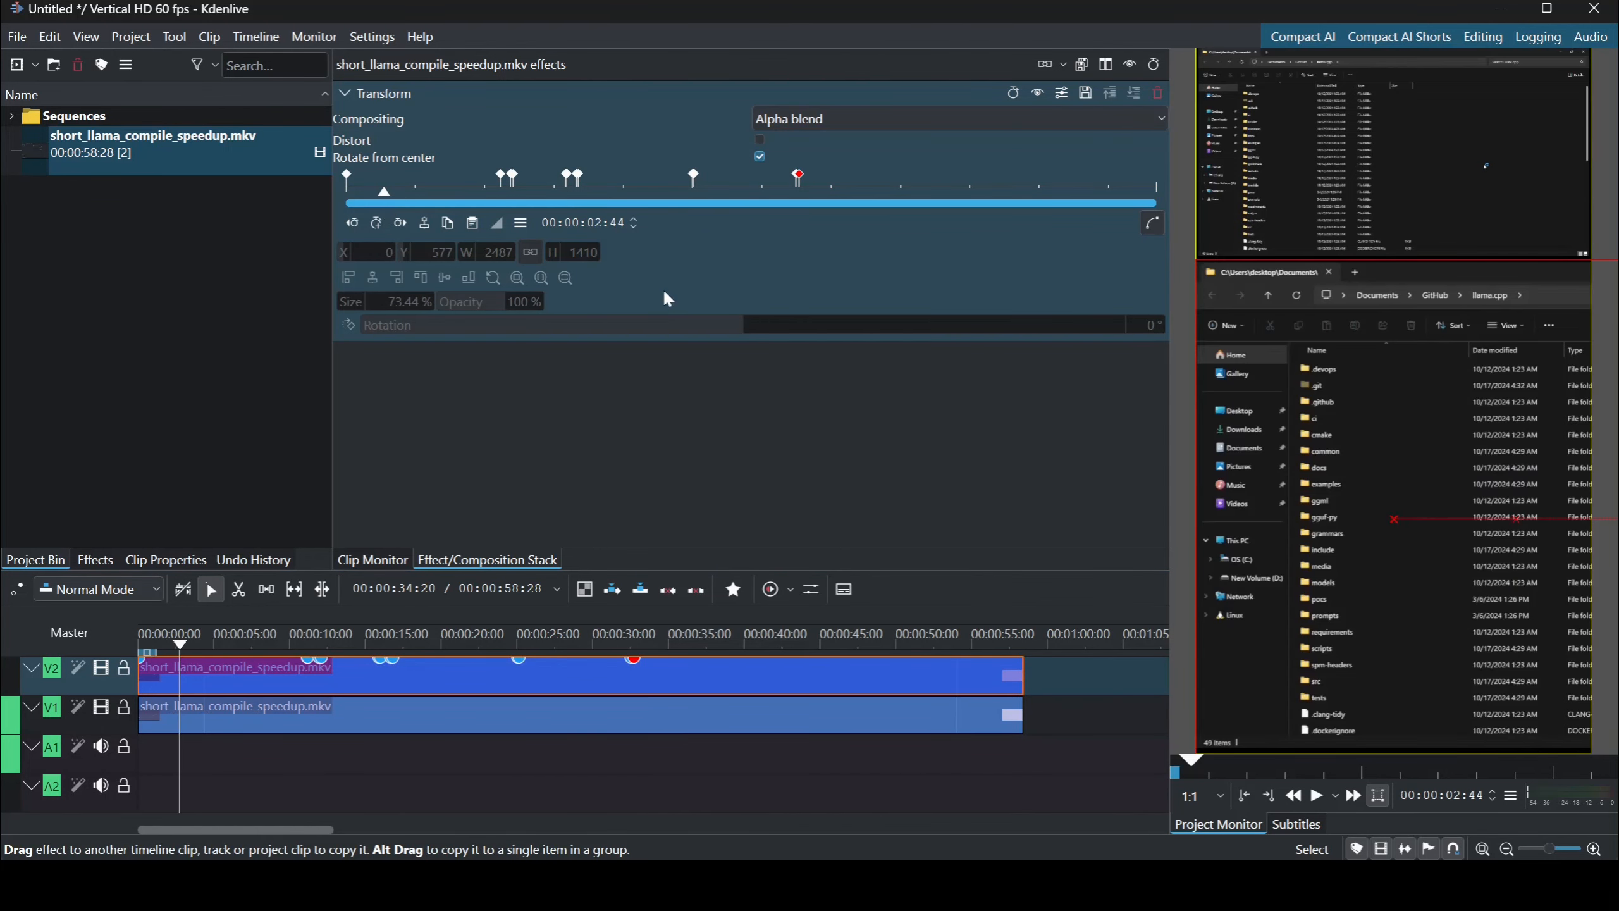
left_click(668, 639)
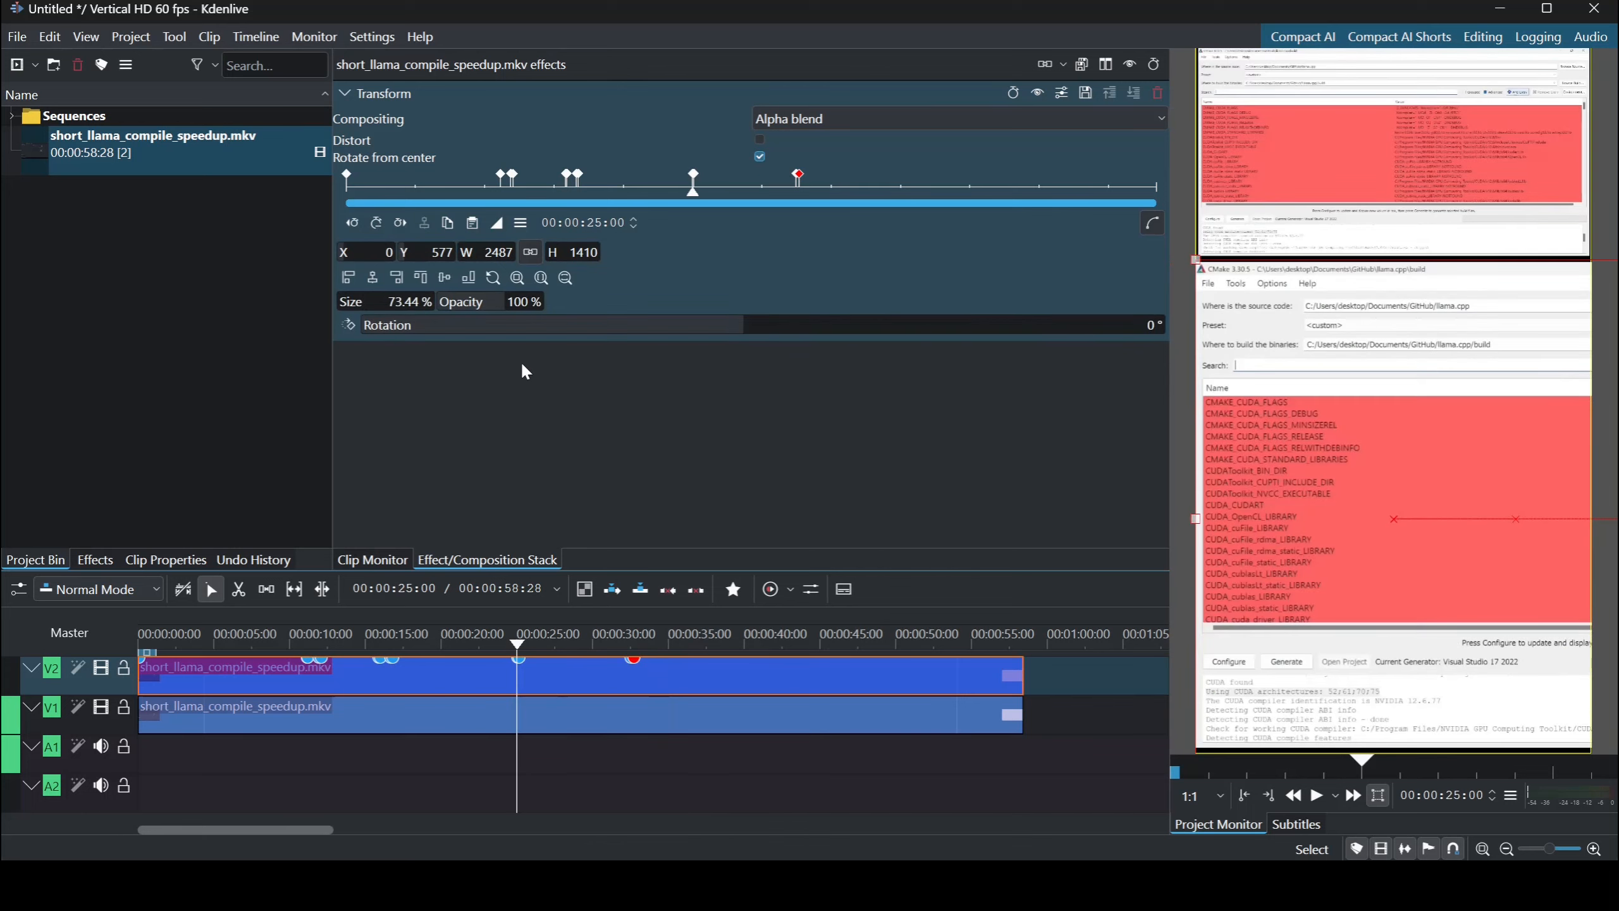
left_click(663, 646)
left_click(669, 648)
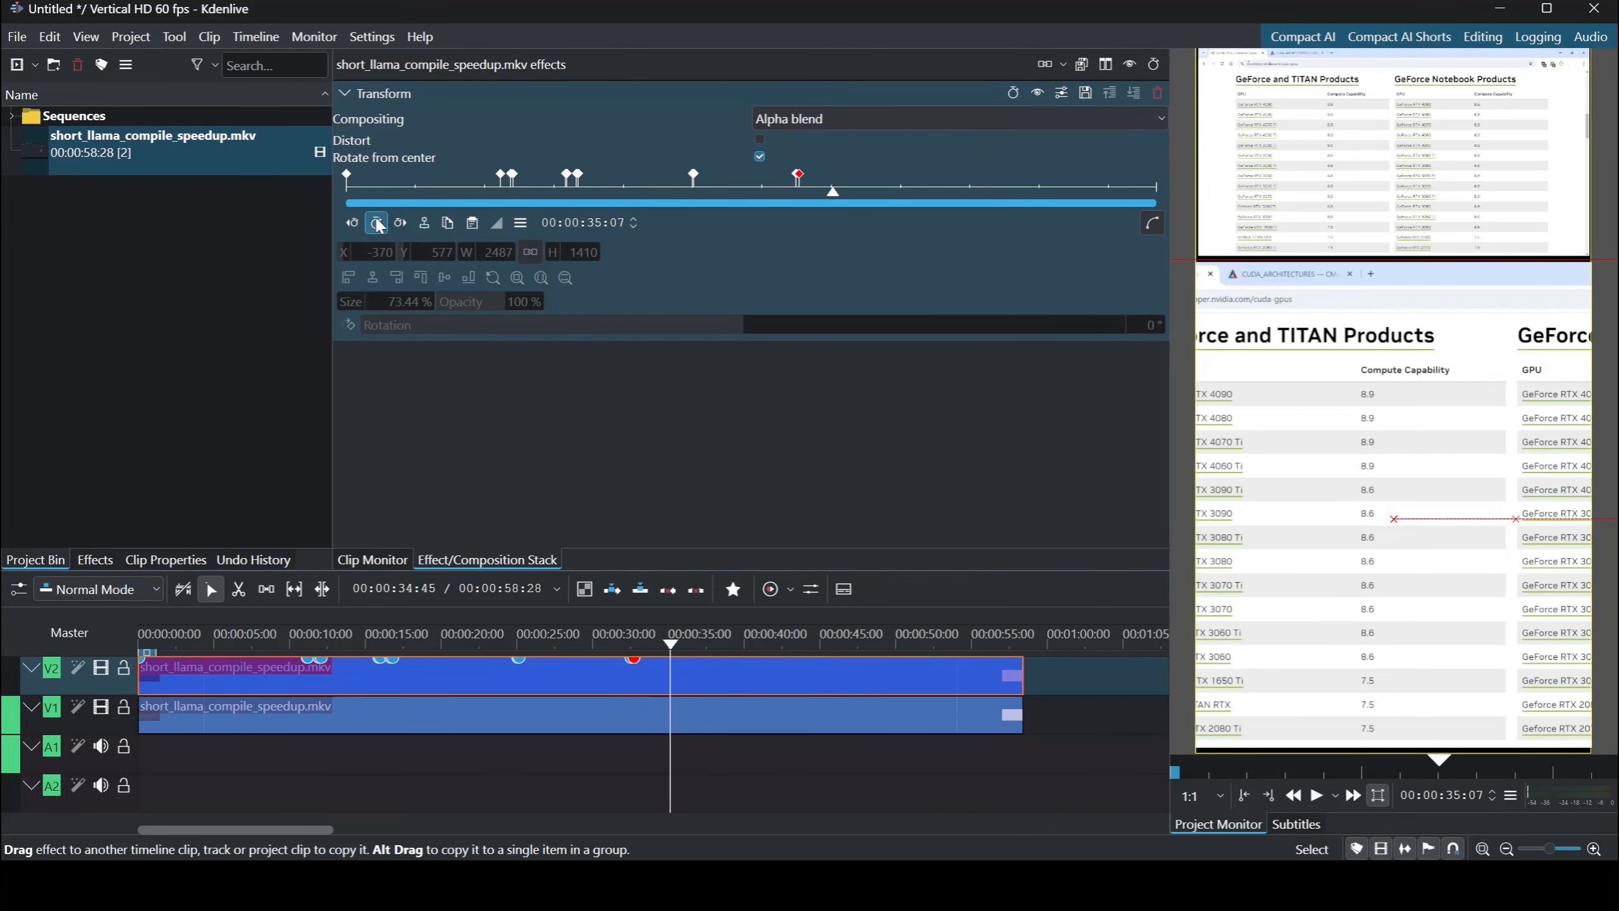
left_click(378, 221)
left_click_drag(671, 647, 680, 652)
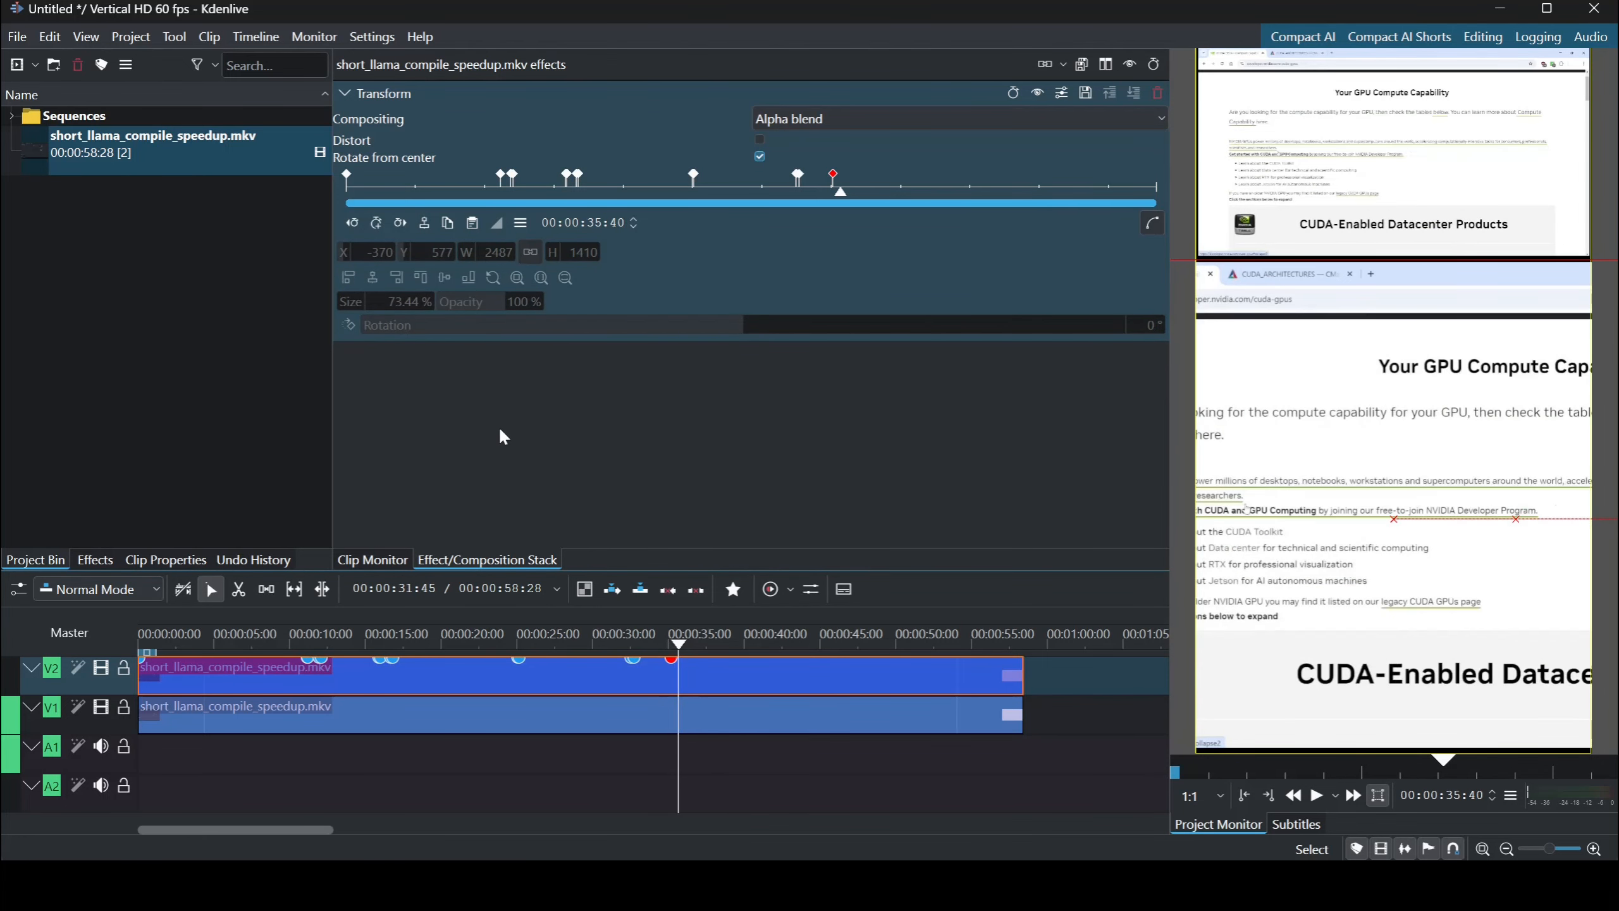
left_click(376, 222)
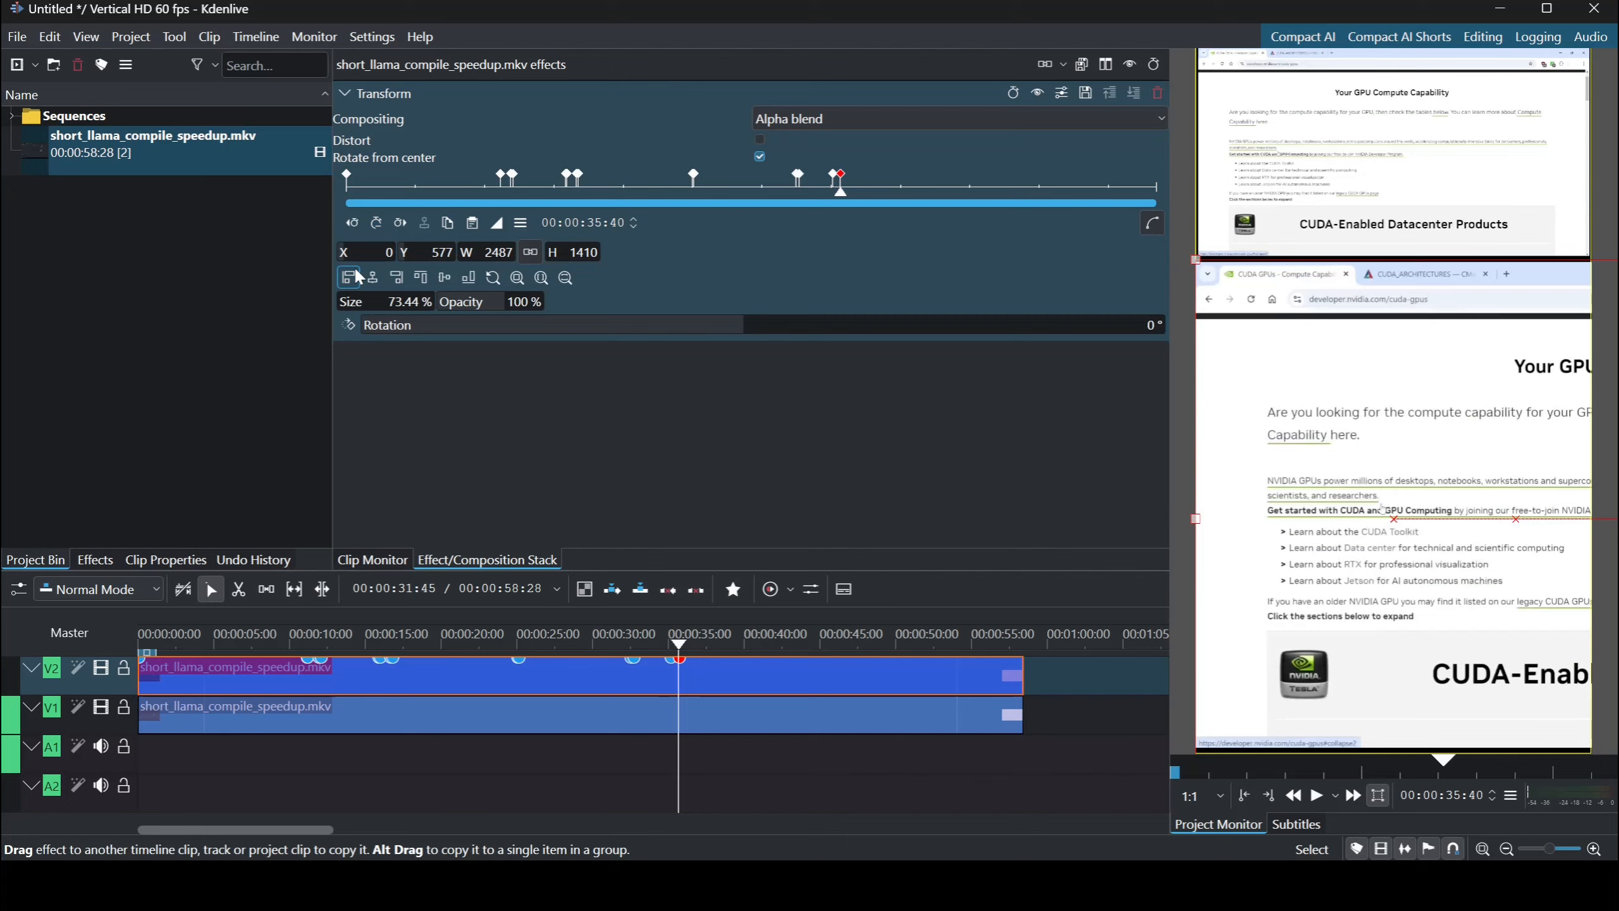
Play back the move around 00:00:35:40 and review the footage up to the Add Cache Entry dialog.
left_click(664, 647)
key("space")
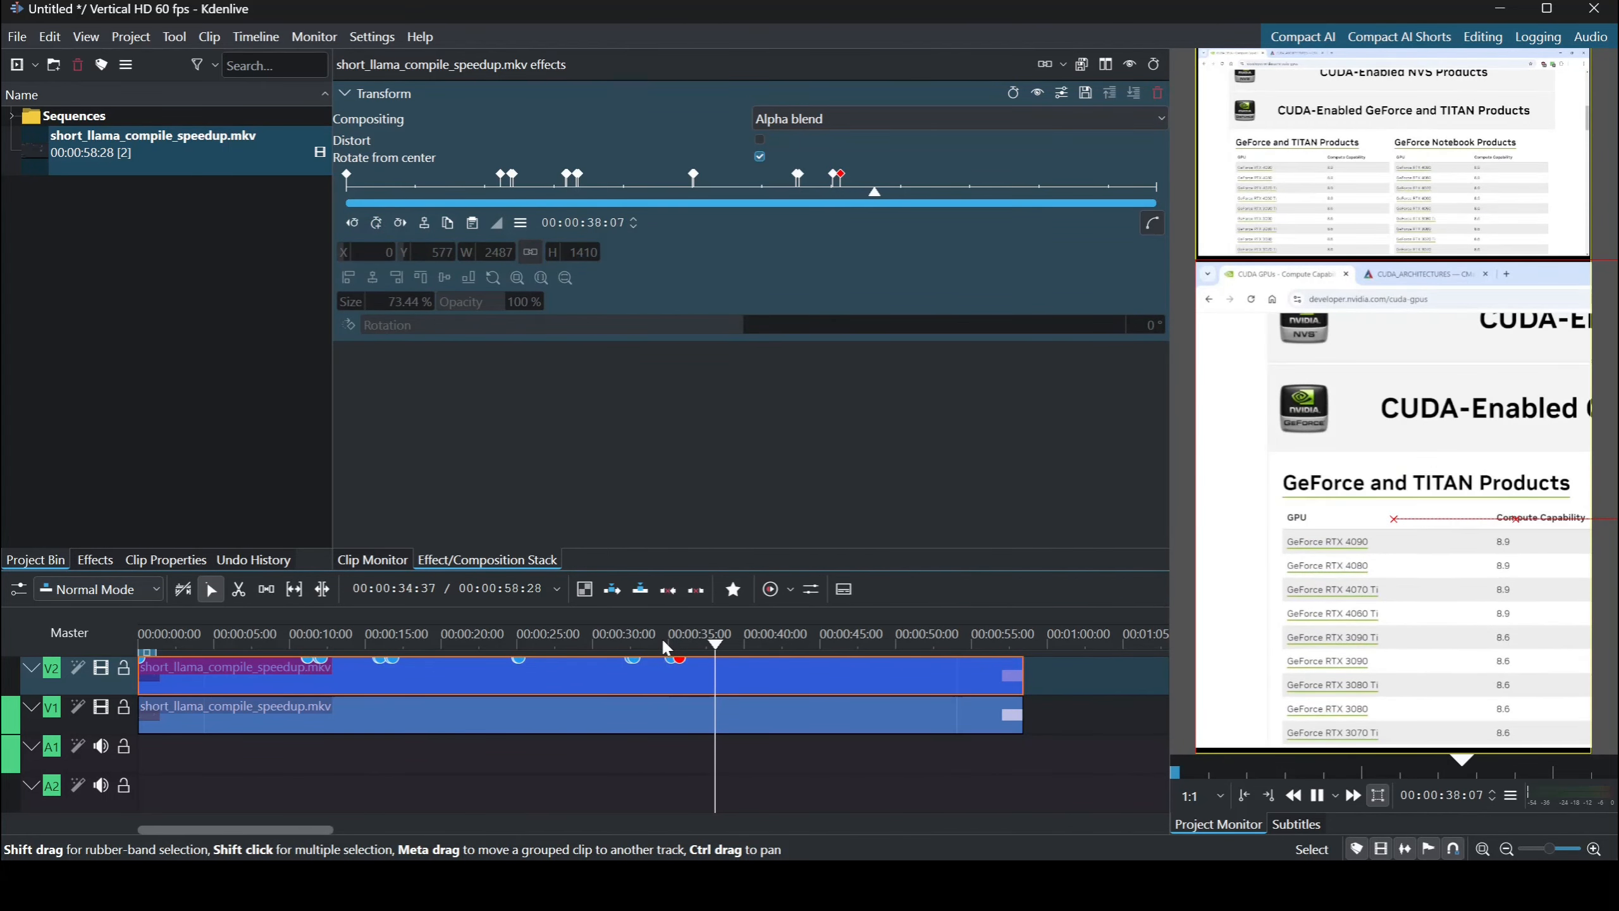
key("space")
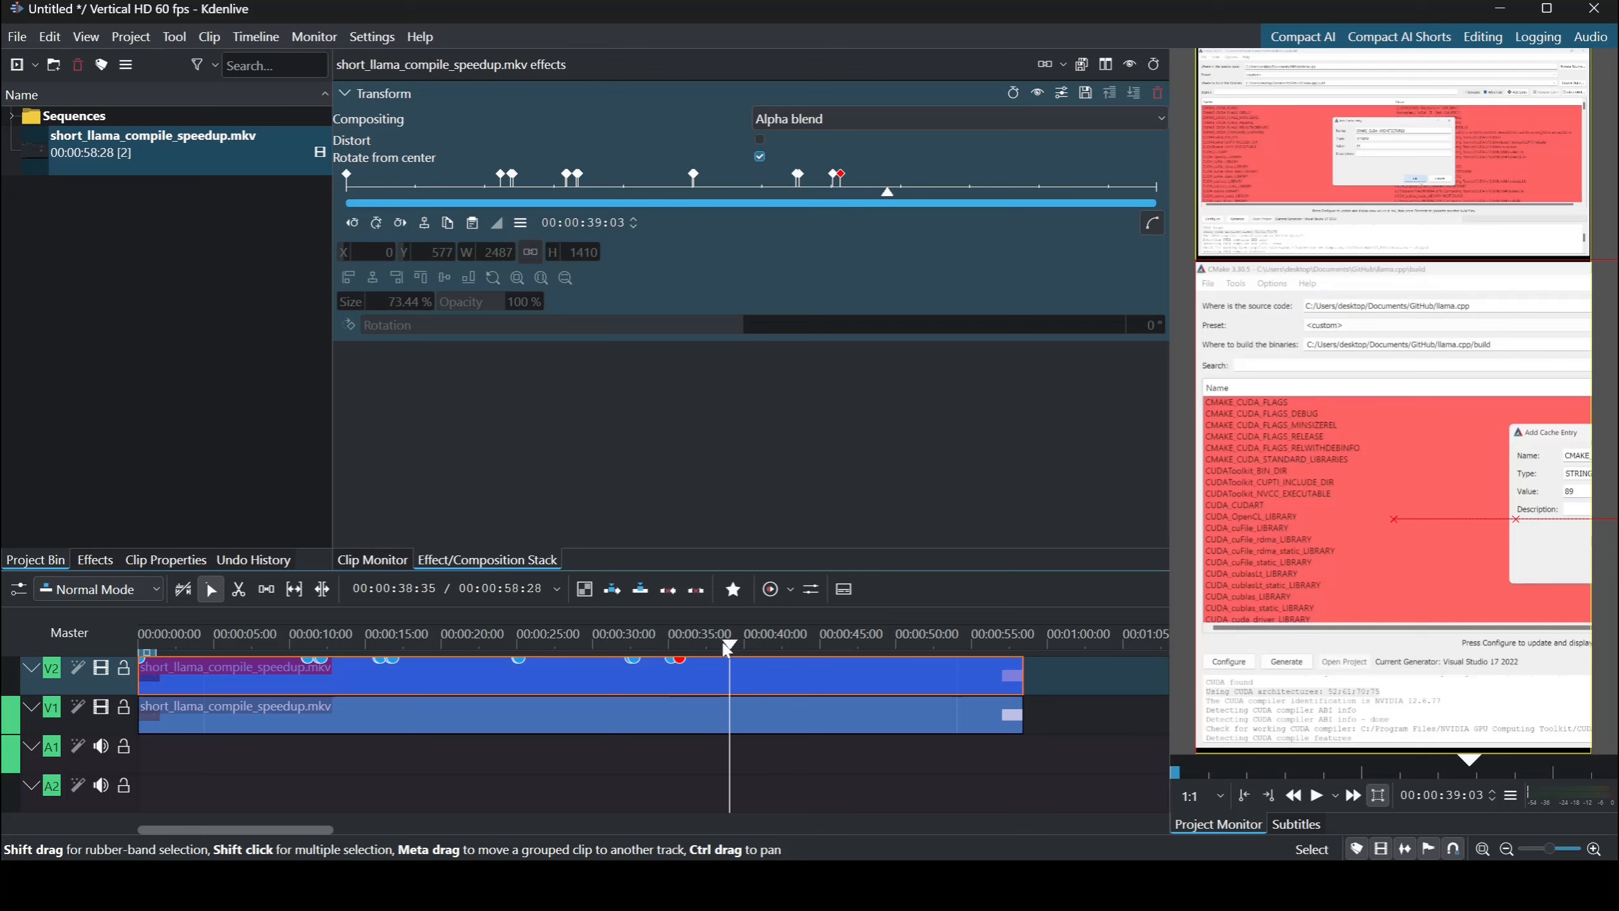
Add Transform keyframes at 00:00:38:32 and 00:00:38:40, centring the V2 clip horizontally at the second one.
left_click(723, 644)
left_click_drag(721, 643, 723, 643)
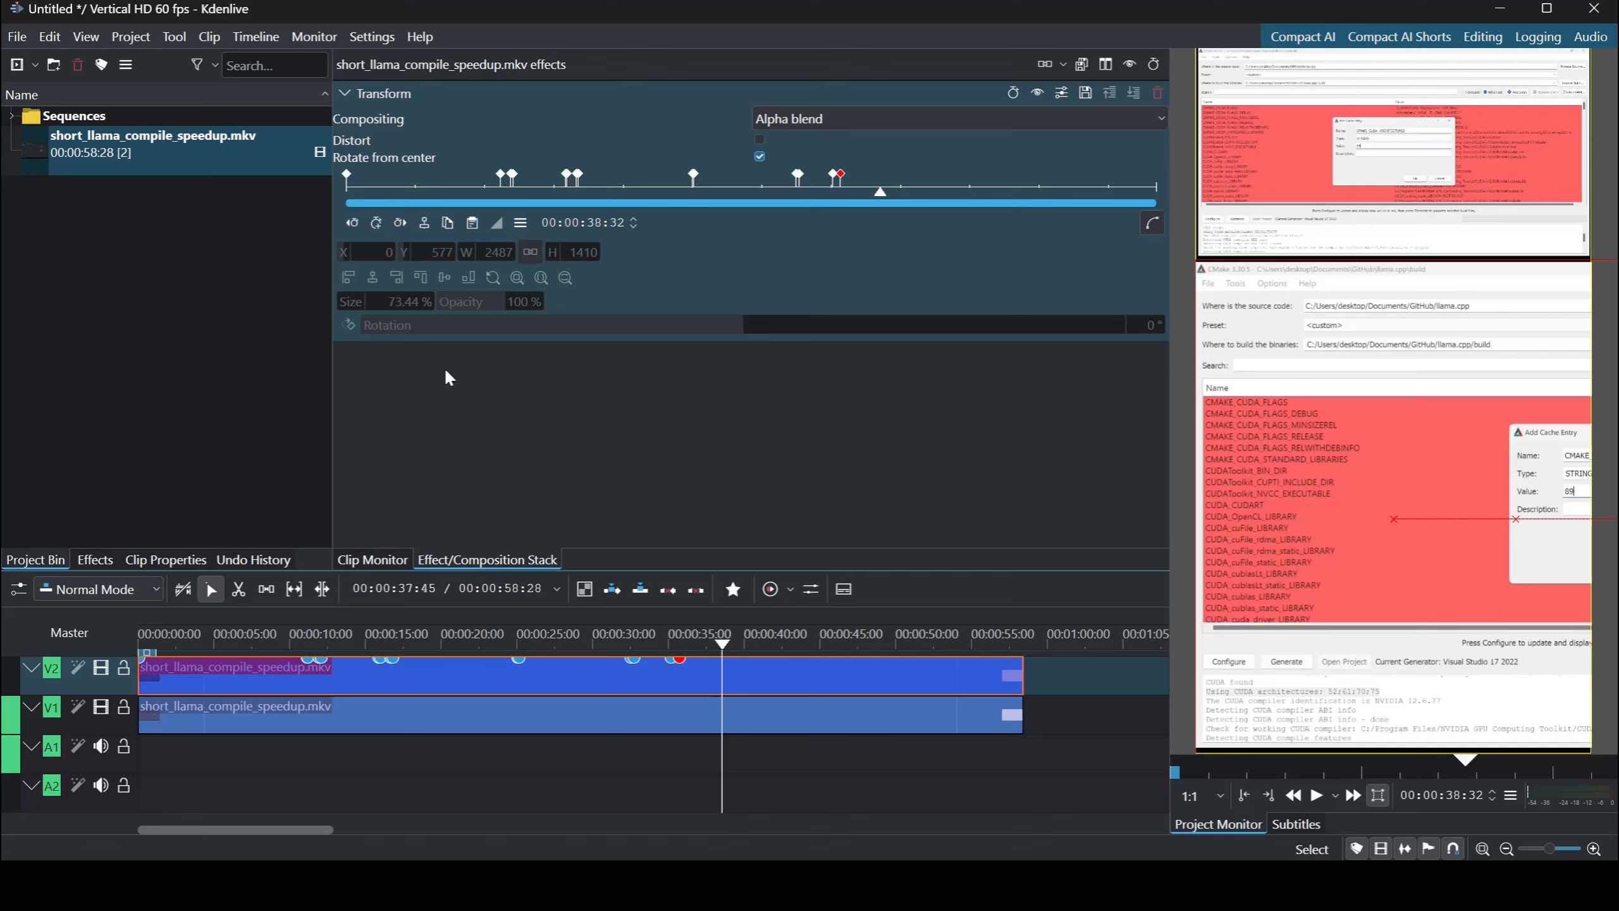
left_click(376, 222)
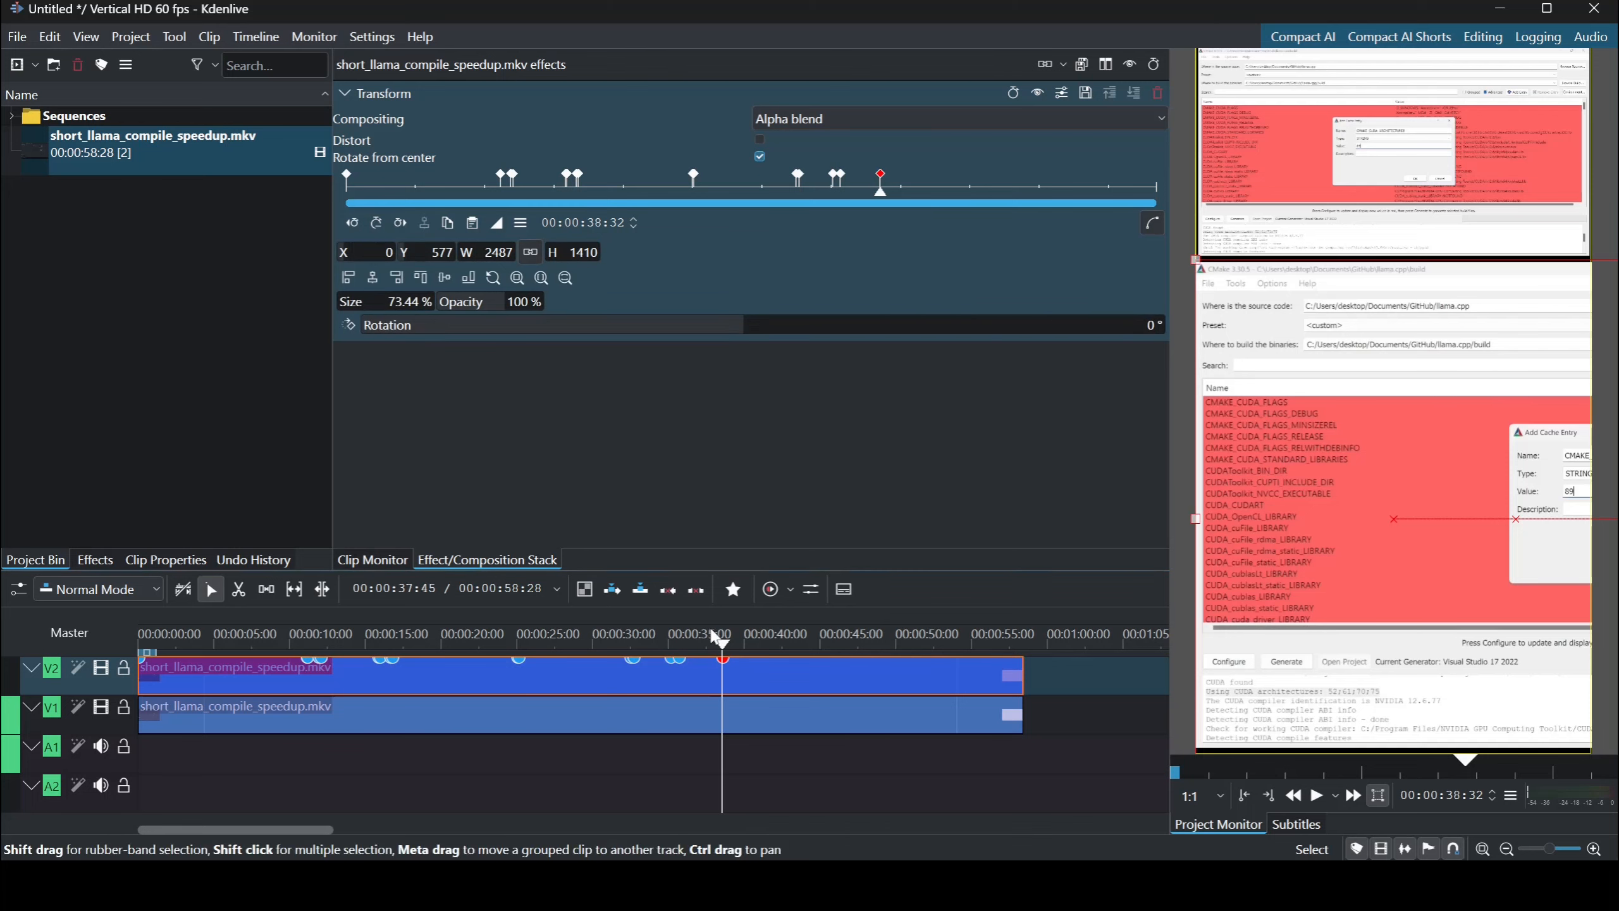
left_click(722, 640)
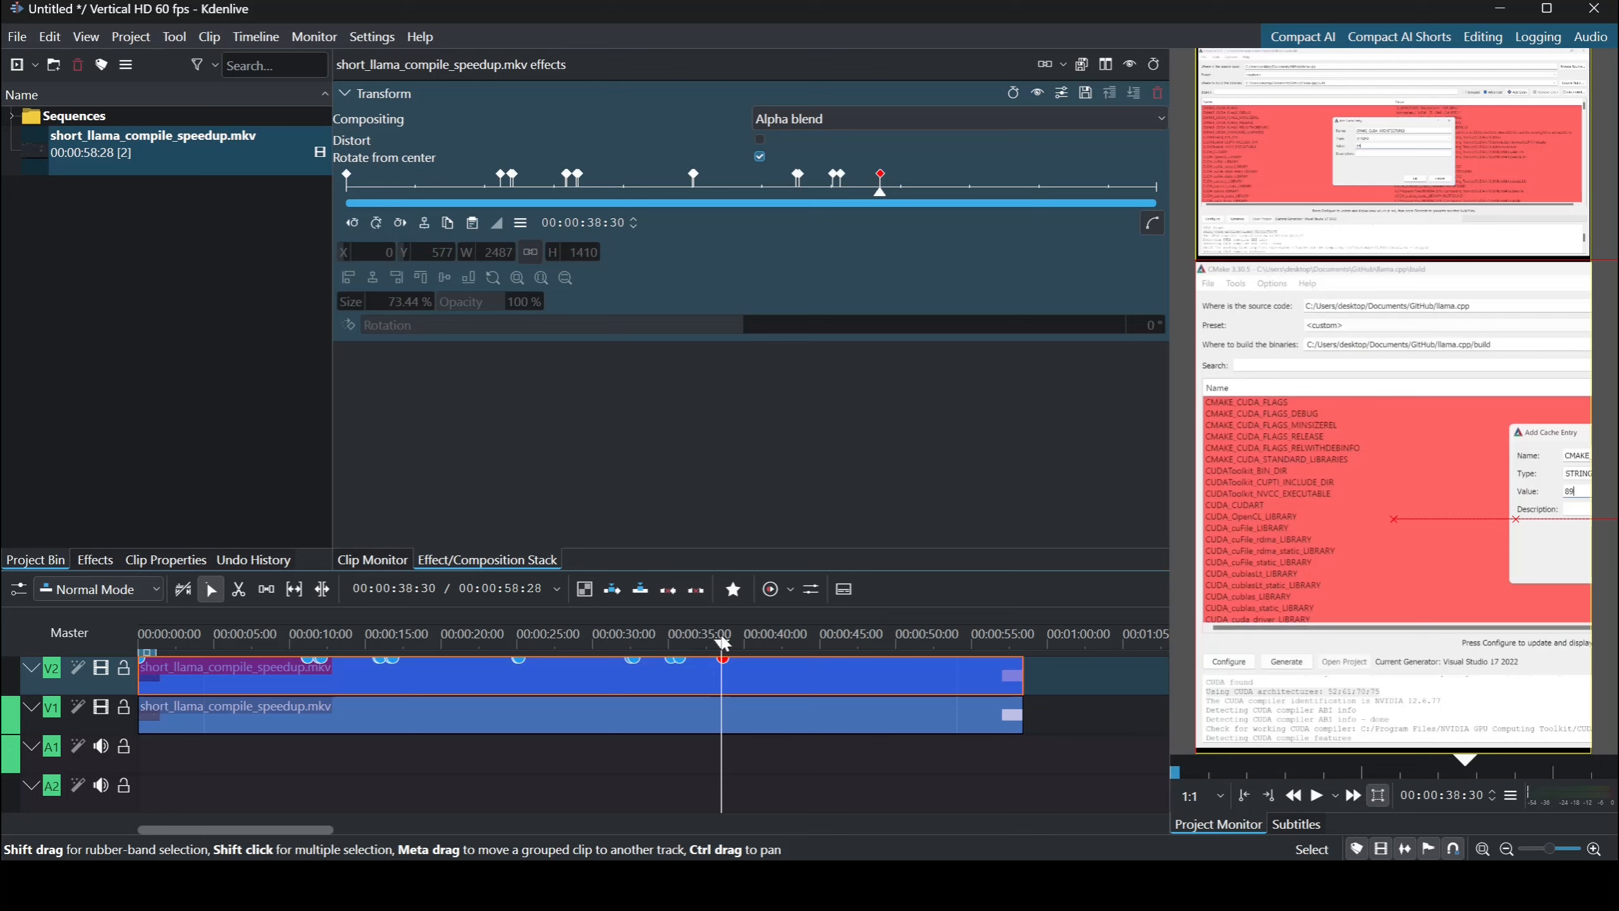
left_click_drag(723, 641, 726, 646)
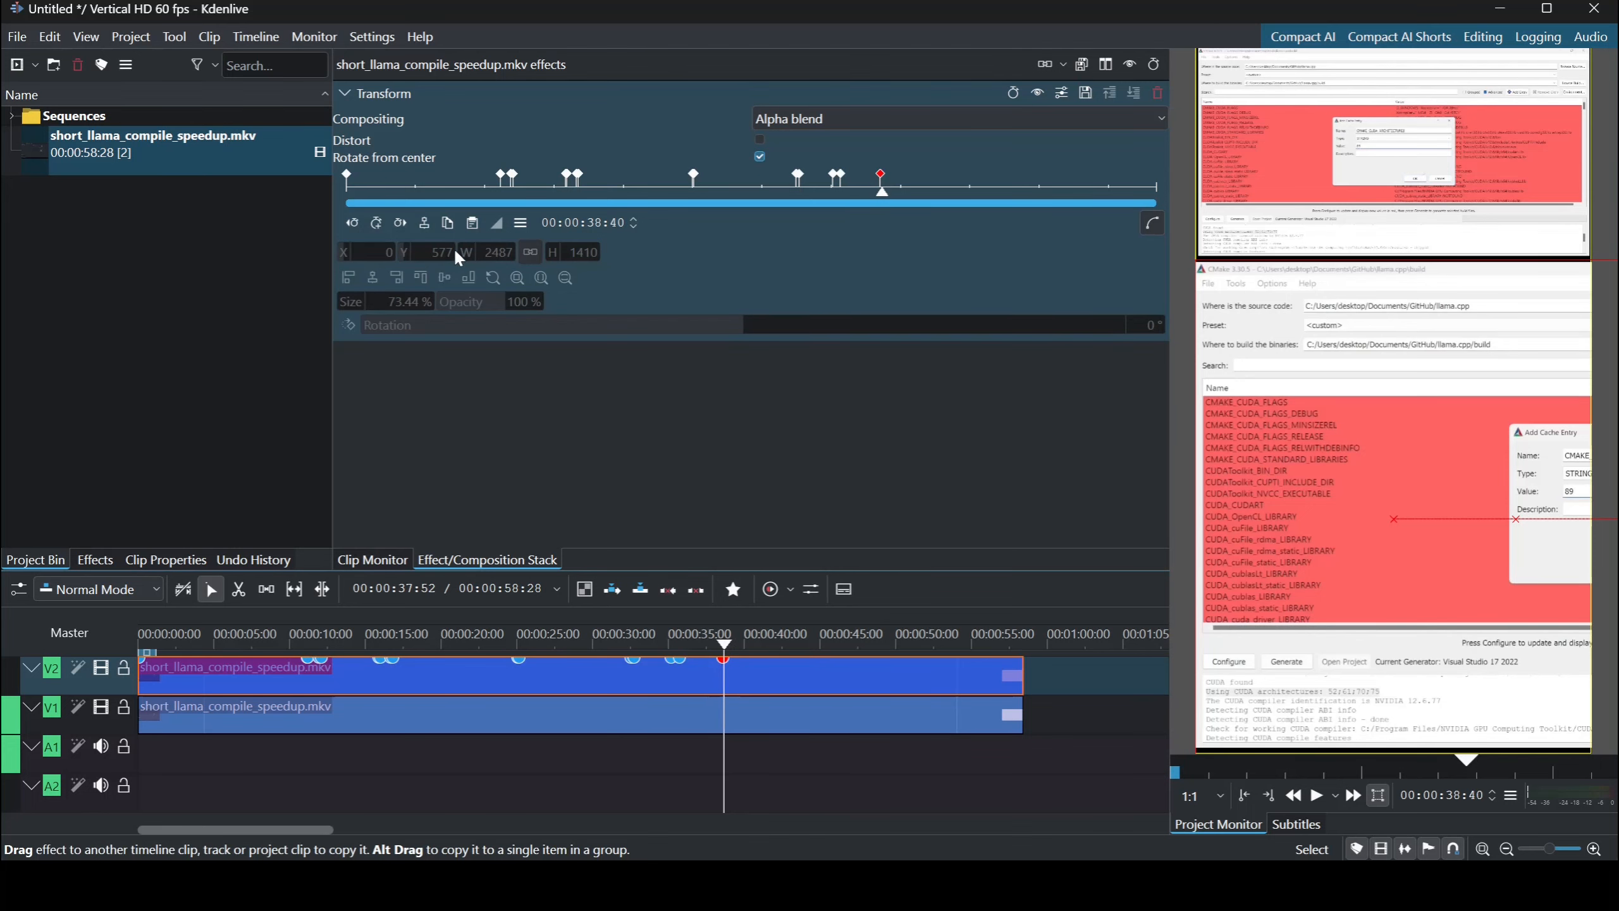
left_click(379, 226)
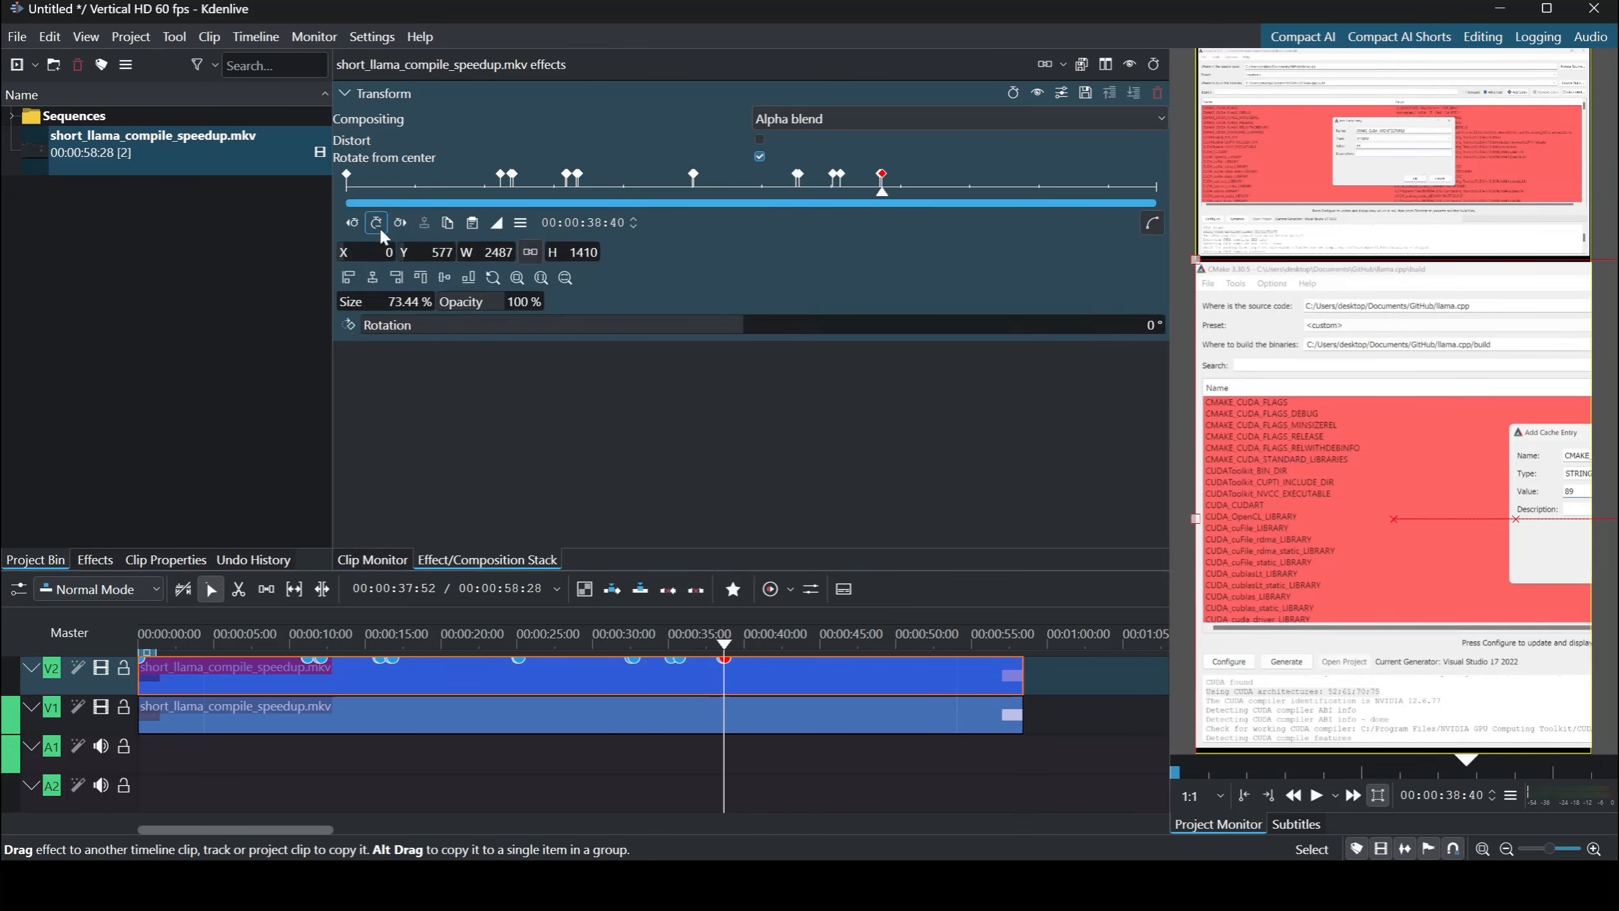
left_click(373, 277)
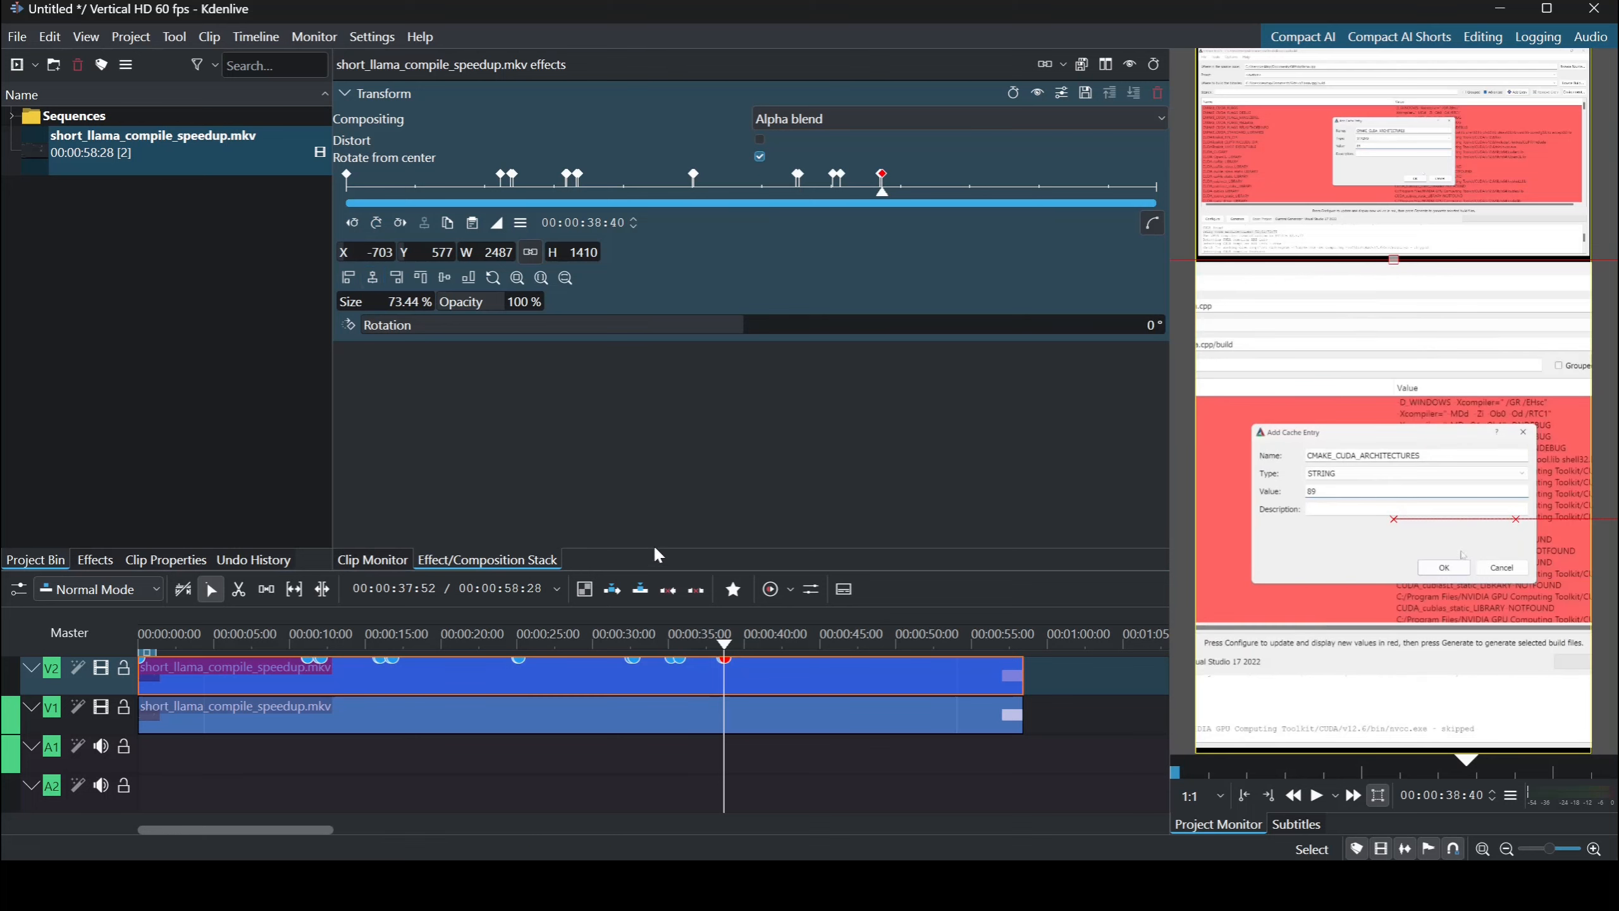
Review the closing of the Add Cache Entry dialog and add Transform keyframes at 00:00:39:55 and 00:00:40:05, left-aligning the V2 clip at the second one.
key("space")
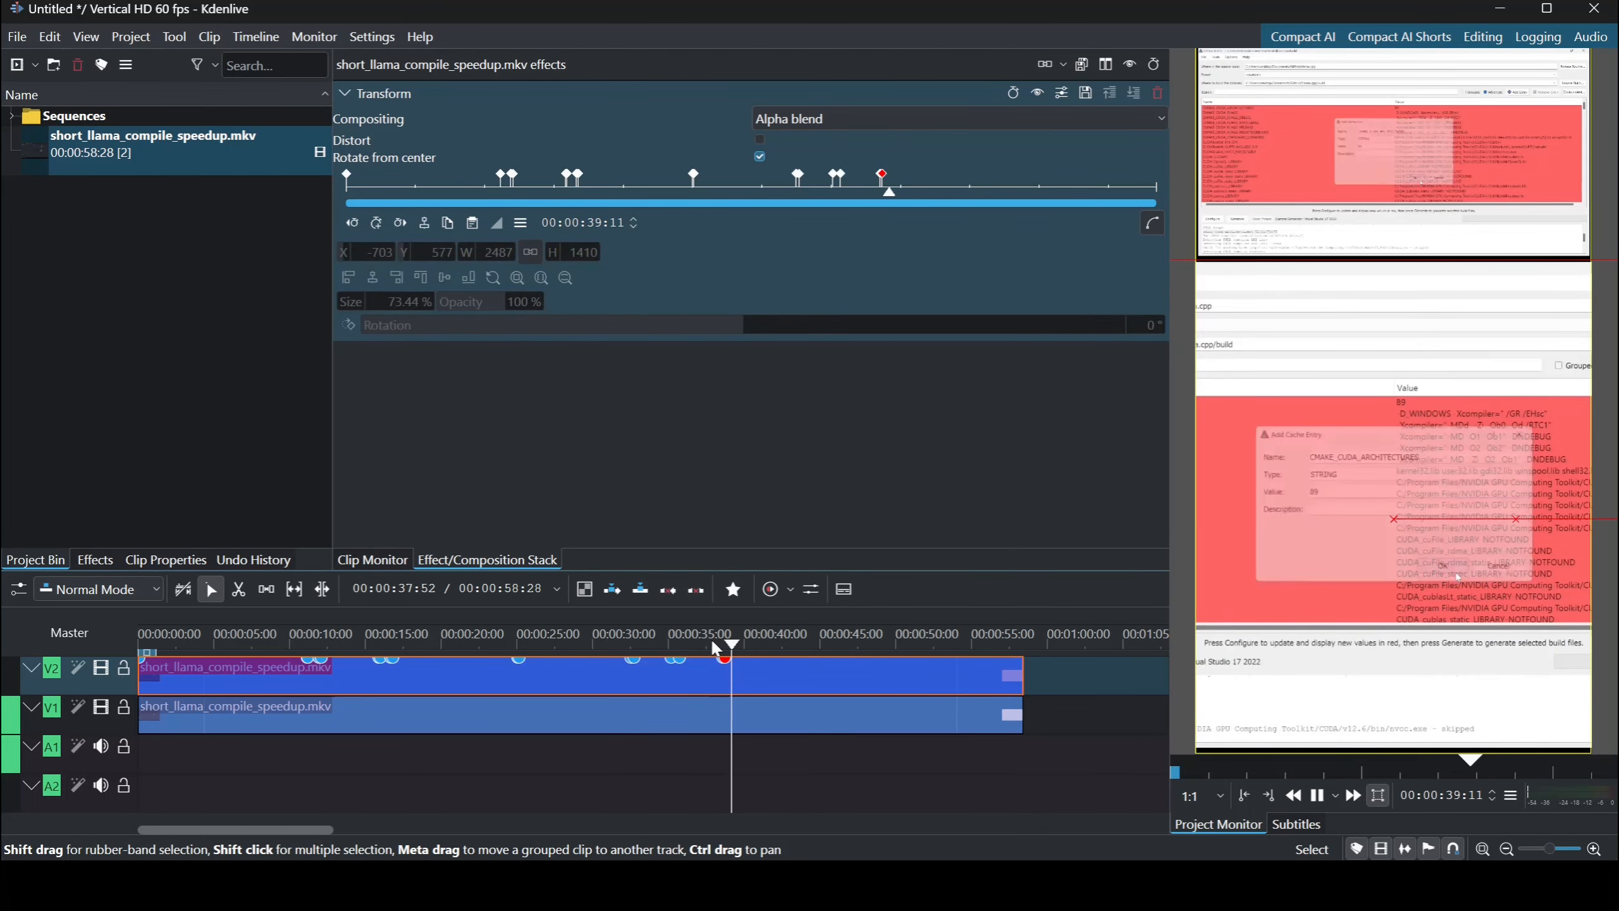
key("space")
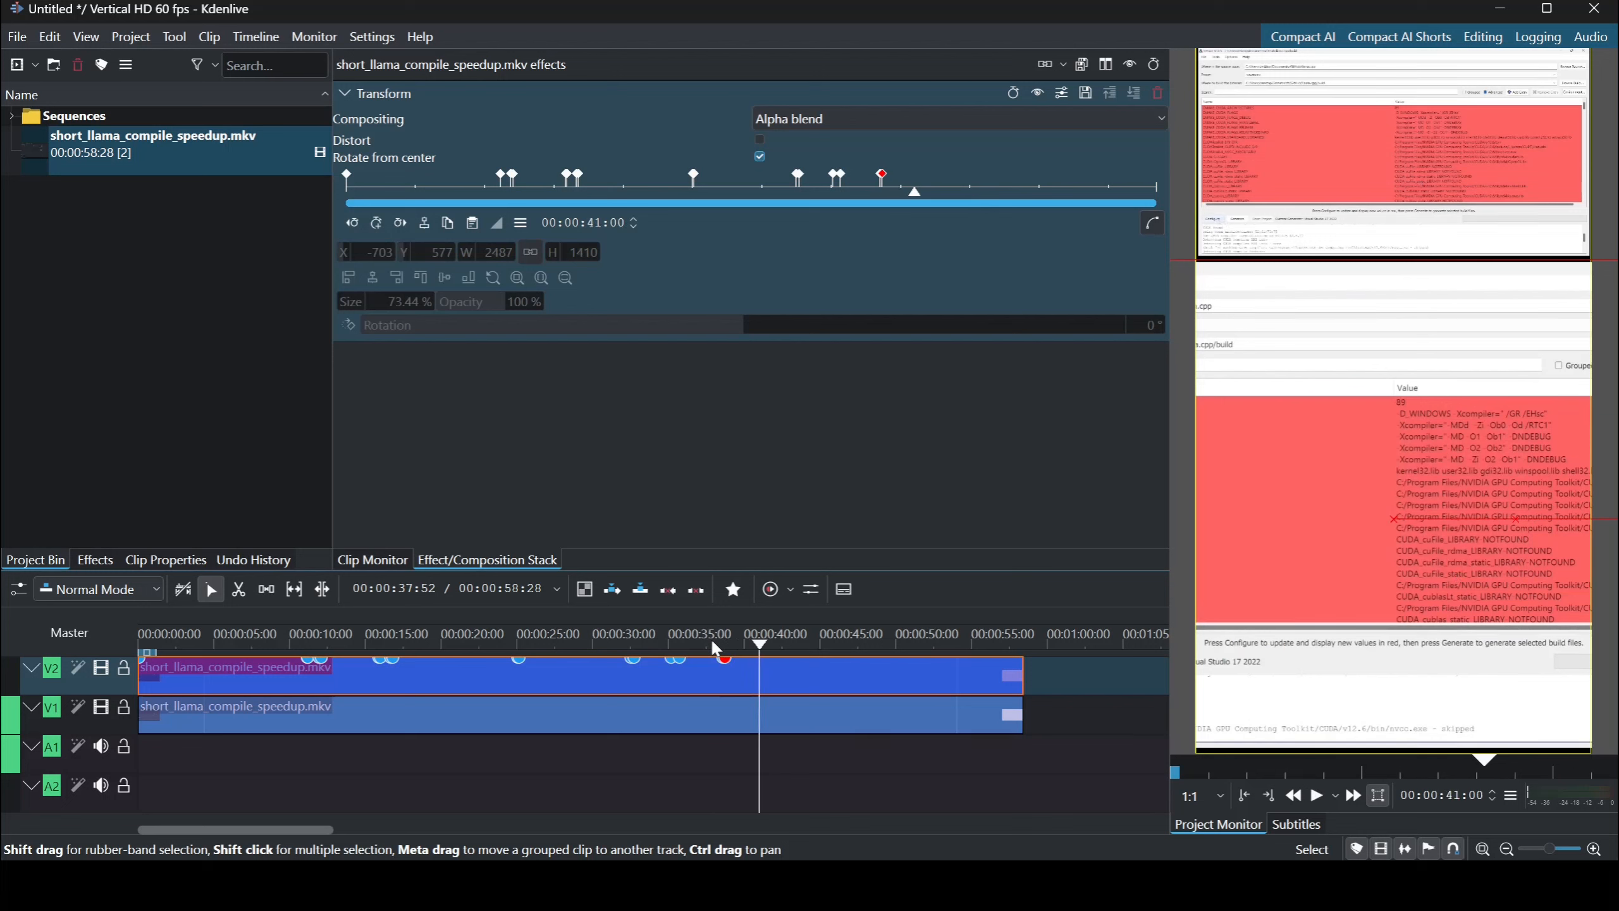
left_click(755, 647)
left_click_drag(753, 643, 745, 648)
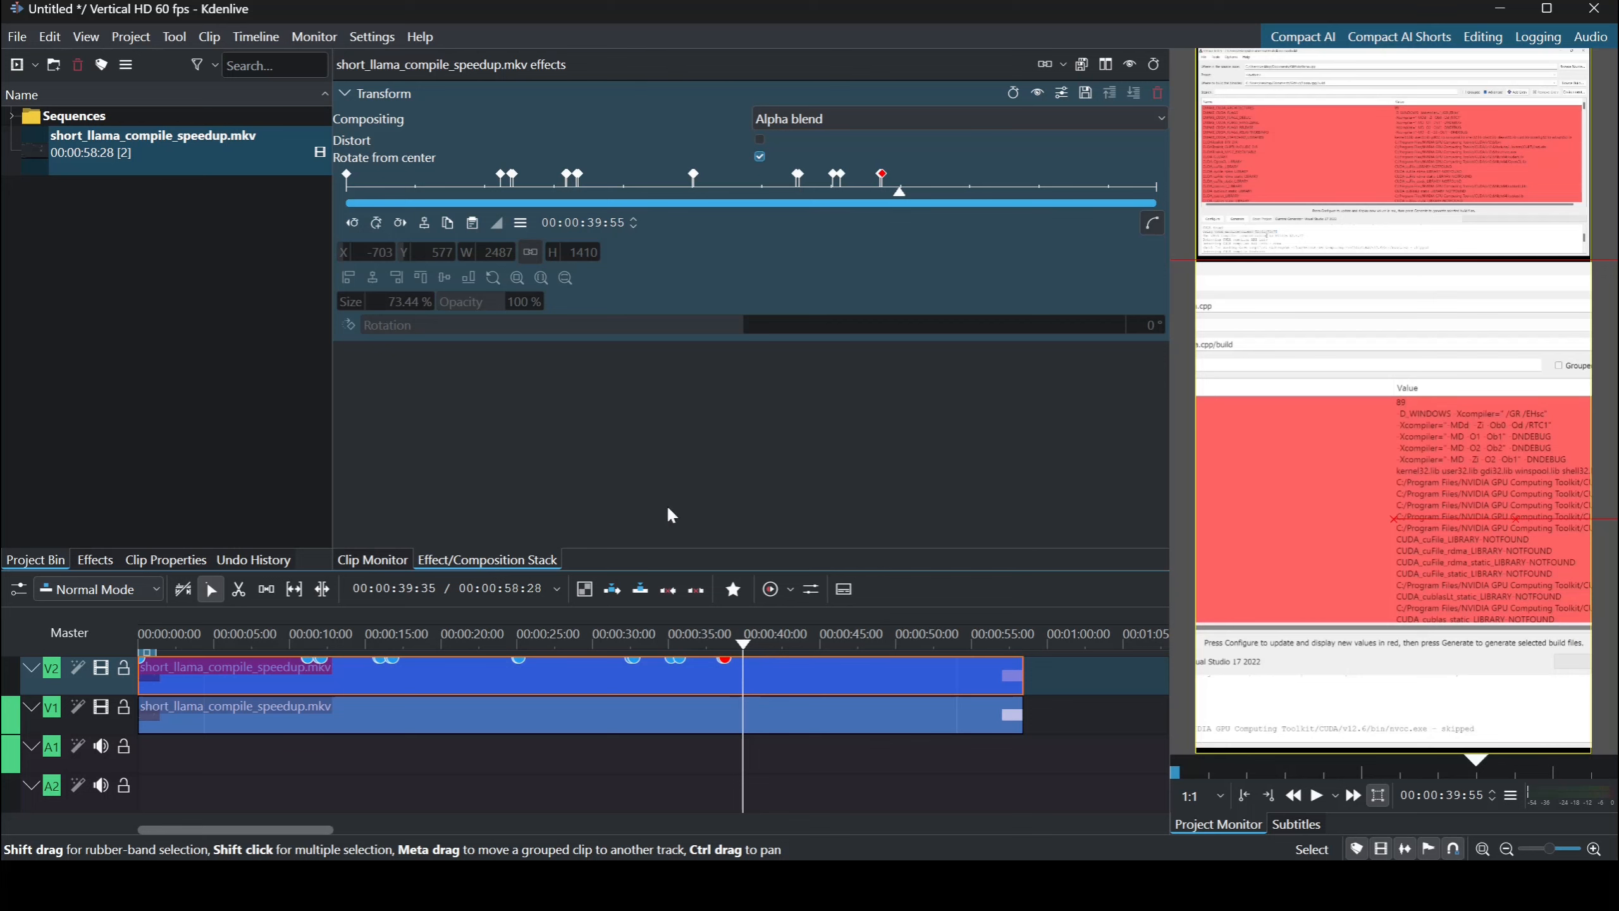
left_click(379, 227)
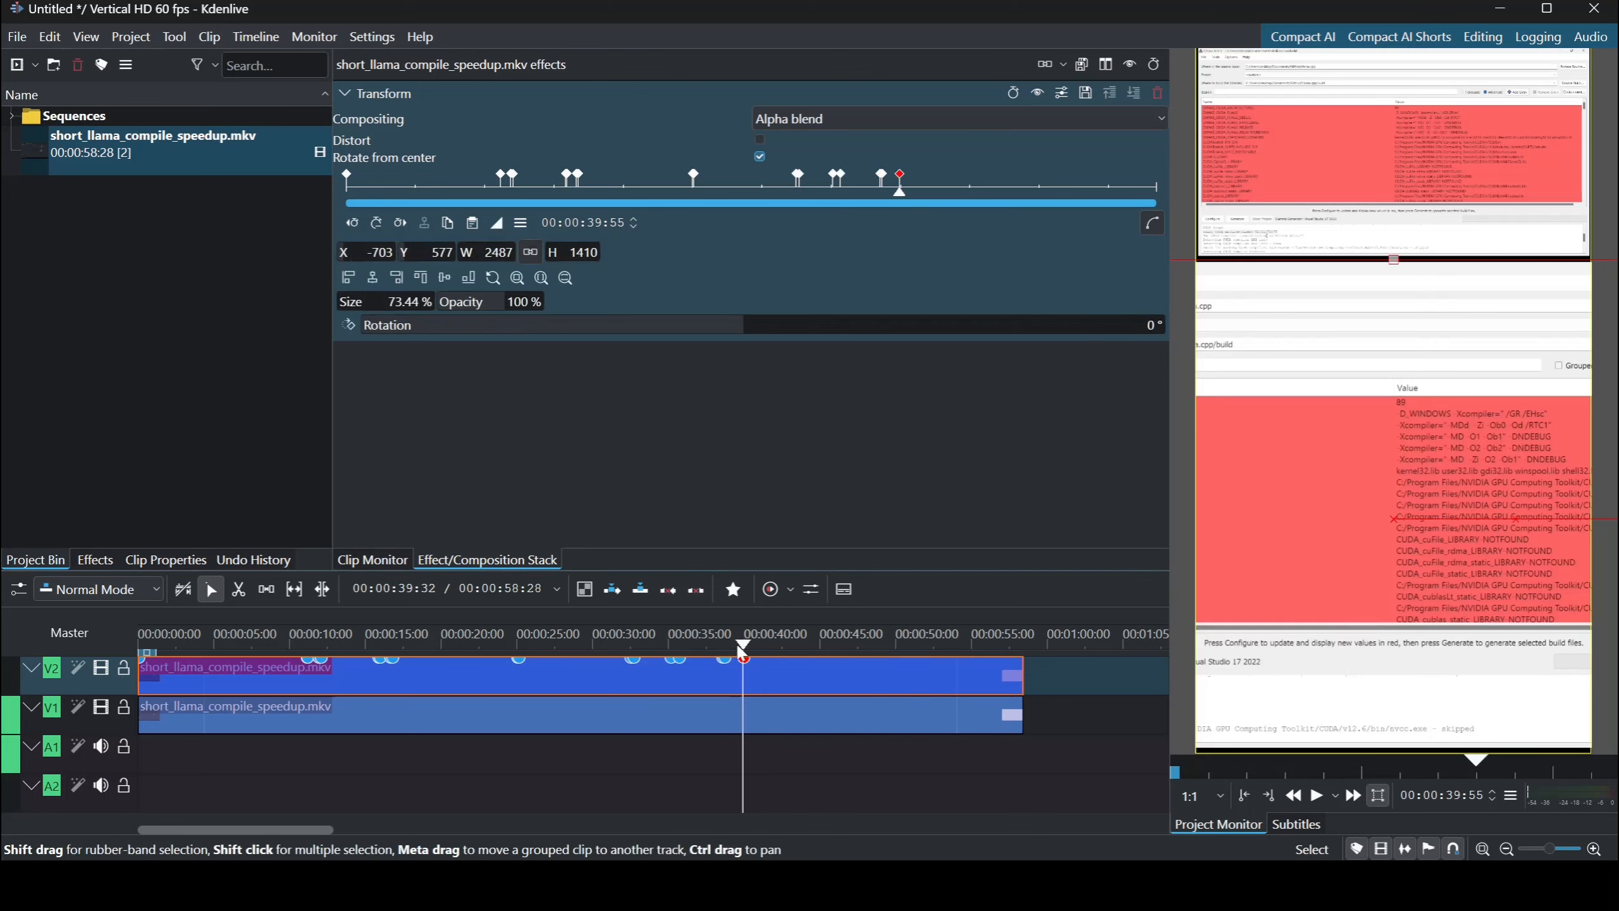
left_click_drag(743, 646, 747, 654)
left_click(377, 226)
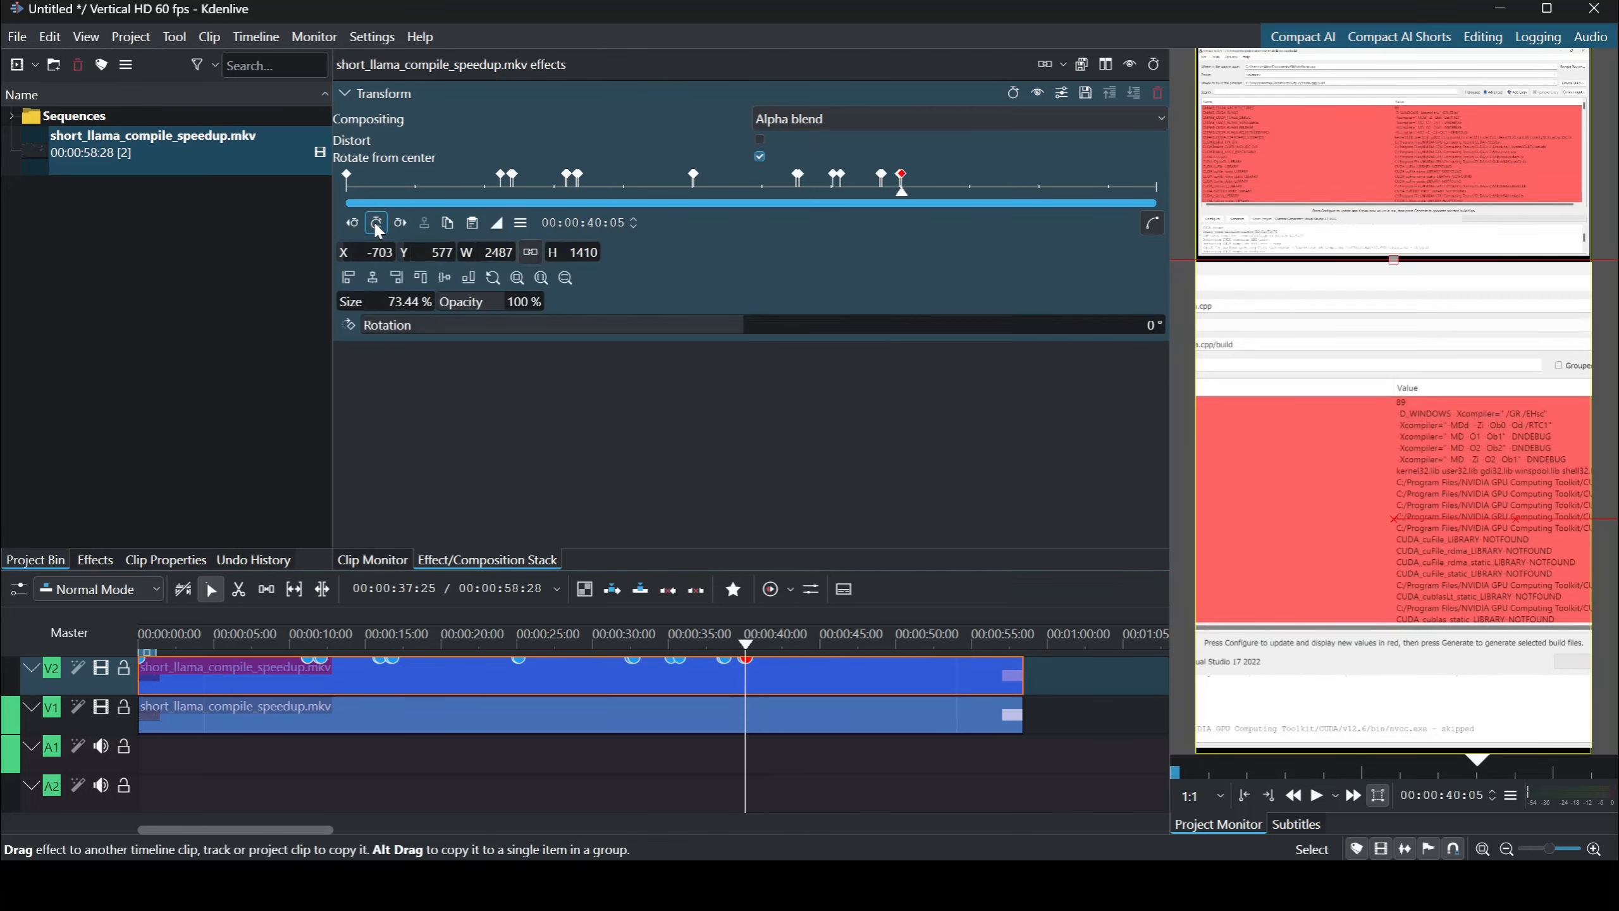
left_click(347, 278)
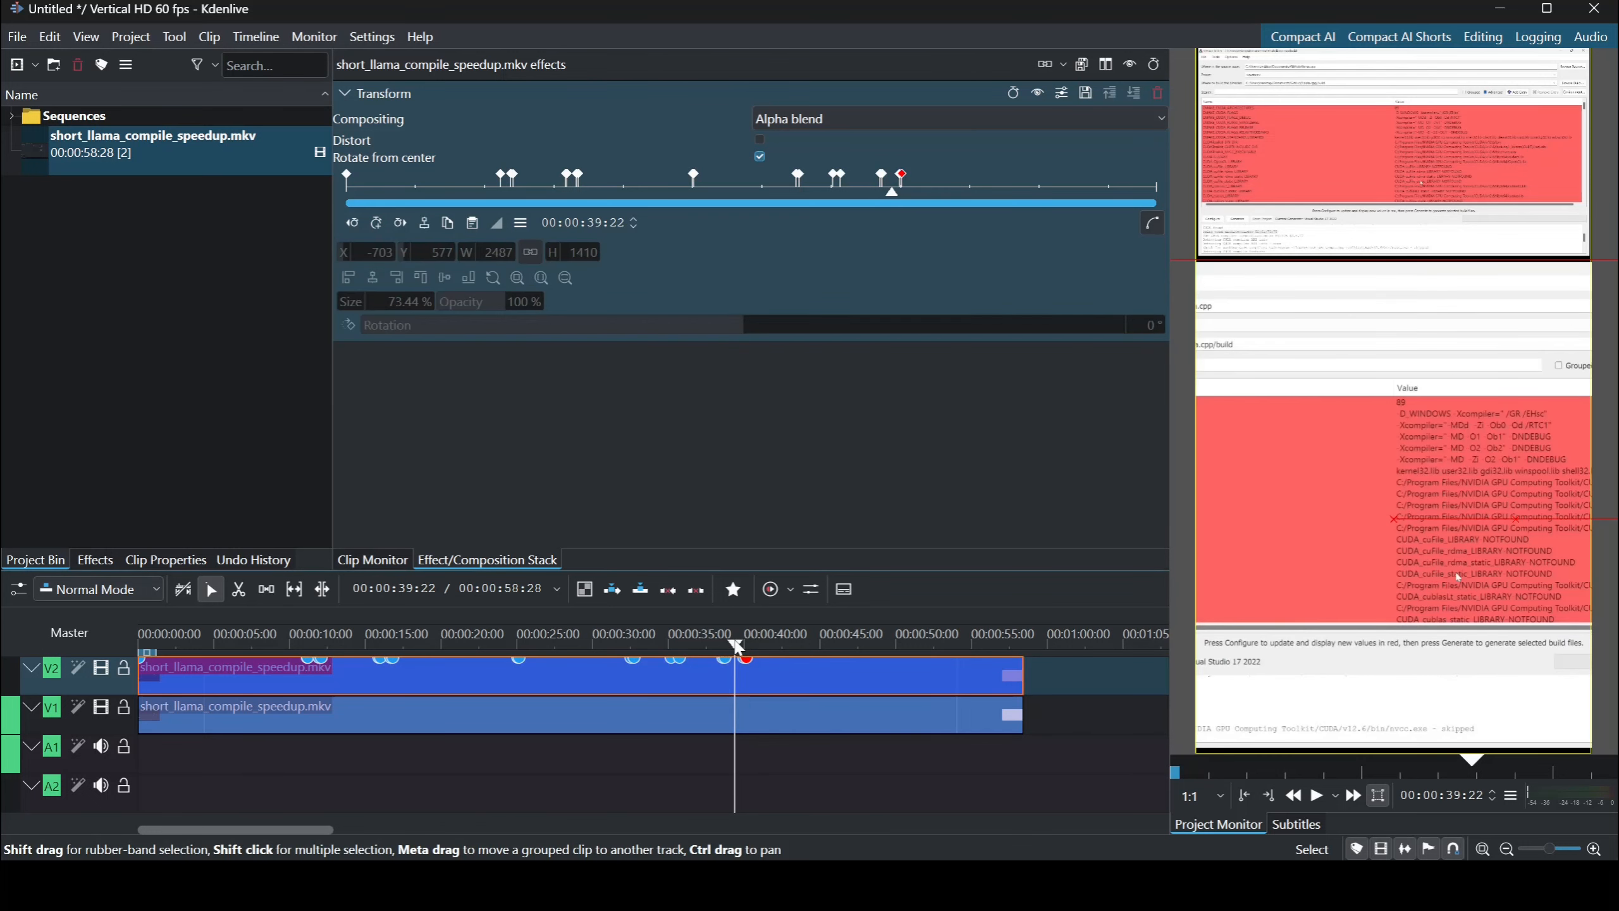
Play back the return to the left edge around 00:00:40:05 and review the footage up to the Visual Studio window.
key("space")
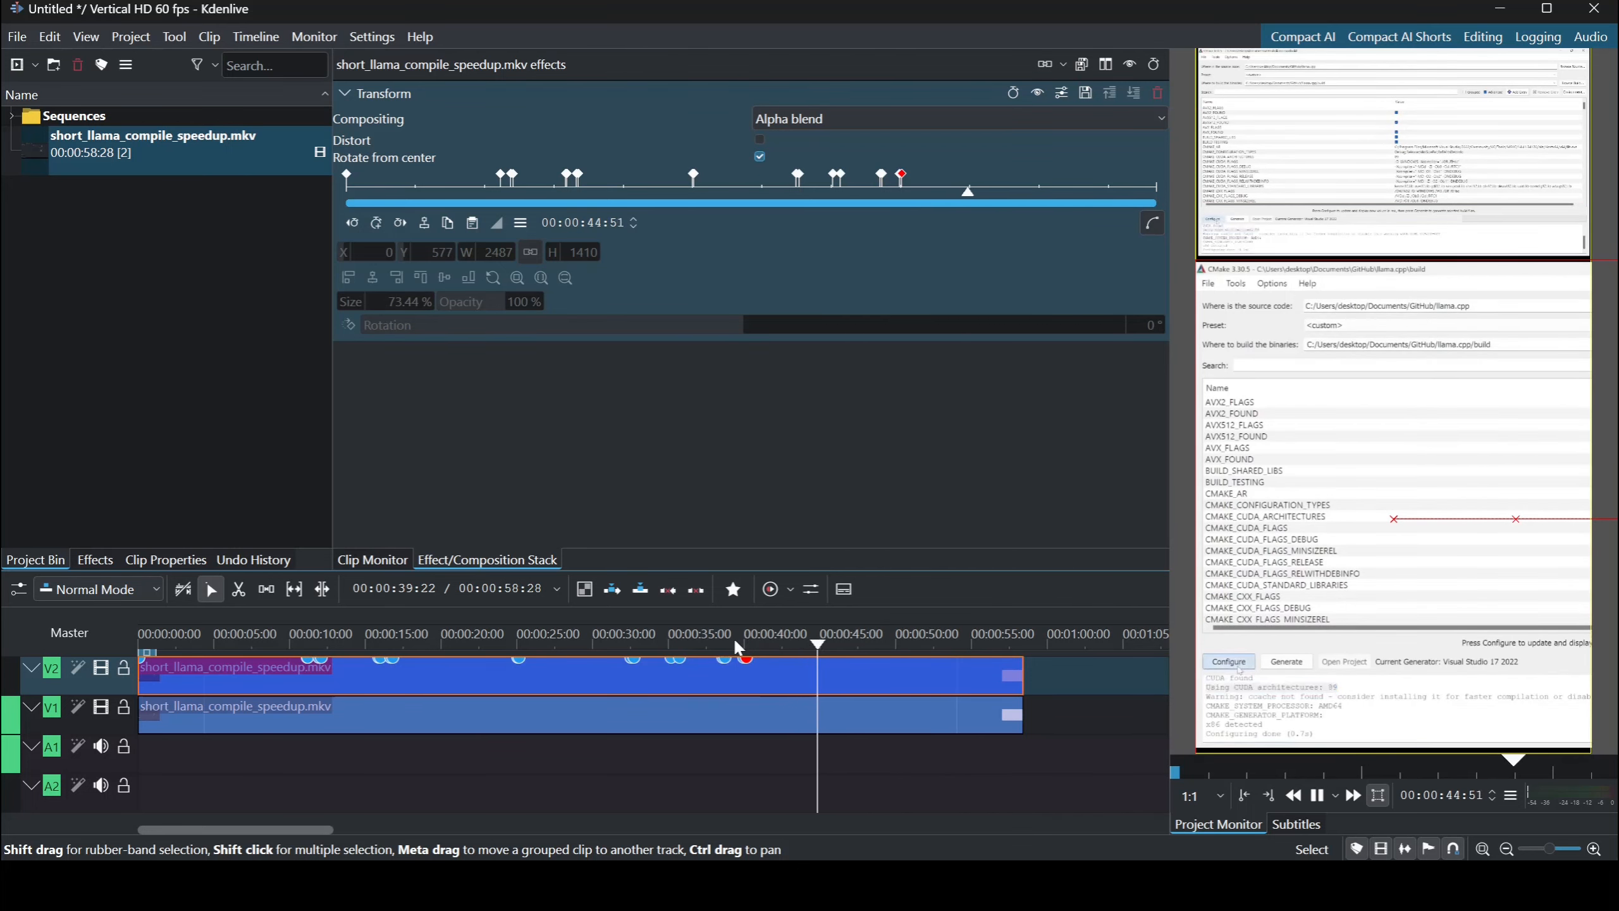
key("space")
key("space")
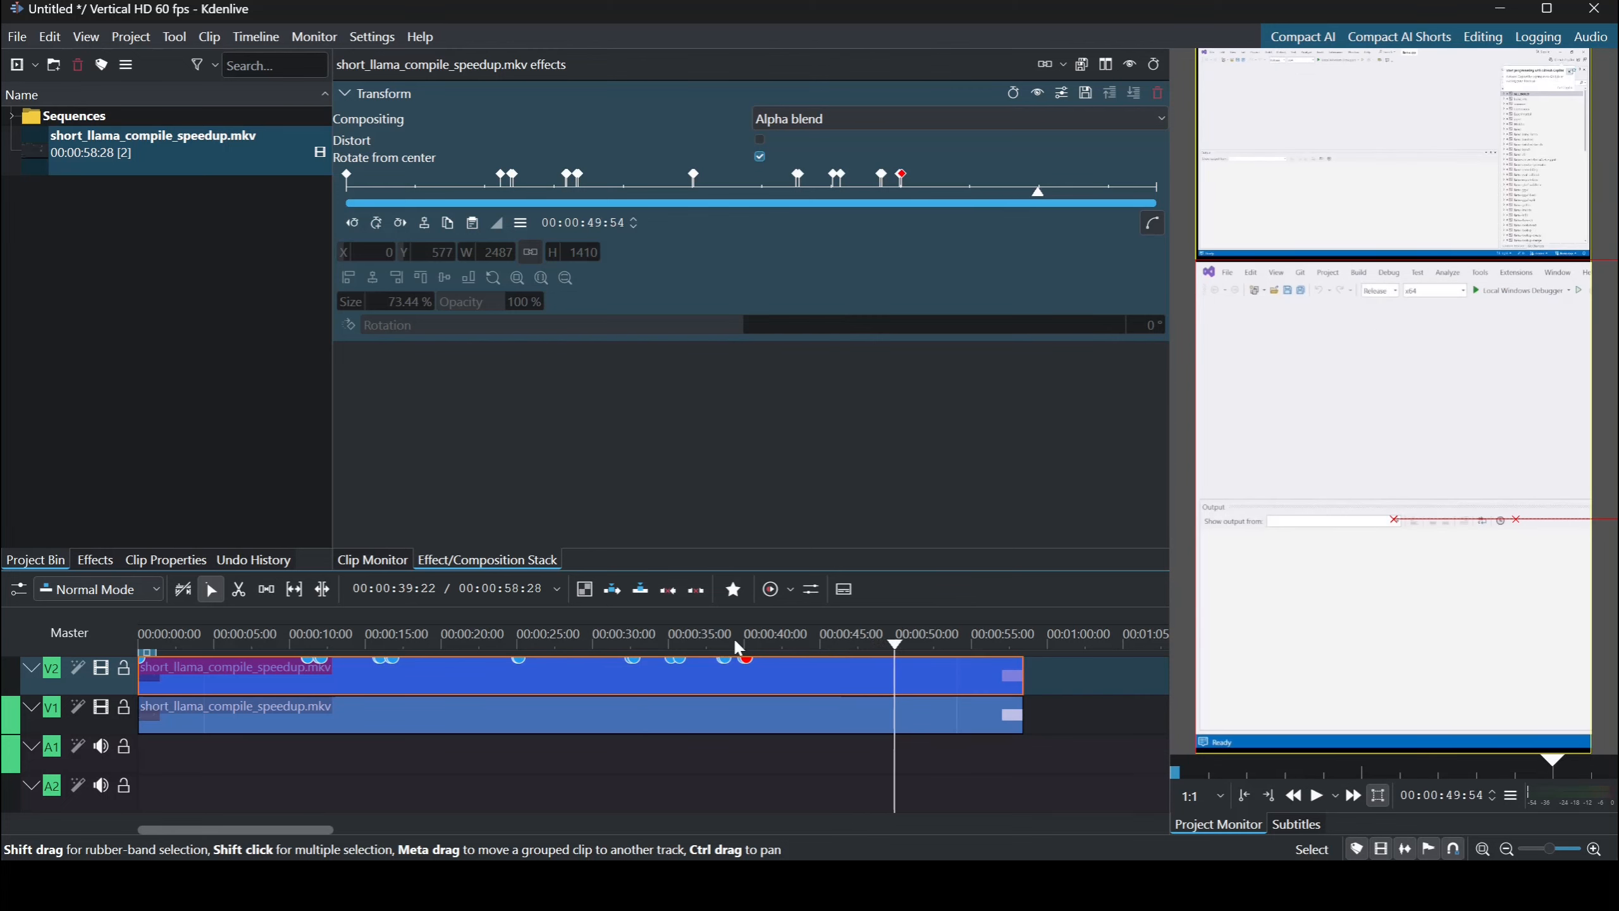
key("space")
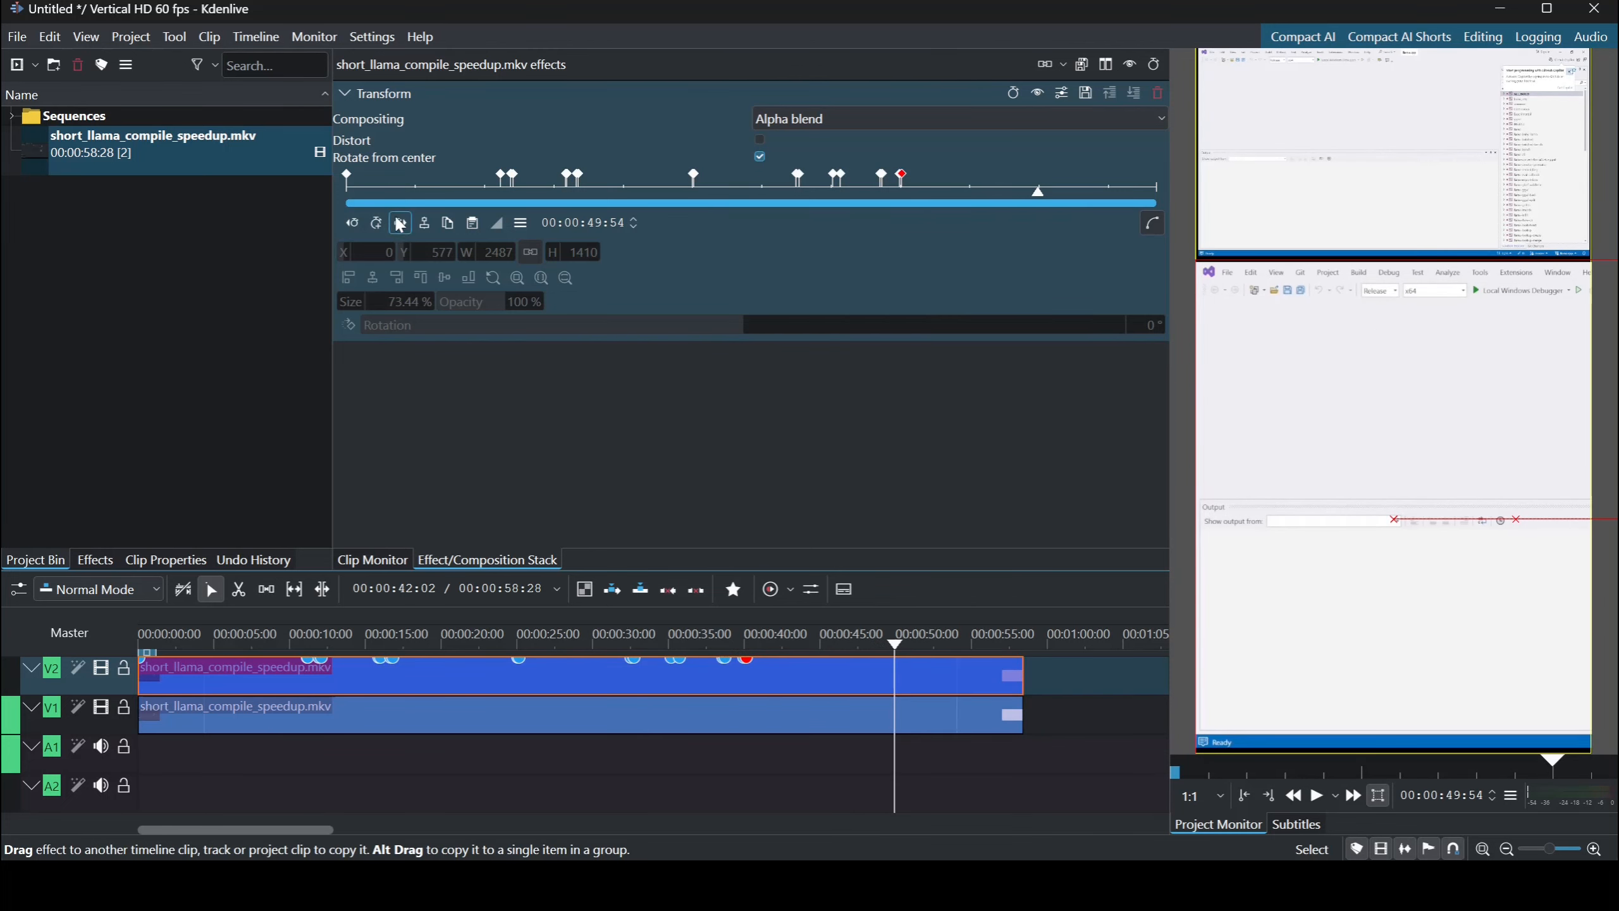
Add Transform keyframes at 00:00:49:54 and 00:00:50:00, right-aligning the V2 clip at the second one.
left_click(377, 226)
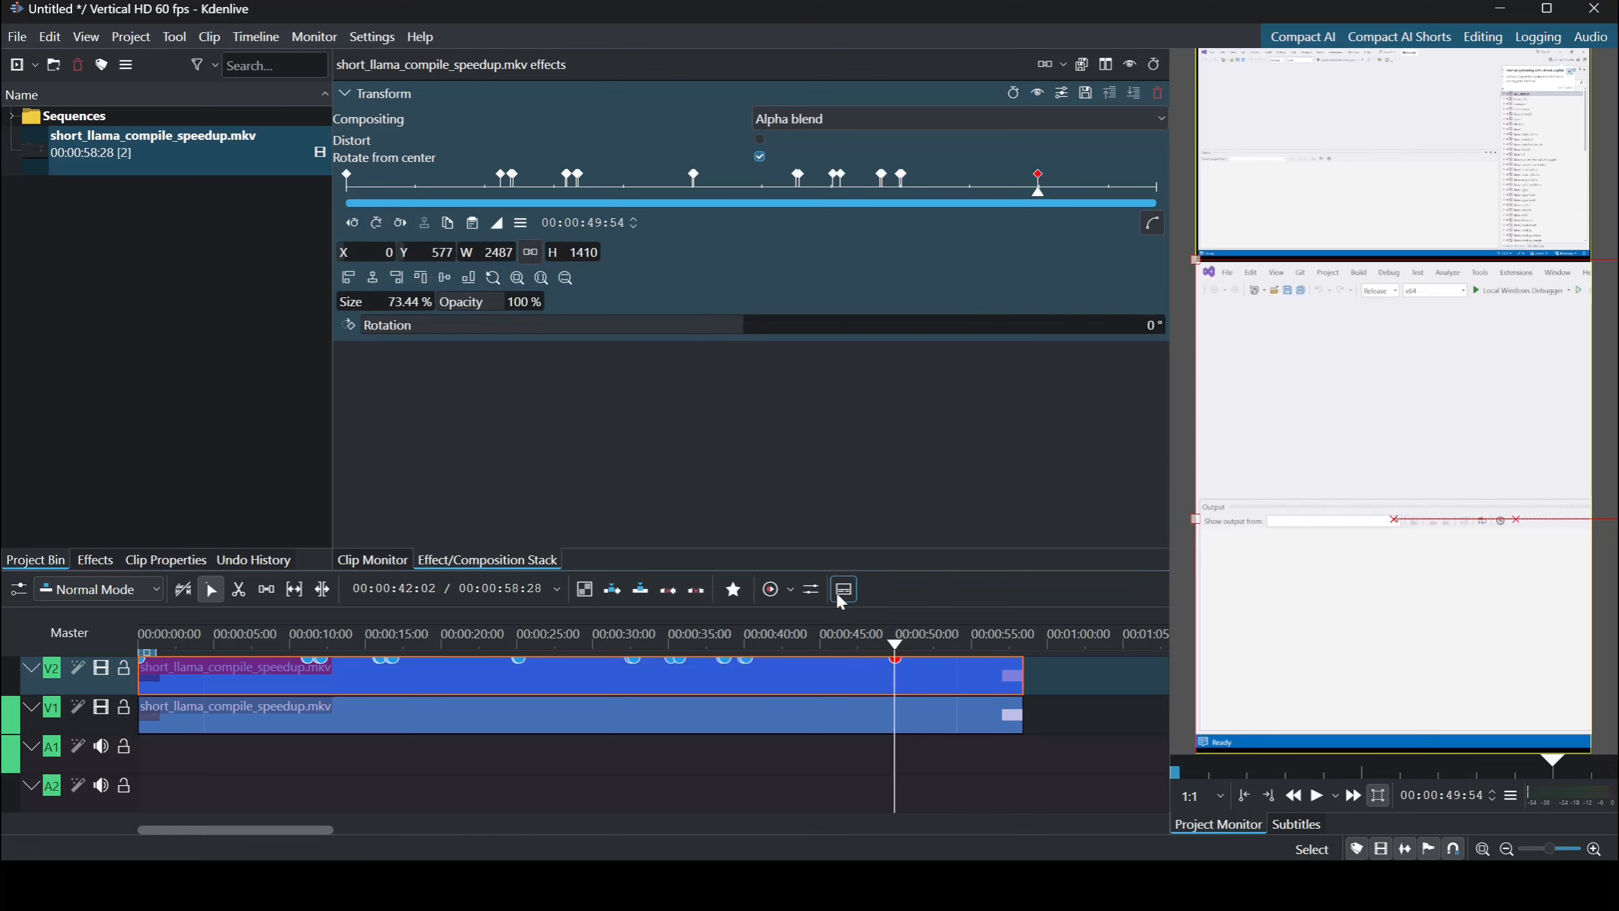
left_click(897, 646)
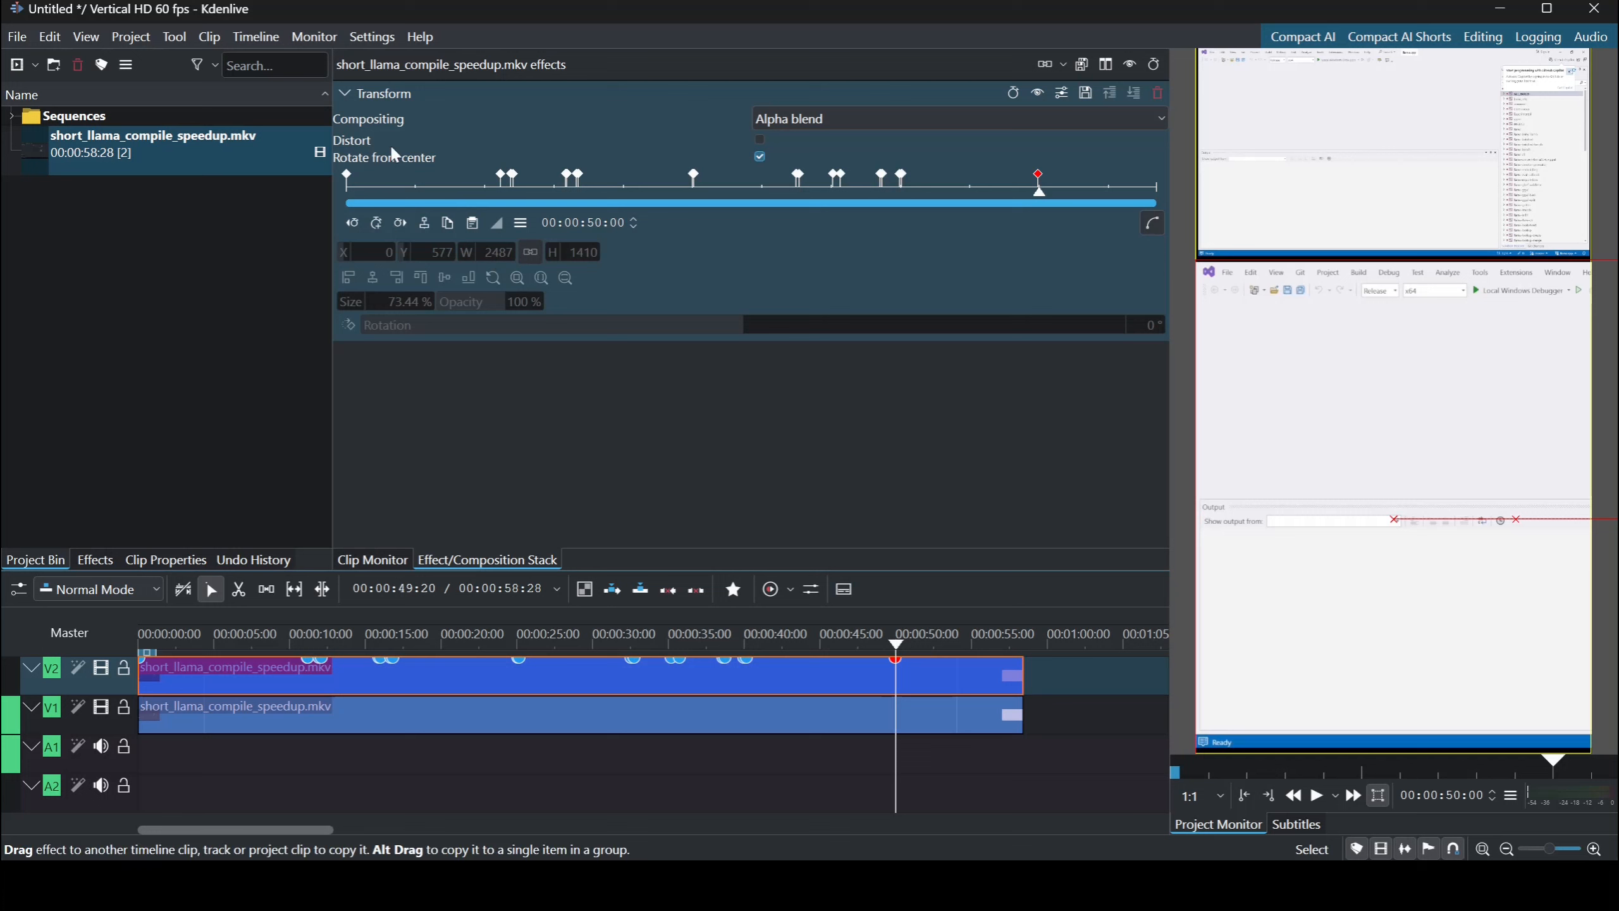
left_click(377, 223)
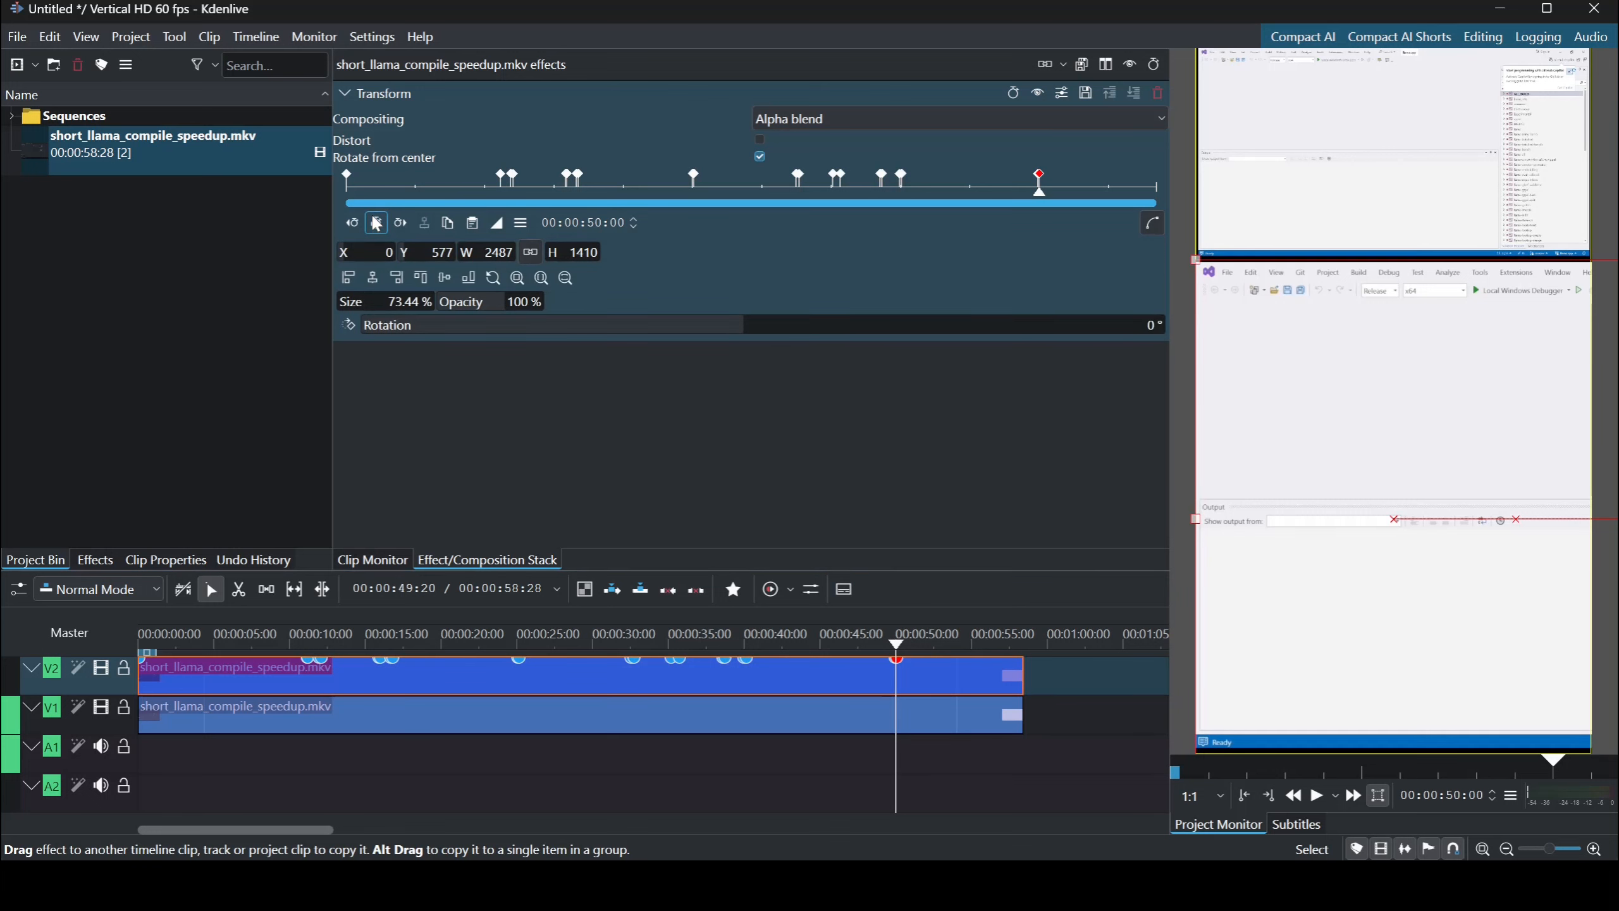
left_click(396, 279)
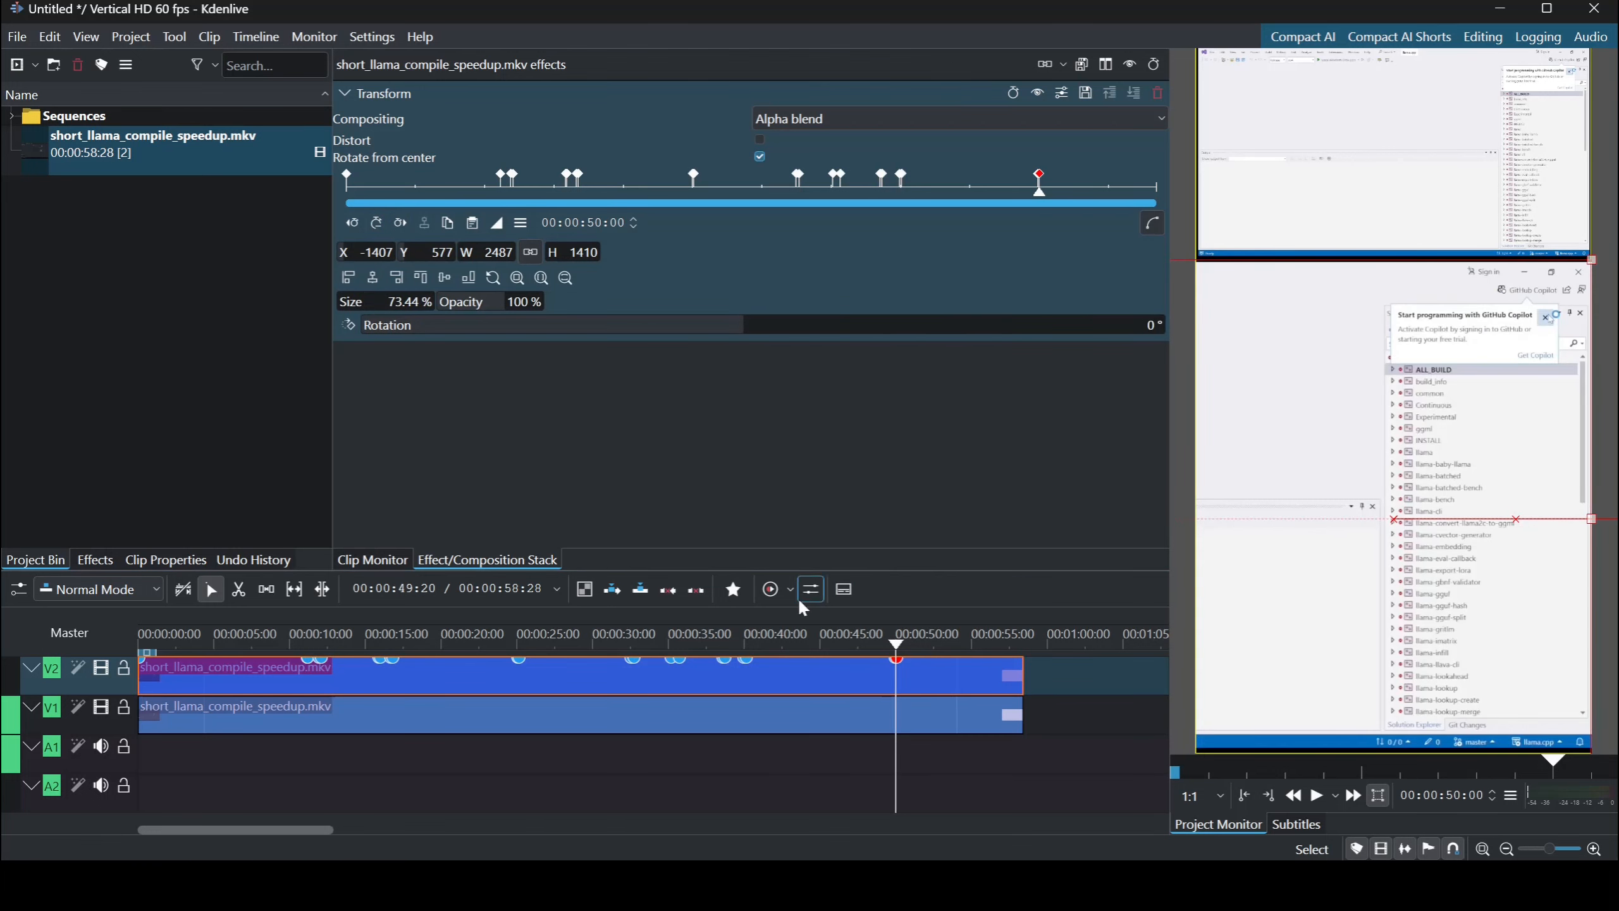
Review the footage up to the build start and add Transform keyframes at 00:00:52:05 and 00:00:52:12, left-aligning the V2 clip at the second one.
left_click(879, 643)
key("space")
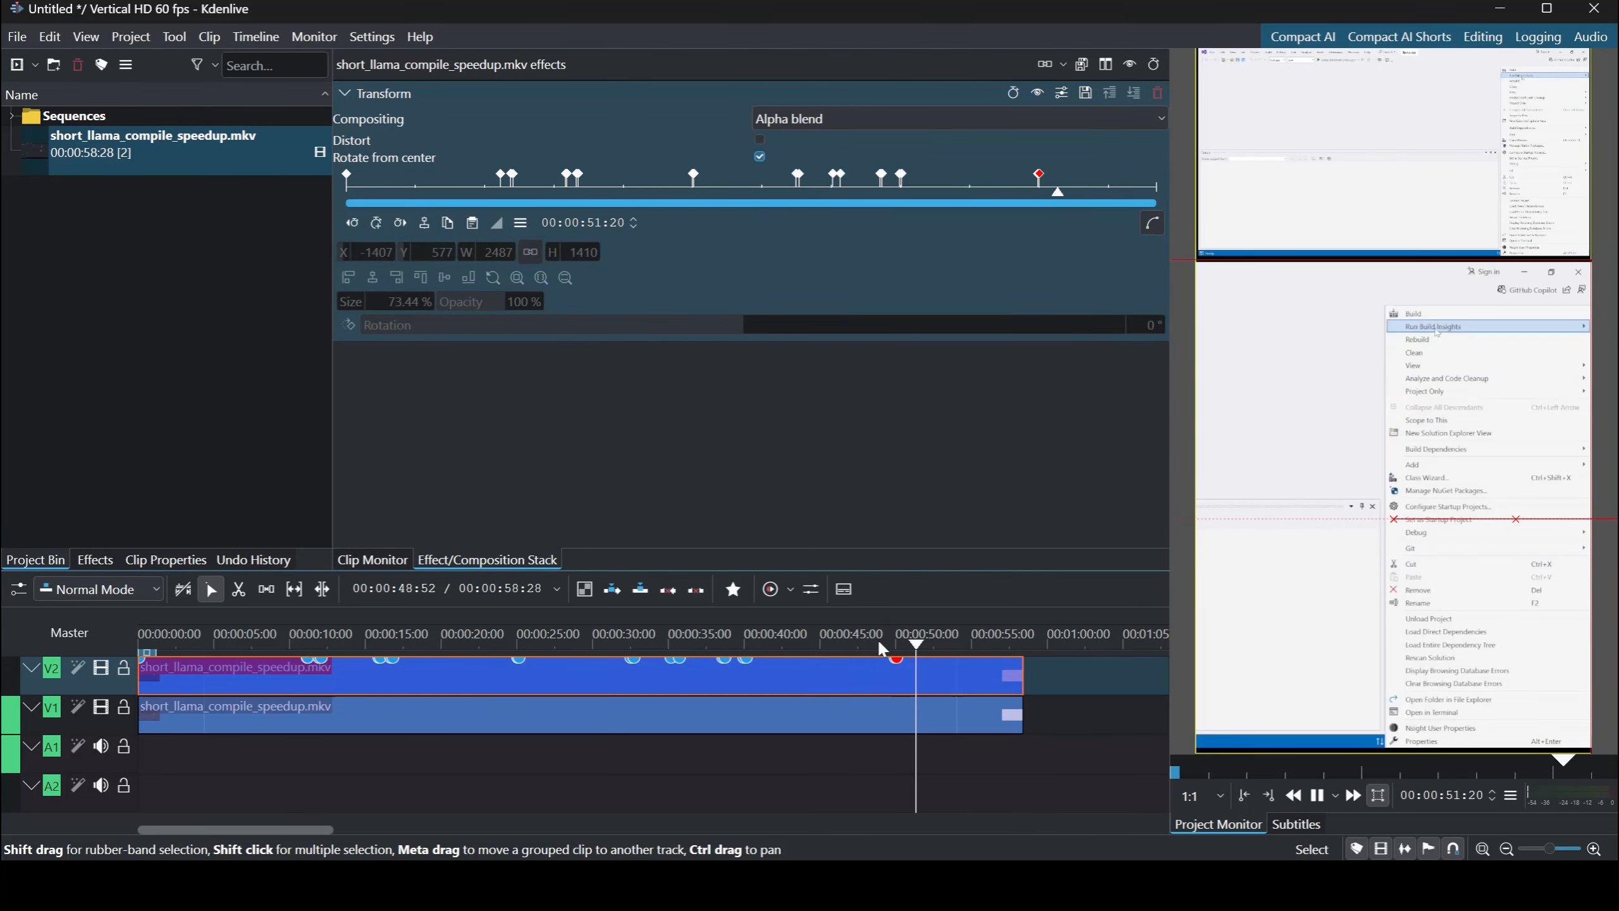
key("space")
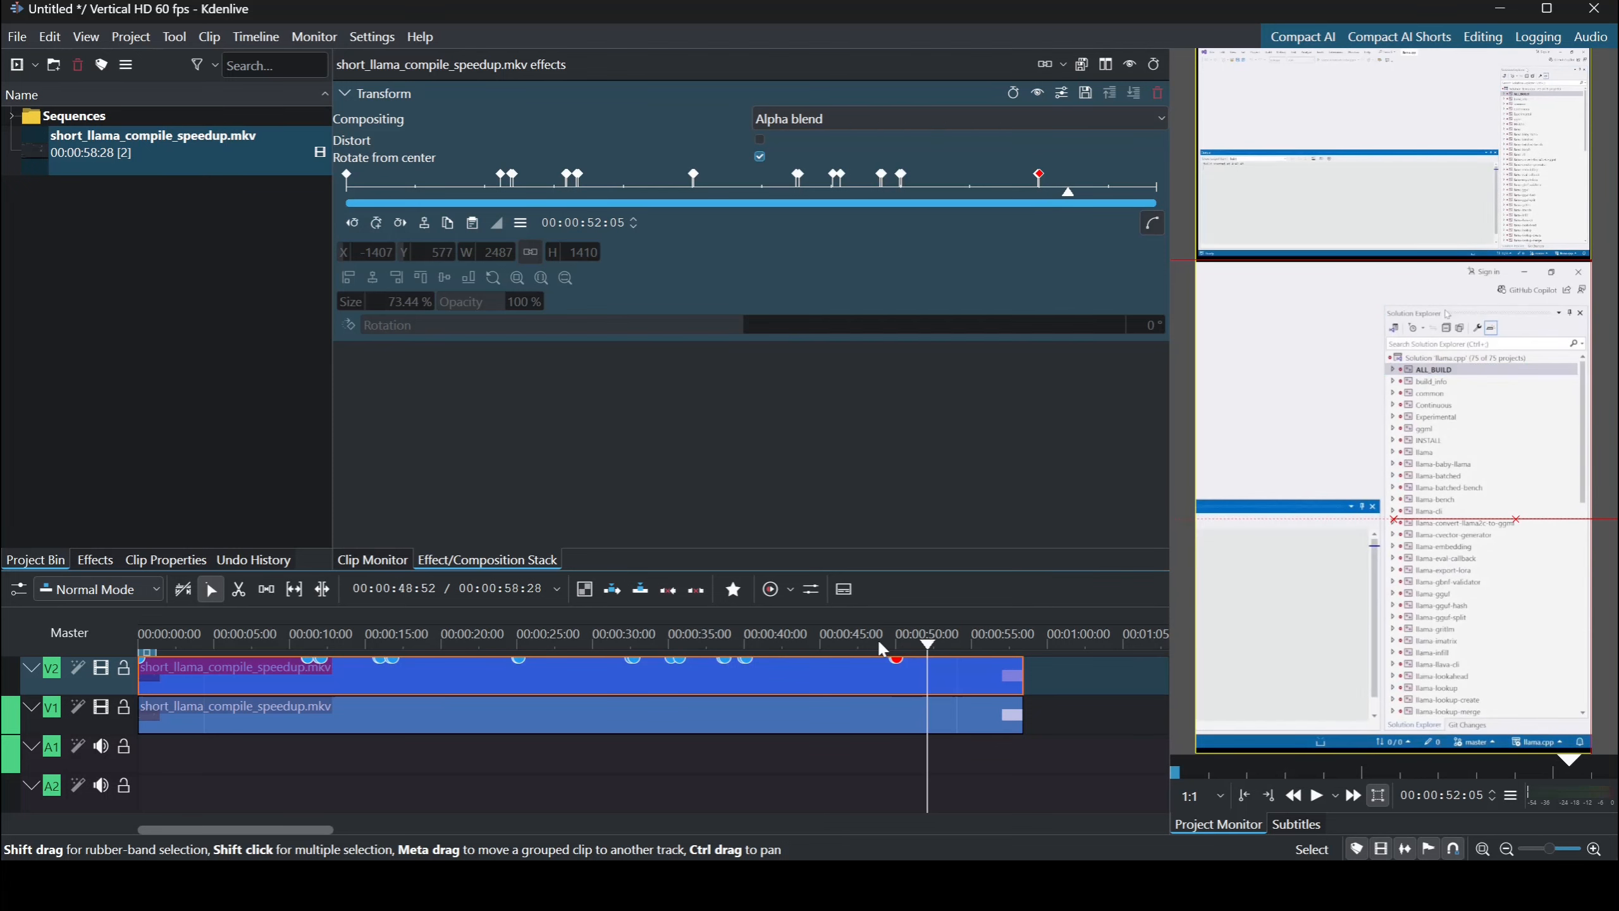
left_click(378, 221)
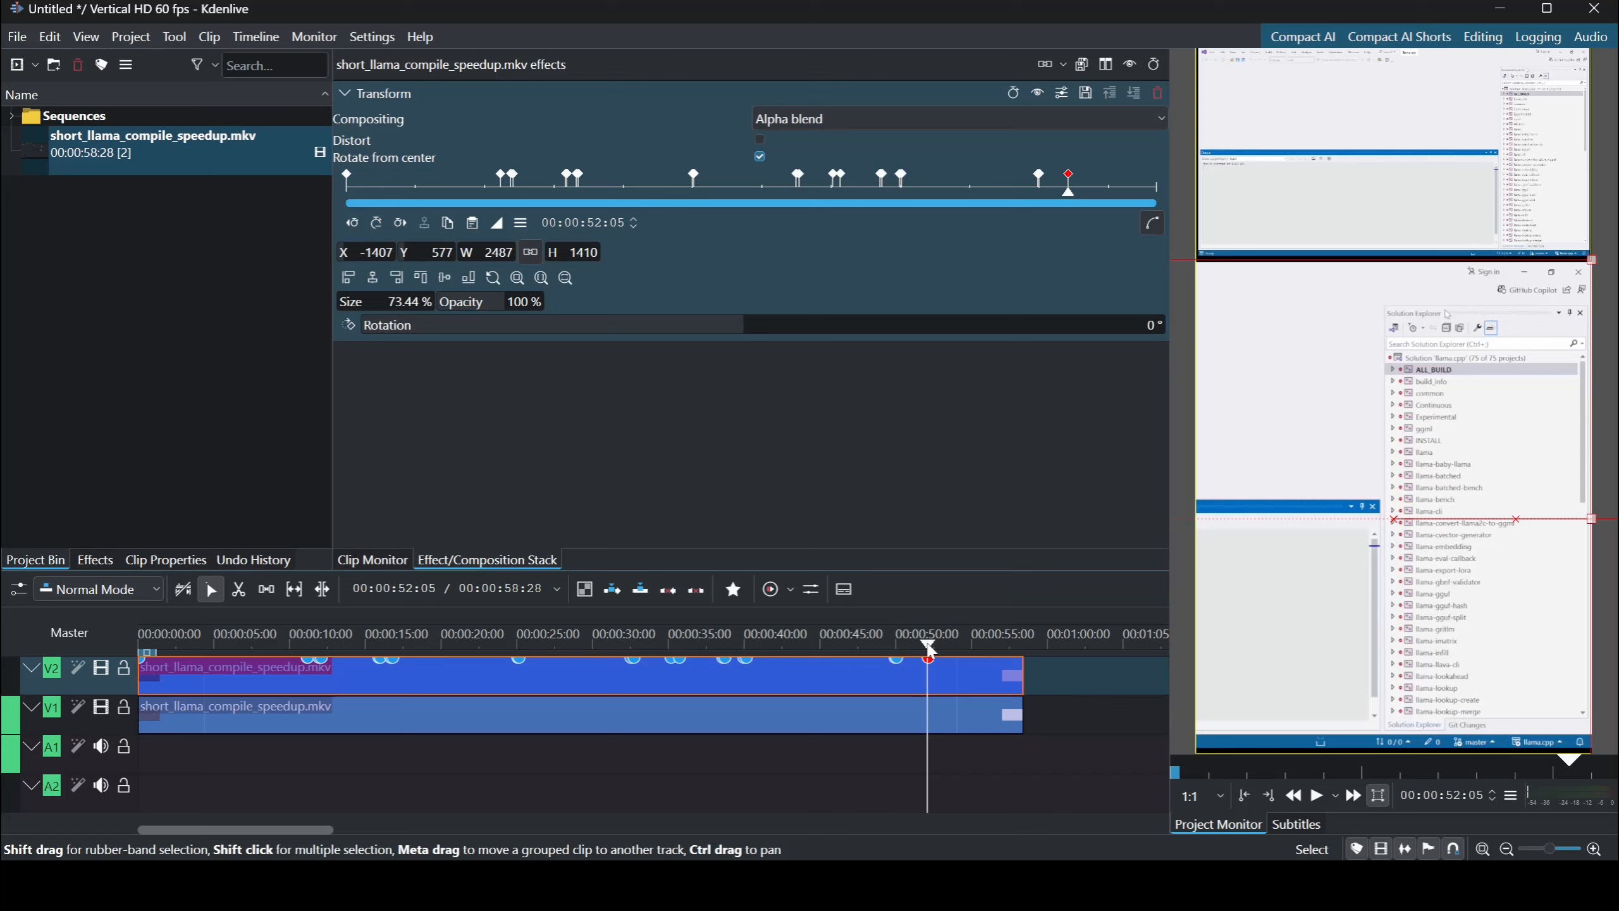
left_click_drag(929, 646, 926, 646)
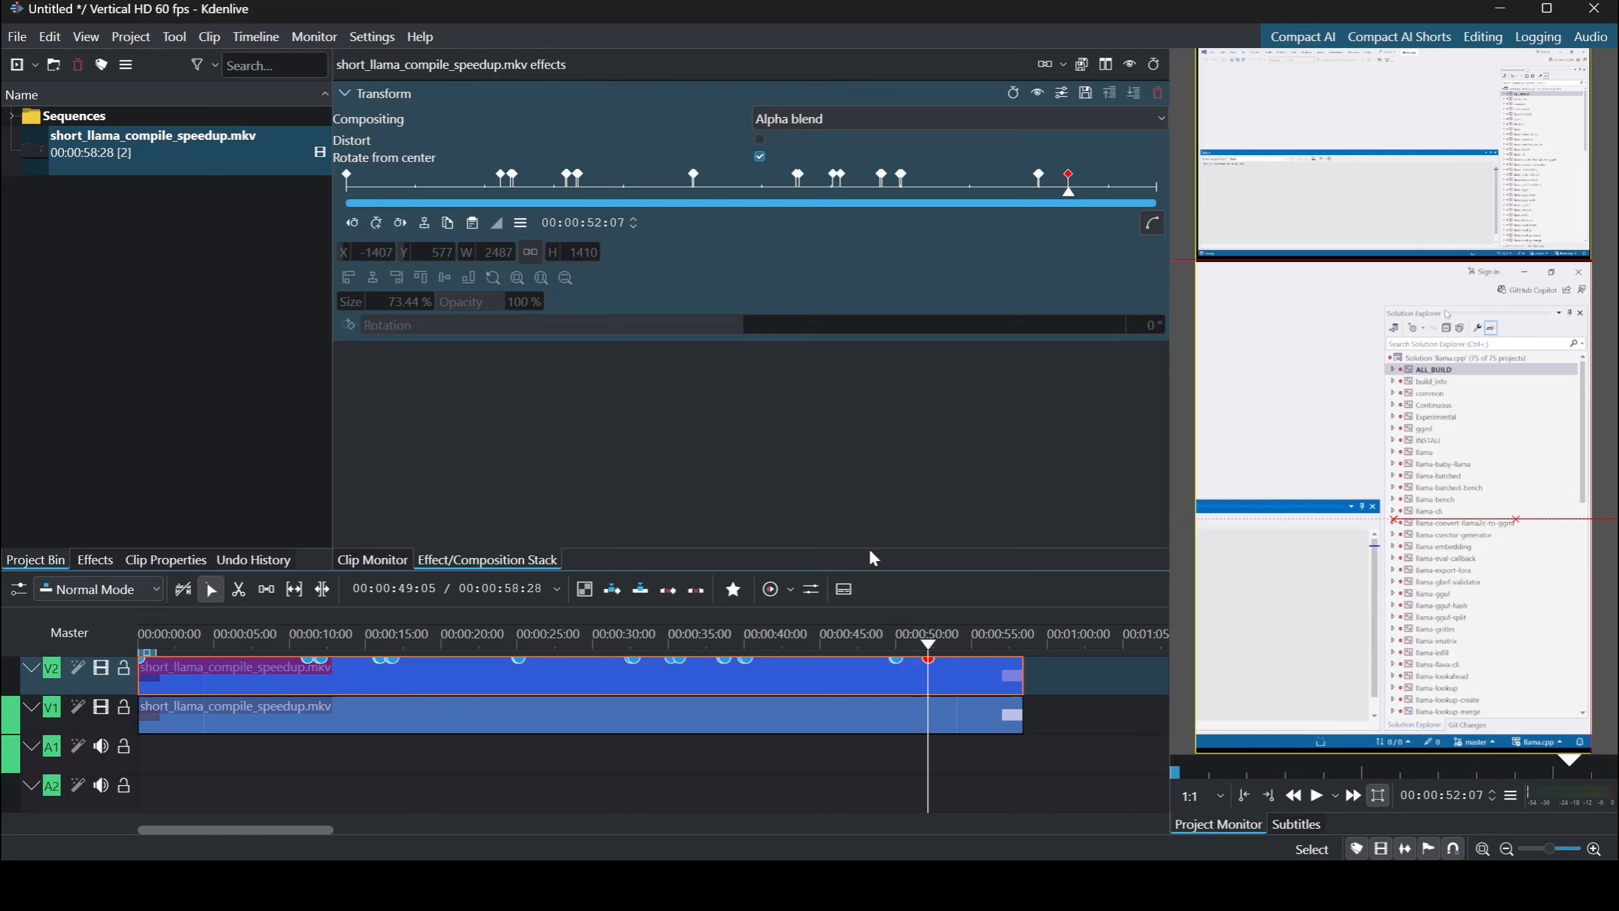
left_click(930, 642)
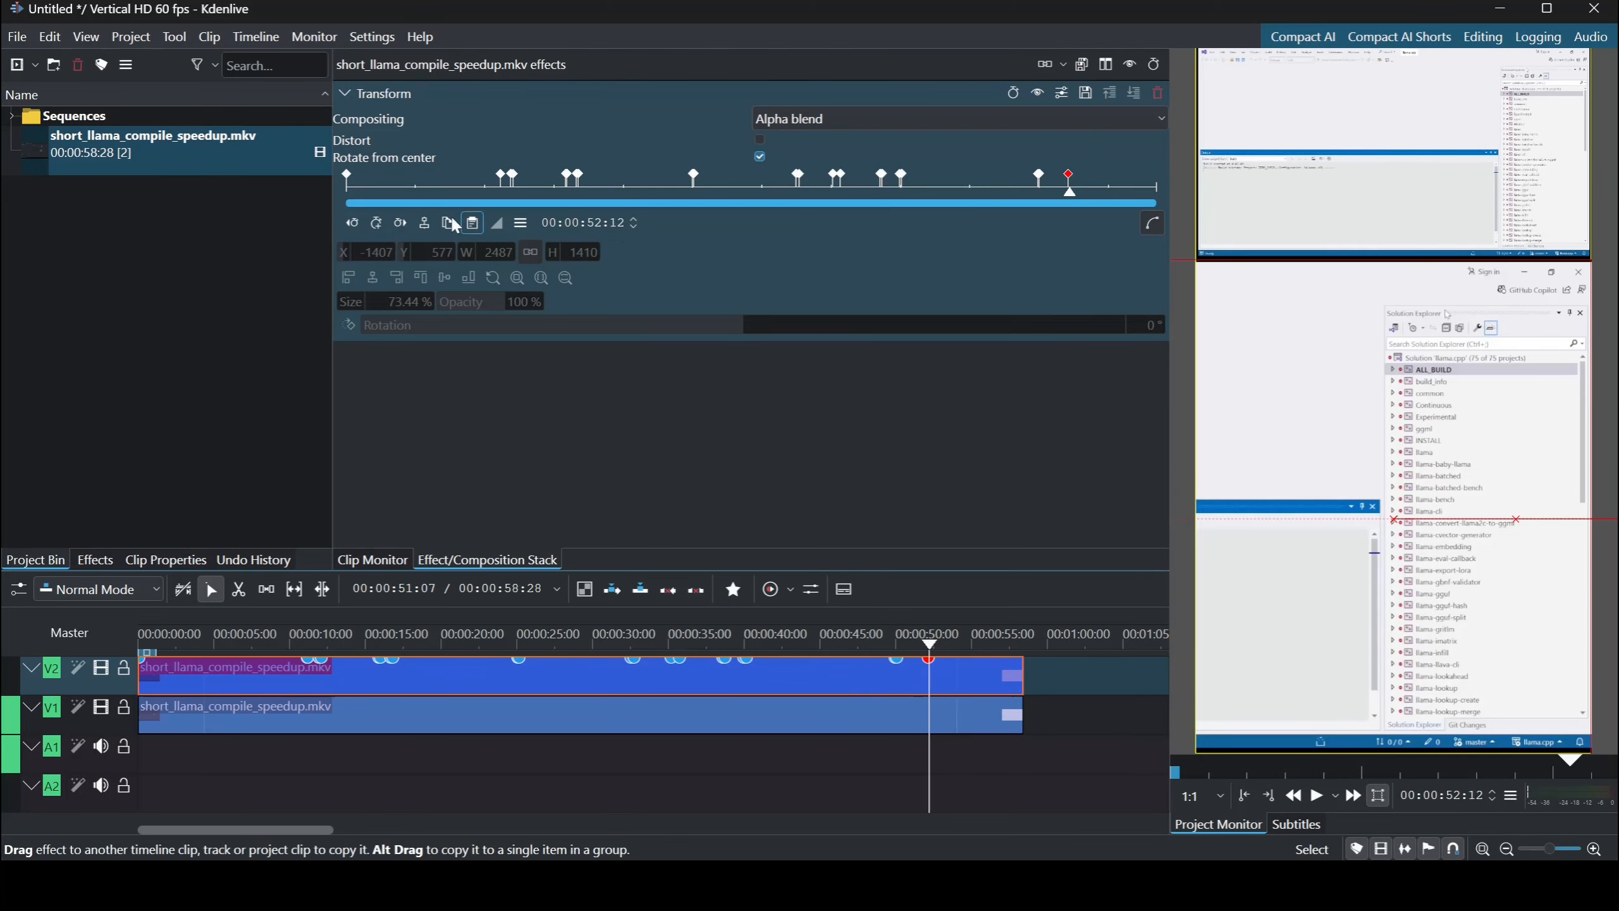
left_click(377, 229)
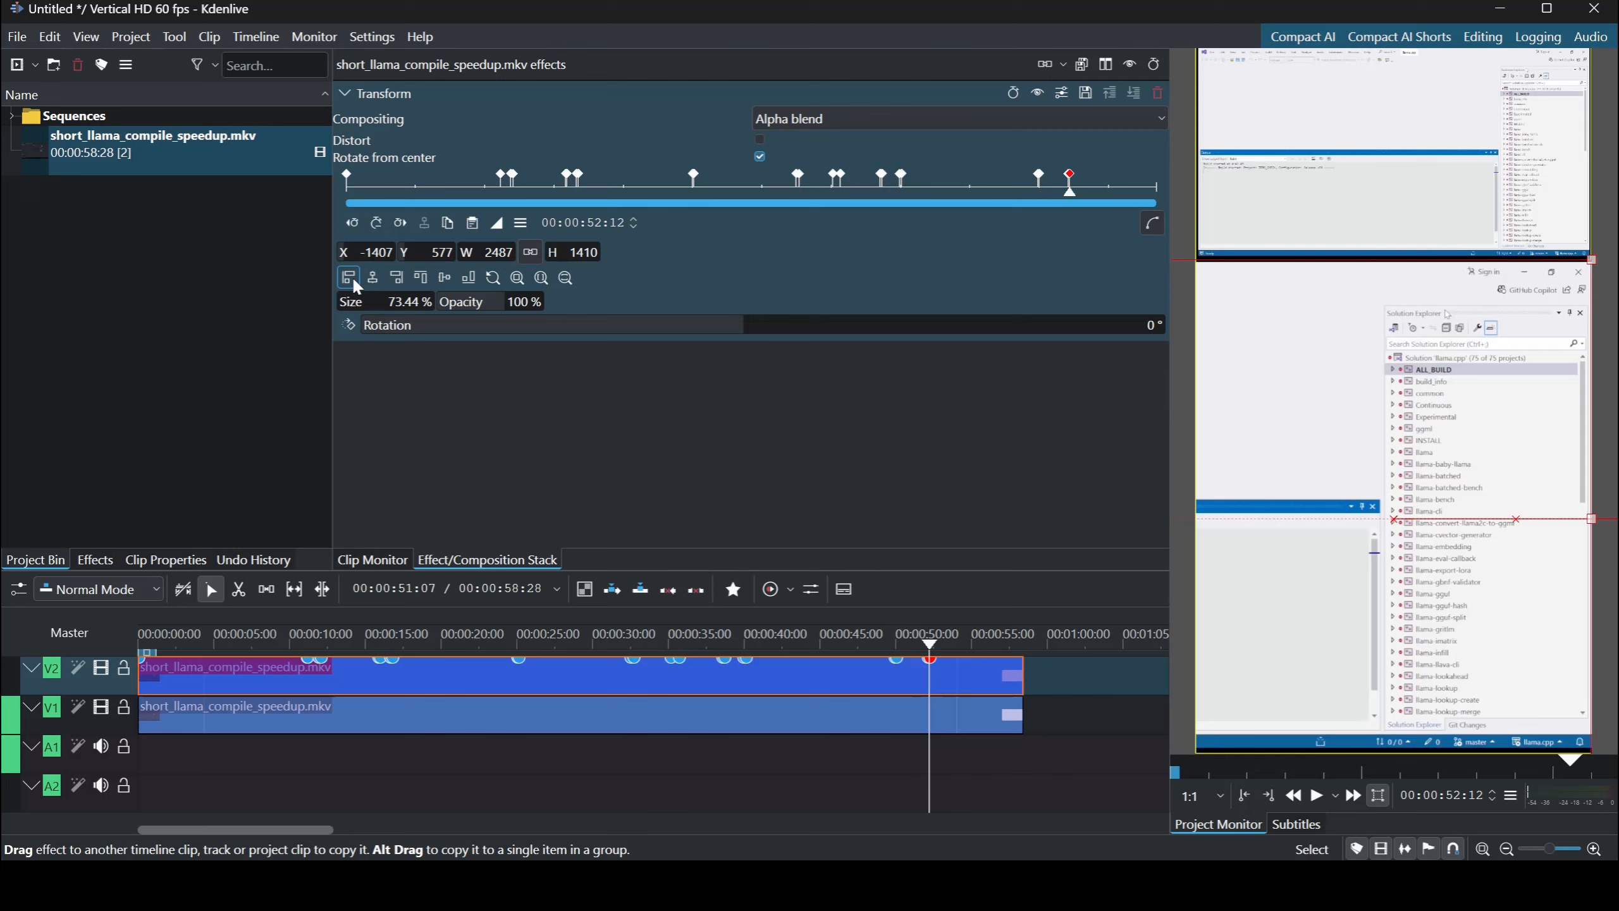
left_click(348, 277)
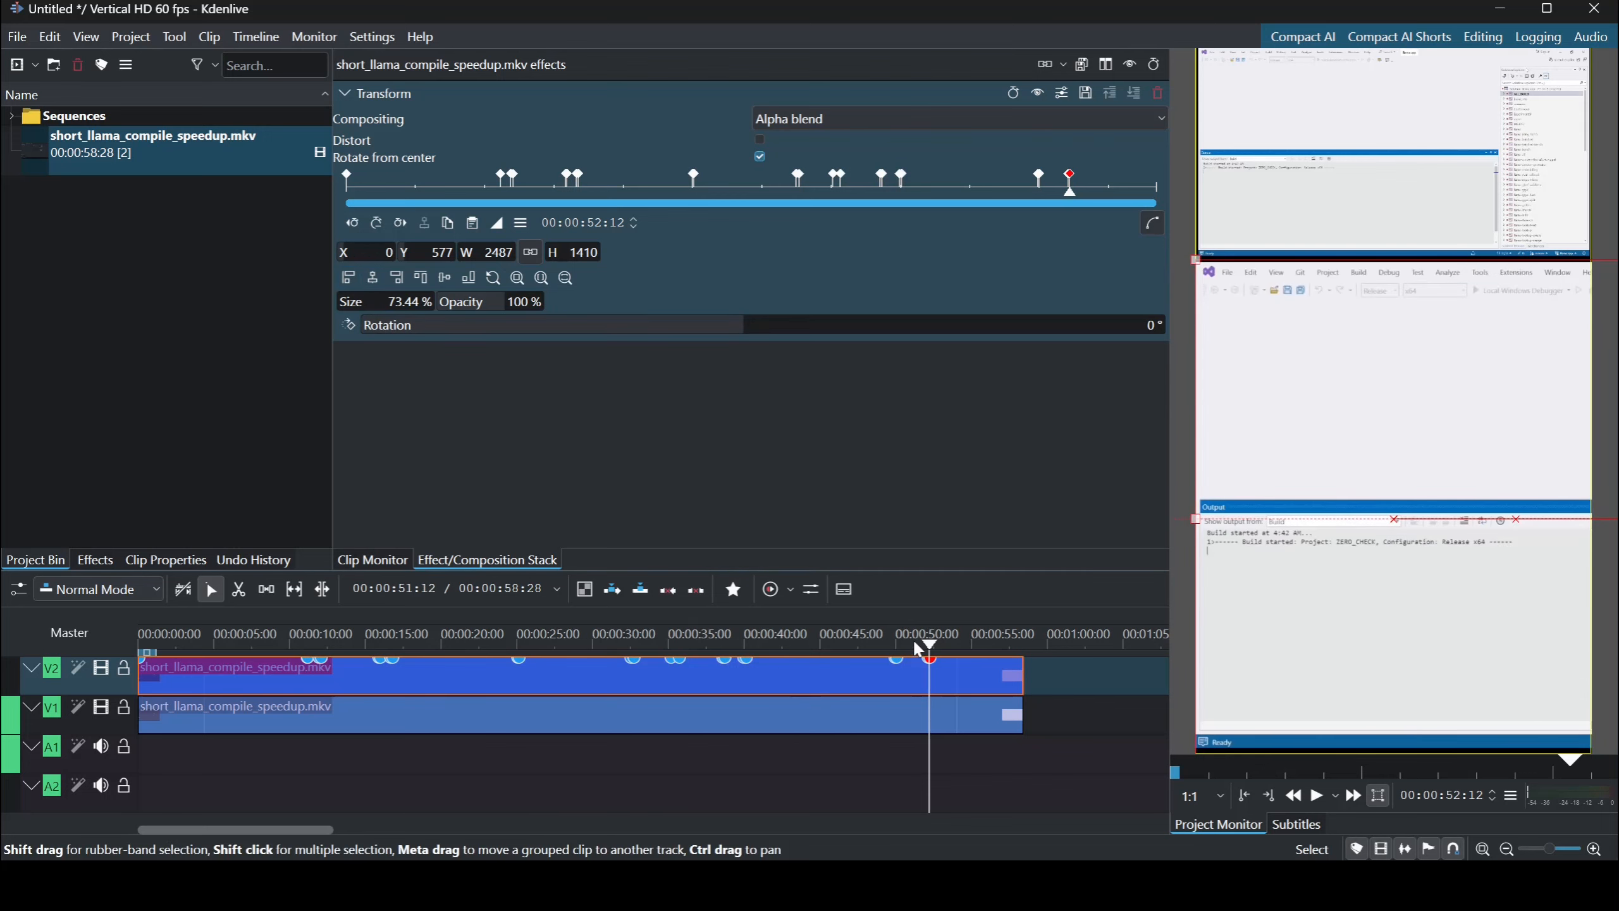
Review the footage up to the compilation time caption and add Transform keyframes at 00:00:53:57 and 00:00:57:45.
key("space")
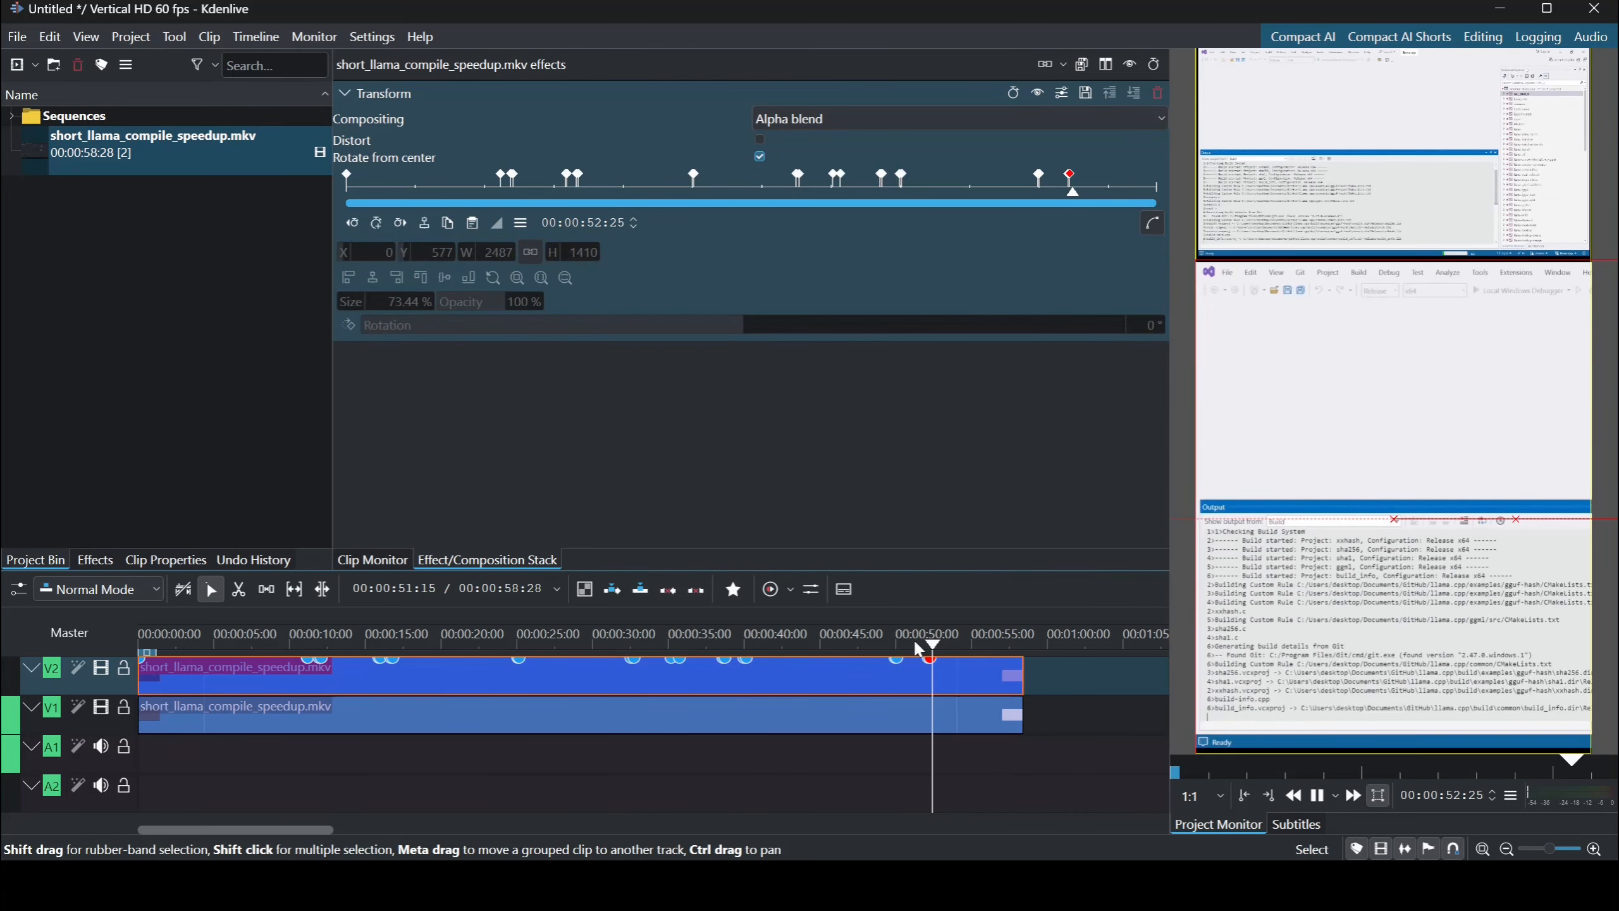
key("space")
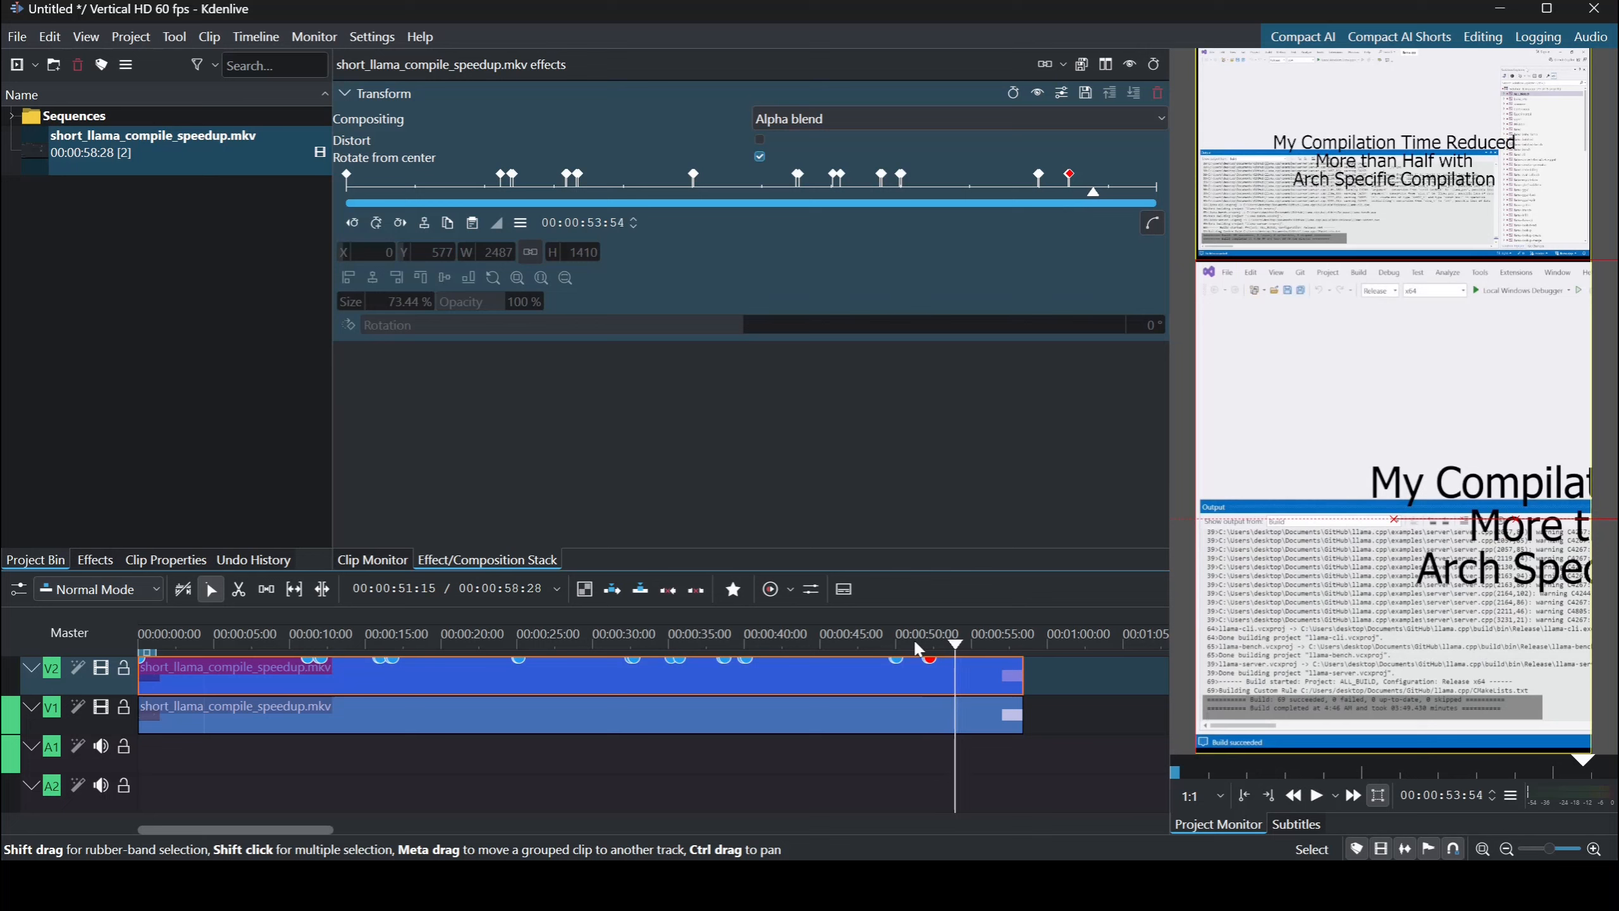
left_click(954, 647)
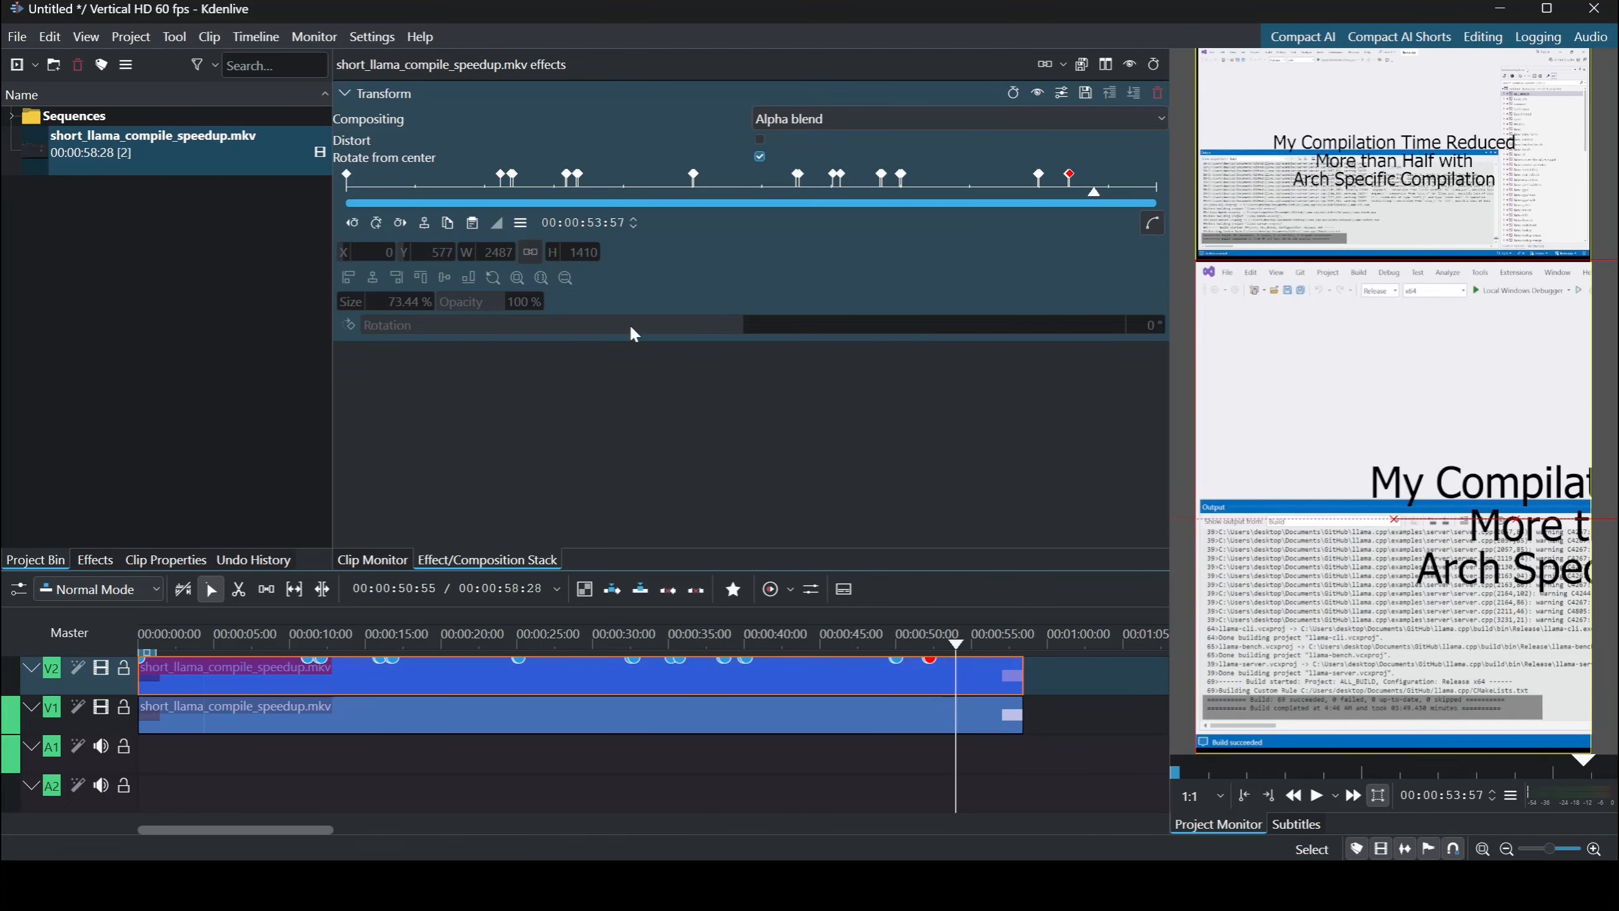
left_click(377, 221)
left_click_drag(957, 640, 1014, 642)
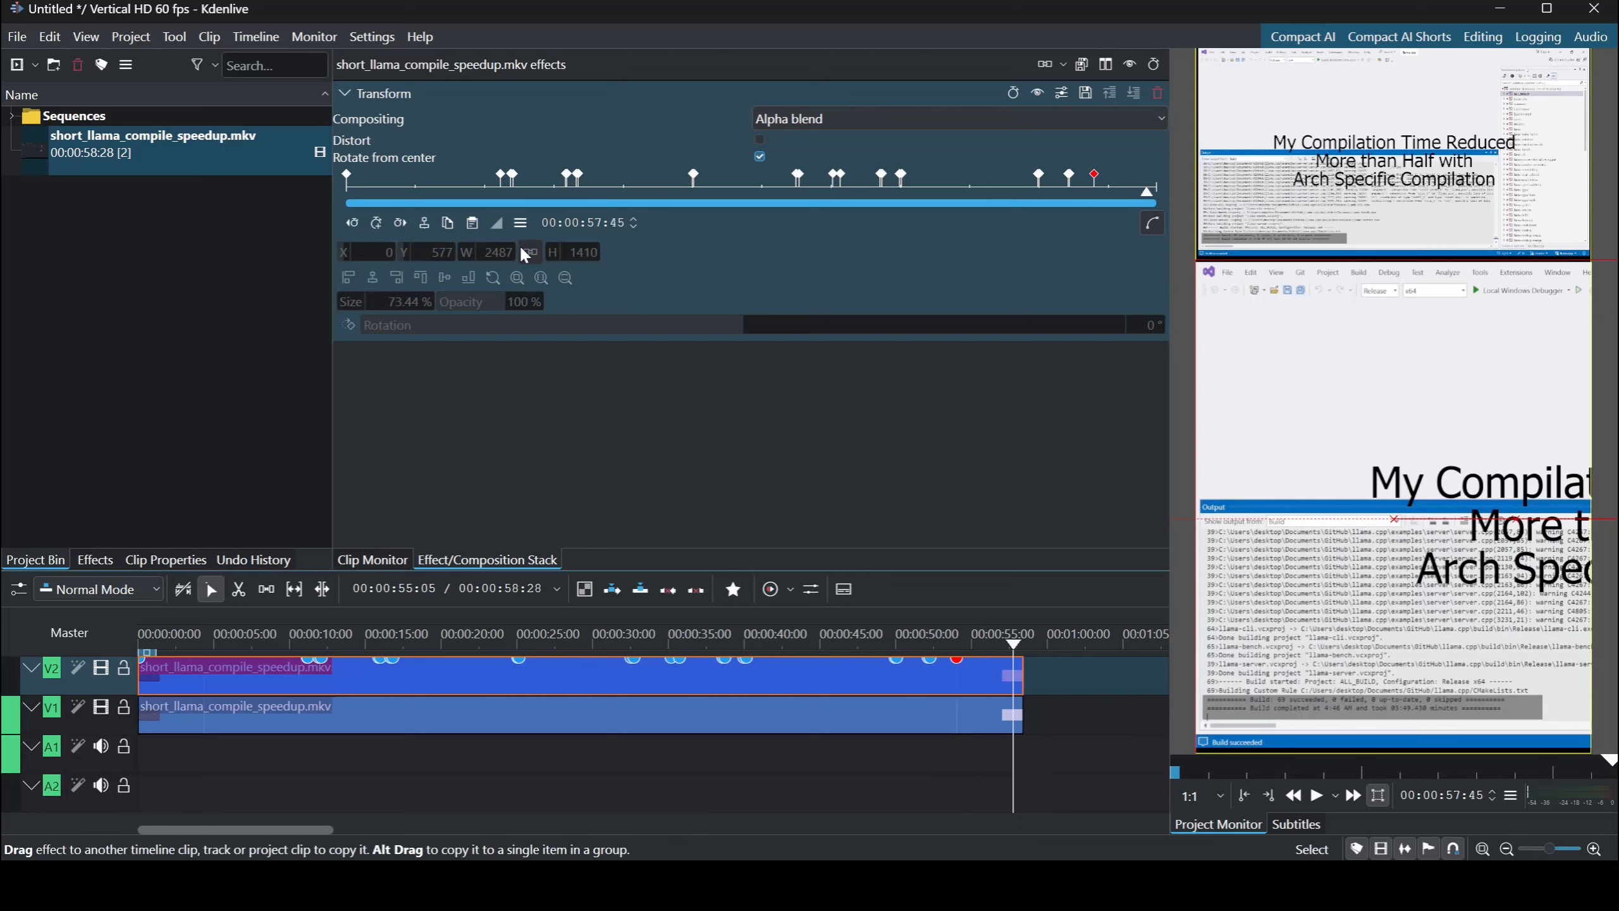
left_click(377, 222)
Set the V2 clip's X position to -961 at the 00:00:57:45 keyframe and play back the pan across the caption.
left_click(953, 644)
key("space")
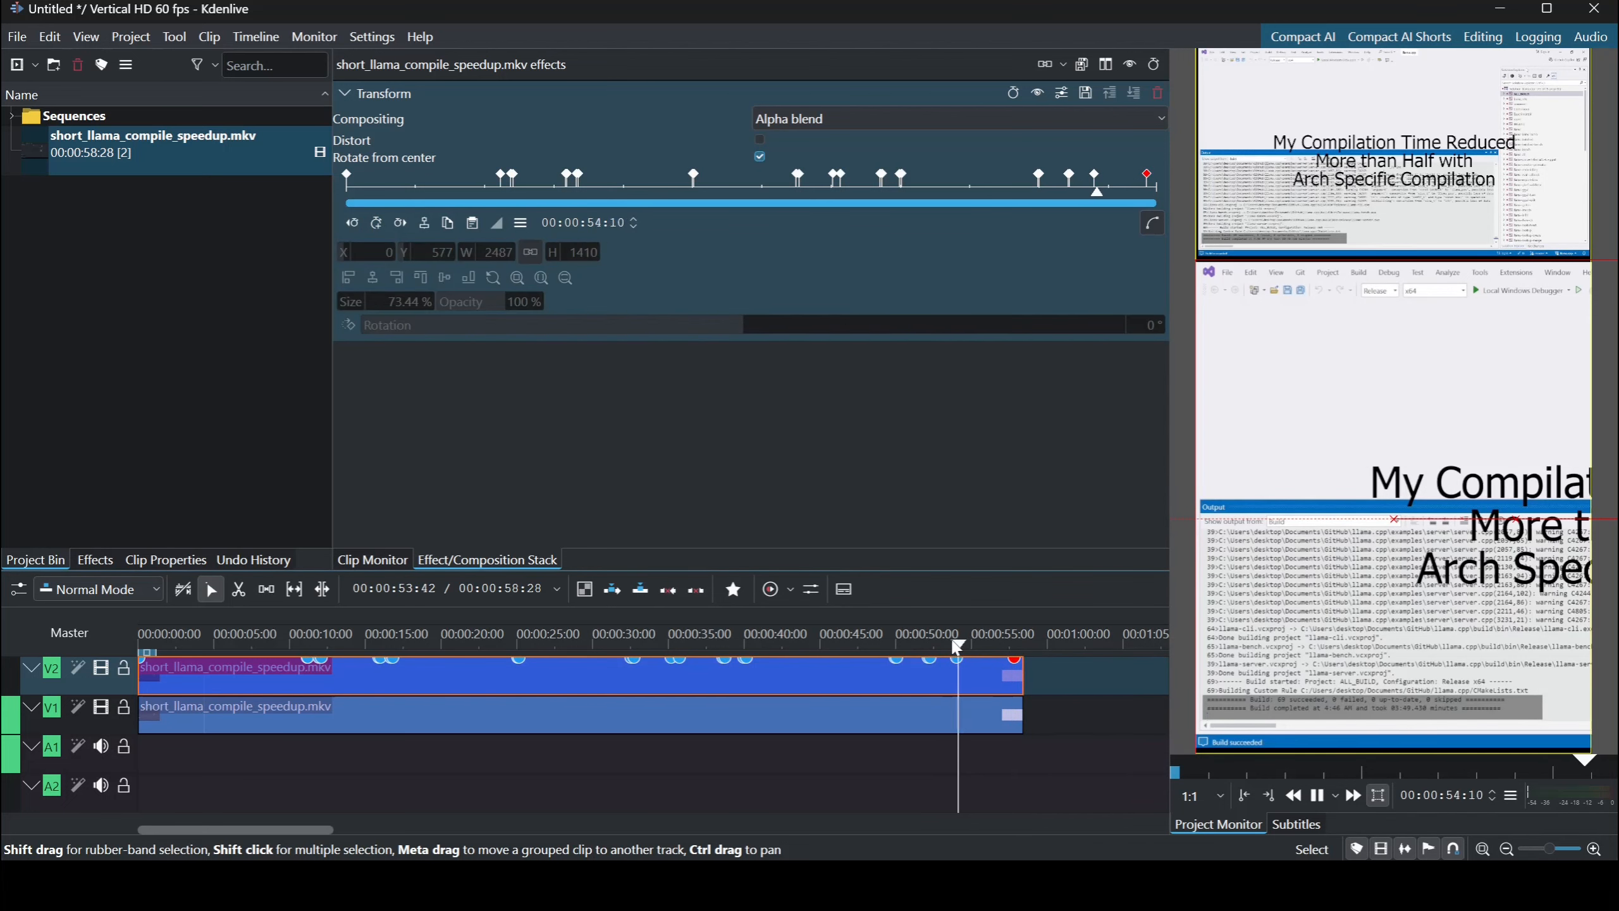
key("space")
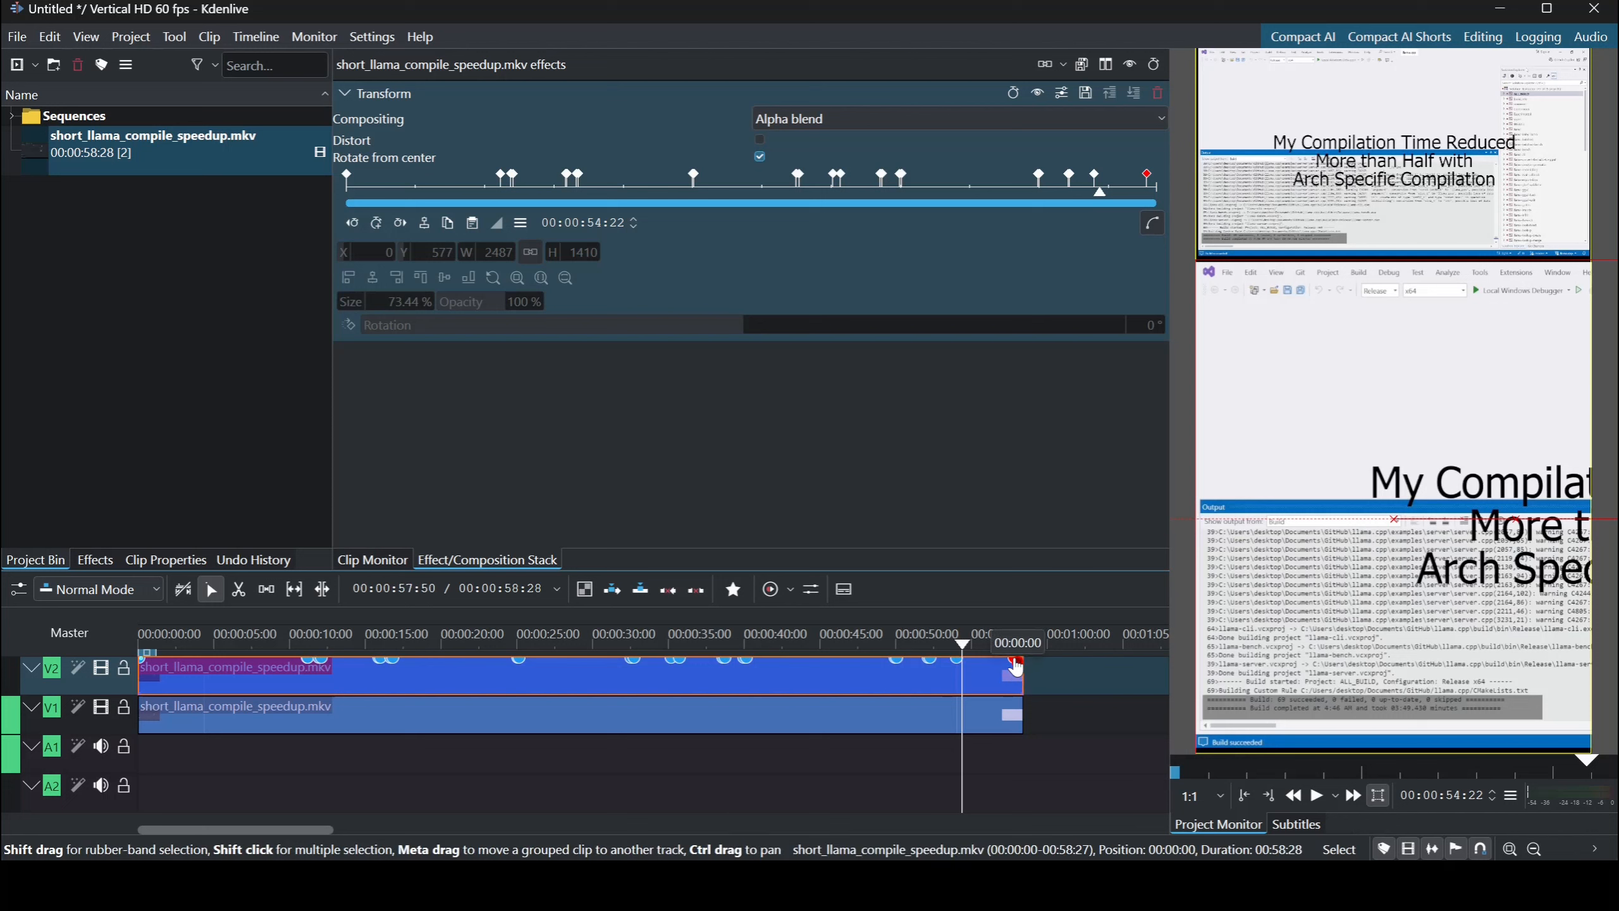
left_click(1147, 177)
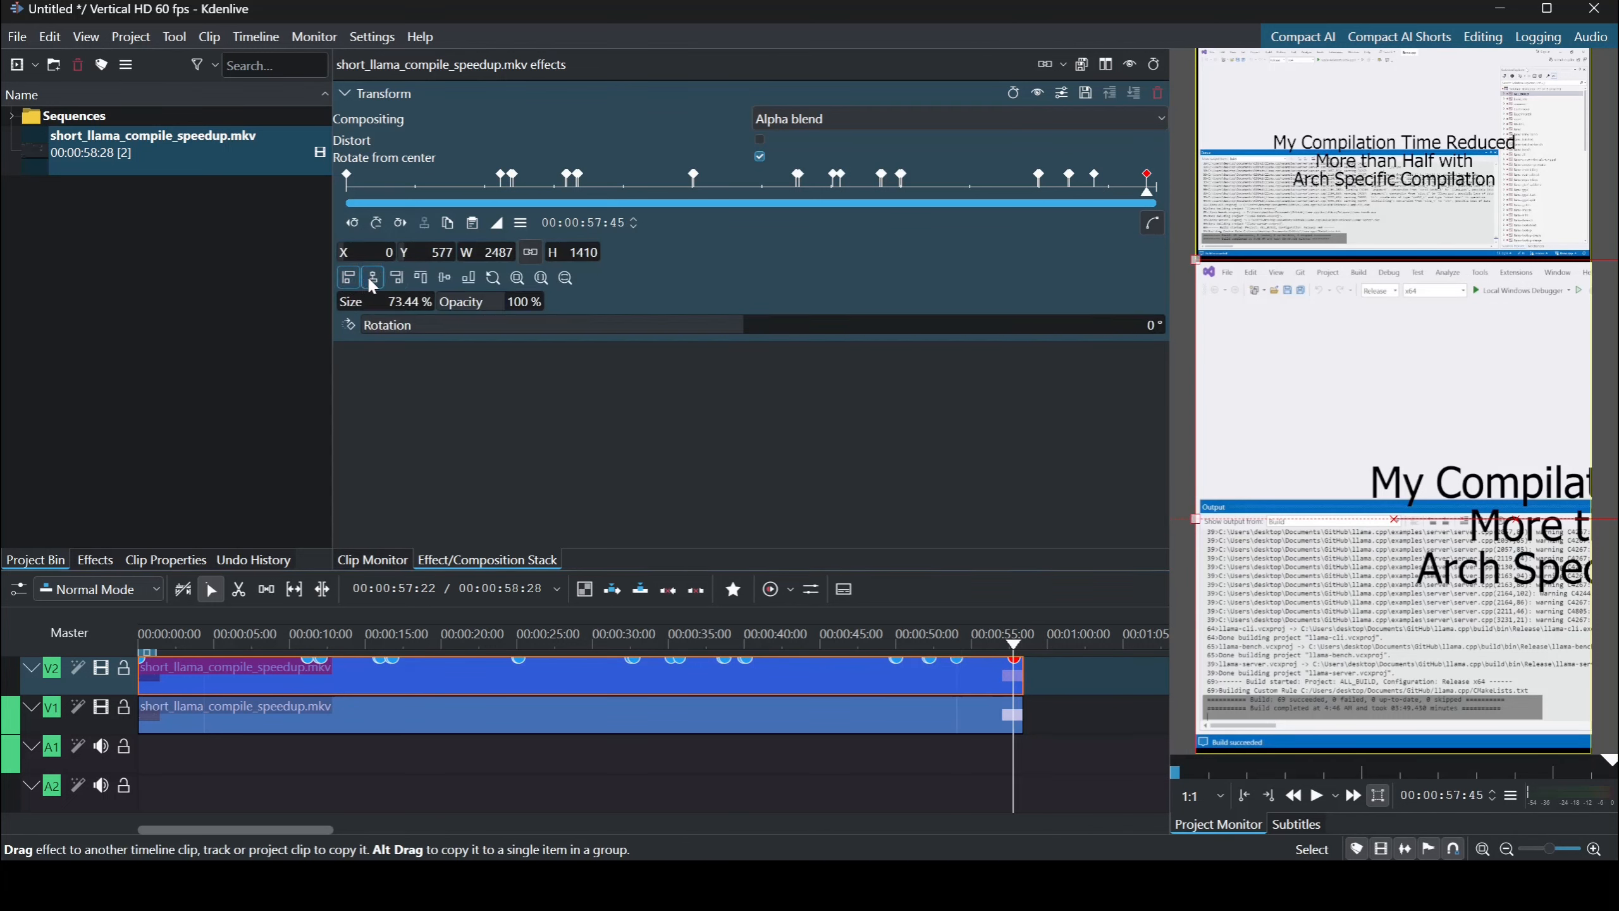
left_click_drag(345, 261, 17, 271)
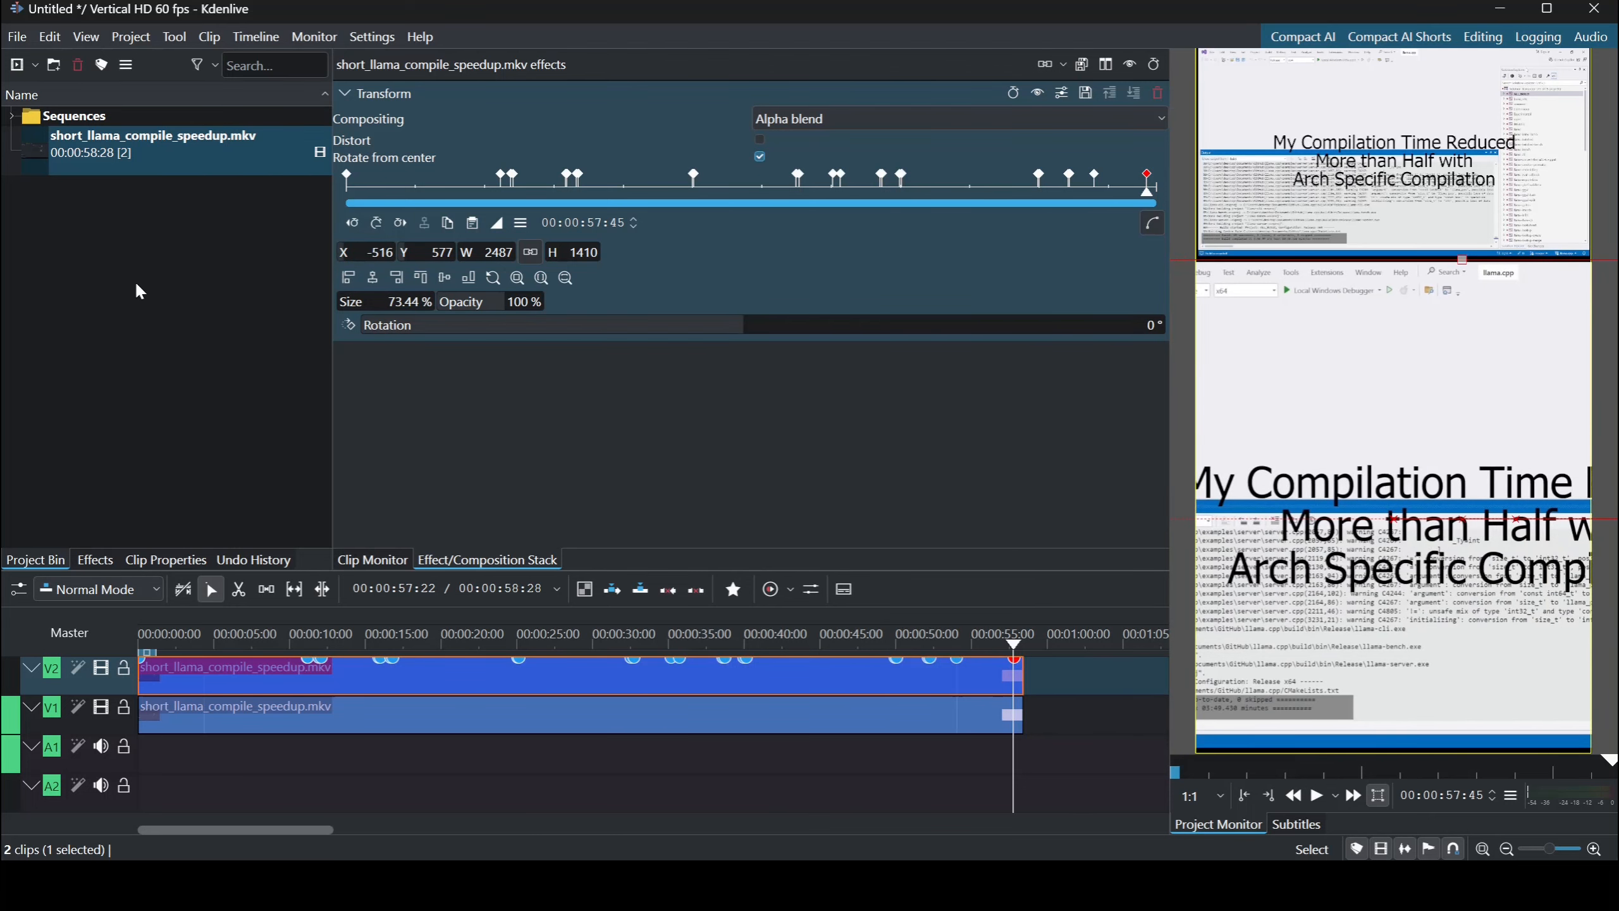
left_click_drag(341, 255, 98, 273)
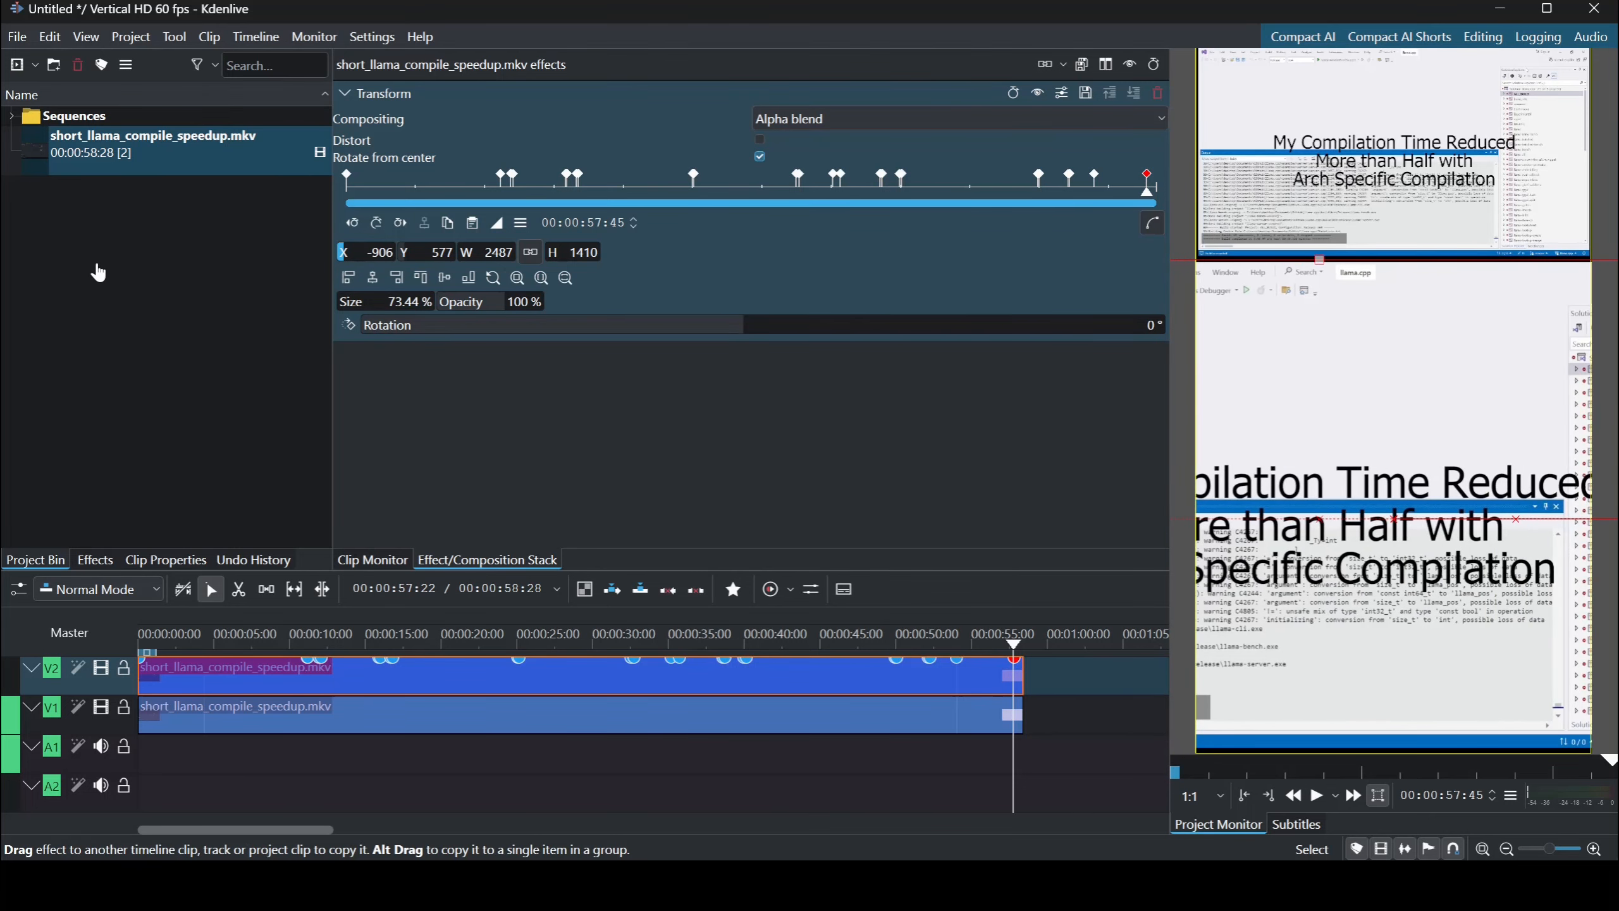
mouse_move(322, 267)
left_mouse_down()
mouse_move(253, 273)
mouse_move(304, 260)
left_mouse_up()
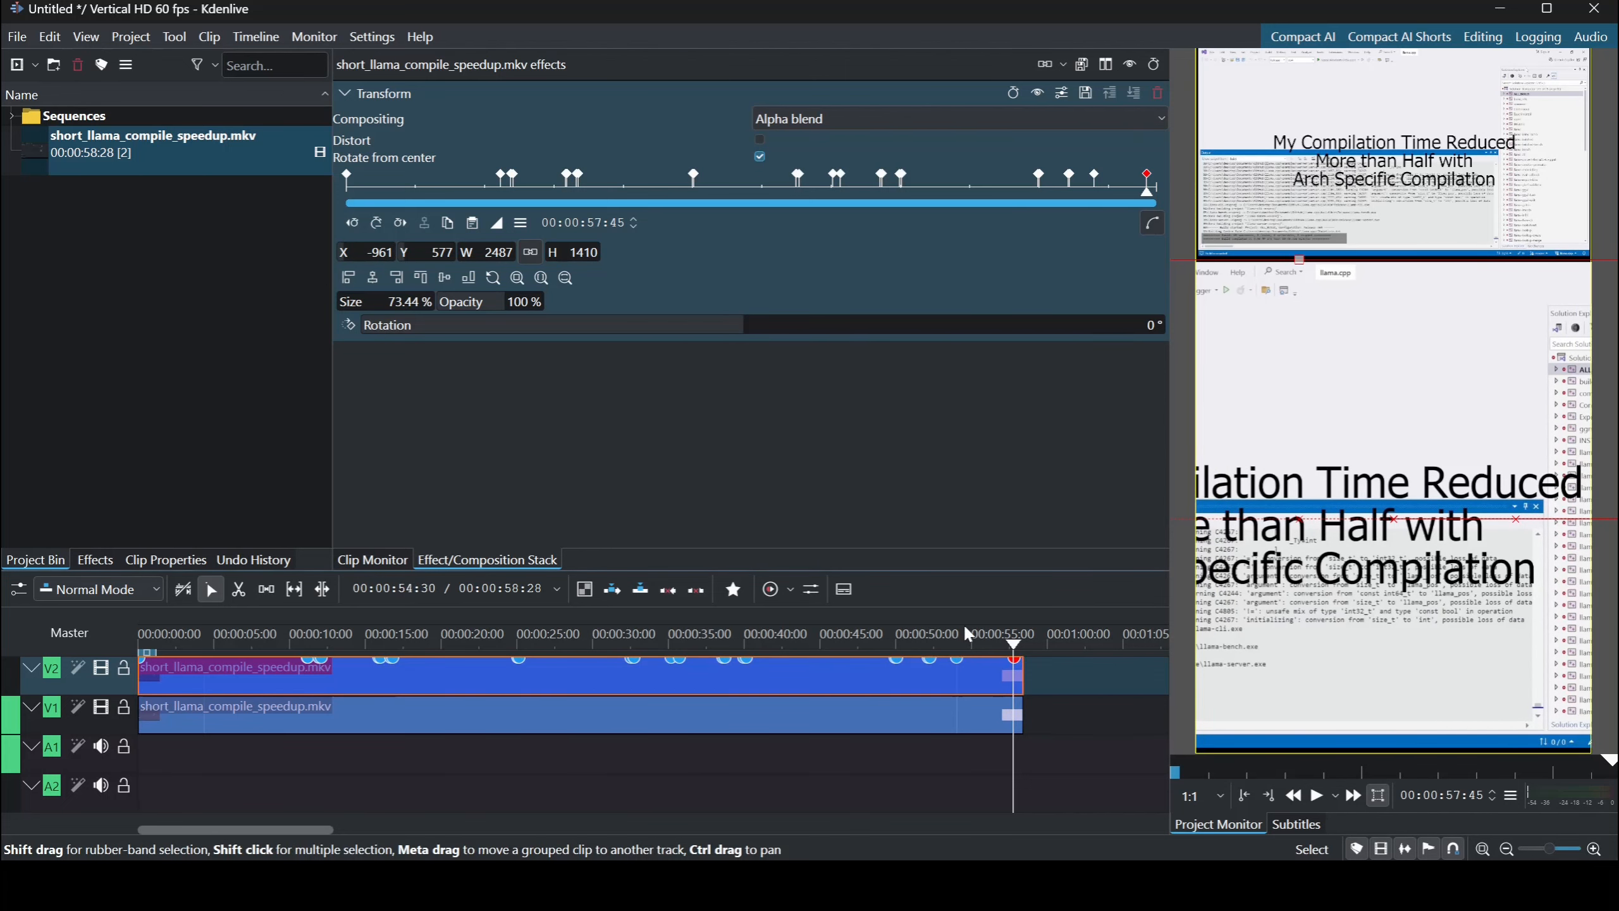
left_click(939, 640)
key("space")
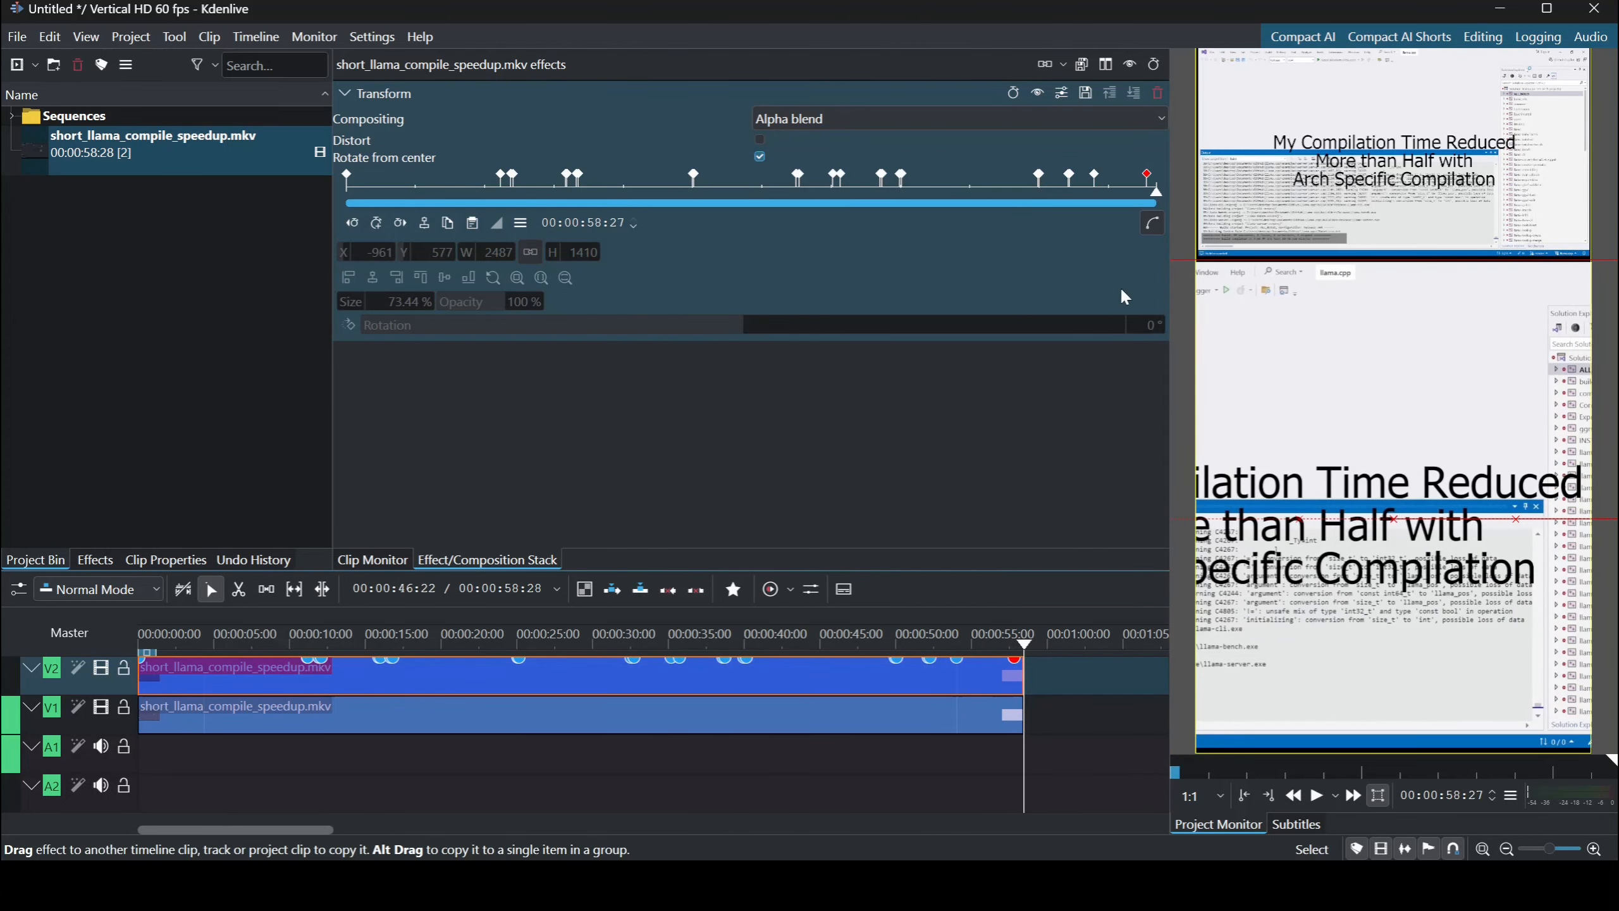
Show the Transform effect's X position curve and play back the clip from its start through the first keyframed moves.
left_click(1151, 223)
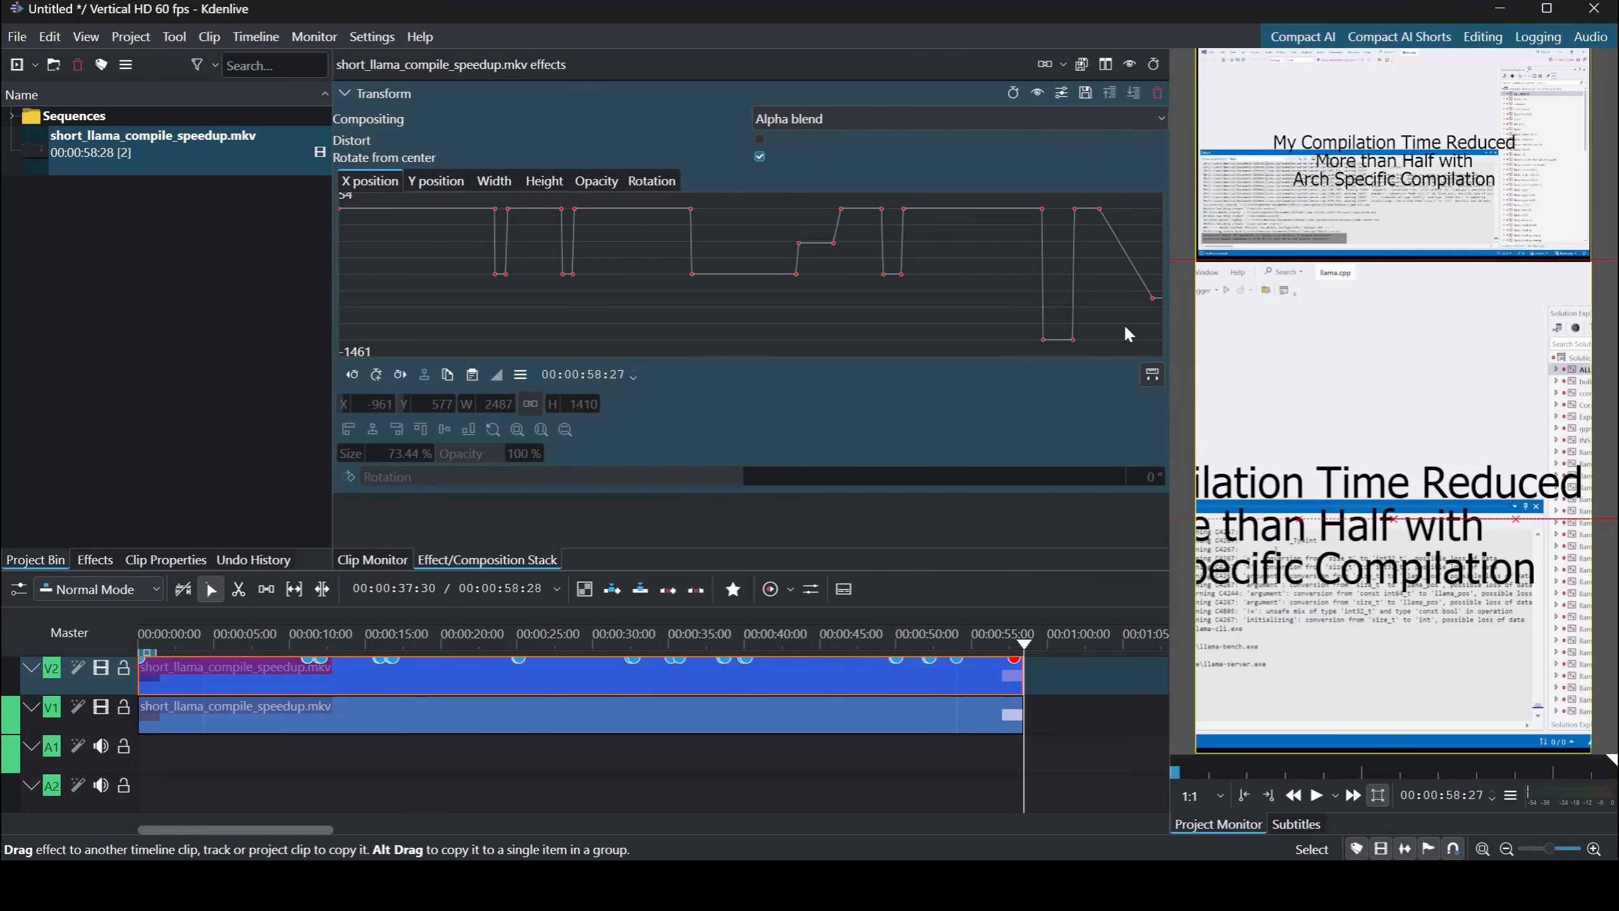
left_click(215, 634)
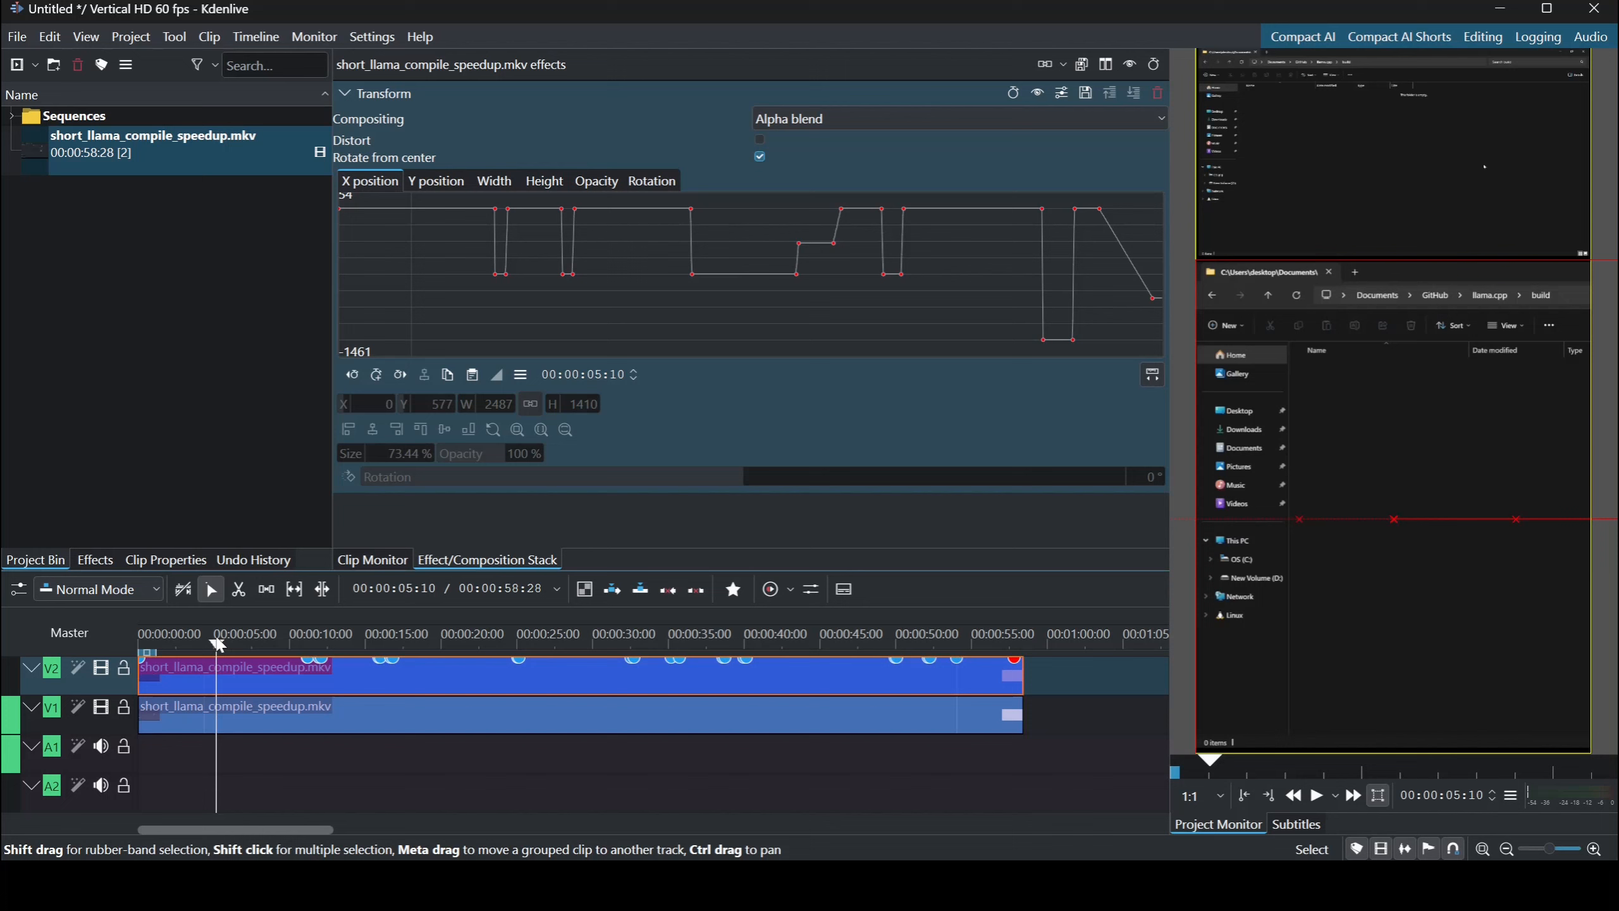
left_click(139, 638)
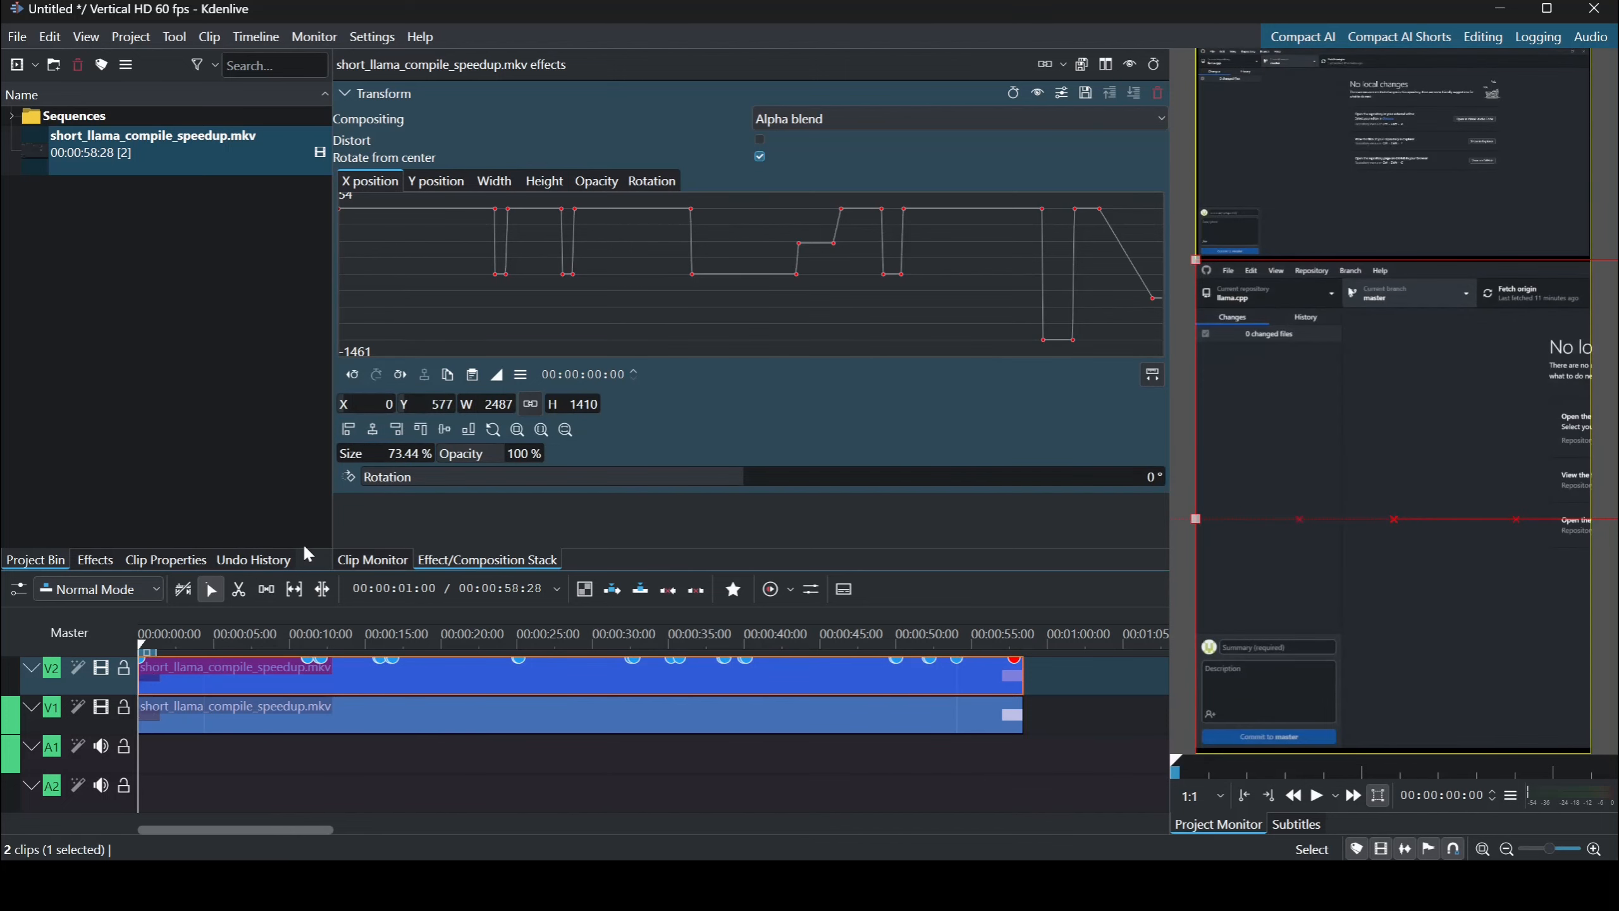
key("space")
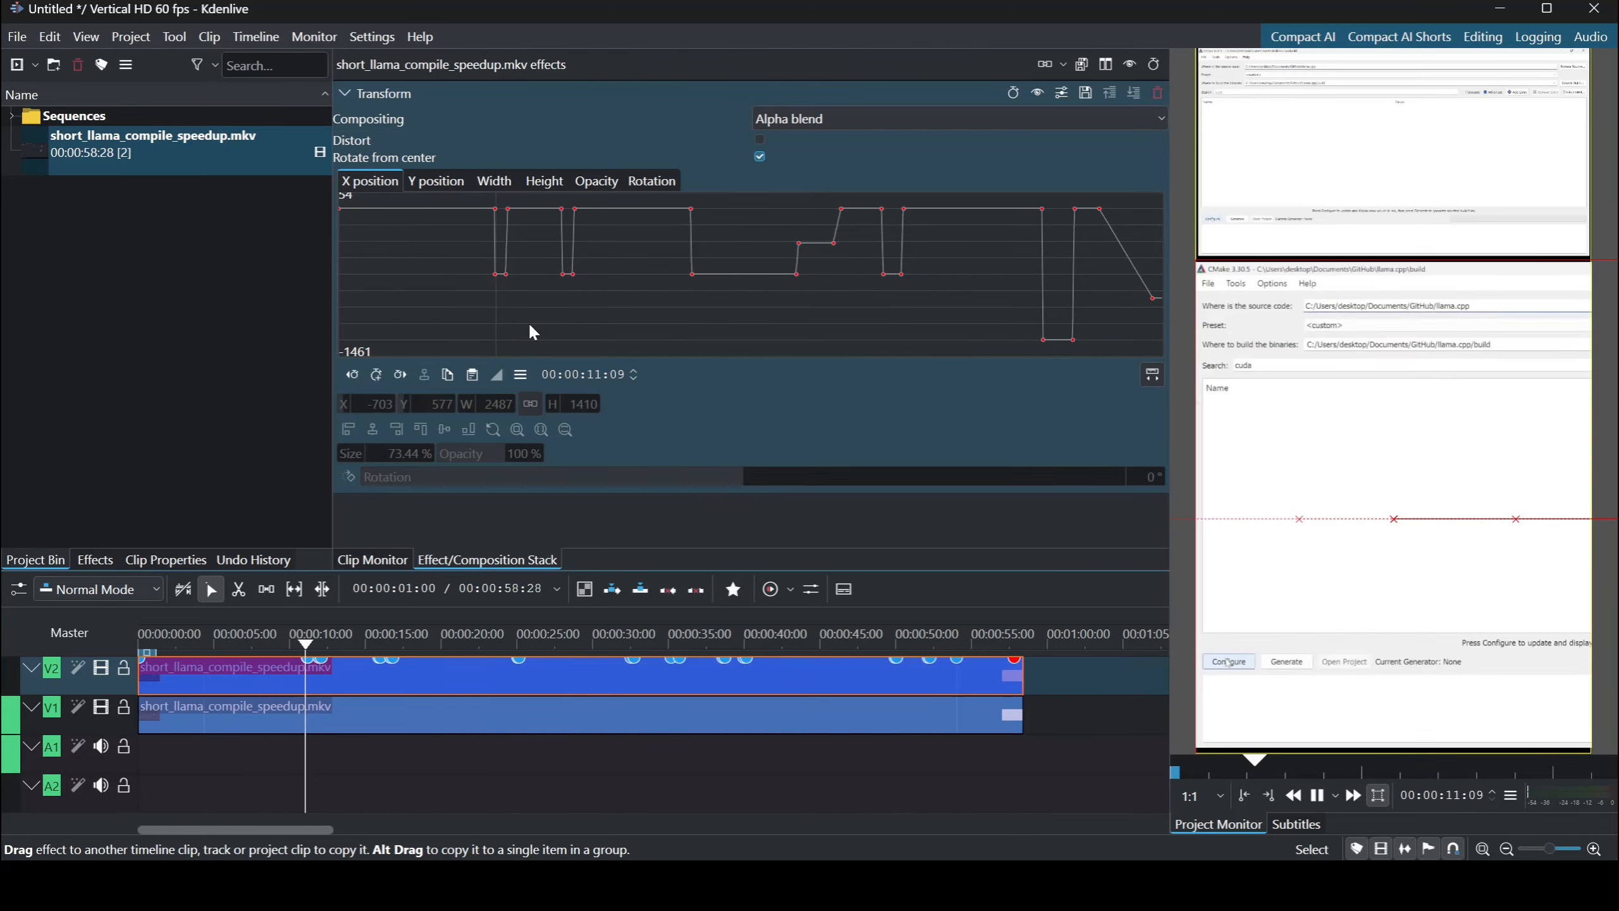
key("space")
left_click(297, 641)
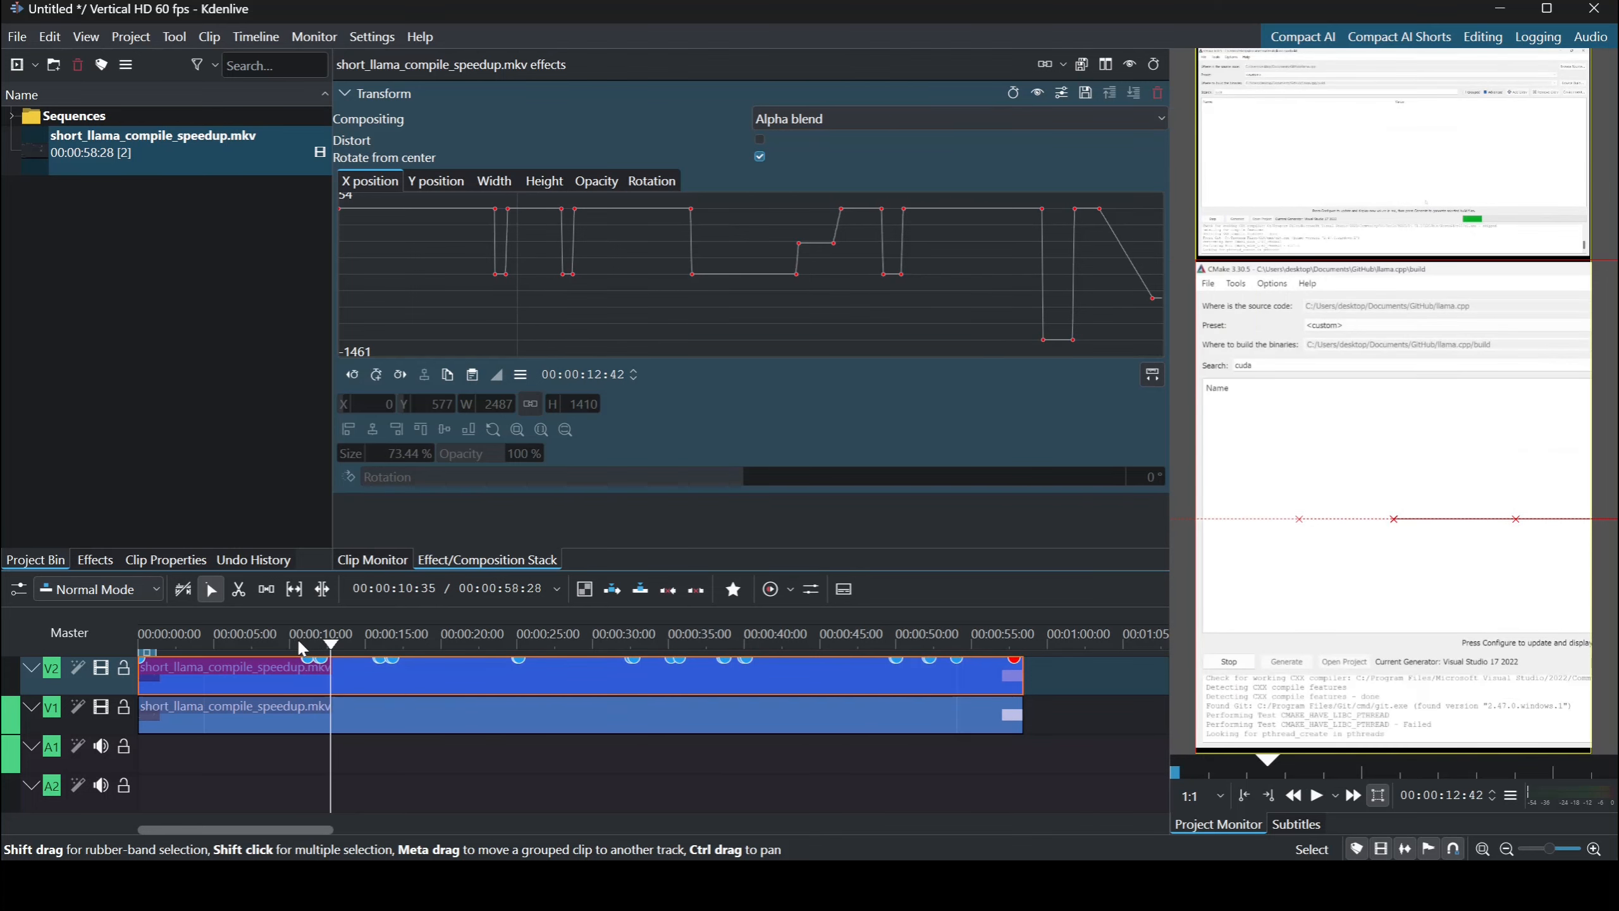
key("space")
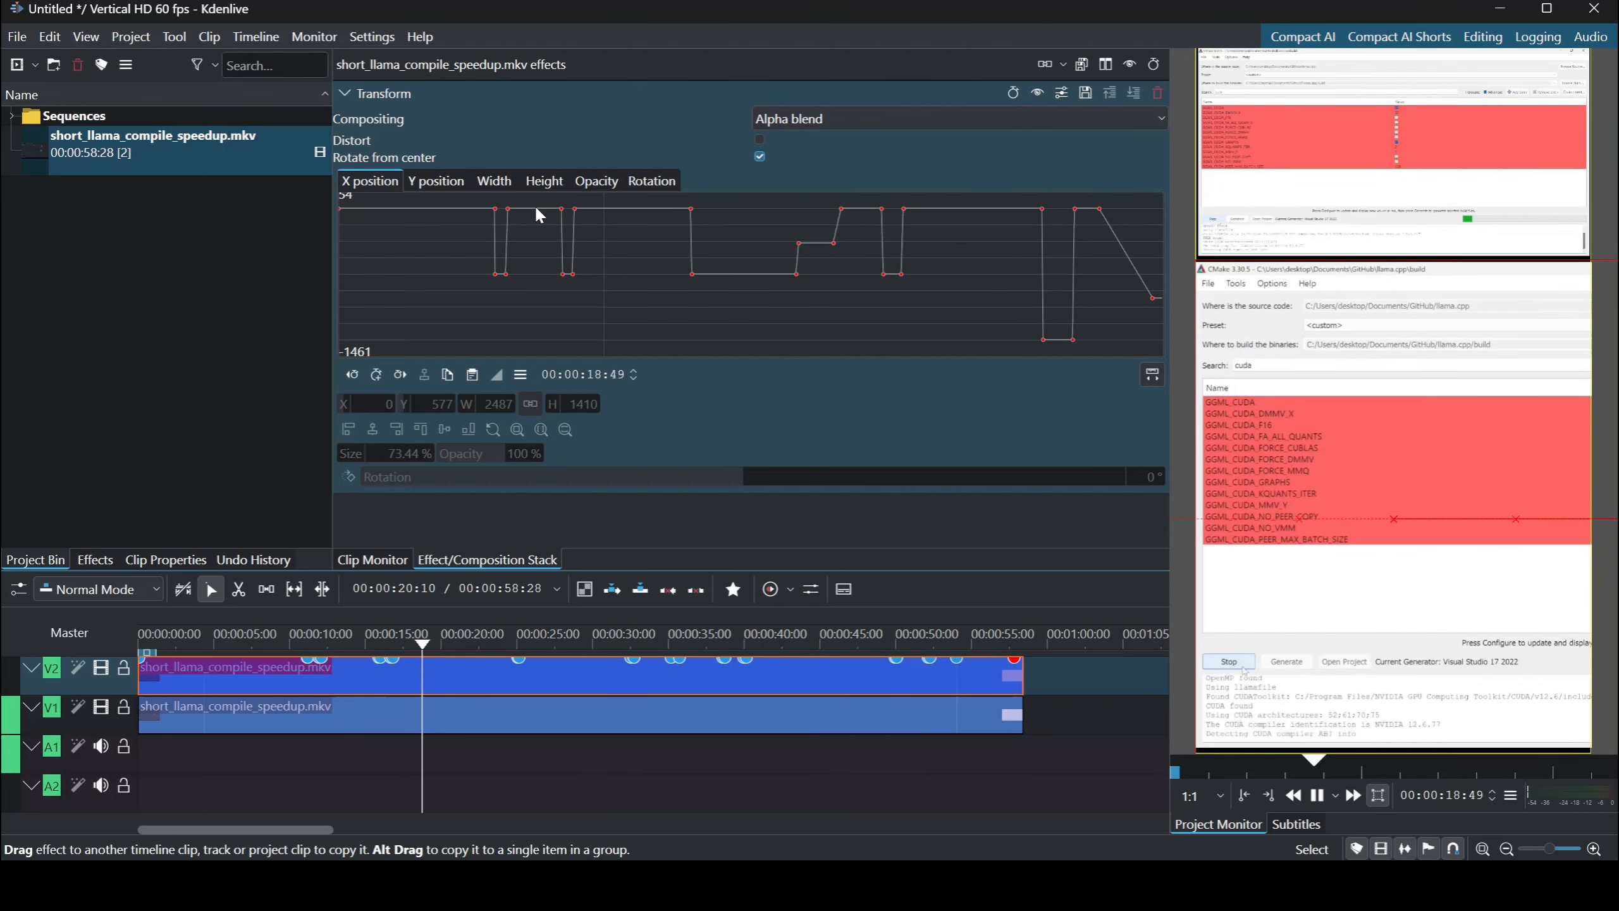
key("space")
left_click(290, 637)
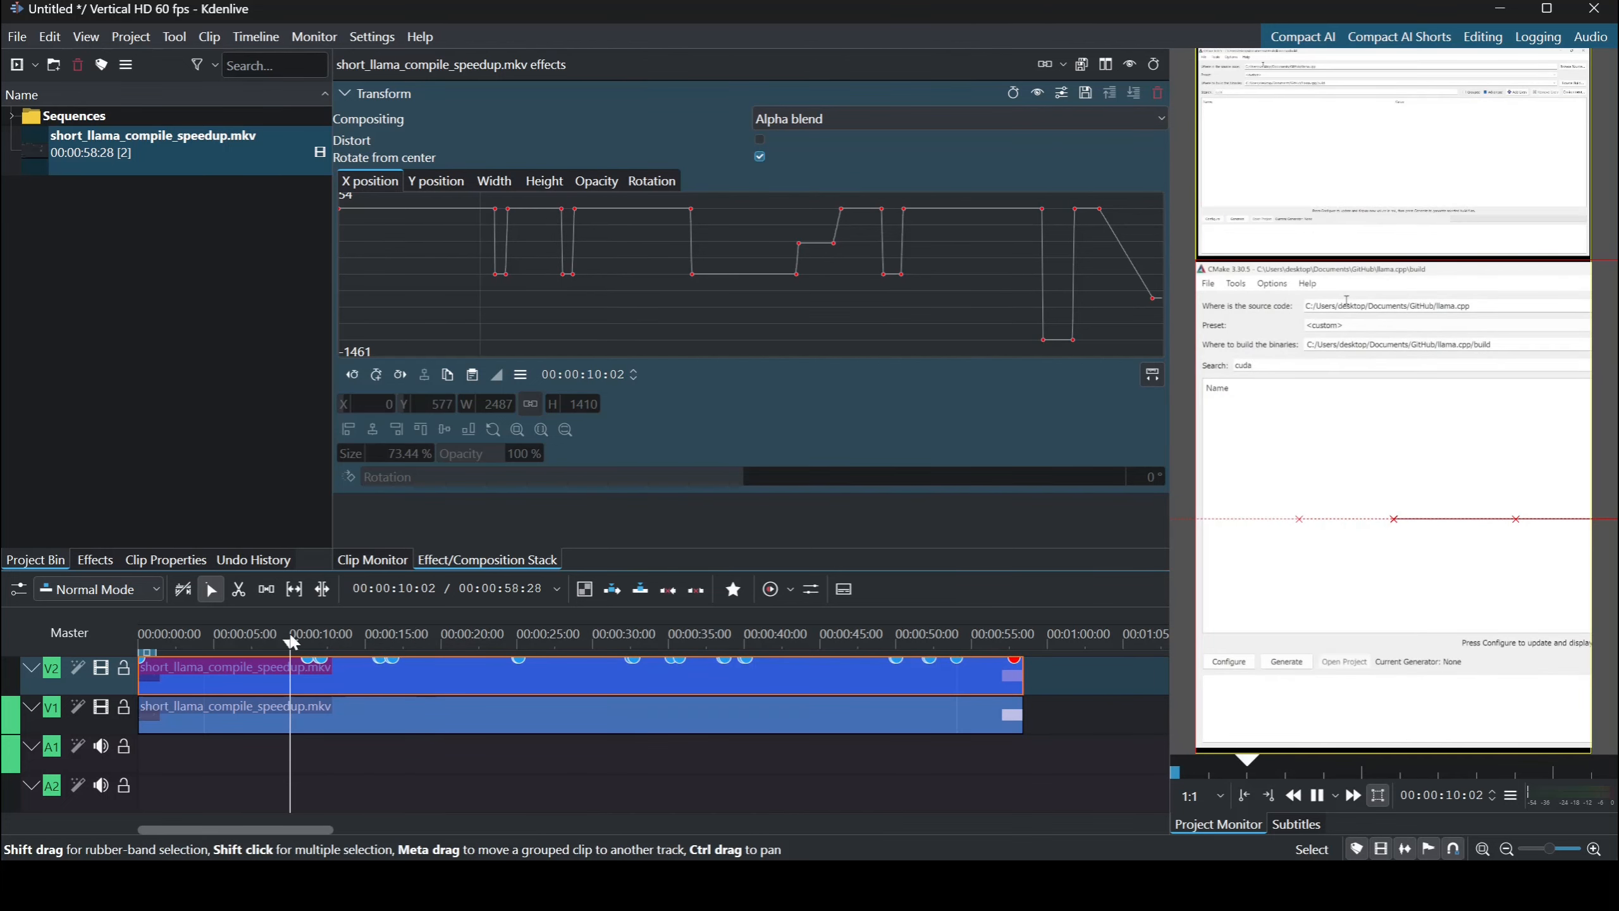
key("space")
key("space")
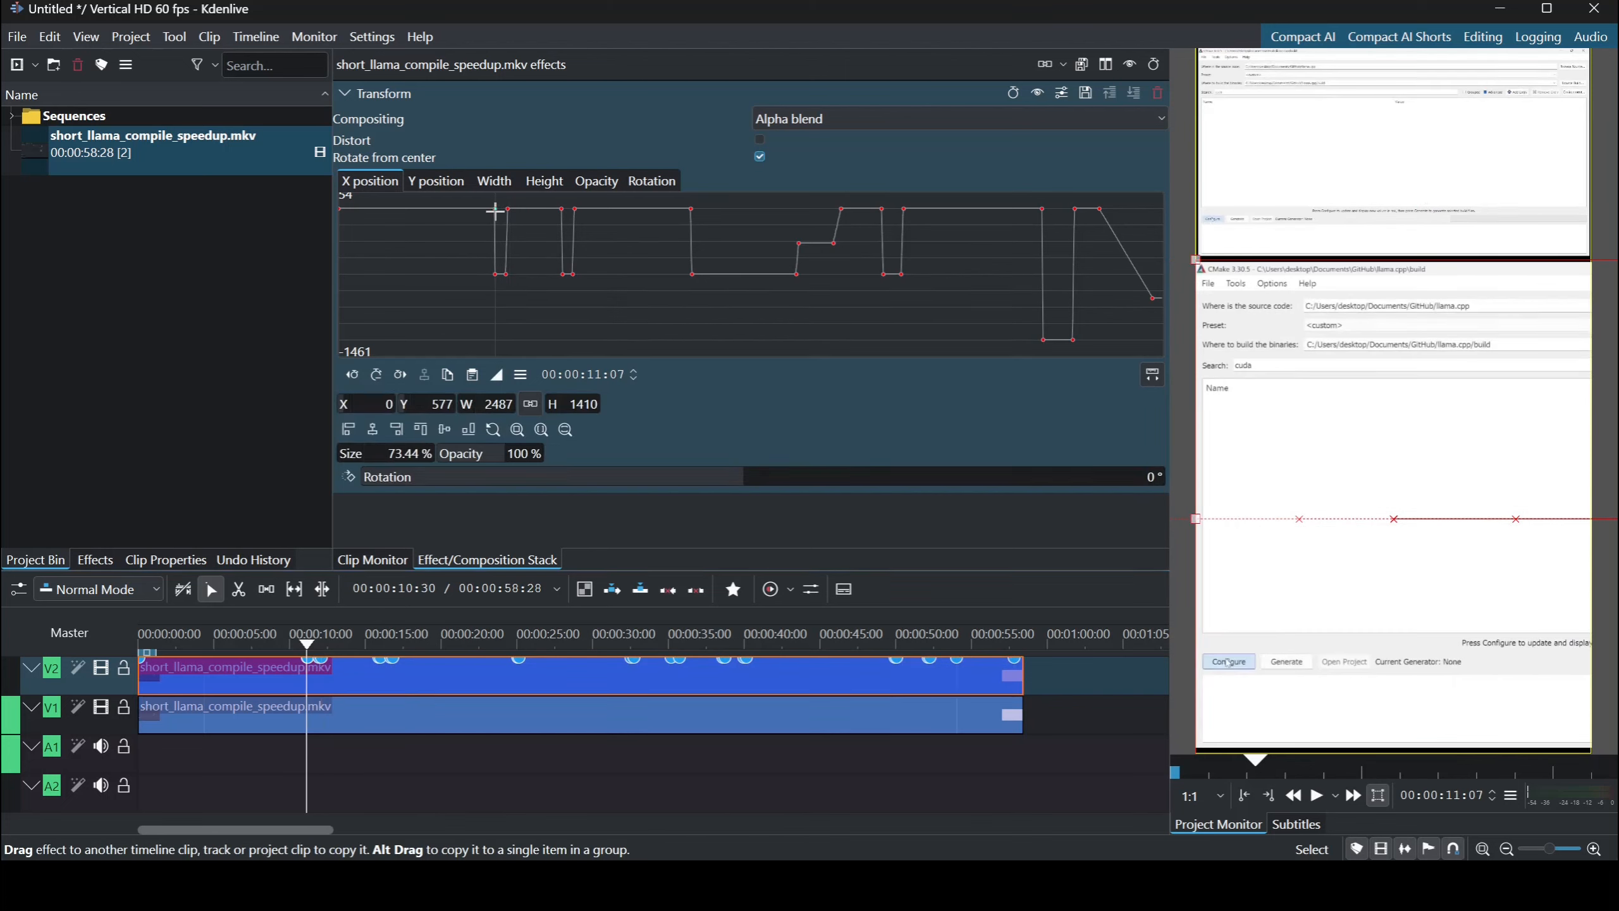
Try moving the first move's starting keyframe on the X position curve to 00:00:06:06 and play back the slower pan.
left_click_drag(495, 209, 423, 210)
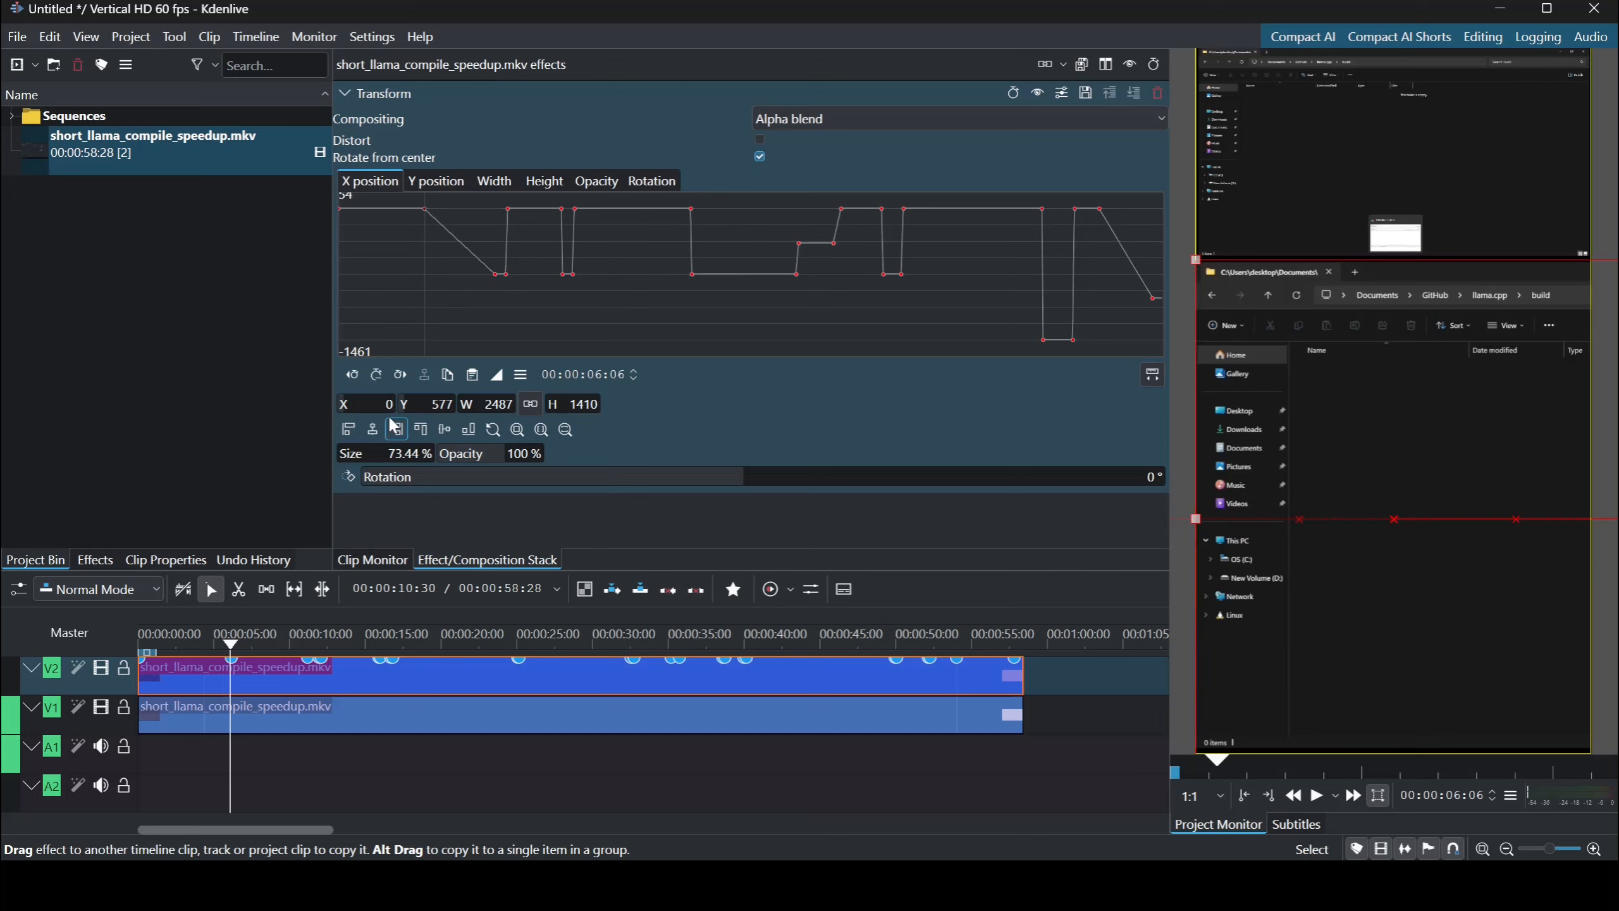
left_click(217, 647)
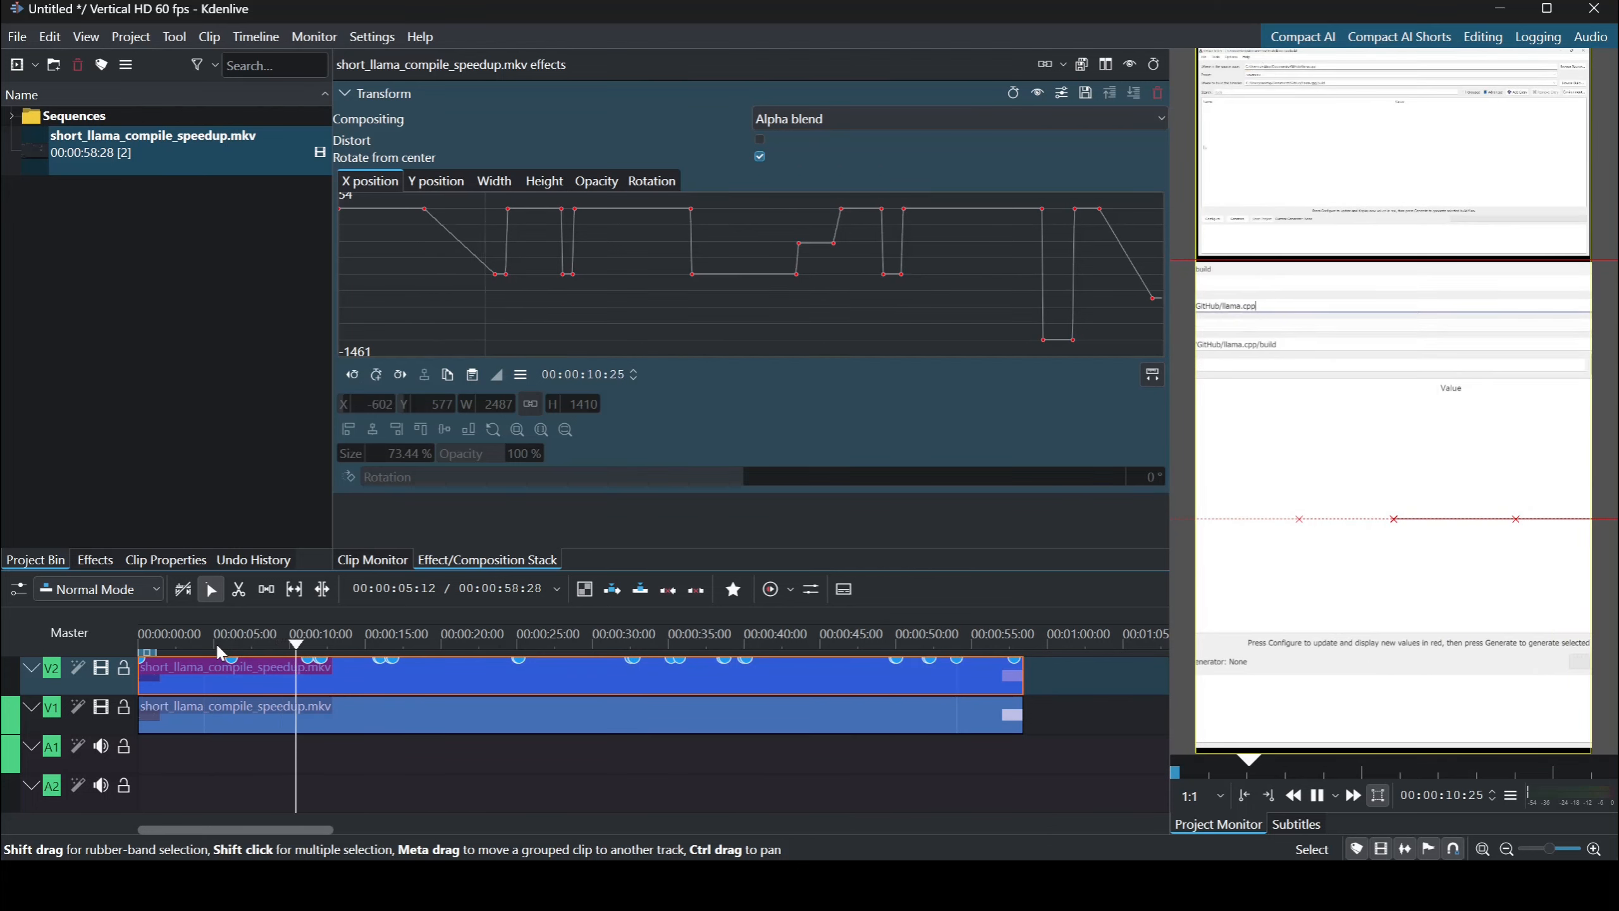
key("space")
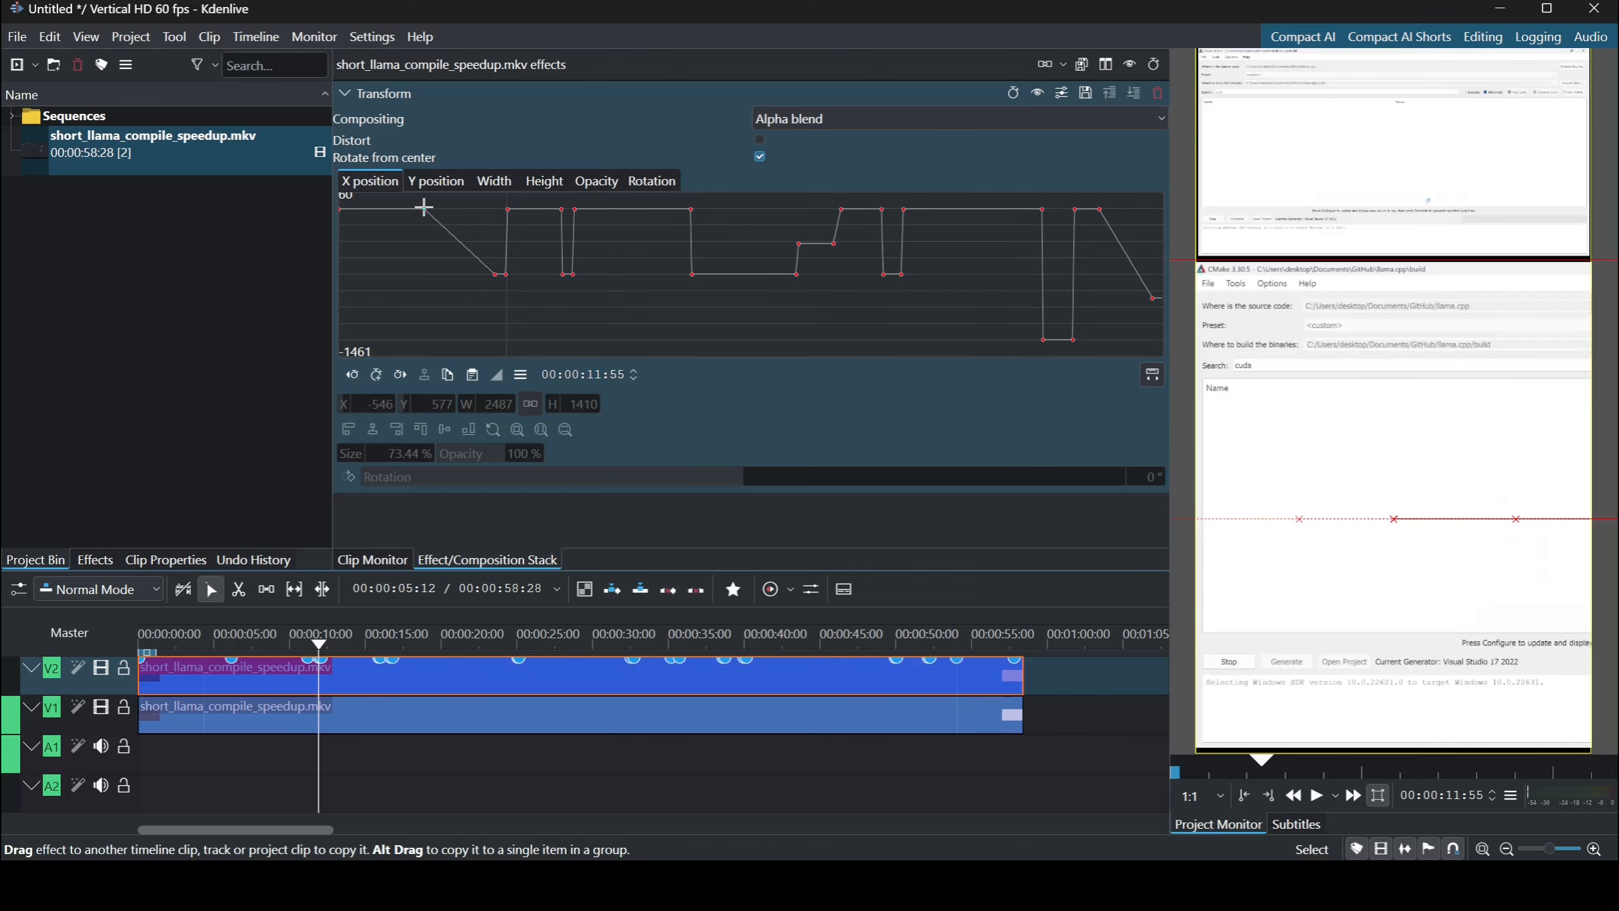
Move the first move's starting keyframe to 00:00:11:04 and set its X position to 0.
left_click_drag(423, 209, 495, 210)
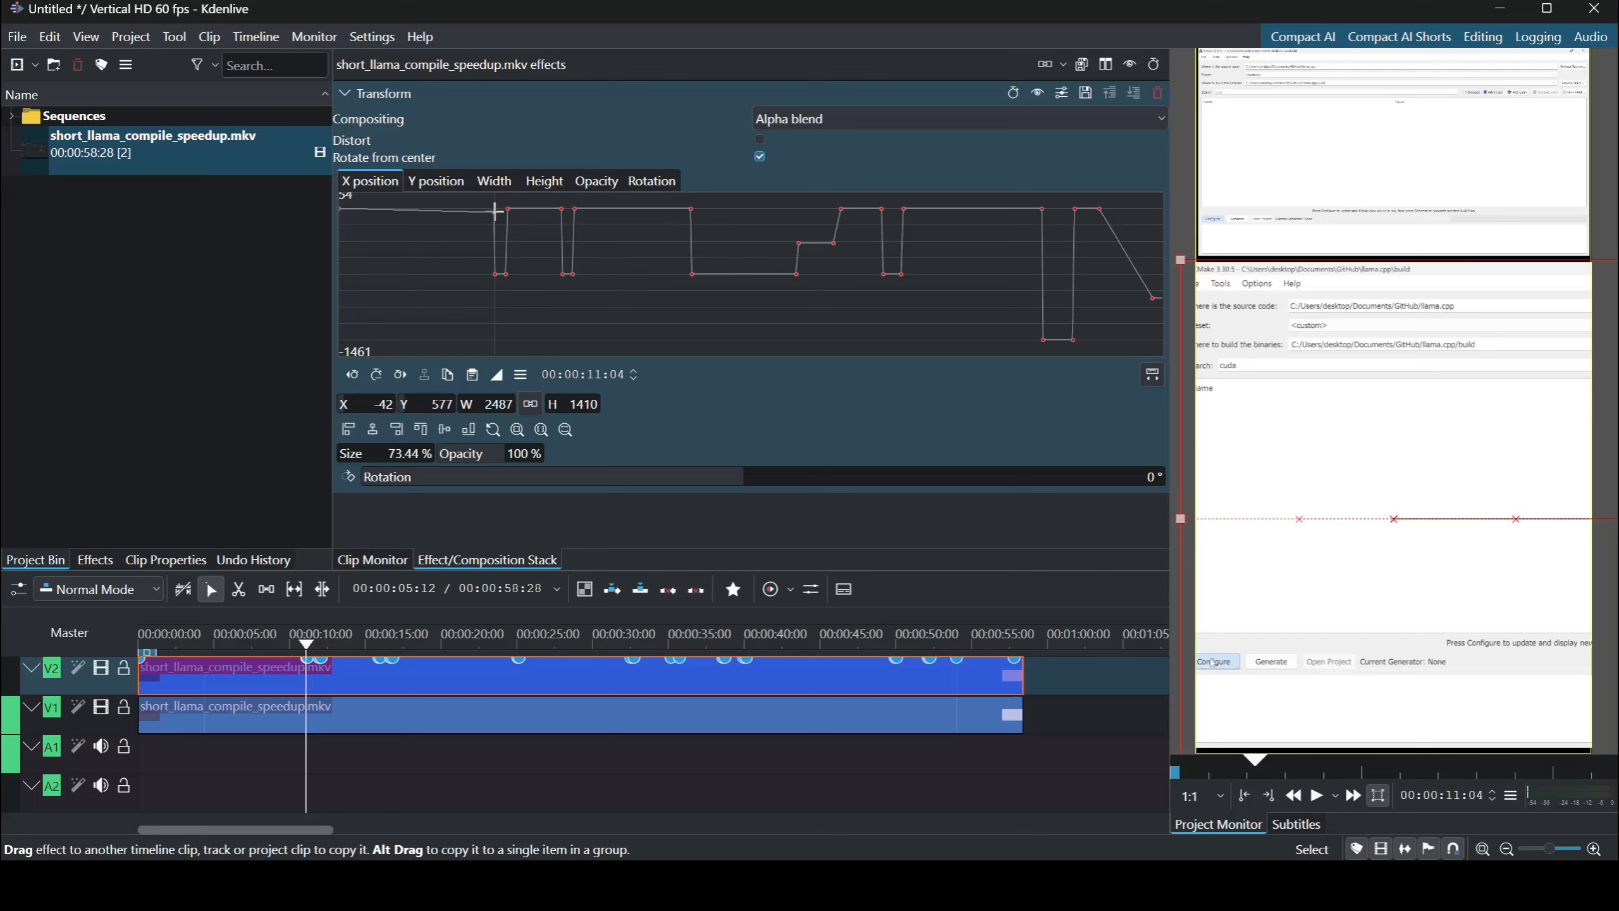
type("9")
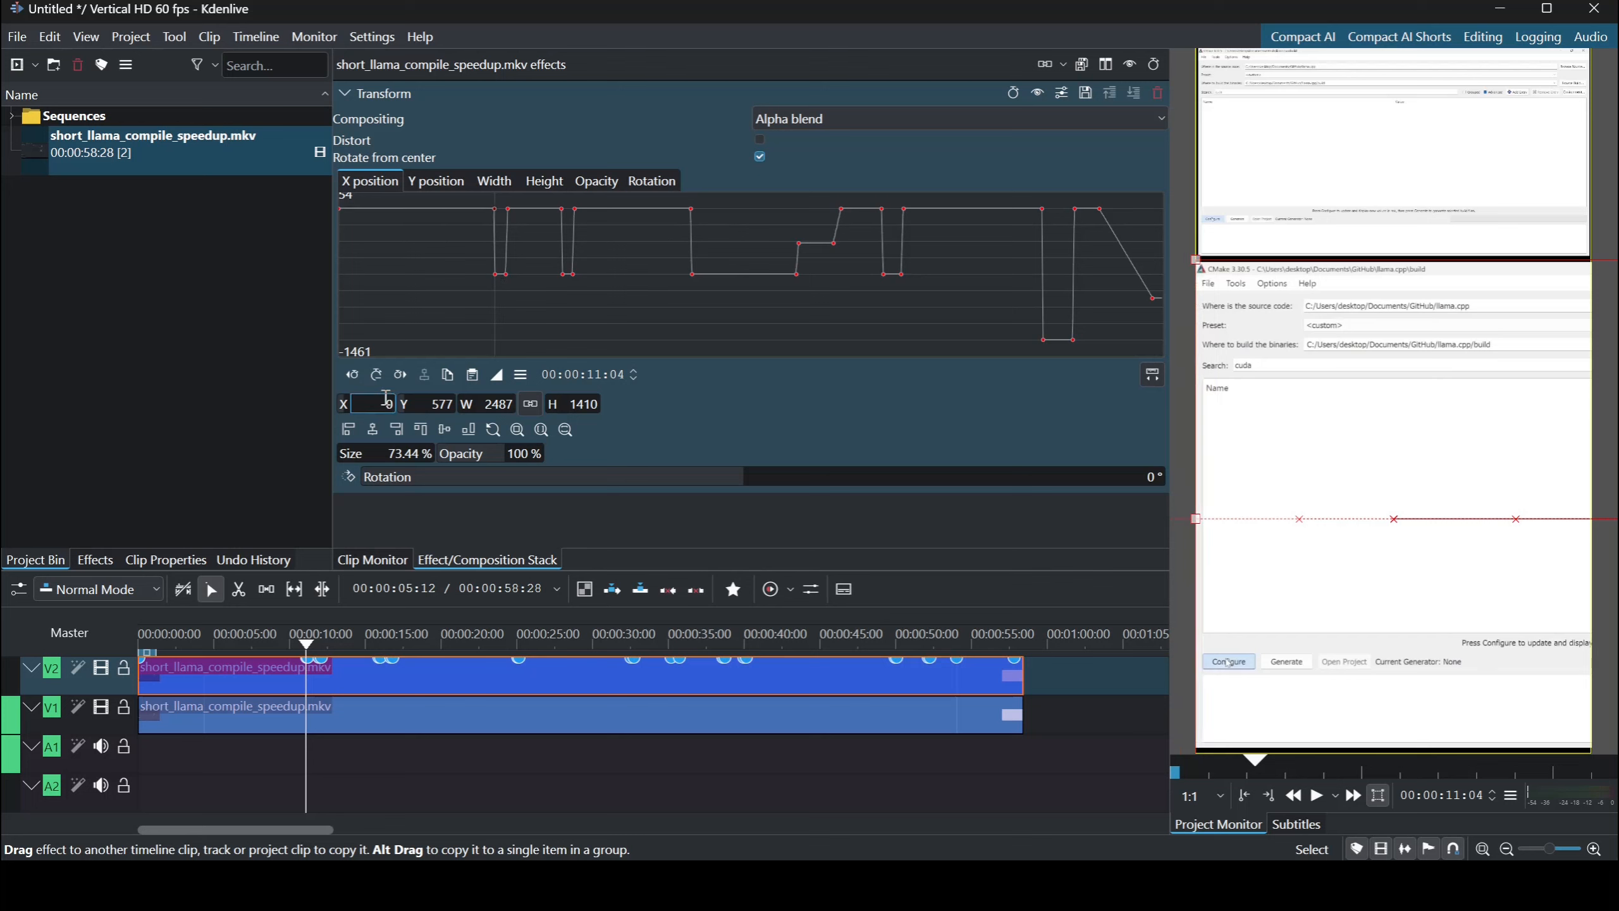
Check the X position keyframes at 00:00:16:39 and 00:00:15:53 and play back the early moves from about 10 seconds.
left_click(571, 273)
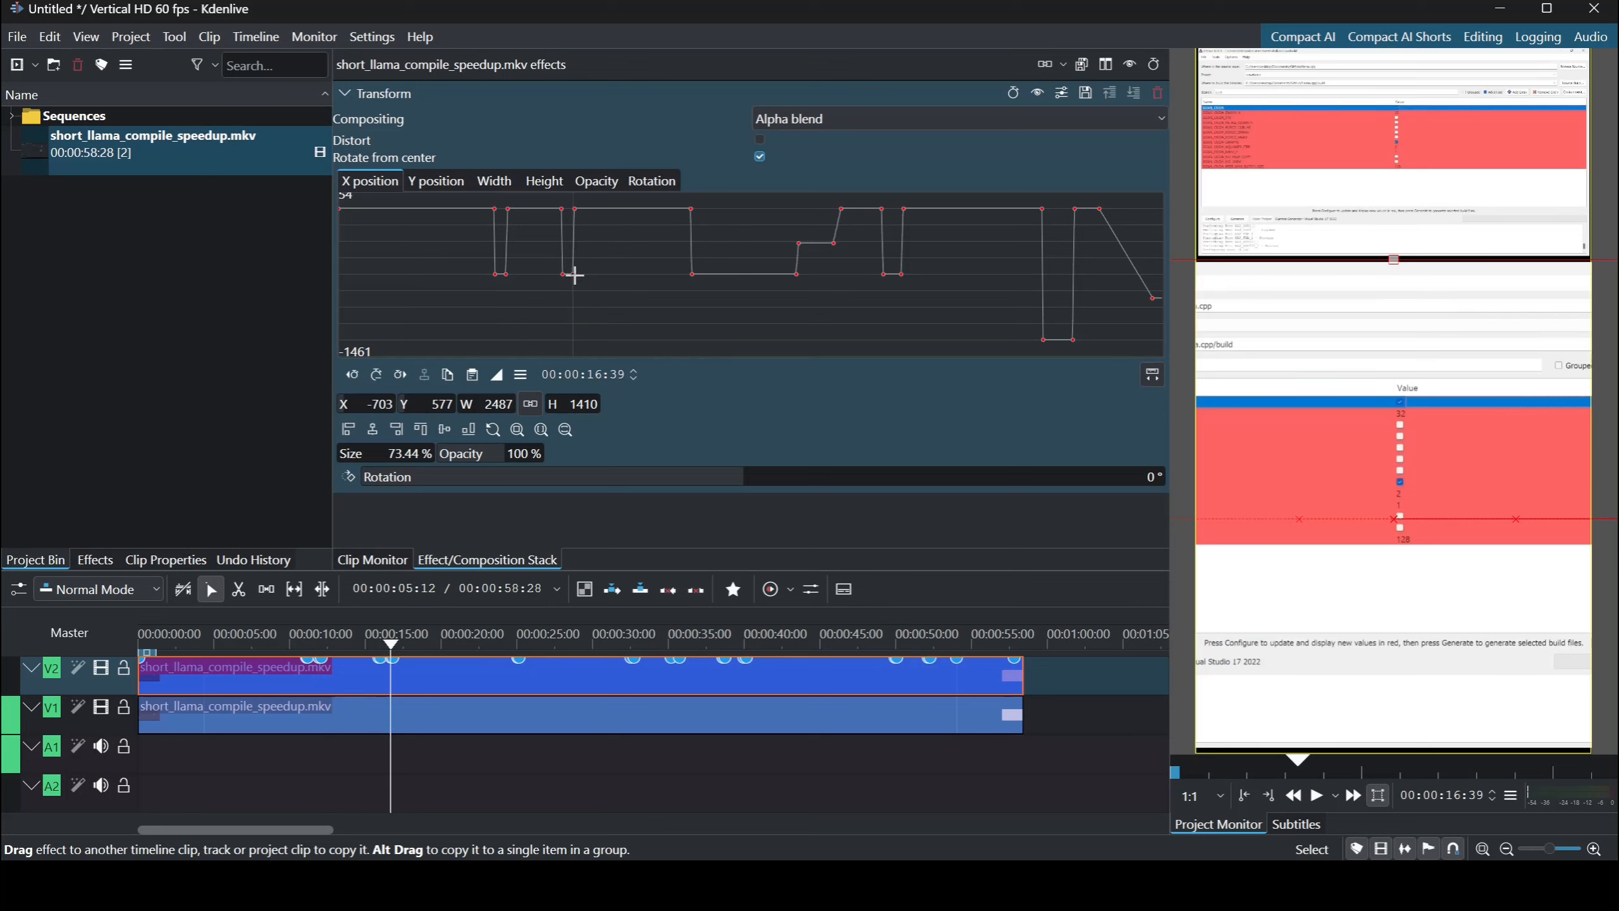
left_click_drag(574, 275, 598, 275)
left_click(564, 273)
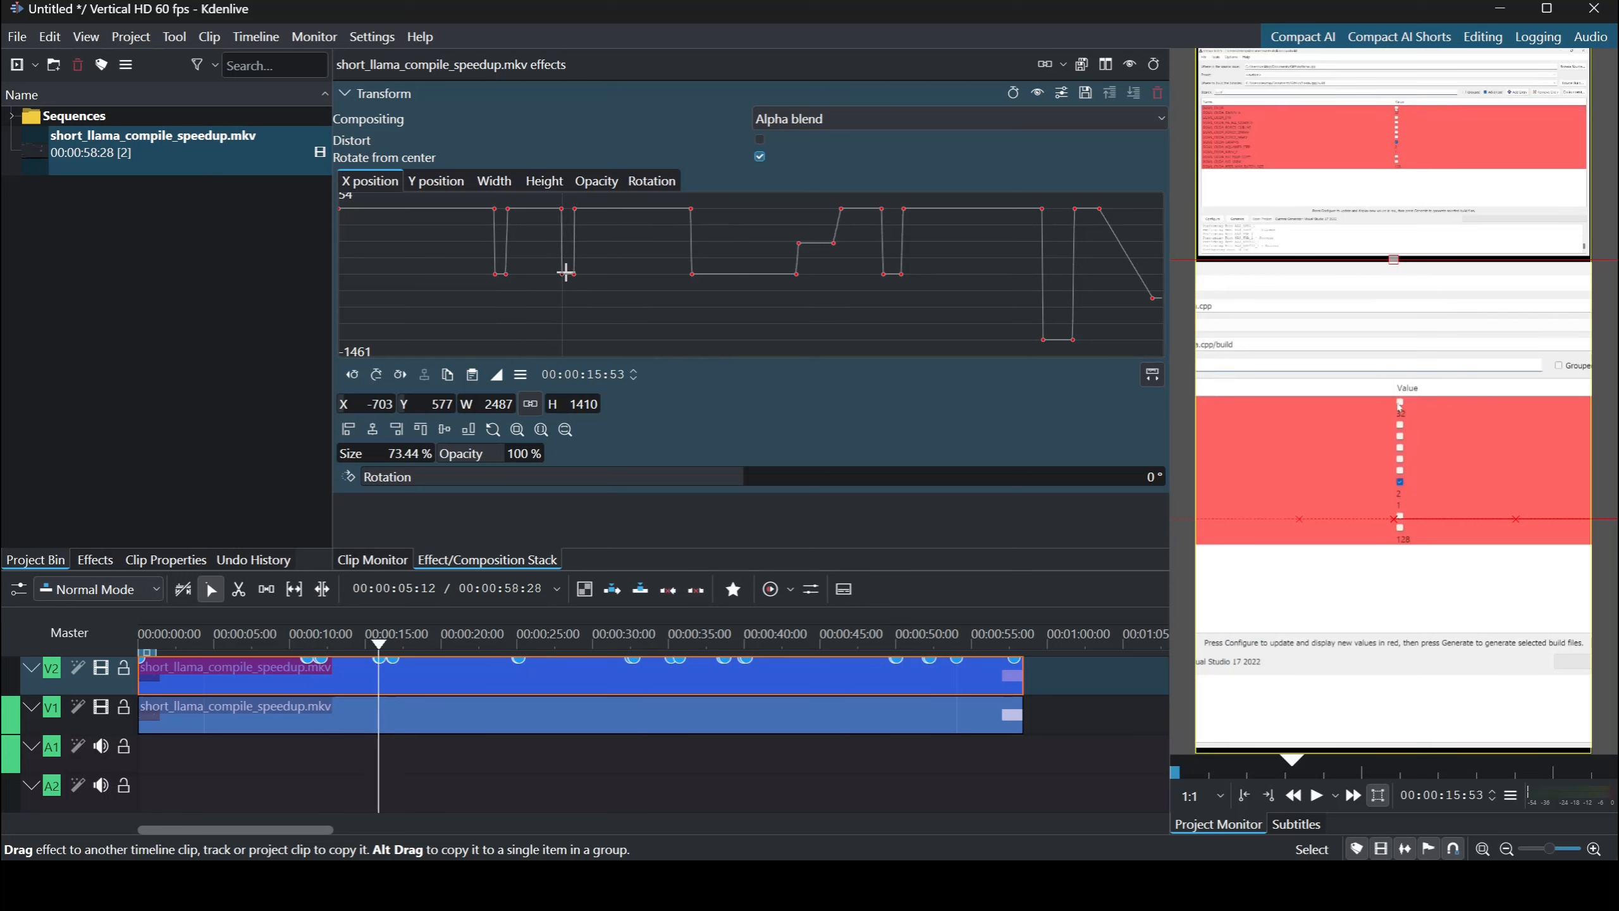
left_click(506, 274)
left_click(298, 642)
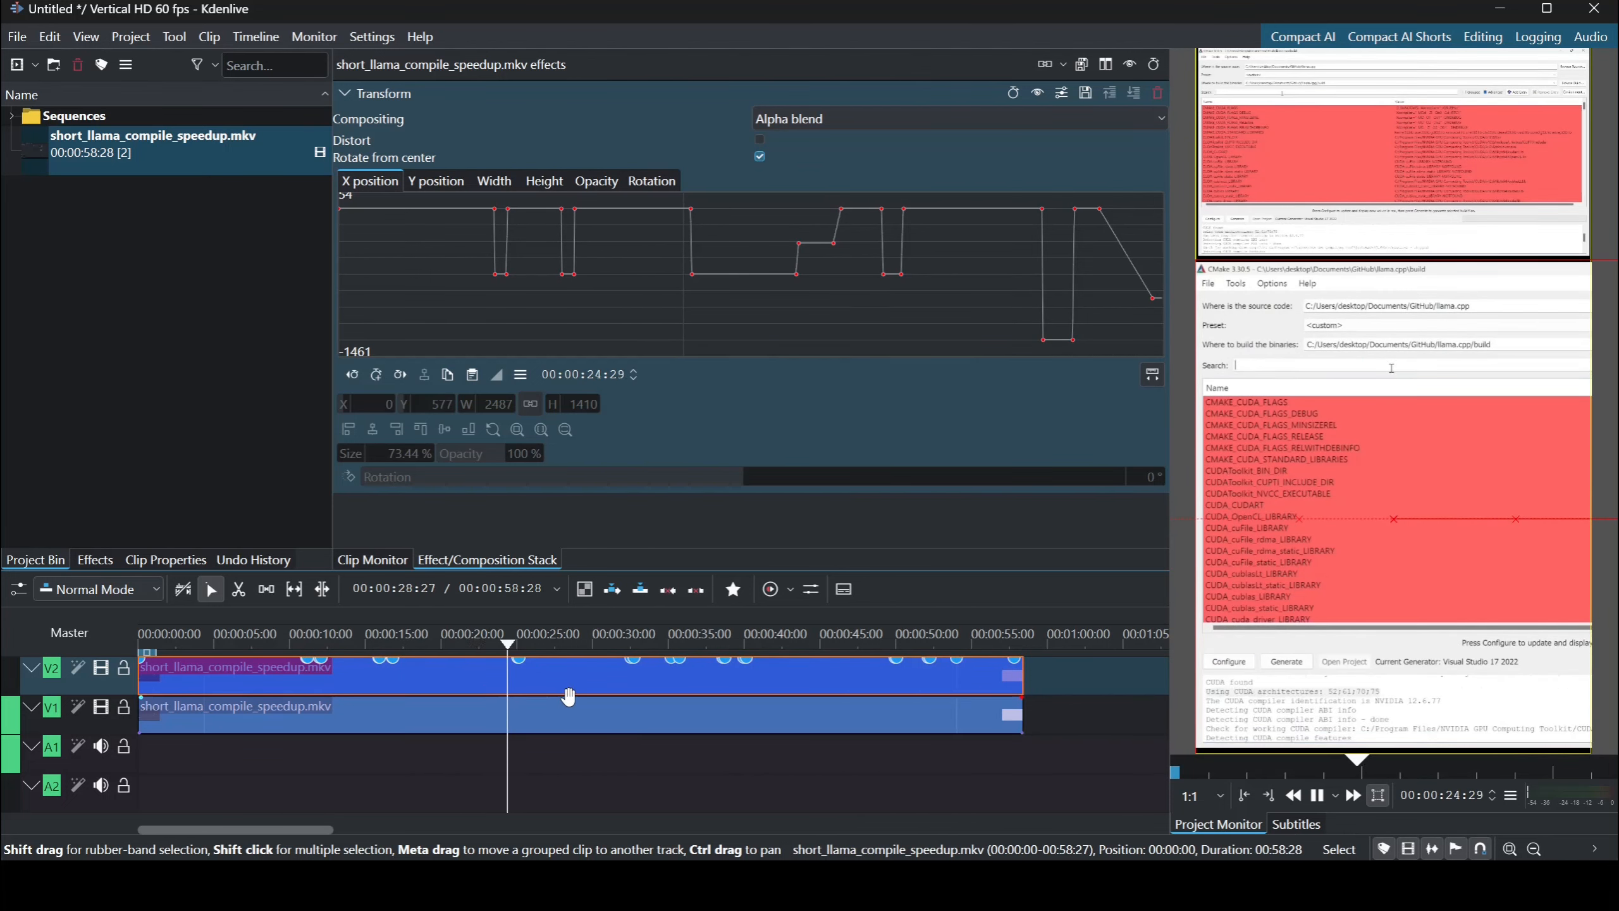
key("space")
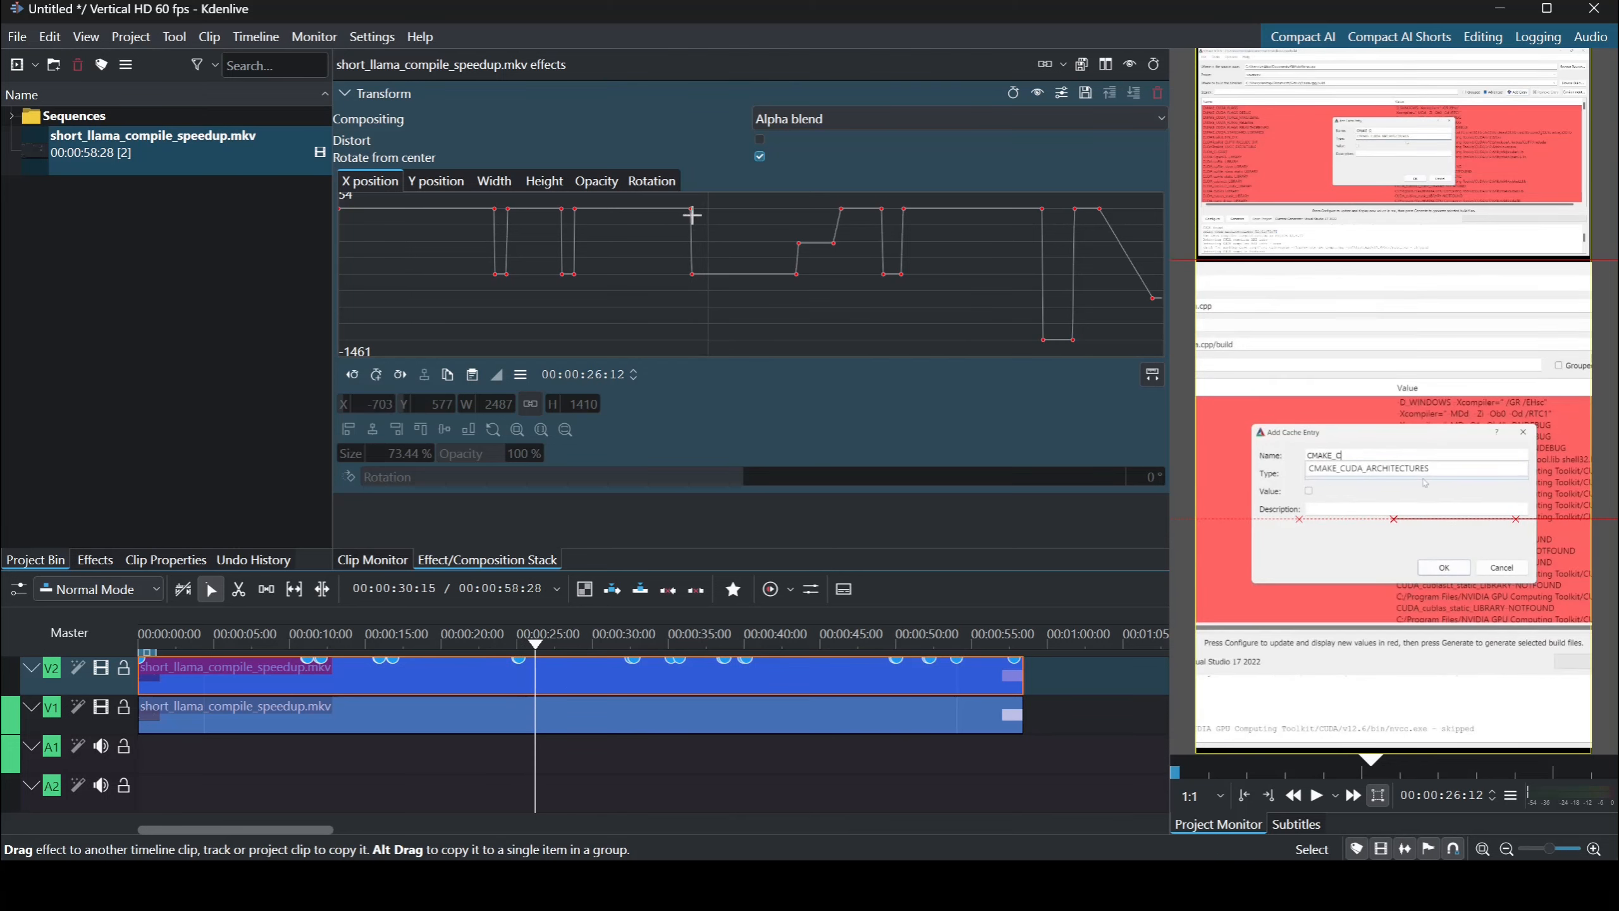
Inspect the X position keyframe at 00:00:25:10 and play back the clip from just before that move.
left_click(691, 274)
left_click(690, 305)
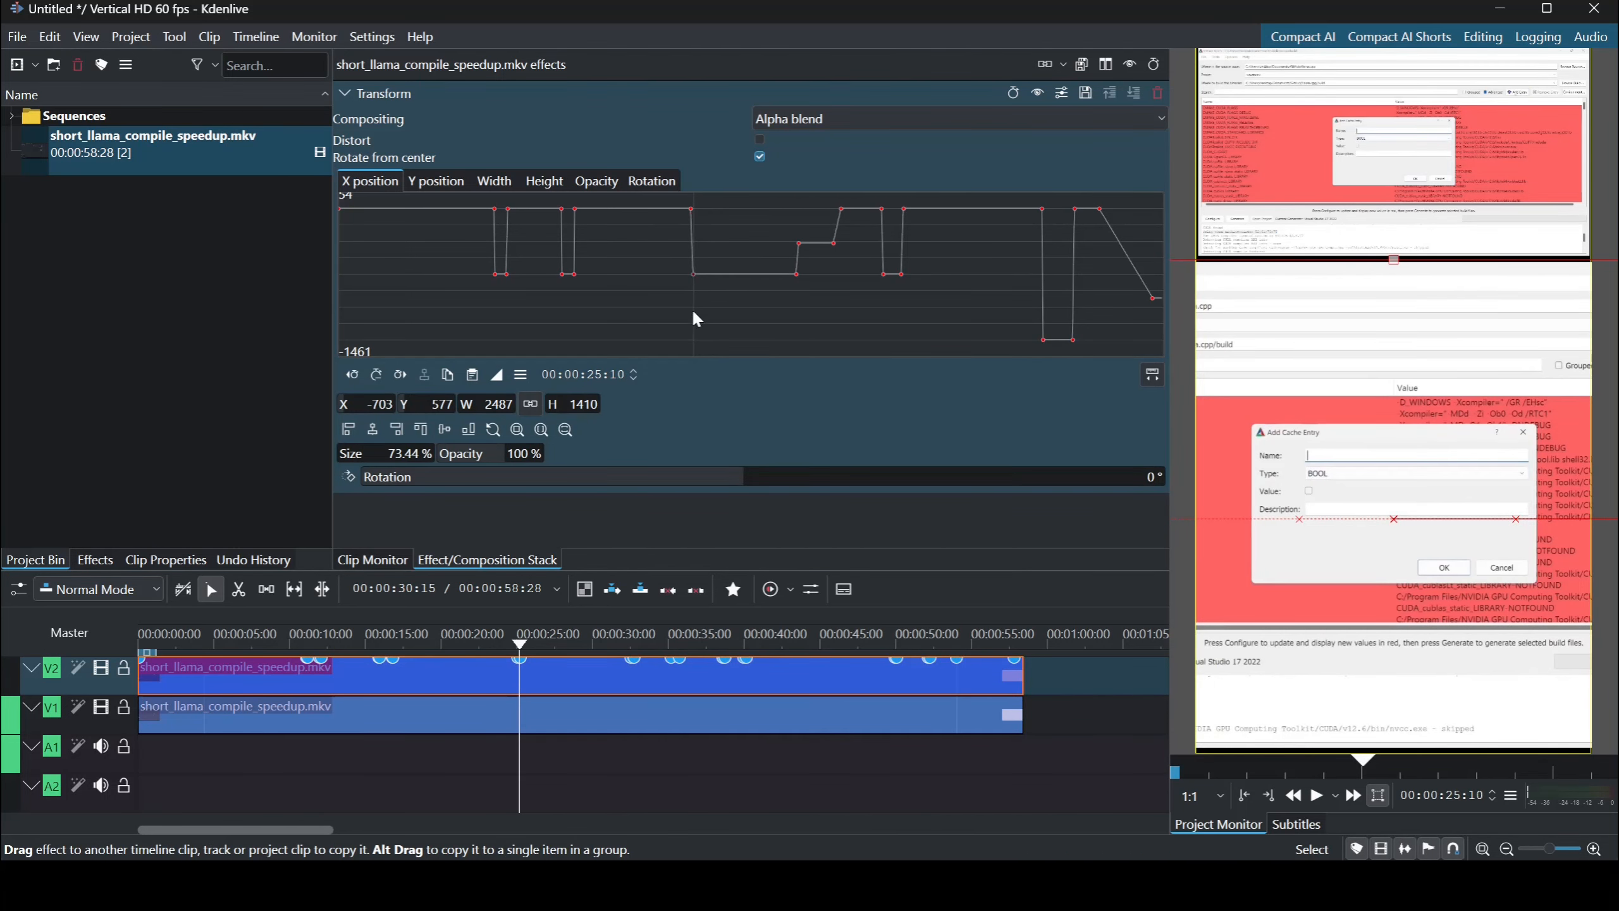
left_click(514, 646)
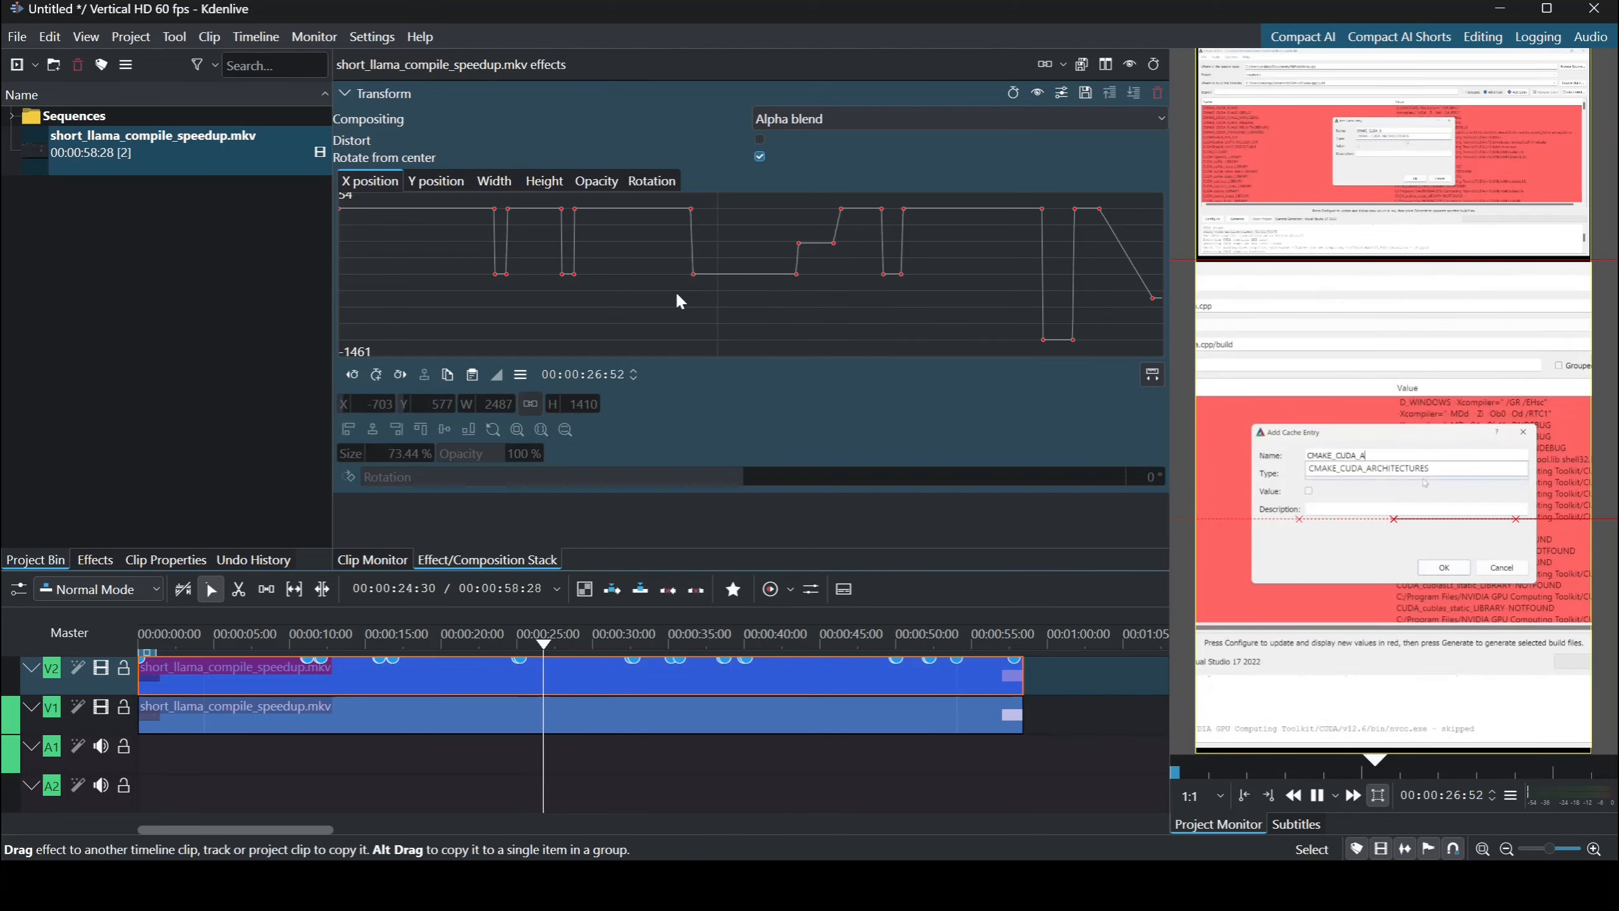
key("space")
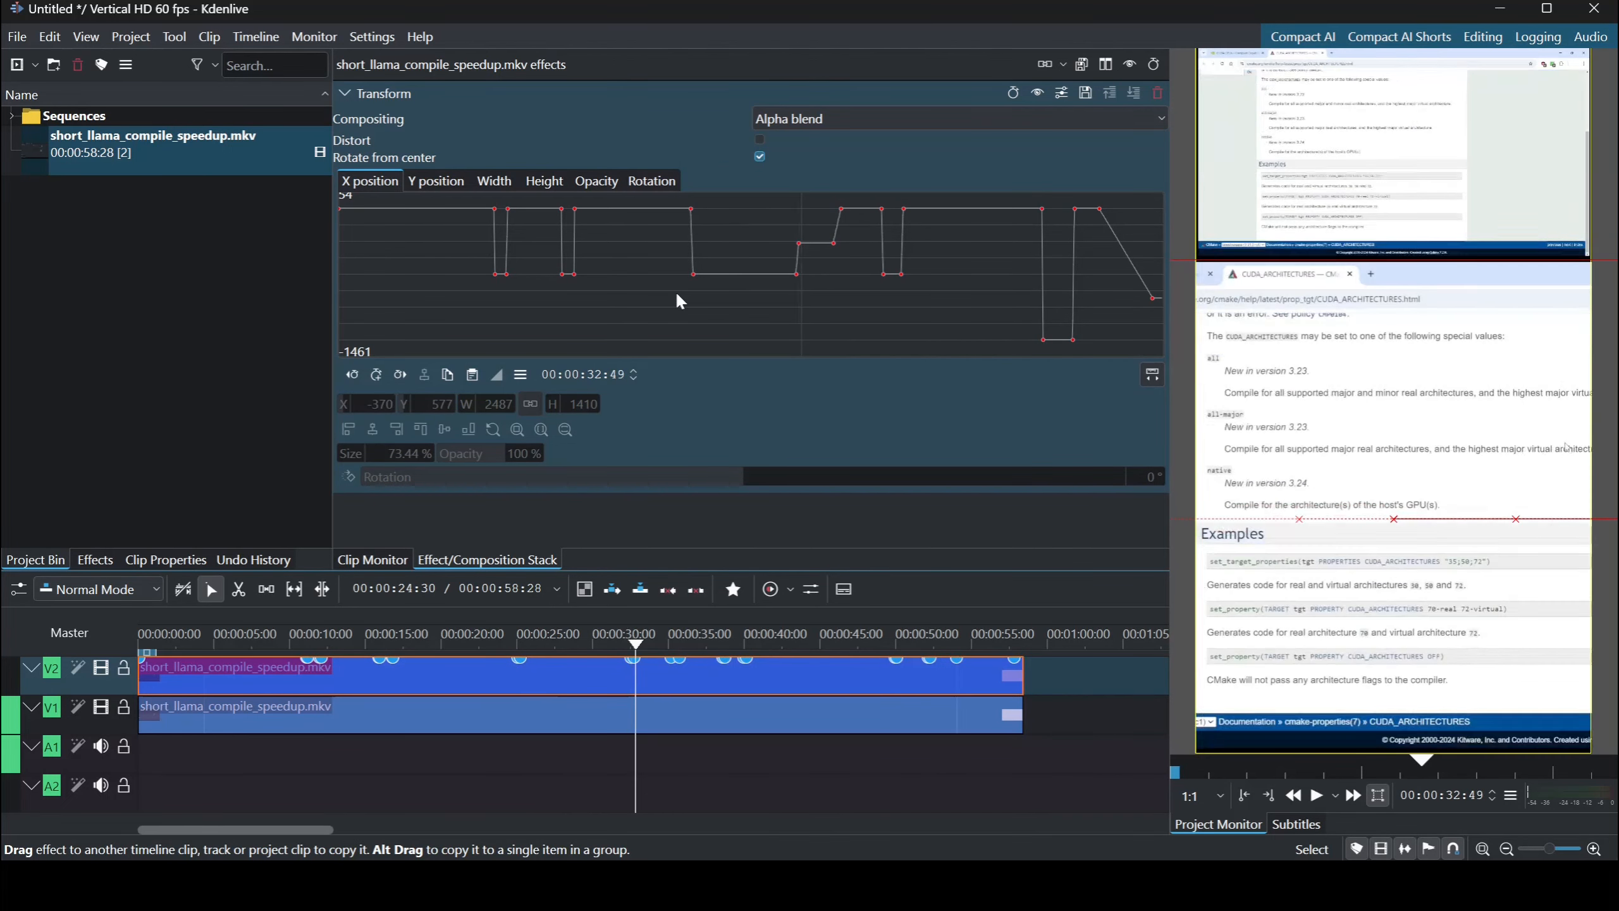
Move the intermediate X position keyframe back to 00:00:32:48 with X at 16, and play back the move across the browser pages.
left_click_drag(833, 242, 768, 206)
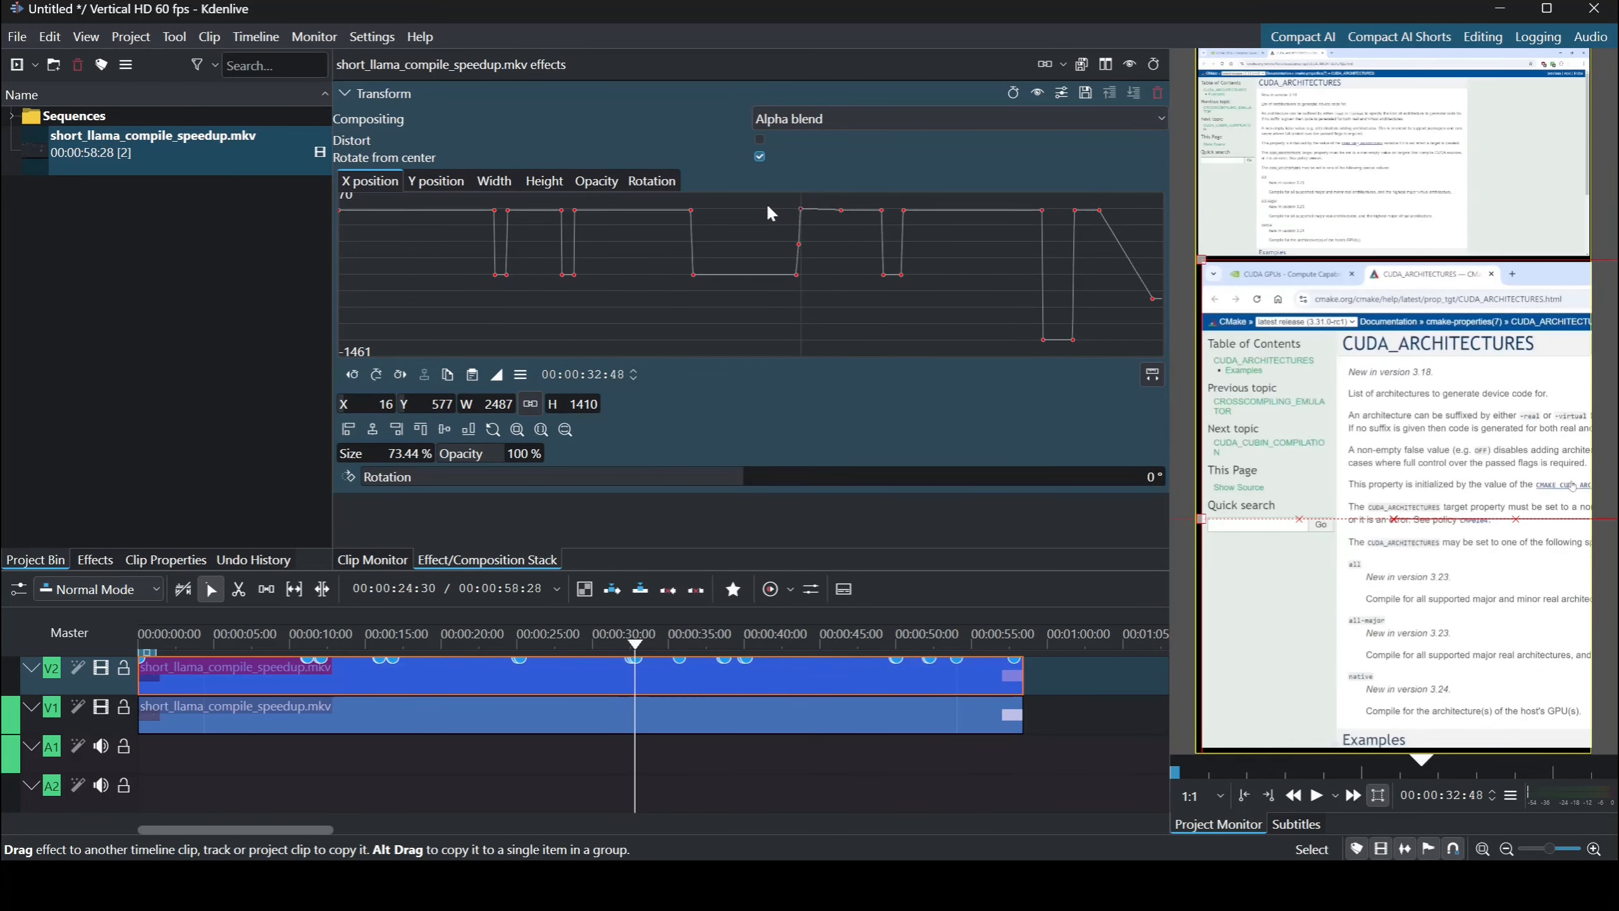
left_click(615, 643)
key("space")
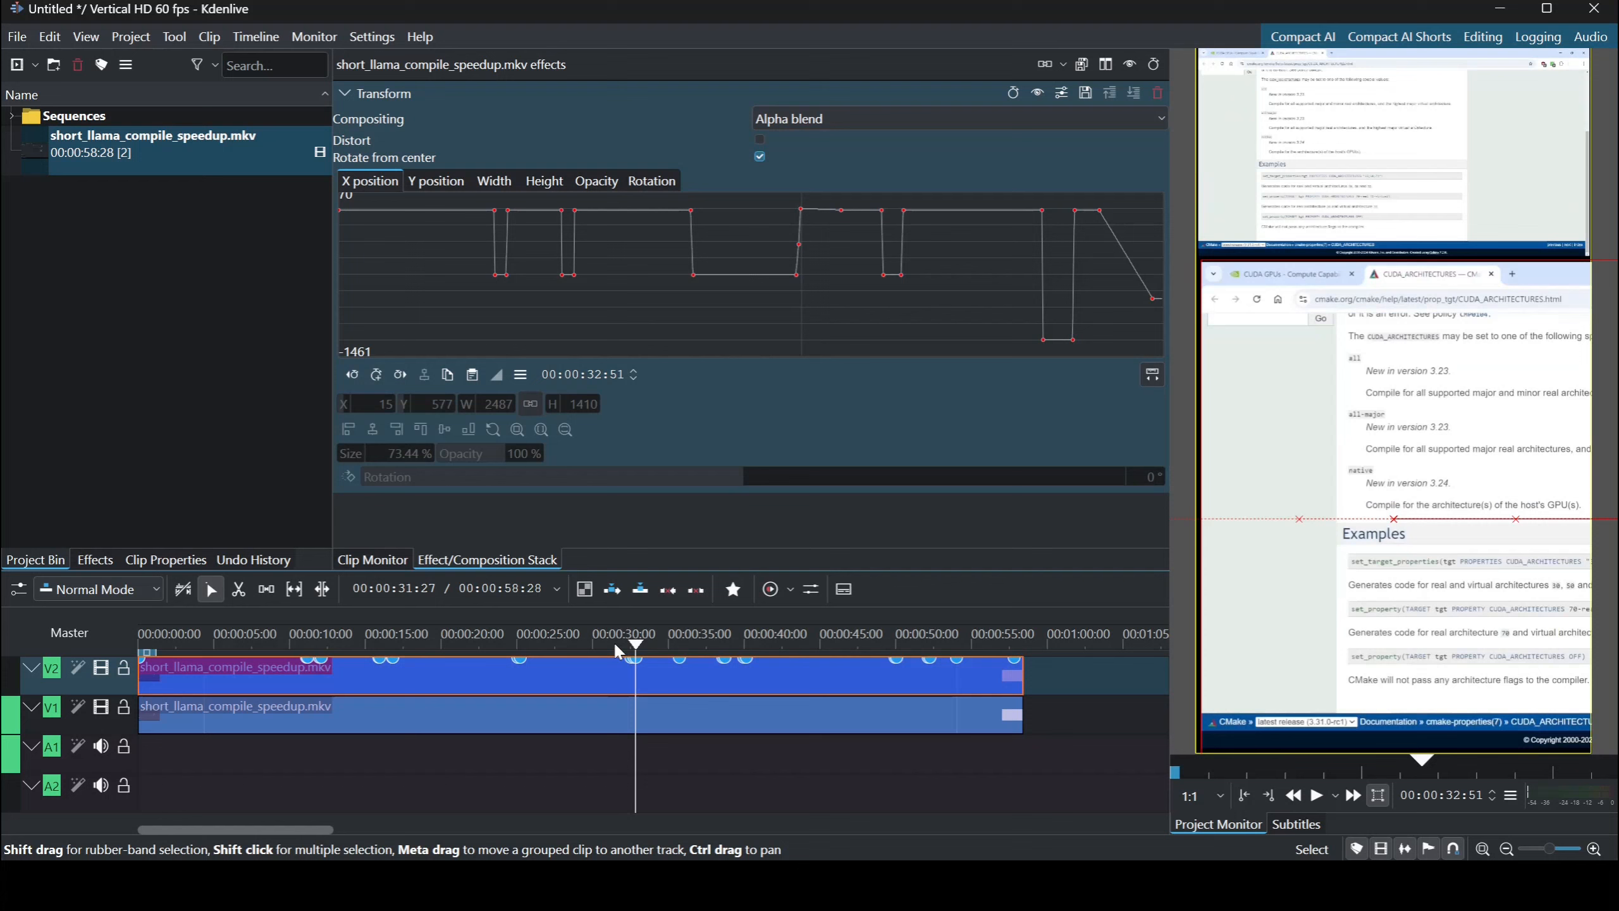
key("space")
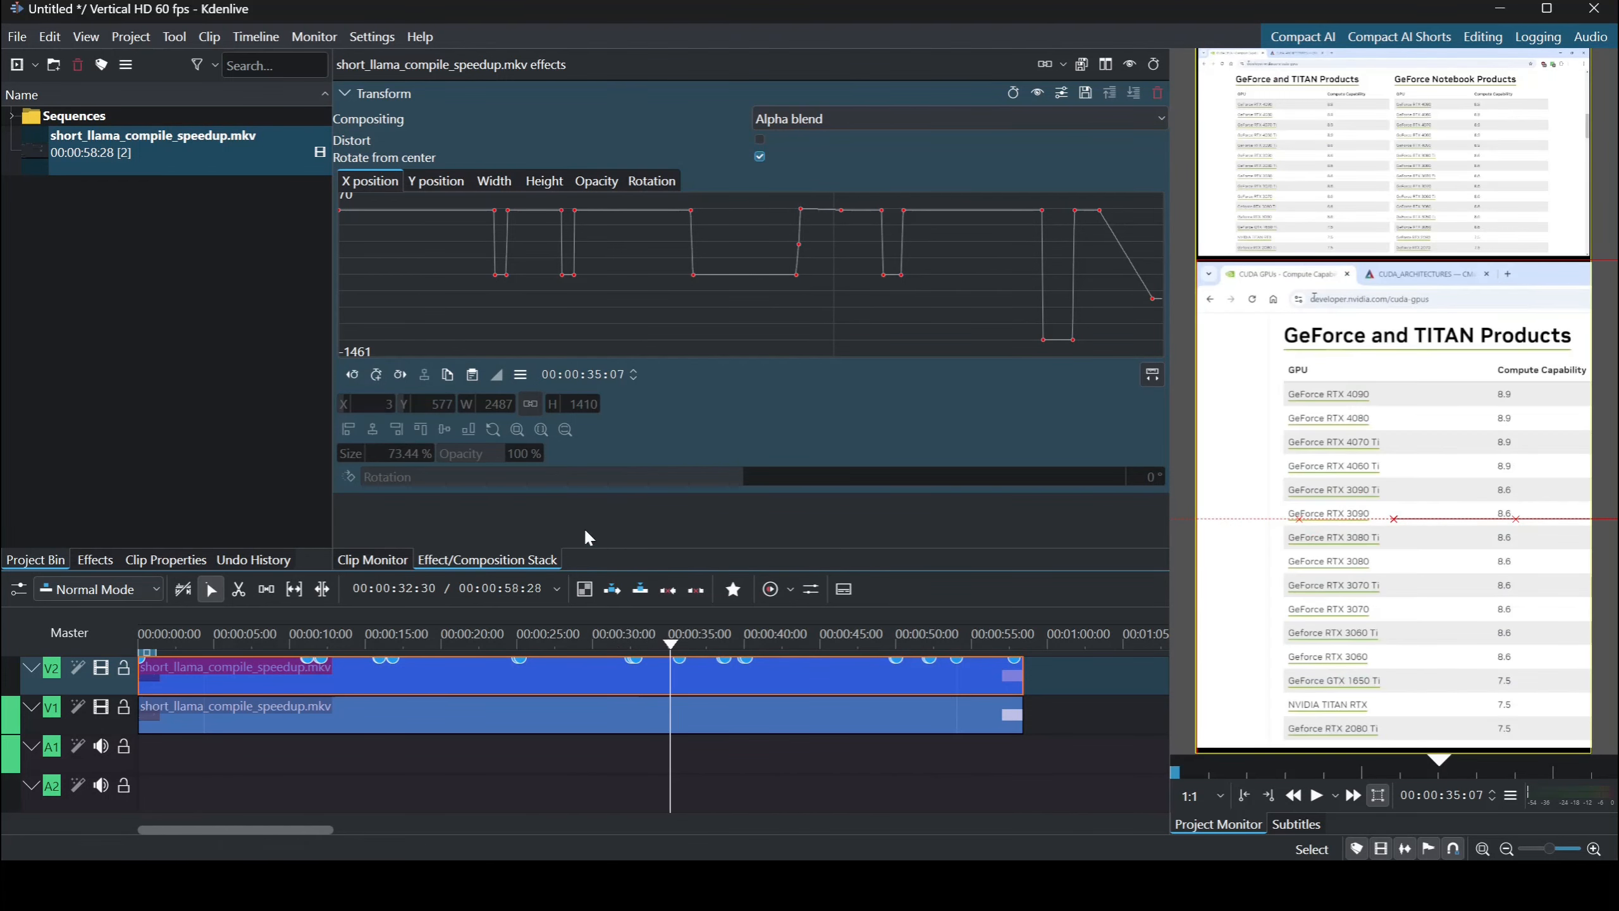
left_click(796, 272)
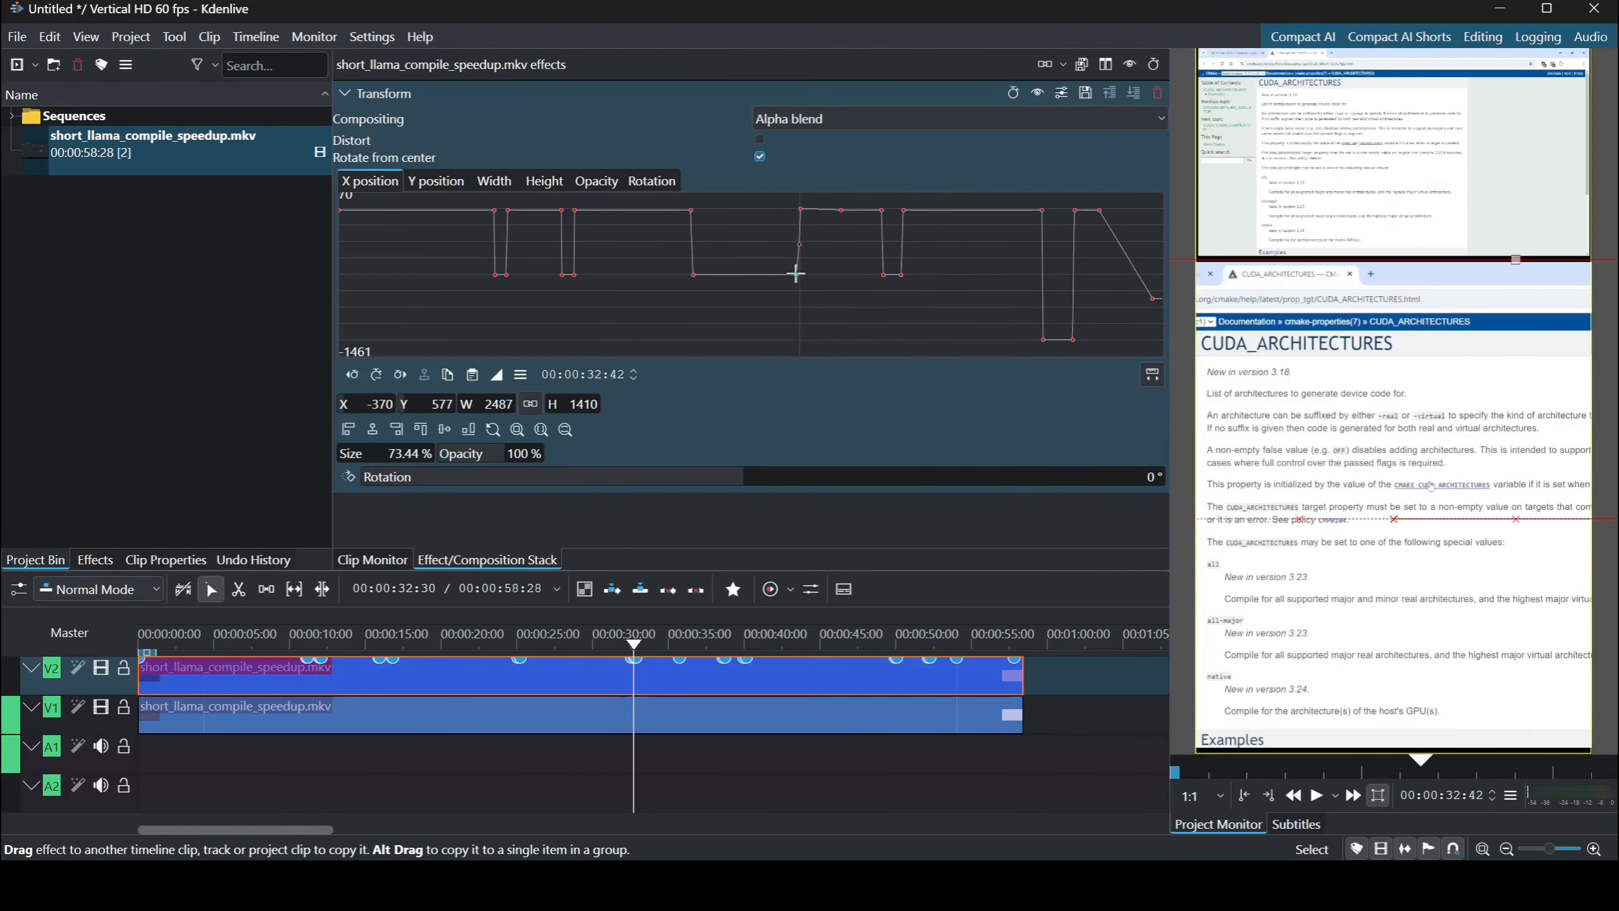
key("space")
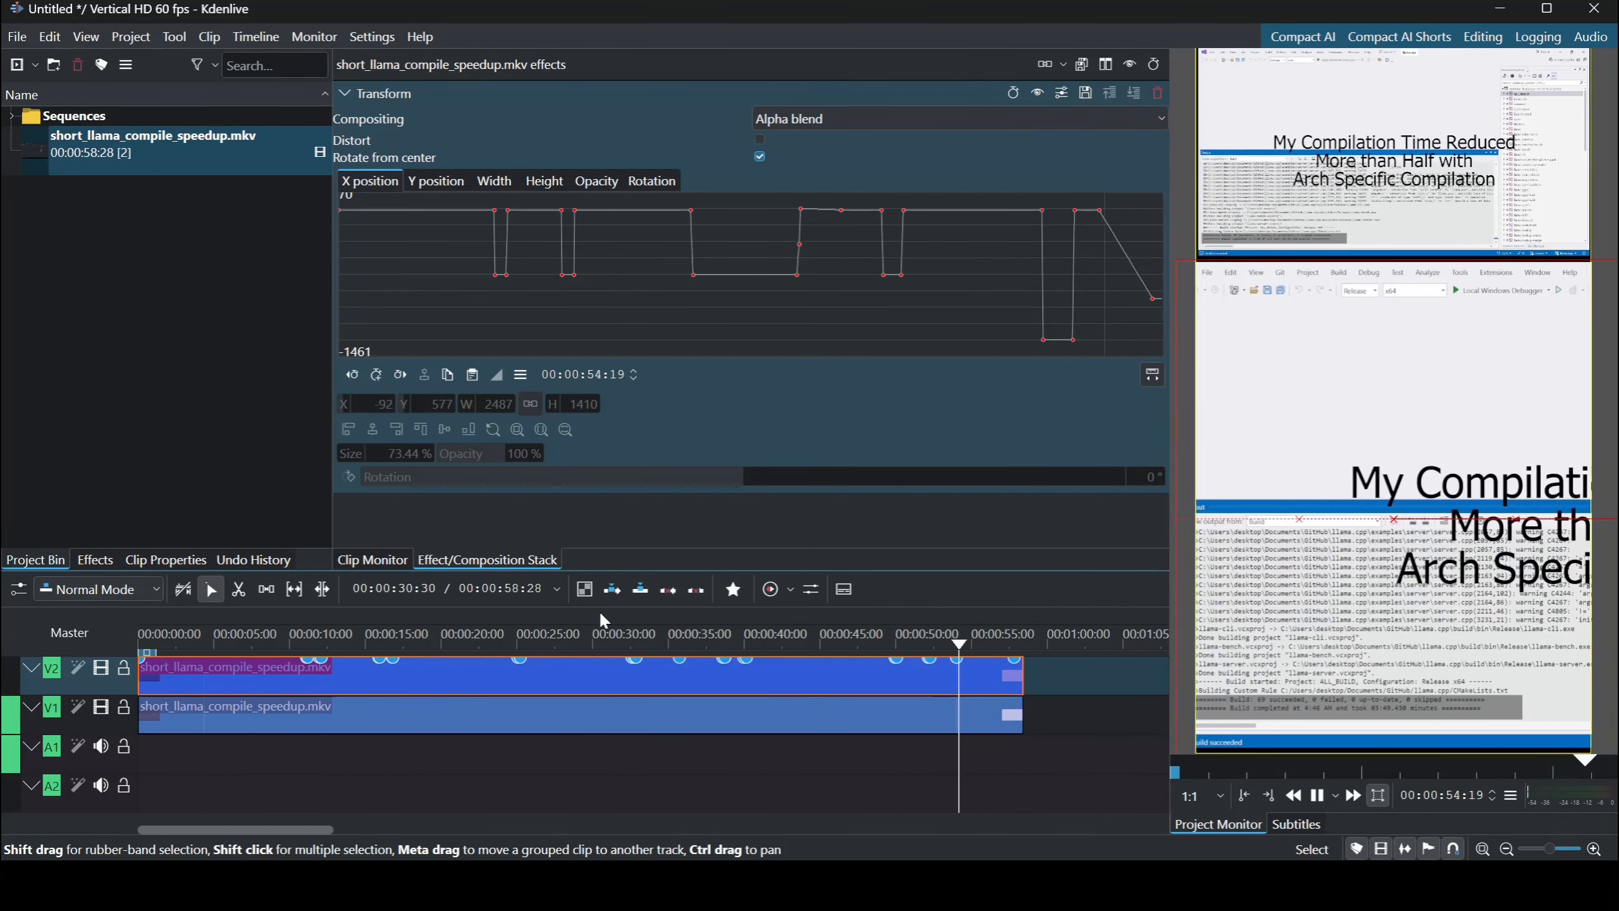
Try moving the last X position keyframe to 00:00:54:39 with X at -1030, and play back the faster caption pan.
left_click(950, 642)
left_click_drag(1153, 296, 1109, 305)
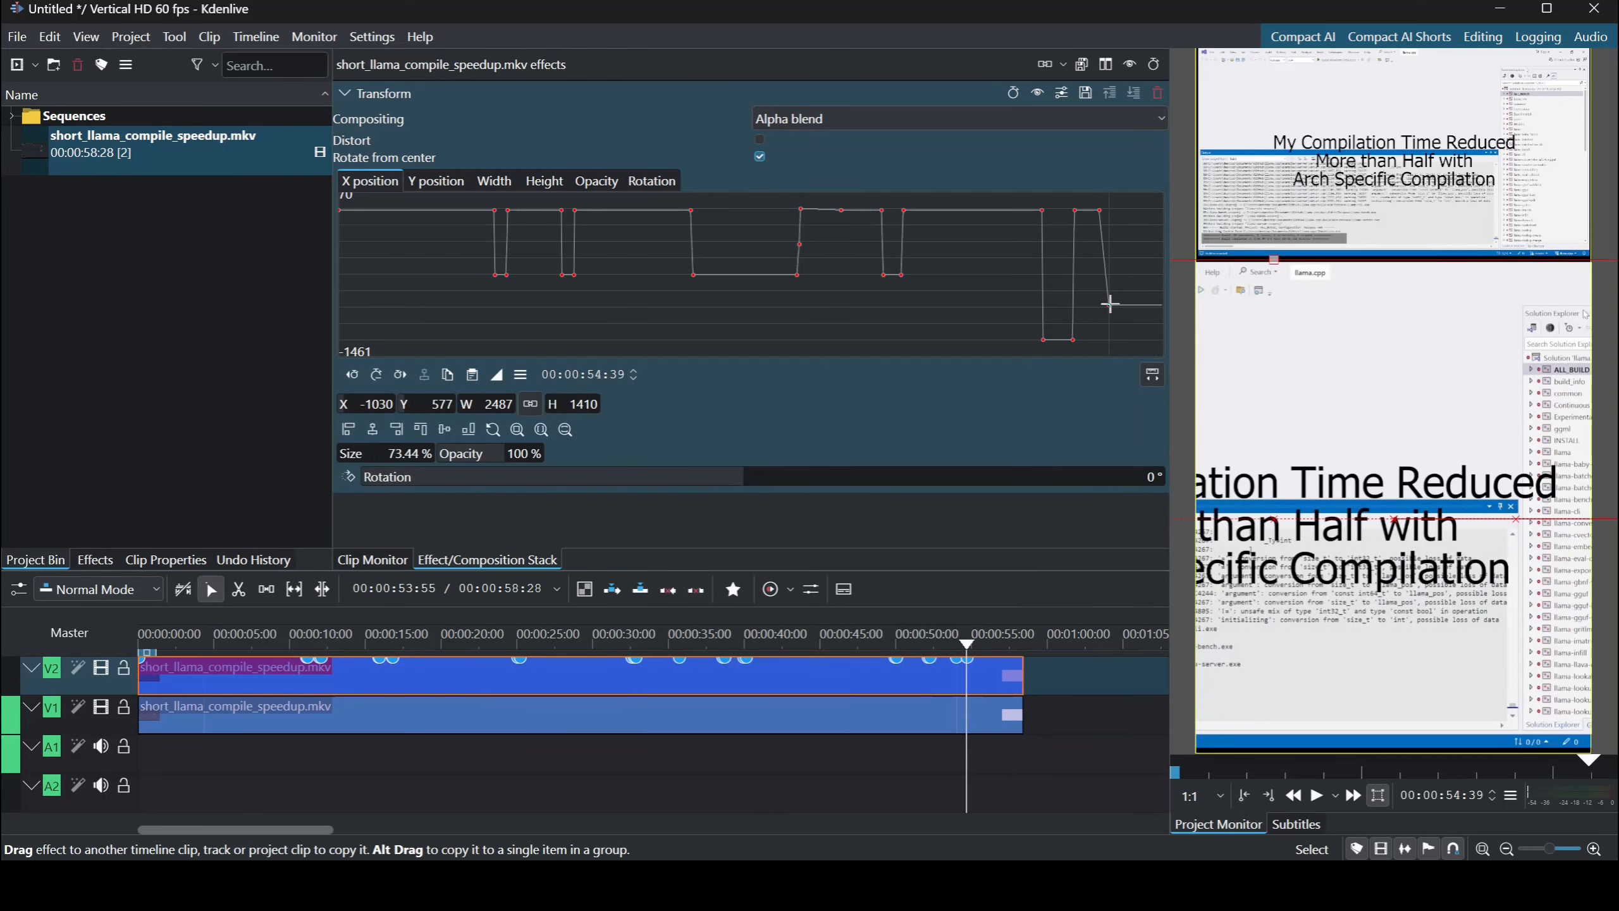
left_click(946, 643)
key("space")
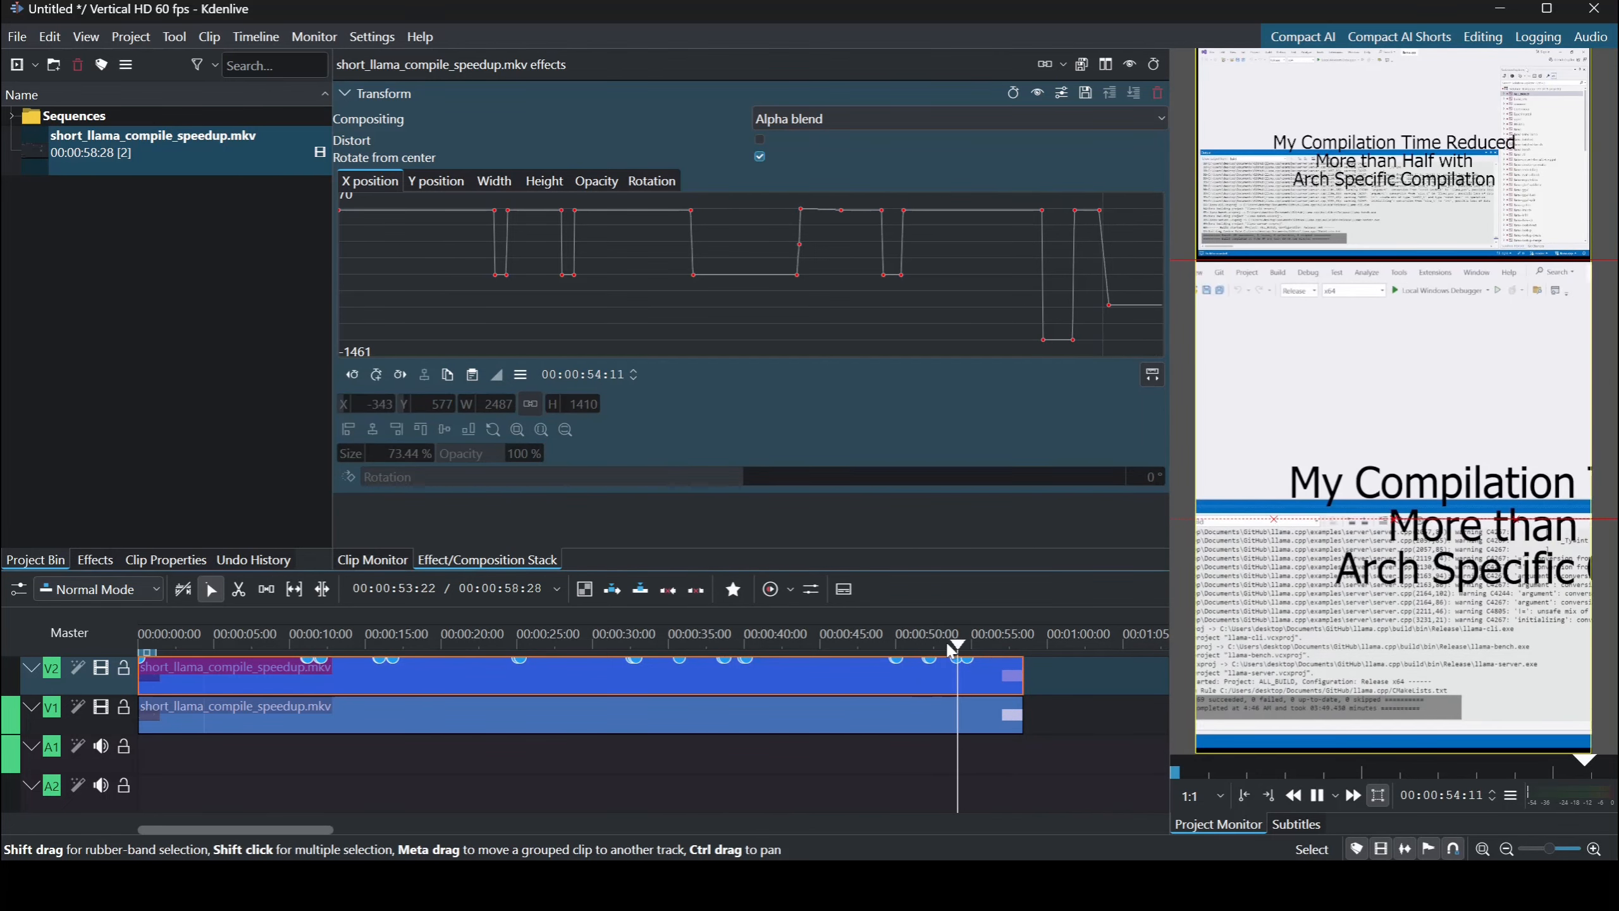
key("space")
Move the last X position keyframe to 00:00:57:12 with X at -1057, and play back the slower caption pan.
left_click_drag(1108, 303, 1144, 306)
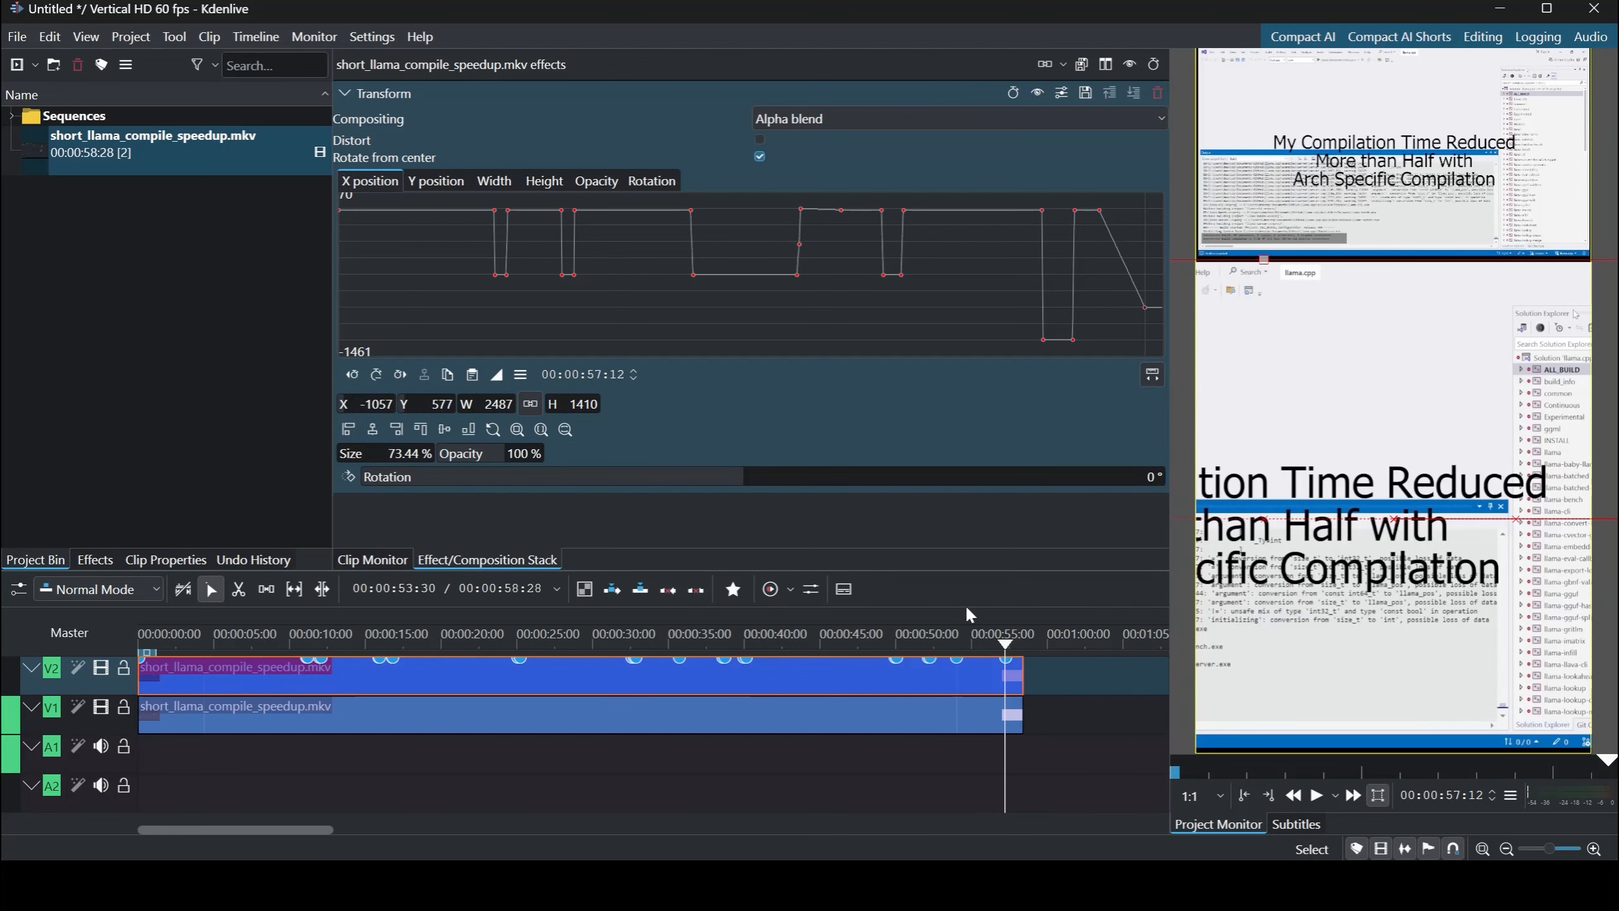
left_click(939, 632)
key("space")
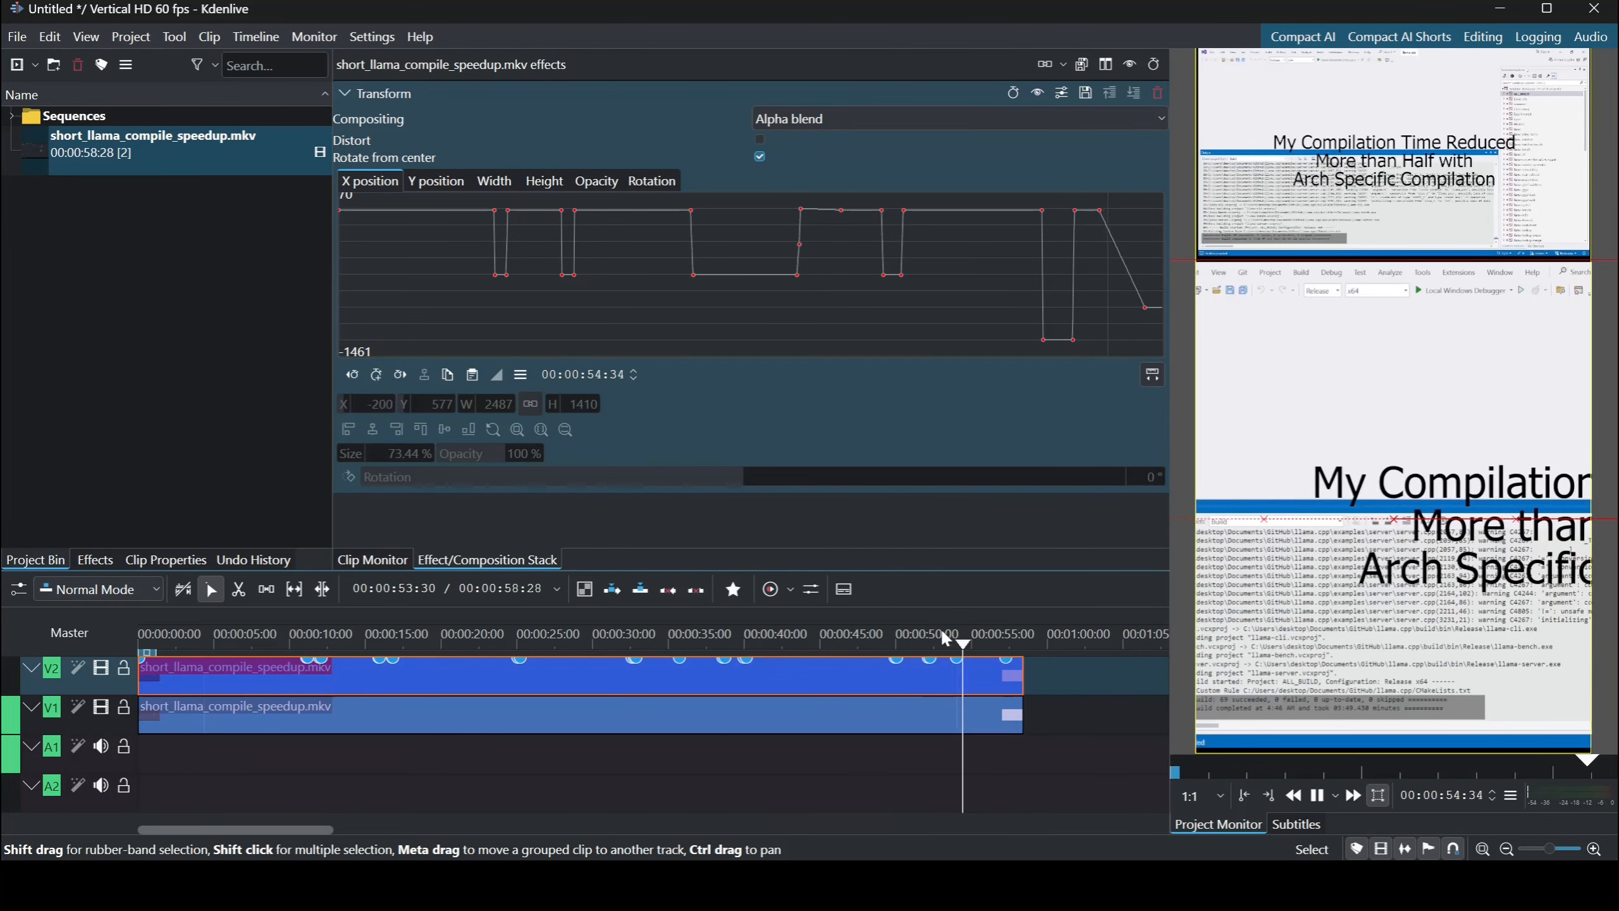
key("space")
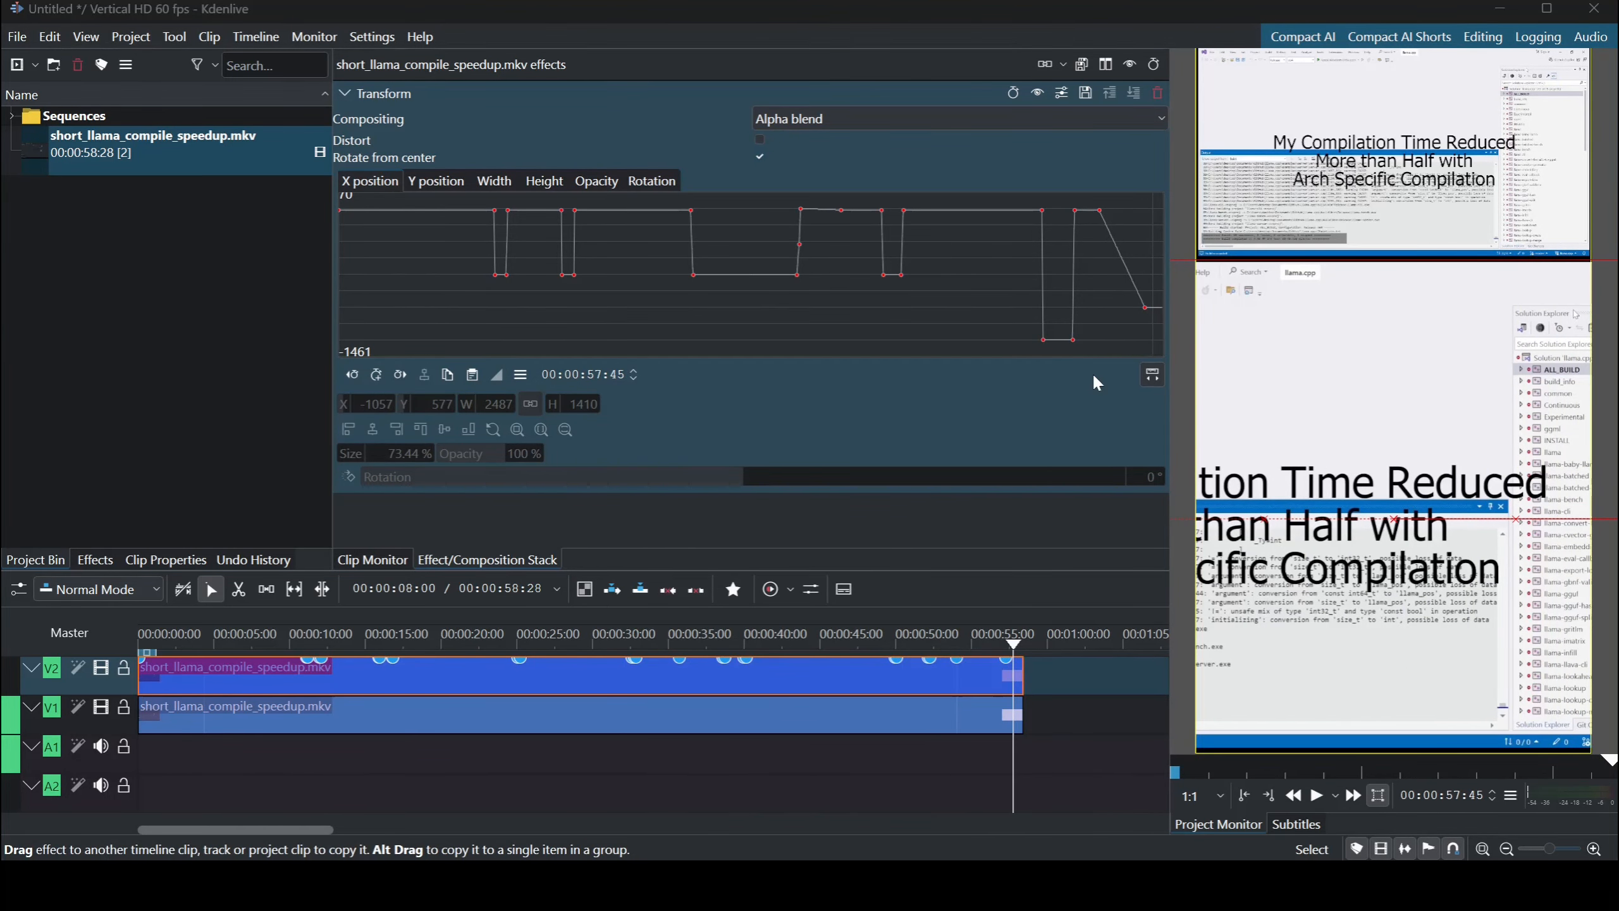
Open the rendering settings for the project.
left_click(131, 36)
left_click(213, 369)
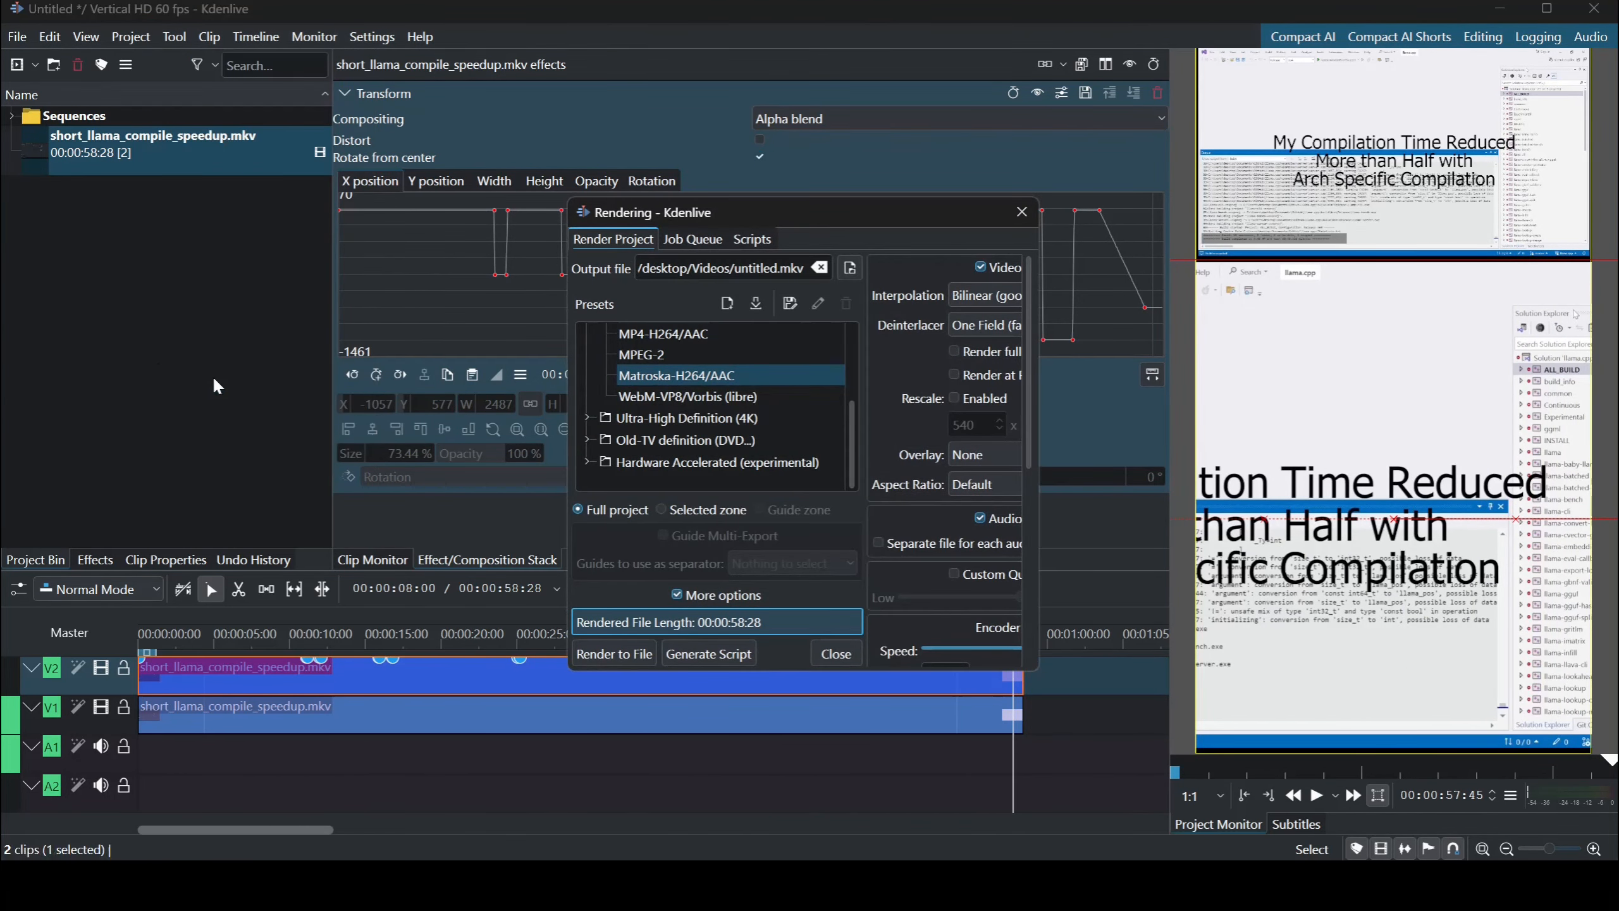